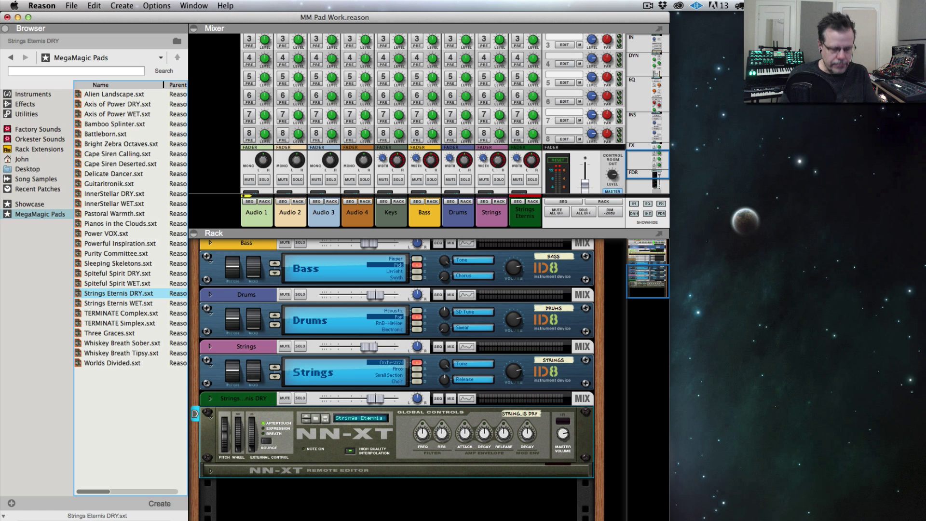
Unfold the NN-XT remote editor of the Strings Eternis DRY patch to examine its sample key map, and fold it again
scroll(477, 197, up, 10)
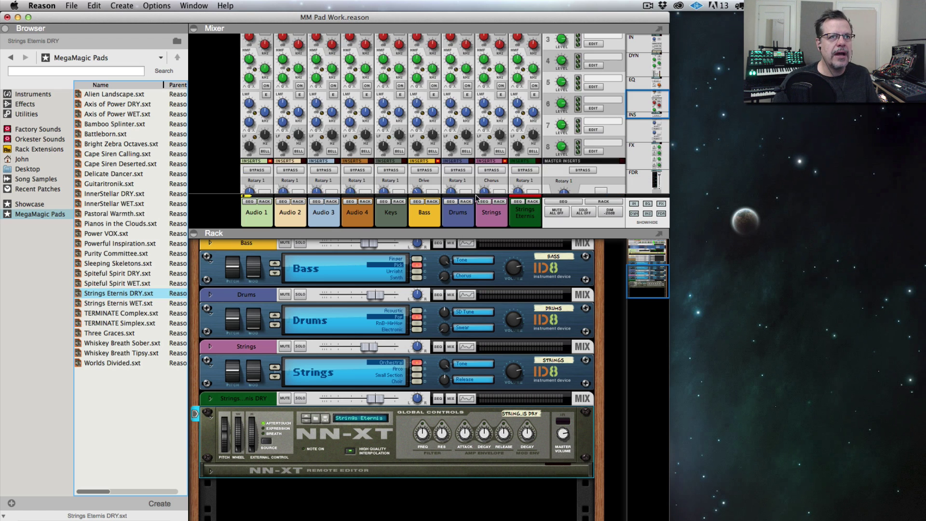
scroll(476, 196, up, 1)
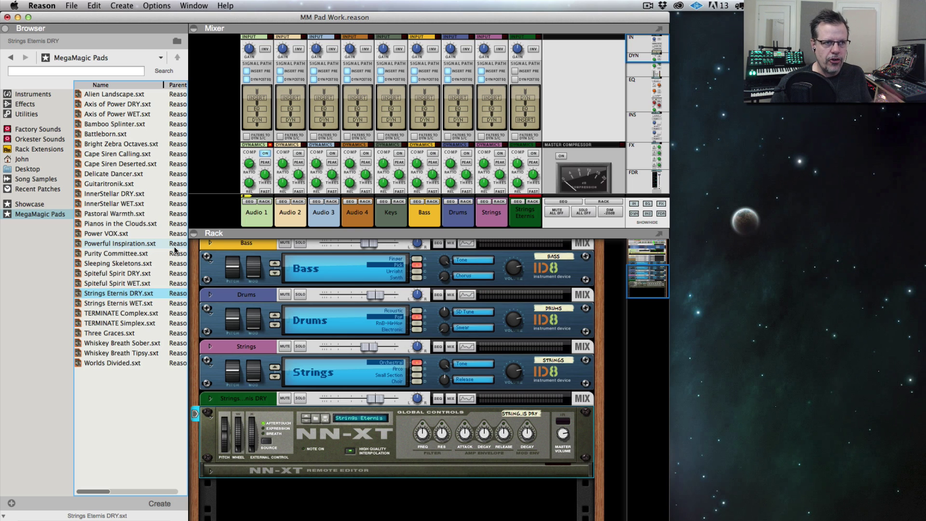
click(210, 471)
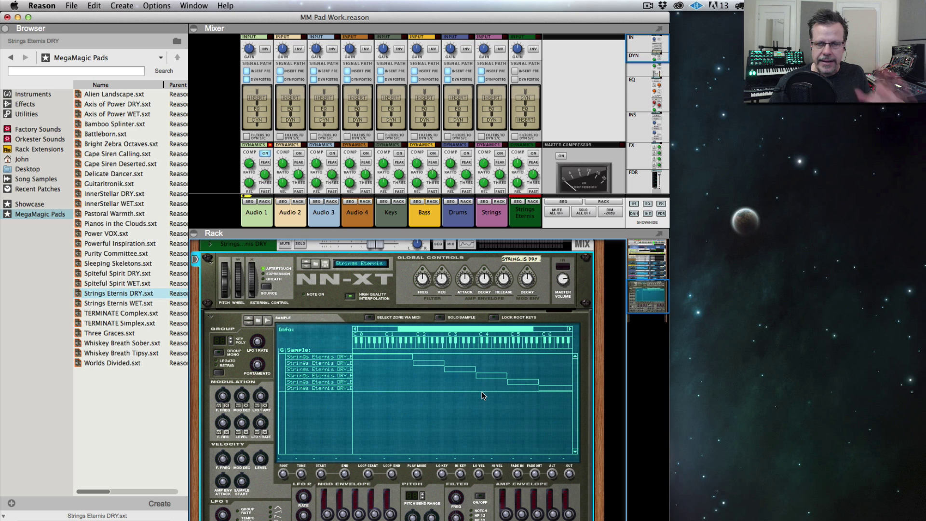
click(211, 317)
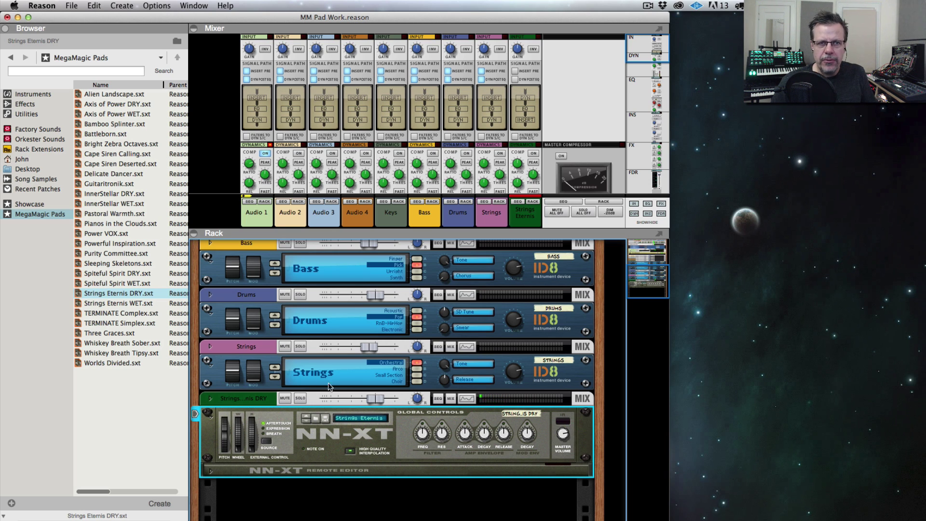
Select the Strings ID8 instrument for playing, and mute the Strings Eternis DRY channel in the mixer
click(211, 370)
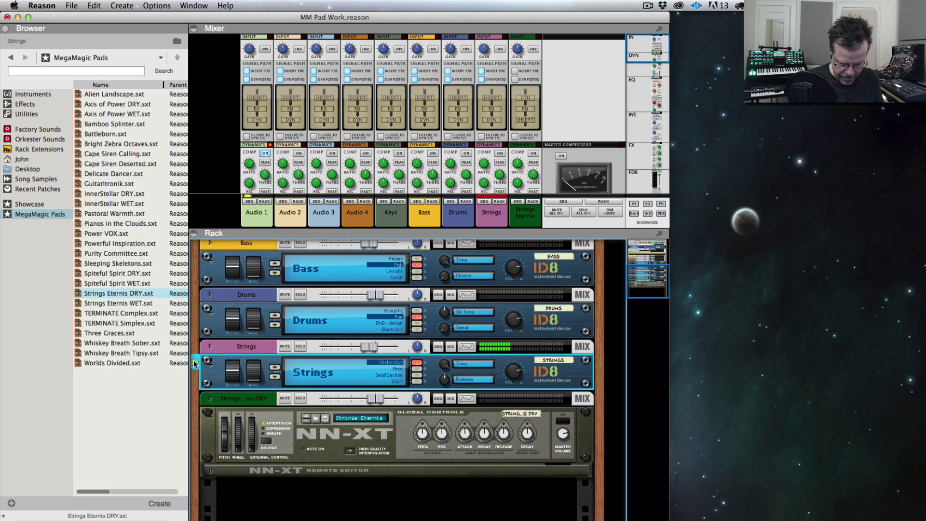
click(231, 400)
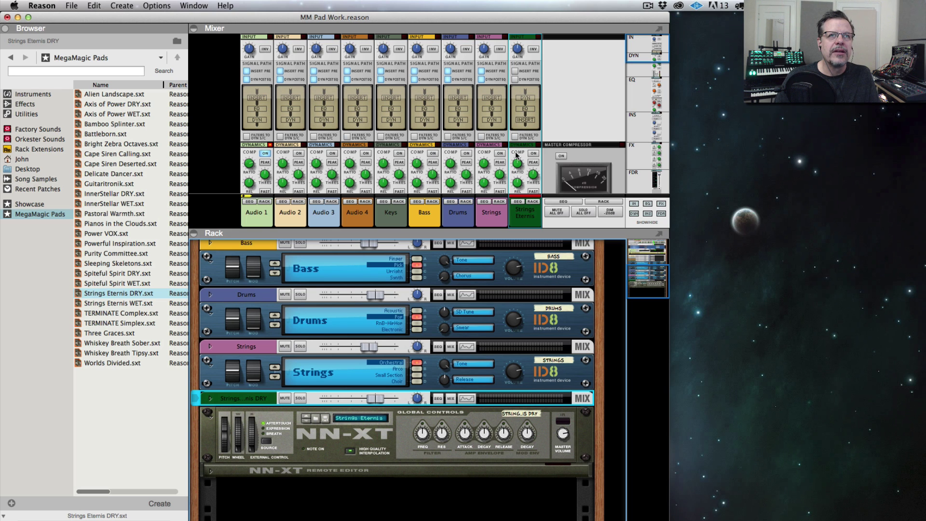
scroll(515, 154, down, 10)
scroll(529, 145, down, 8)
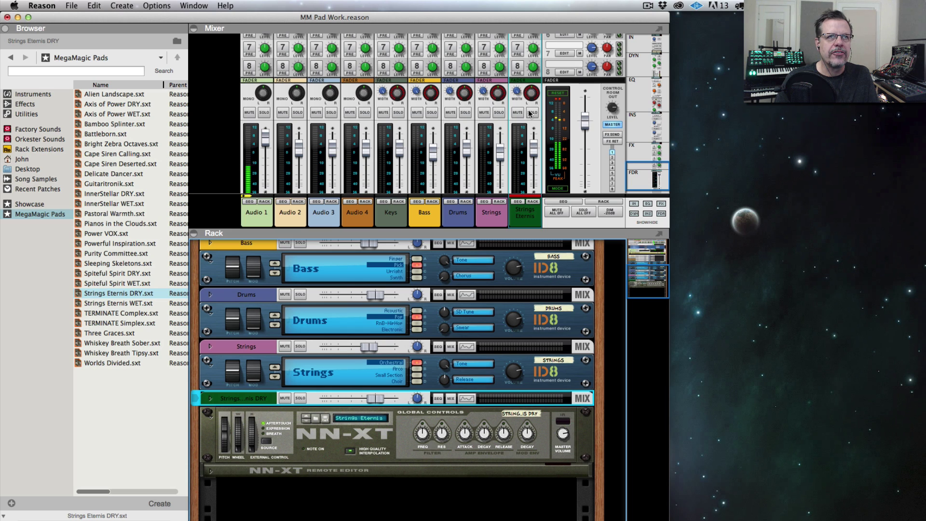
click(517, 113)
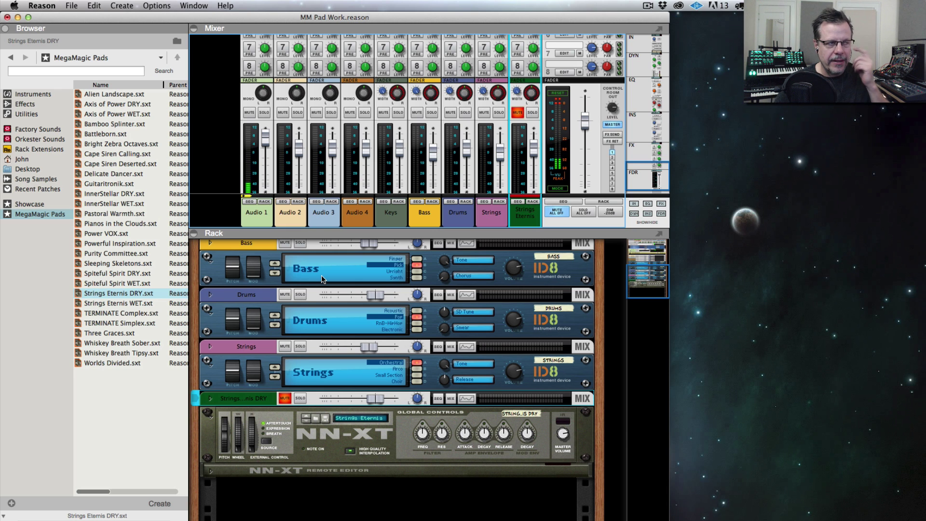
scroll(250, 98, up, 10)
scroll(249, 98, down, 5)
scroll(250, 97, up, 5)
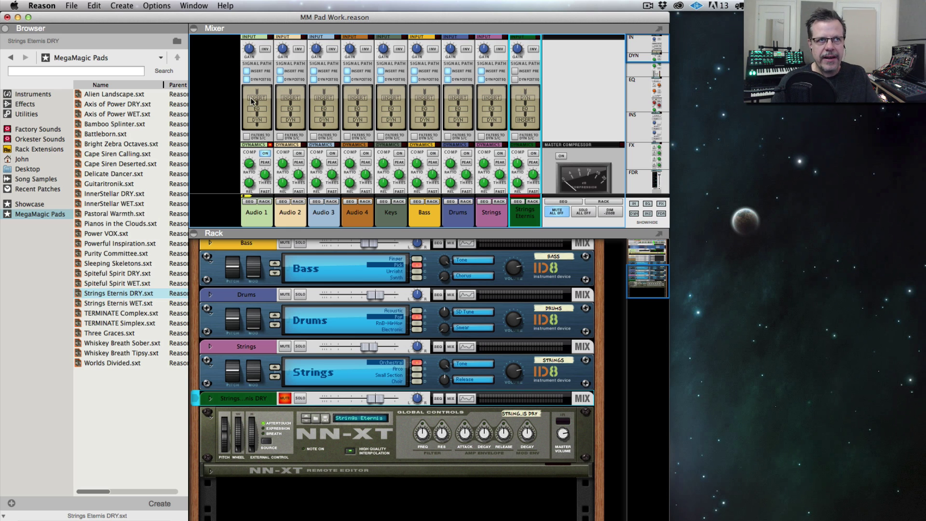
Hide Reason, switch to Photoshop with the MegaMagic Pads cover artwork, and display its panels
key(super+h)
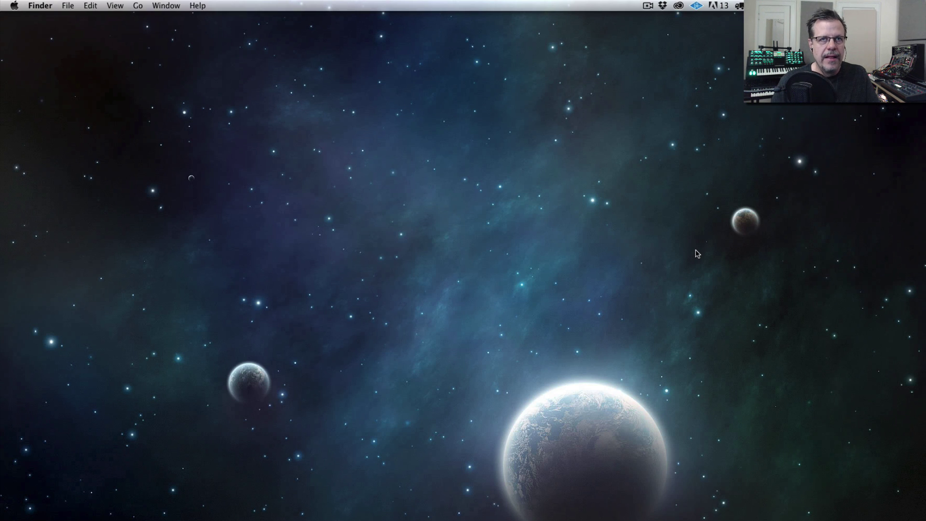
key(super+Tab)
key(super+Tab)
key(super+Tab)
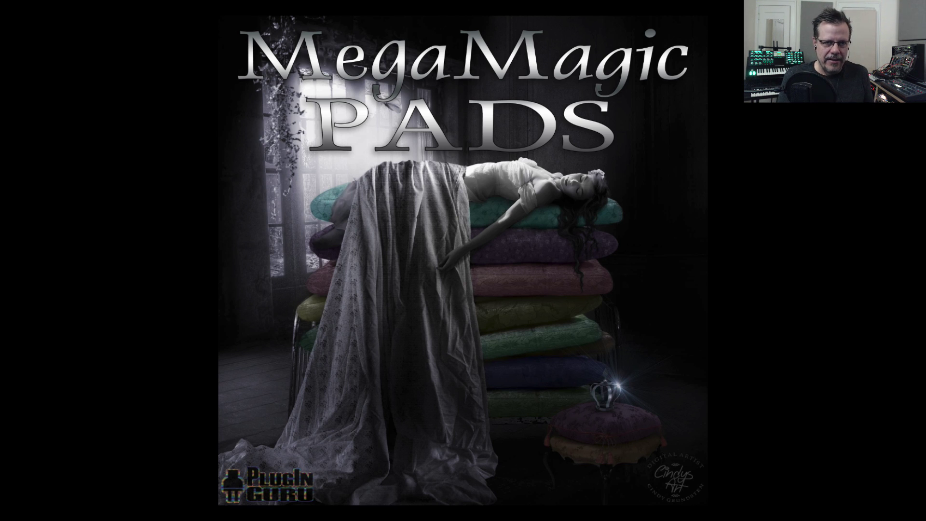
key(Tab)
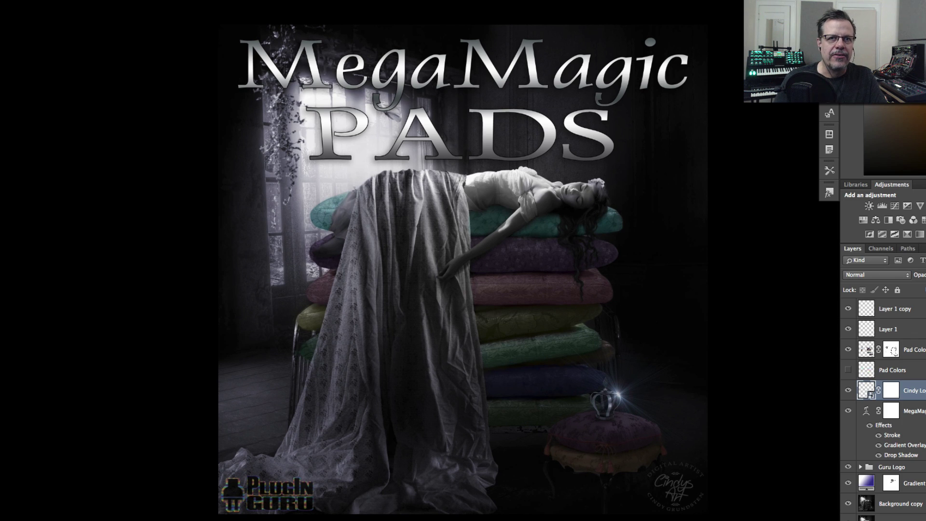
Hide the Pad Colors copy, Layer 1, Layer 1 copy, Background copy and Gradient Fill 1 layers
click(847, 349)
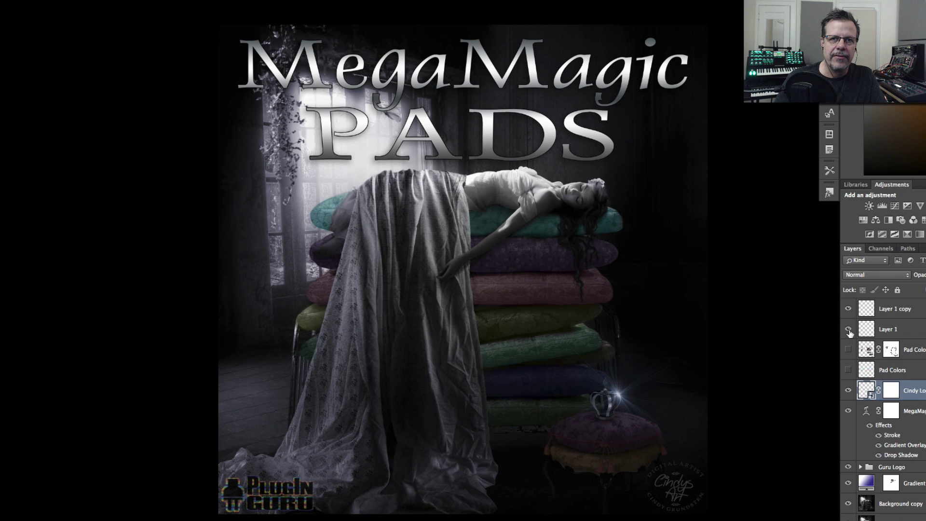
click(848, 329)
click(848, 308)
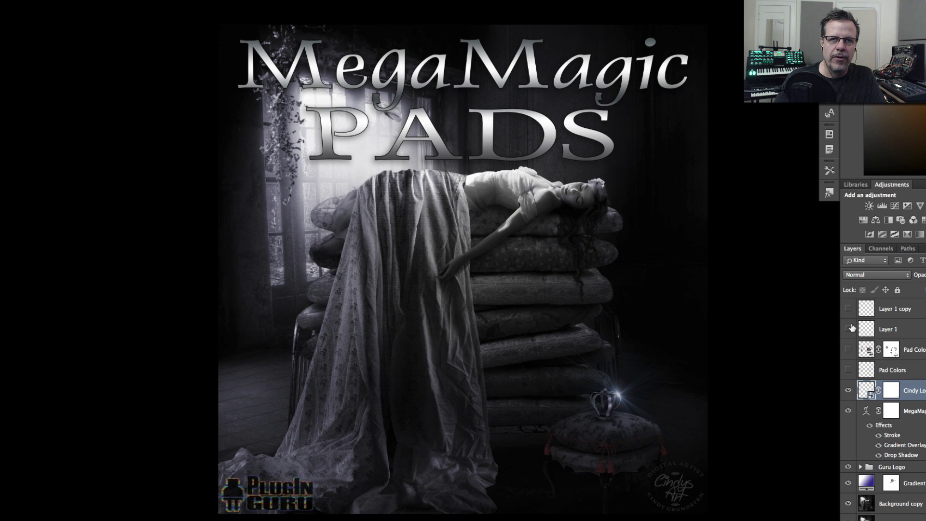
click(848, 503)
click(847, 483)
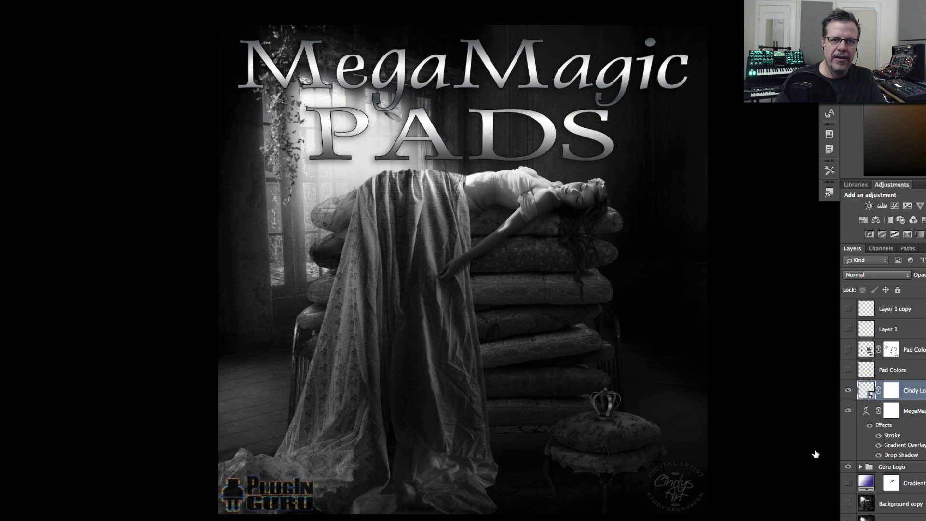
Hide the MegaMagic Pads title, the artist's logo and the Guru Logo group, leaving only the background photo
click(848, 410)
click(847, 389)
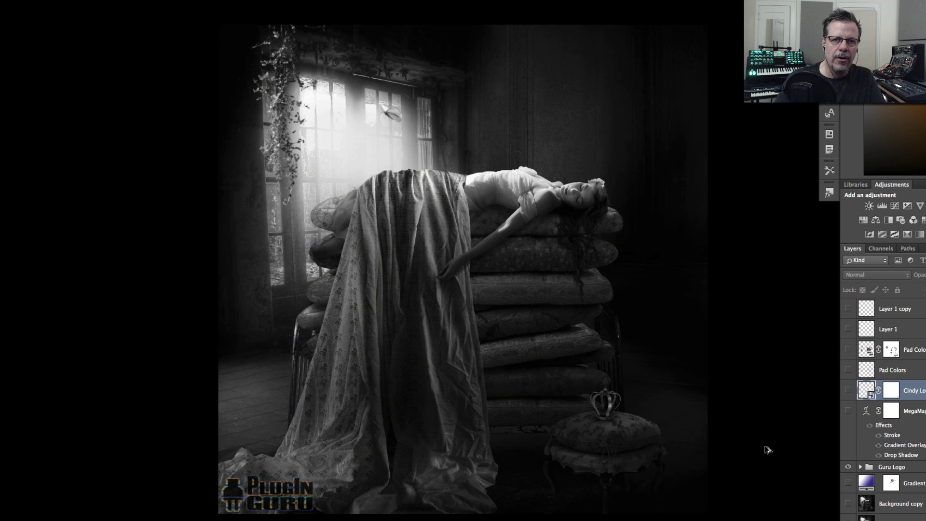
click(848, 389)
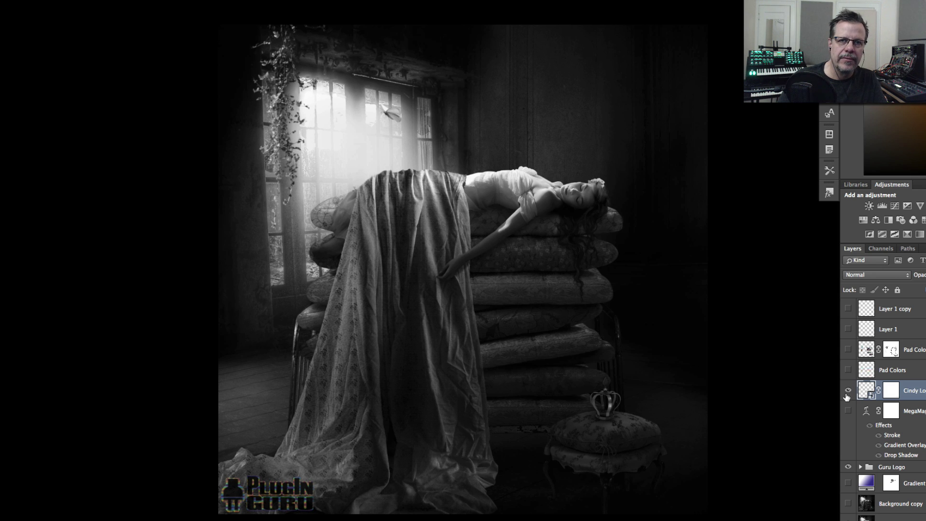
mouse_move(682, 510)
mouse_down()
mouse_move(718, 503)
mouse_move(686, 500)
mouse_up()
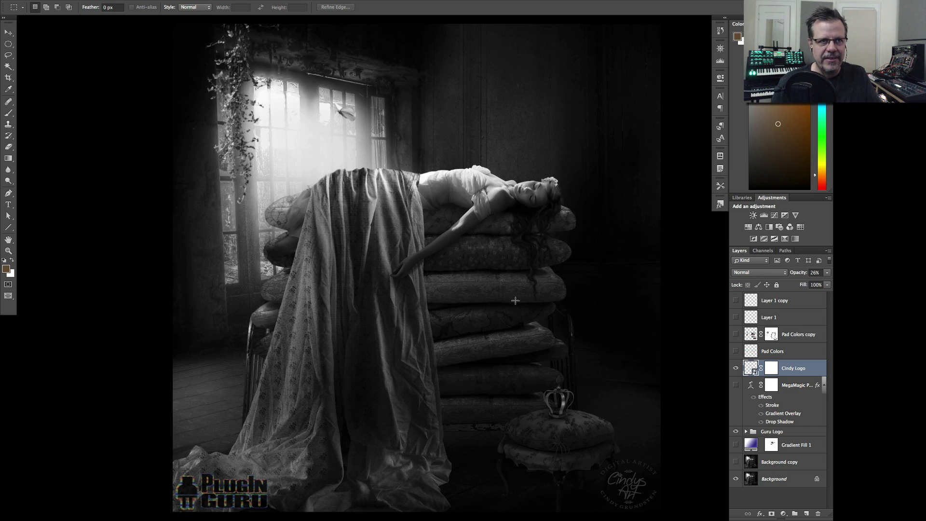
click(735, 368)
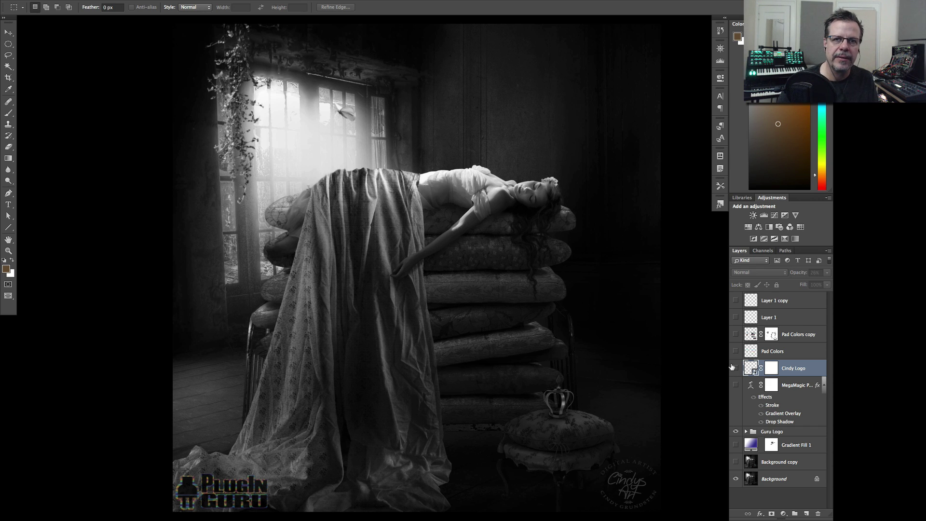
click(735, 431)
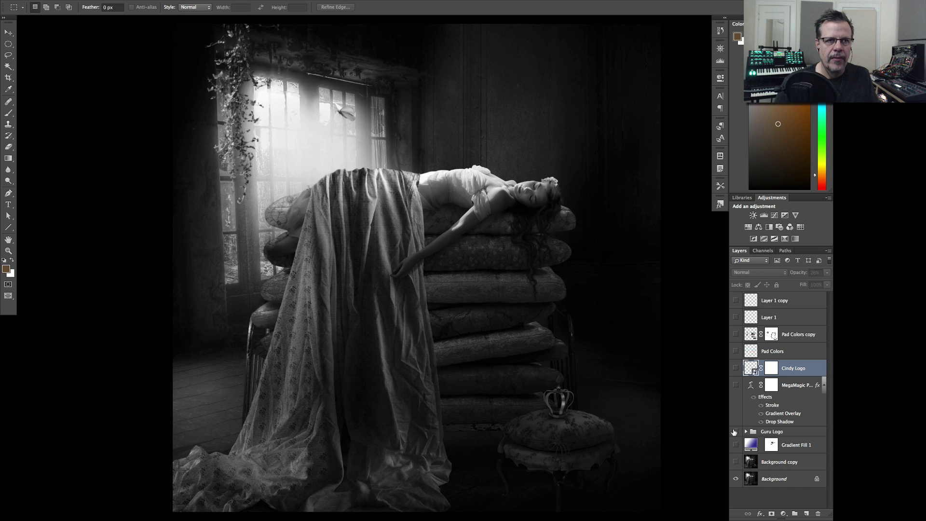
Show the Gradient Fill 1 and Pad Colors copy layers, toggling the original Pad Colors layer on and off for comparison
click(736, 445)
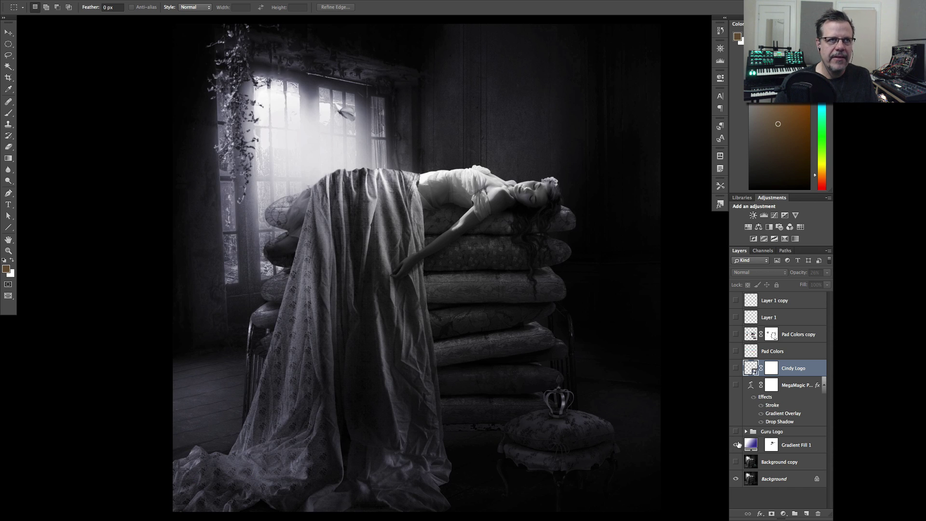
click(735, 334)
click(736, 351)
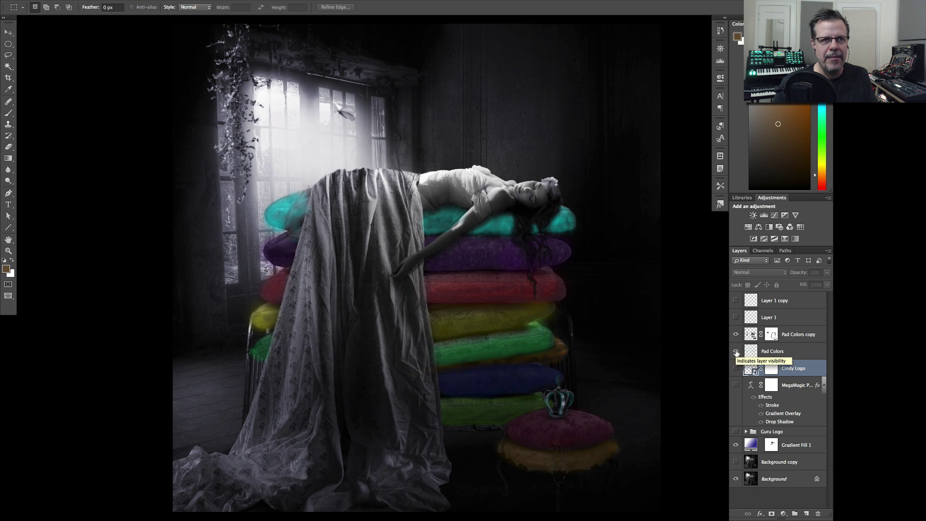
click(735, 352)
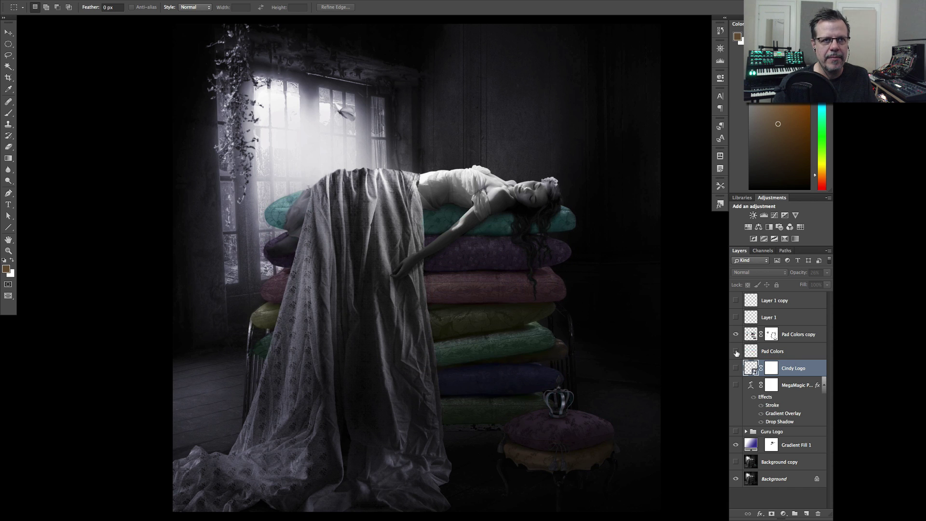
Select the Pad Colors copy layer to inspect its opacity, and show the Background copy layer with the crown's light flare
click(801, 336)
drag(800, 274, 792, 295)
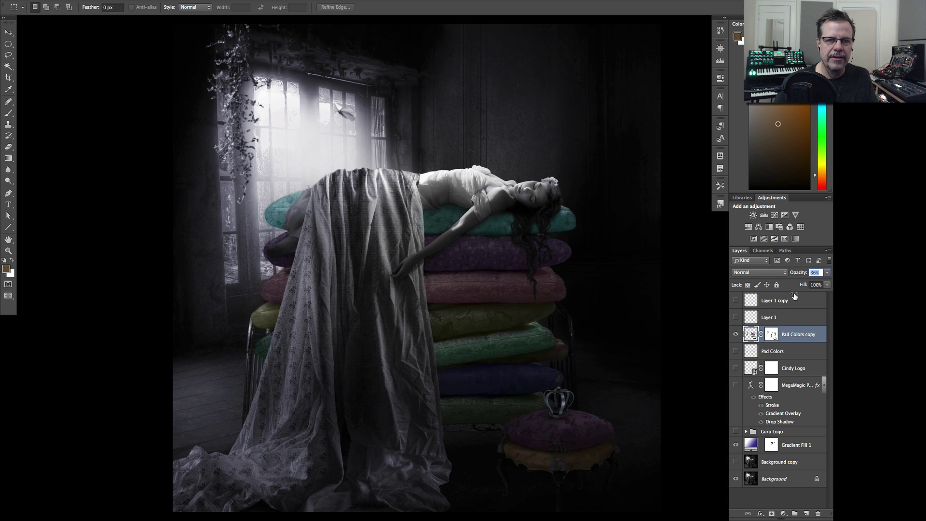
click(735, 462)
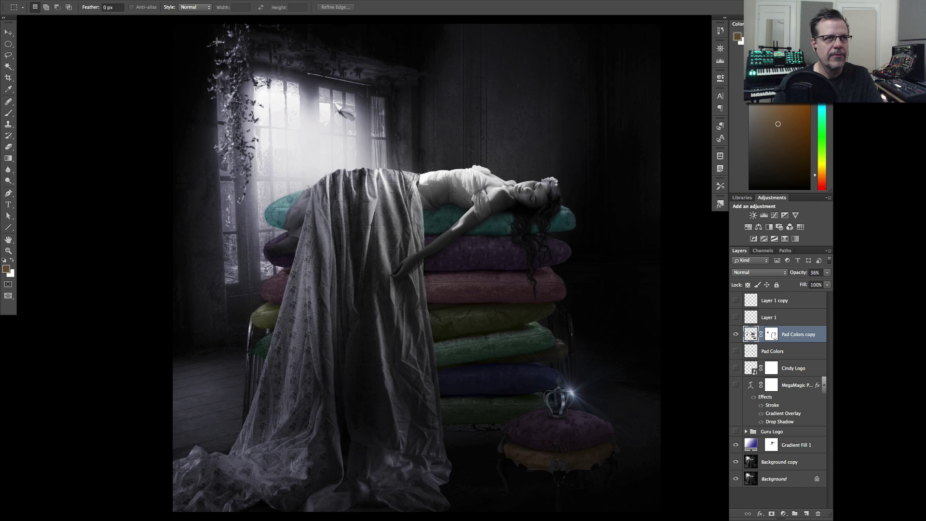
Return to the standard screen mode and locate Red Giant Software's Knoll Light Factory among the filters without applying it
key(f)
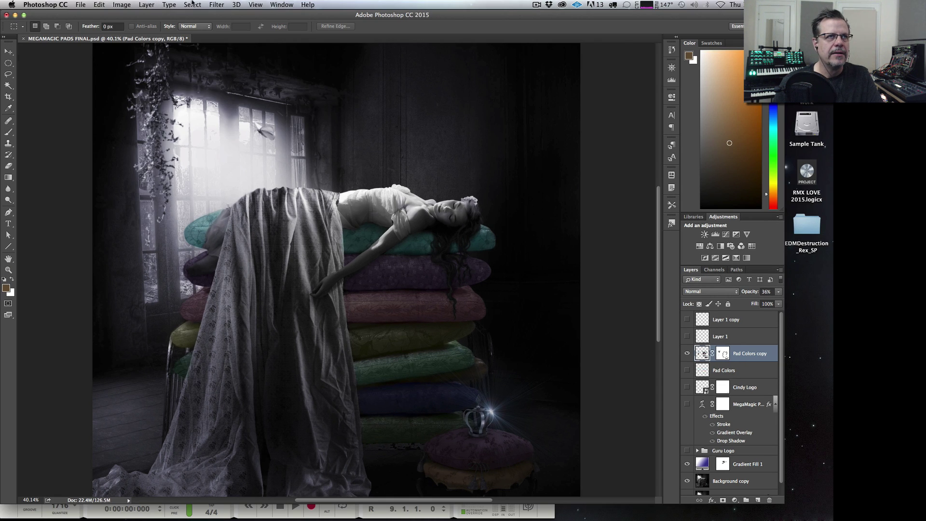
click(216, 4)
mouse_move(241, 198)
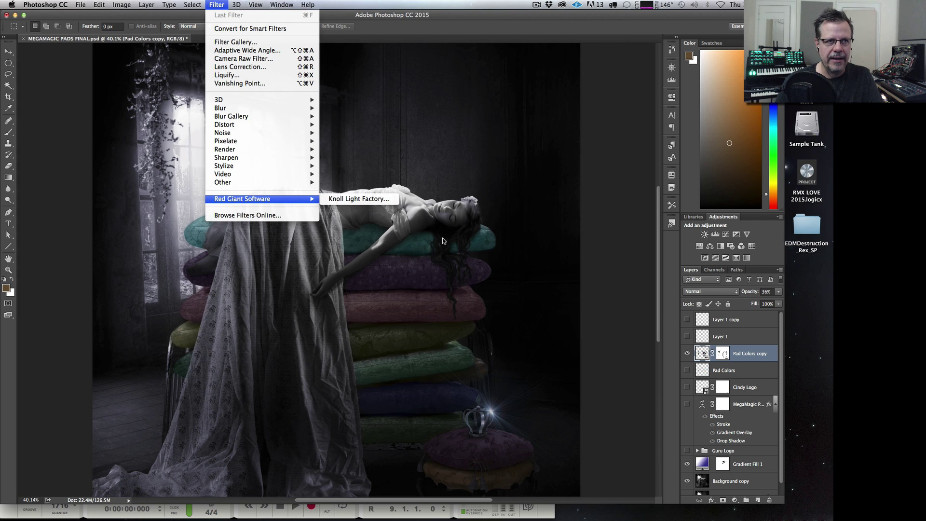
click(699, 365)
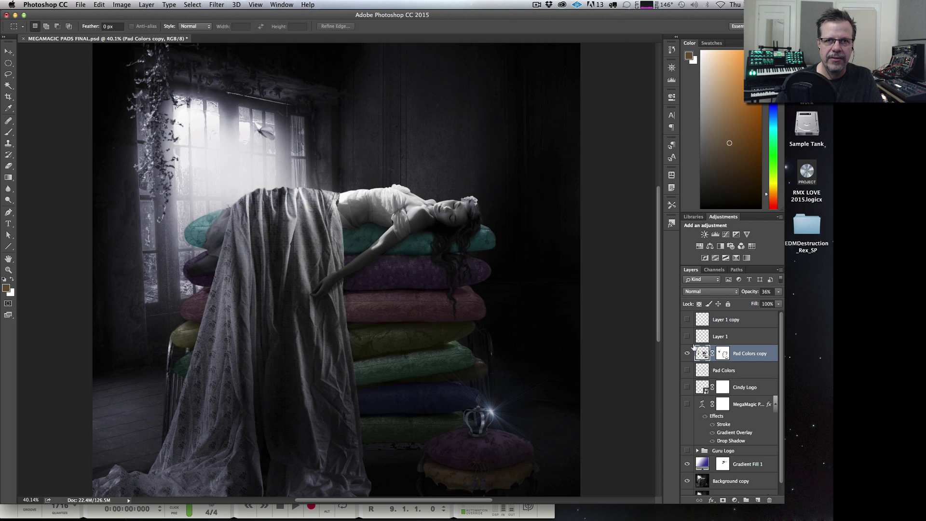
Show Layer 1 and Layer 1 copy, and view the artwork in full screen without panels
click(687, 337)
click(687, 319)
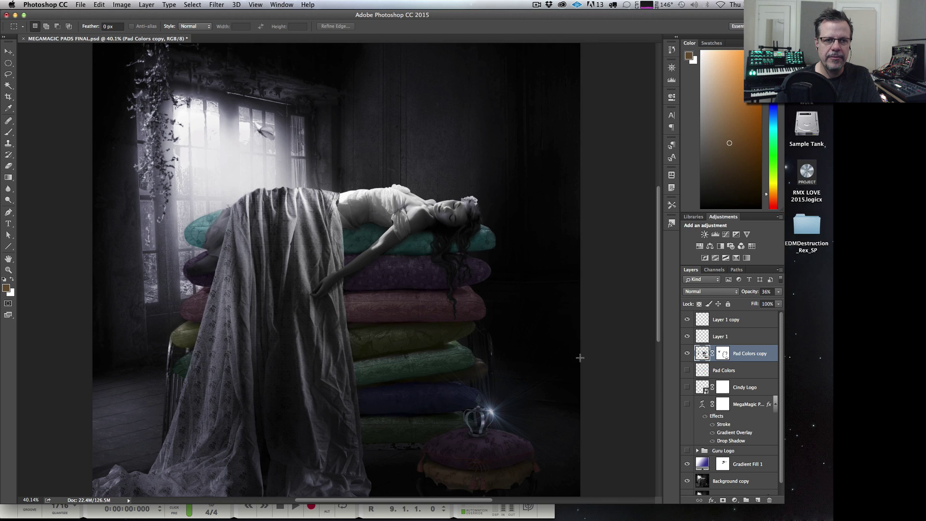
scroll(554, 367, down, 3)
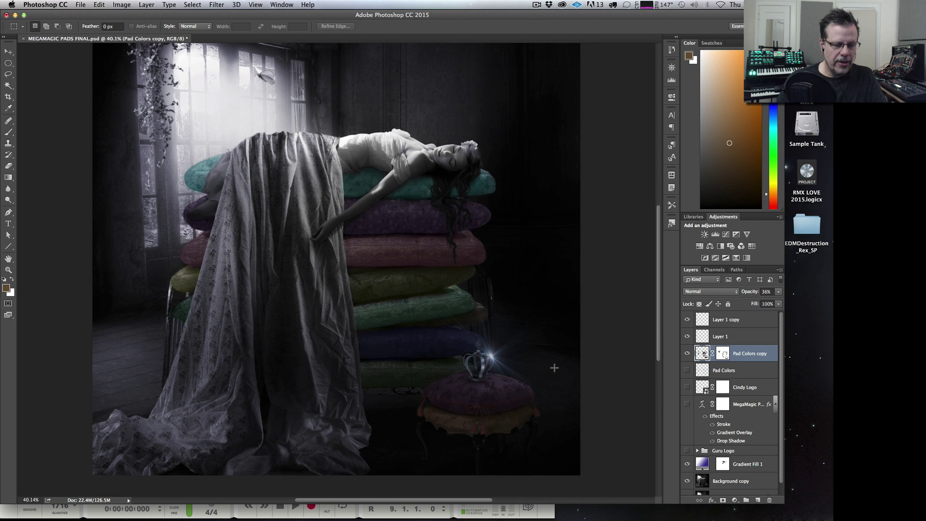
key(f)
key(f)
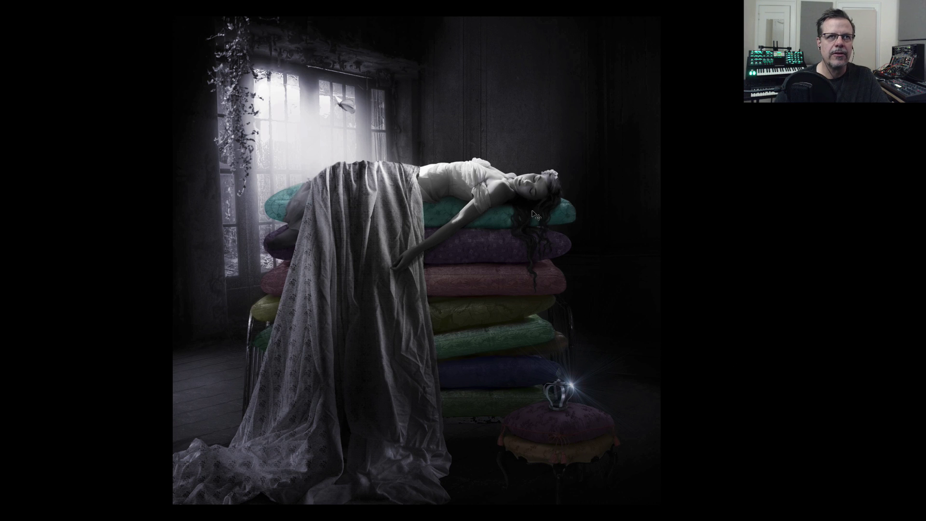
Show the artist's logo, the MegaMagic Pads title and the Guru Logo group, and view the finished cover in full screen
key(f)
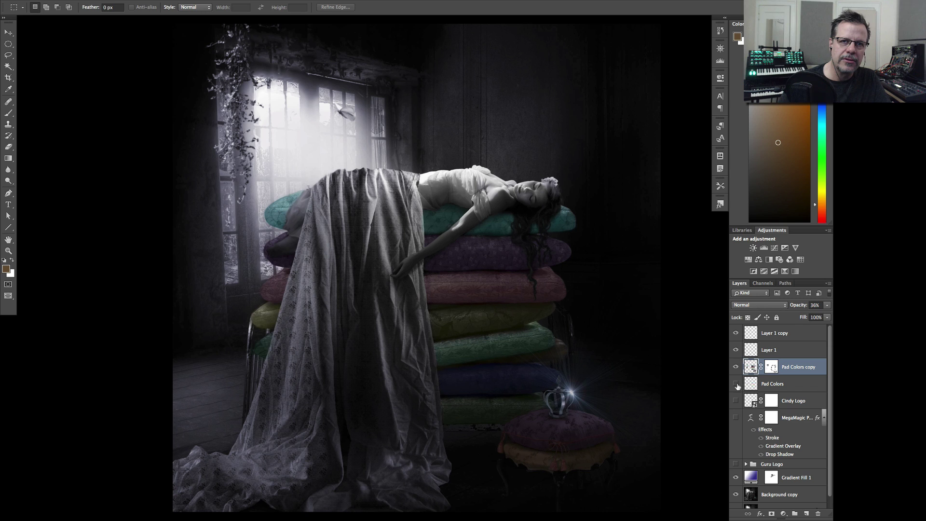
click(735, 400)
click(736, 417)
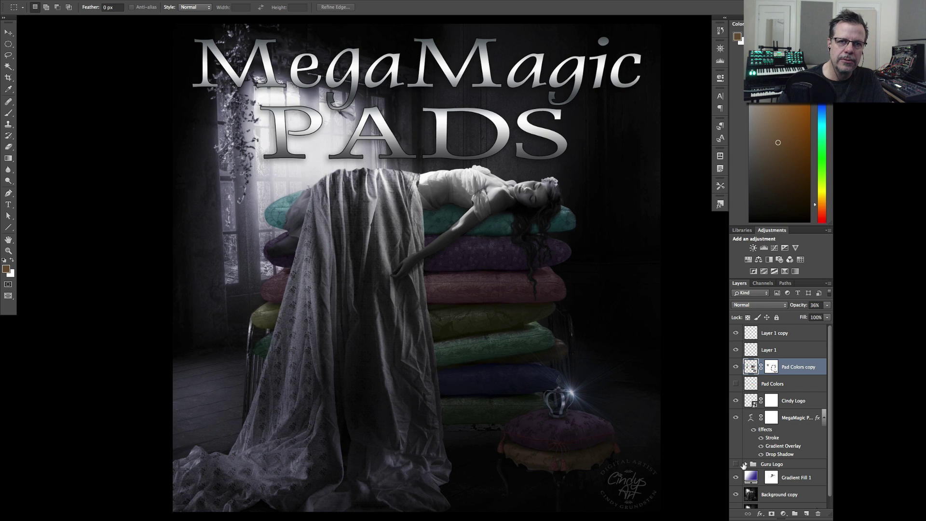
click(735, 463)
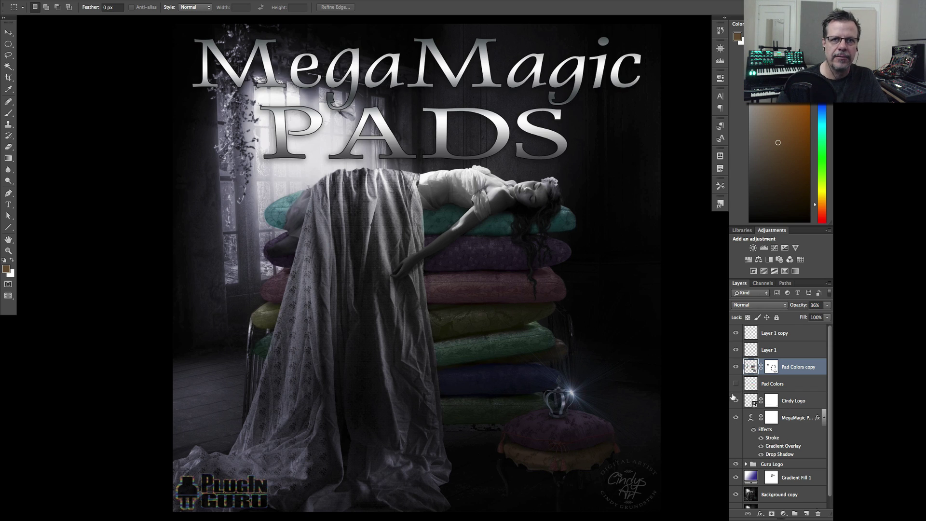
key(f)
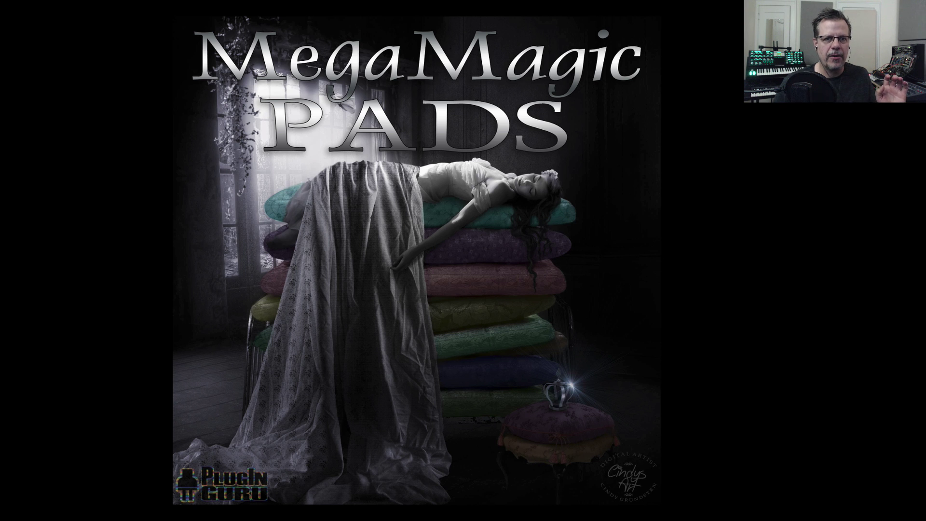
Quit Photoshop without saving the artwork and switch to the MMPADS project in Logic Pro X with Omnisphere open on Inst 1
key(super+q)
key(super+d)
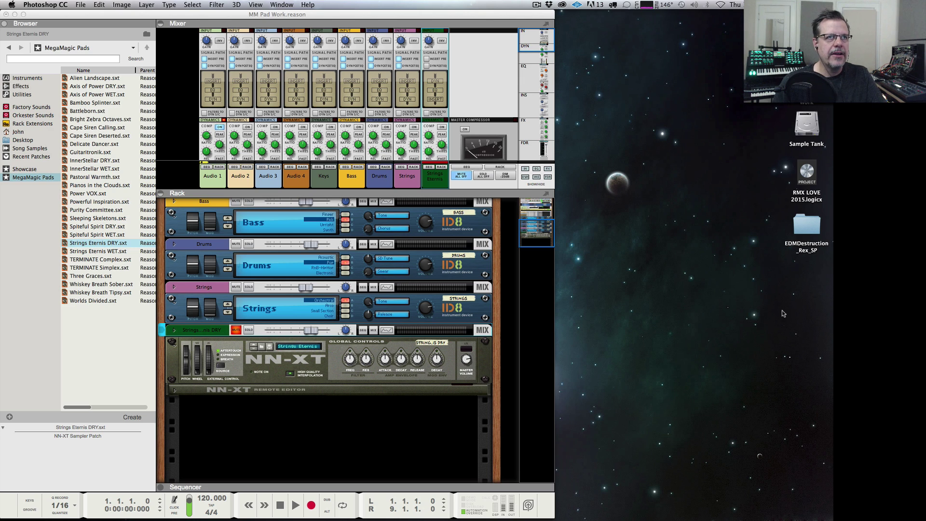
key(super+Tab)
key(super+Tab)
key(super+Tab)
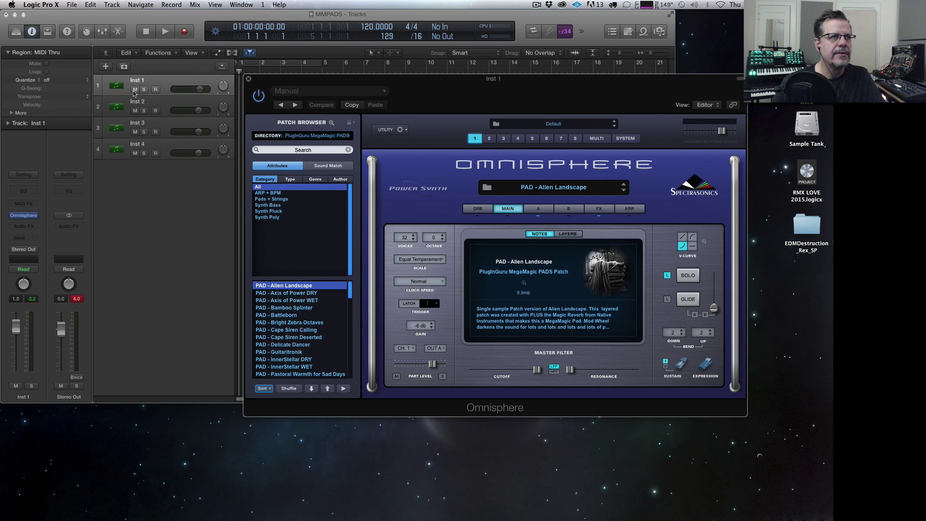
click(187, 95)
mouse_move(416, 94)
mouse_down()
mouse_move(416, 128)
mouse_move(418, 98)
mouse_up()
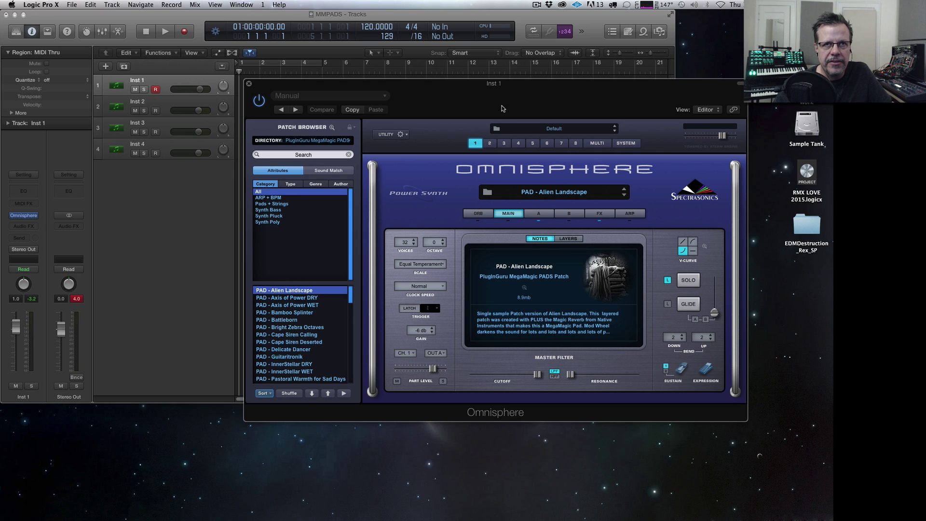
Show Omnisphere's multi in stack view and load the PAD - Alien Landscape multi over the current patches
click(597, 143)
click(610, 188)
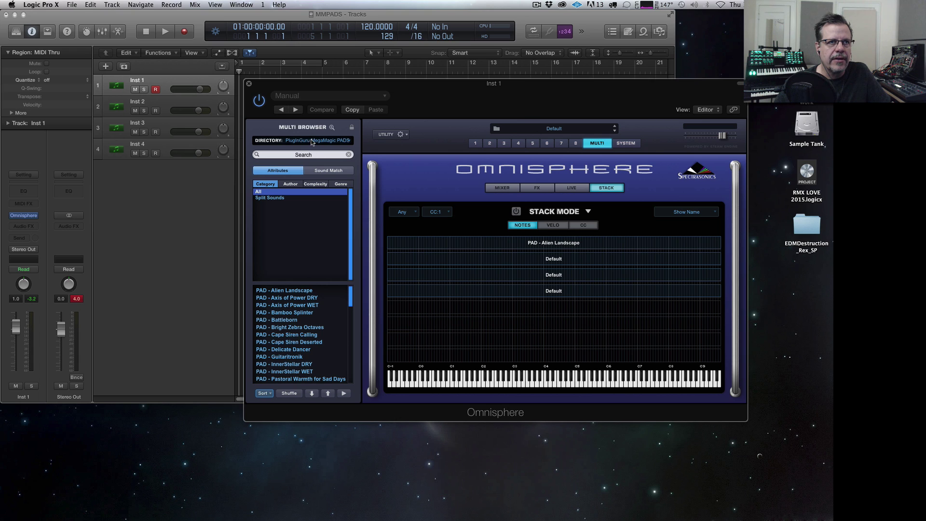
double_click(306, 290)
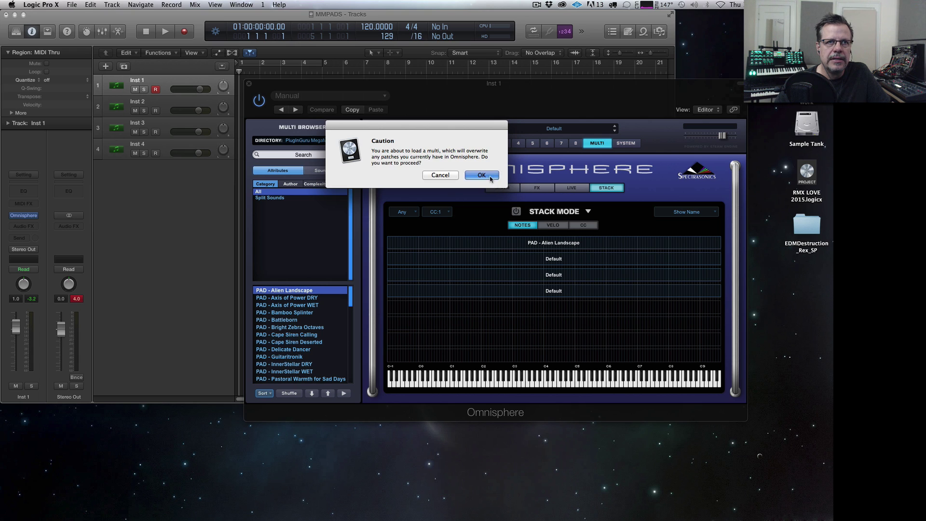
click(478, 175)
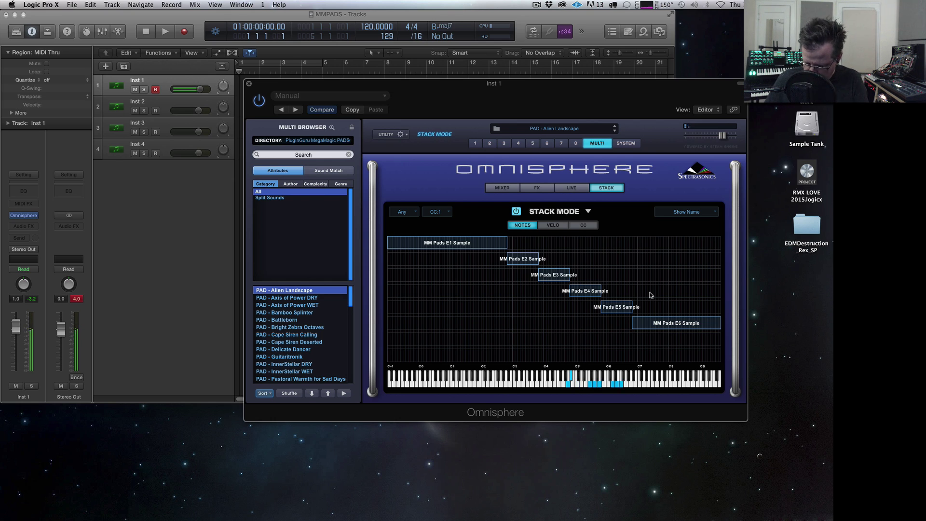
Initialize the multi, load the single PAD - Alien Landscape patch into part 1, and show its layer A settings
click(475, 142)
click(397, 136)
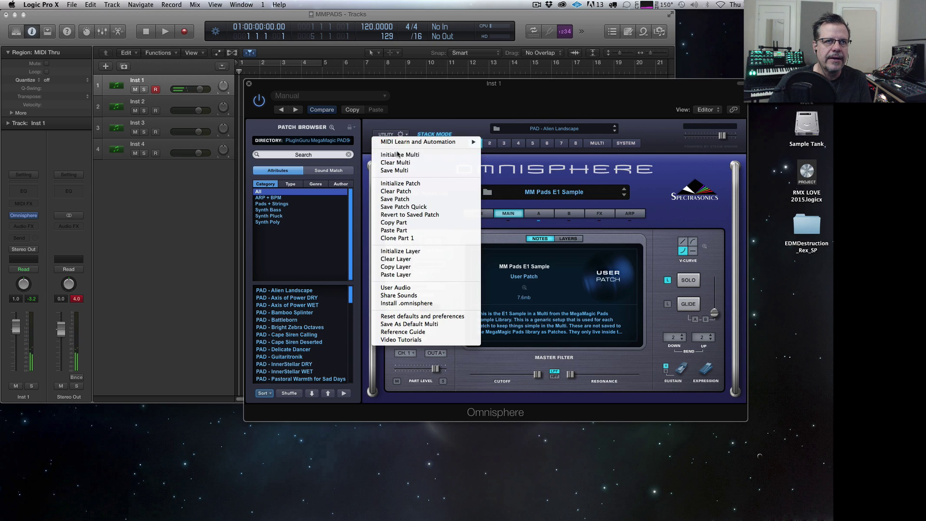
click(399, 154)
click(479, 175)
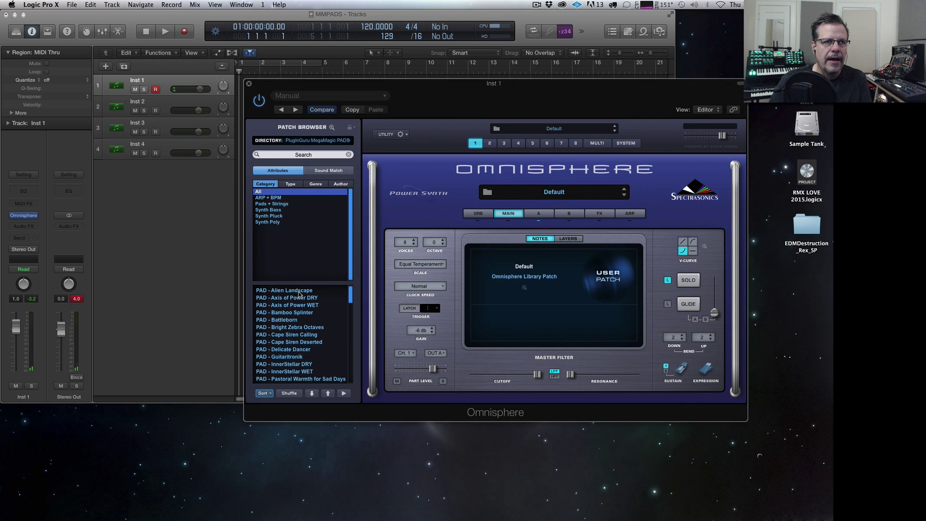
click(299, 290)
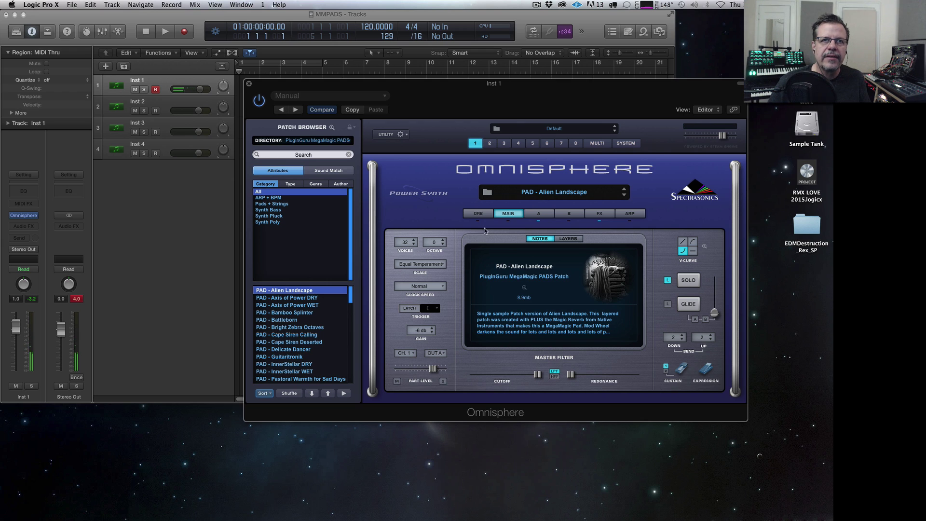
click(538, 213)
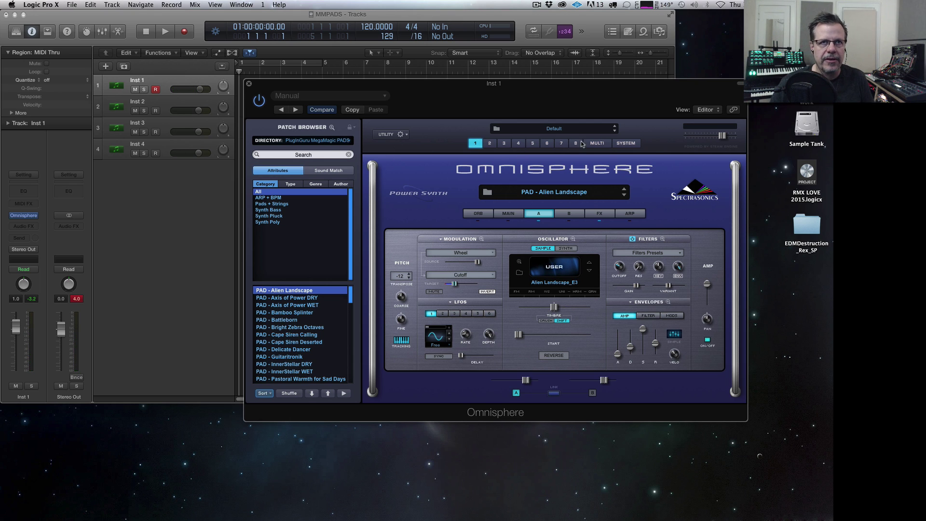
Return to the multi's stack view and reload the PAD - Alien Landscape multi, accepting the overwrite
click(598, 143)
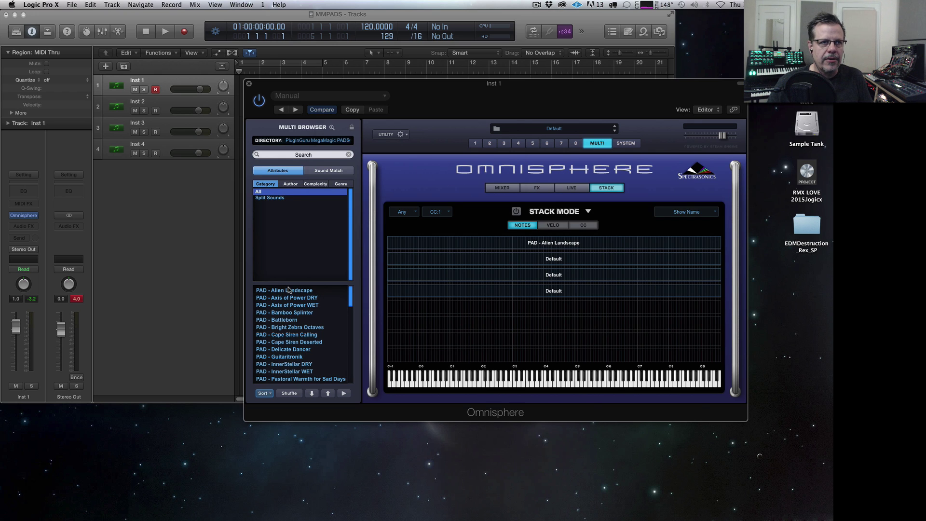
click(288, 291)
click(479, 175)
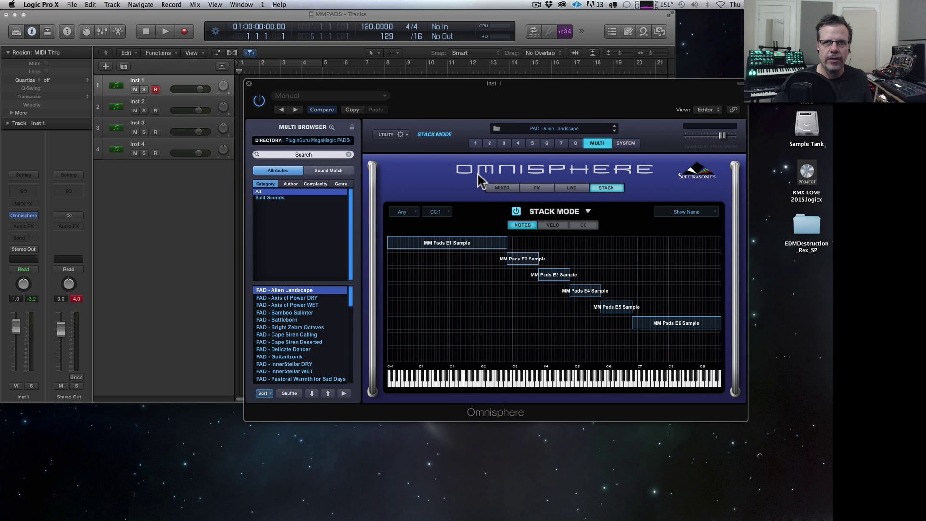
Switch to Chrome with pluginguru.com, centre its window on the screen, and look through the list of Guru Products
key(super+Tab)
key(super+Tab)
key(super+Tab)
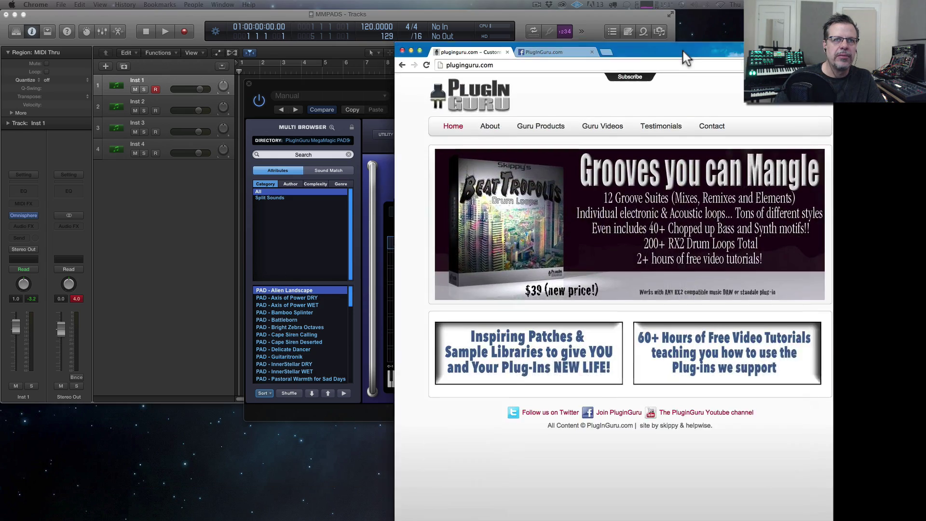
drag(687, 58, 459, 26)
mouse_move(318, 95)
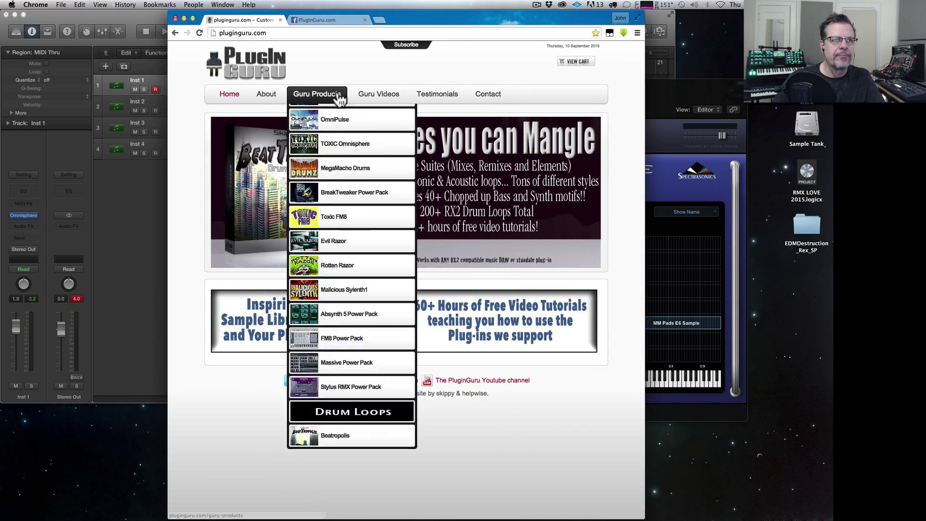
scroll(356, 299, down, 5)
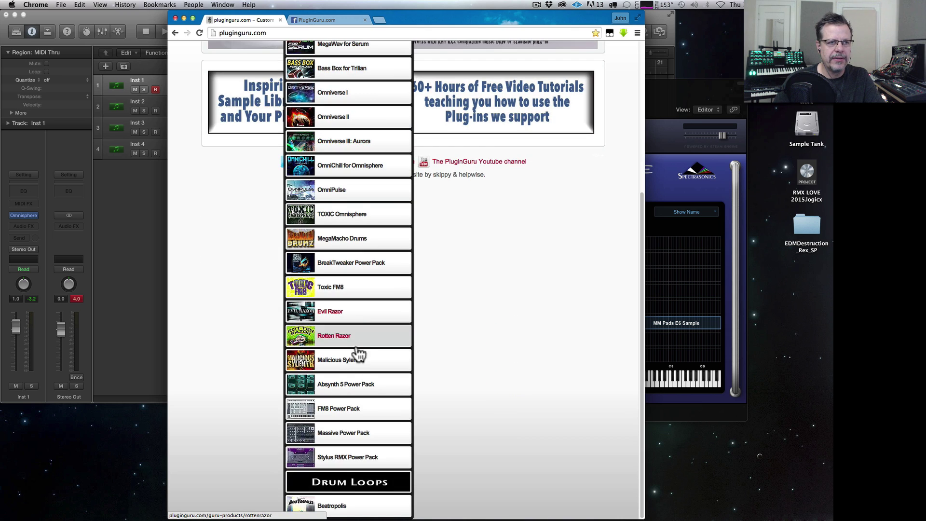
scroll(357, 357, up, 5)
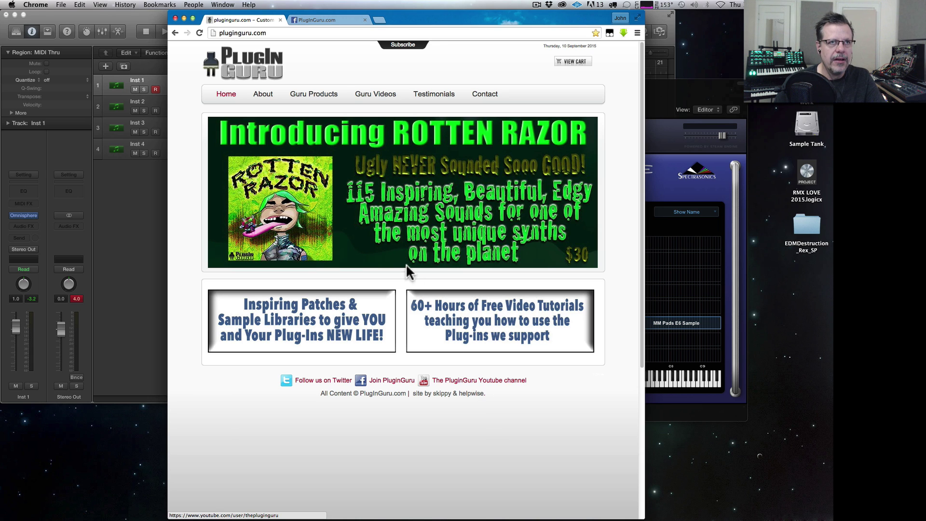
mouse_move(338, 106)
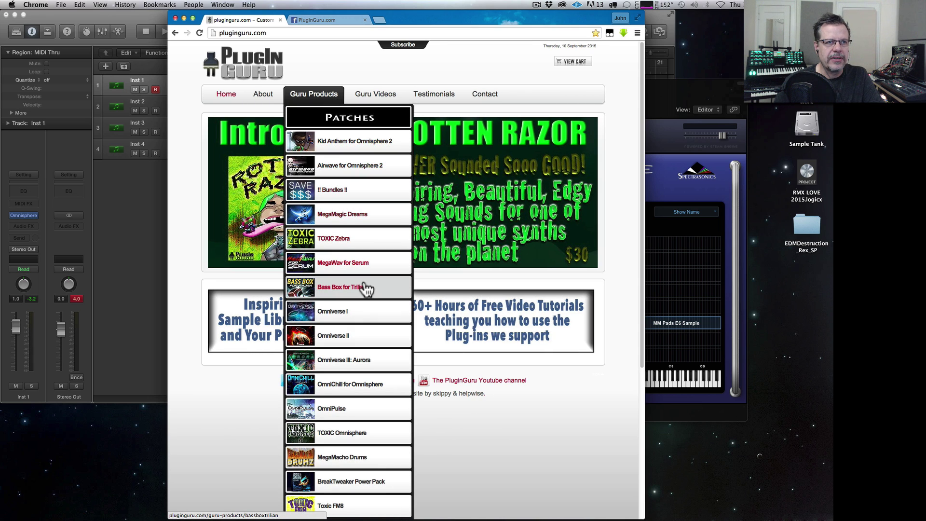
Open the MegaMacho Drums product page and examine the WAV, Kontakt 5 and COMBO formats offered
click(333, 455)
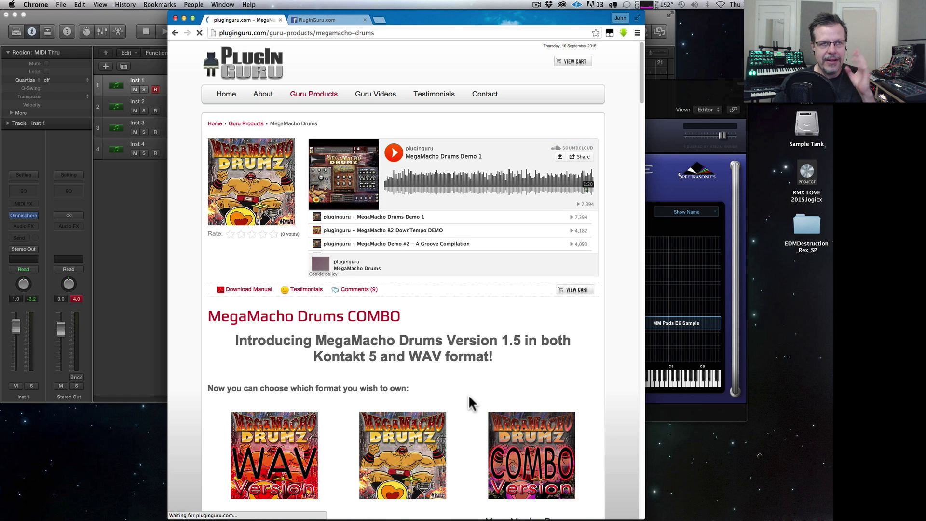
scroll(467, 394, down, 5)
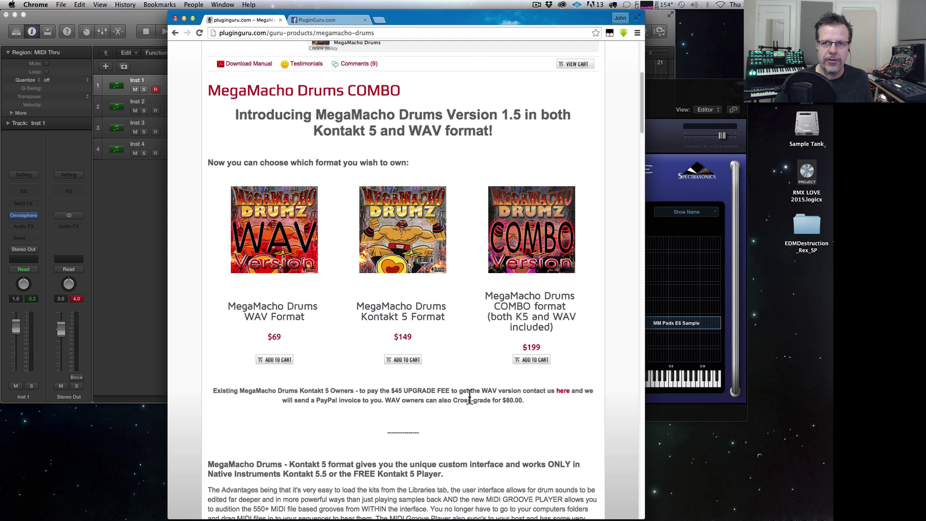
scroll(469, 395, up, 5)
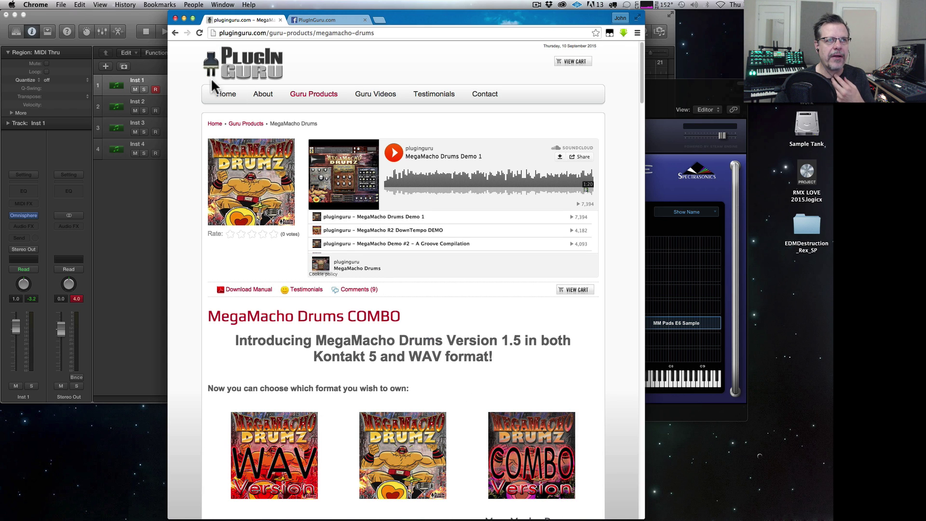
Look through the recent posts on the PlugInGuru Facebook page, and close both browser pages
click(320, 19)
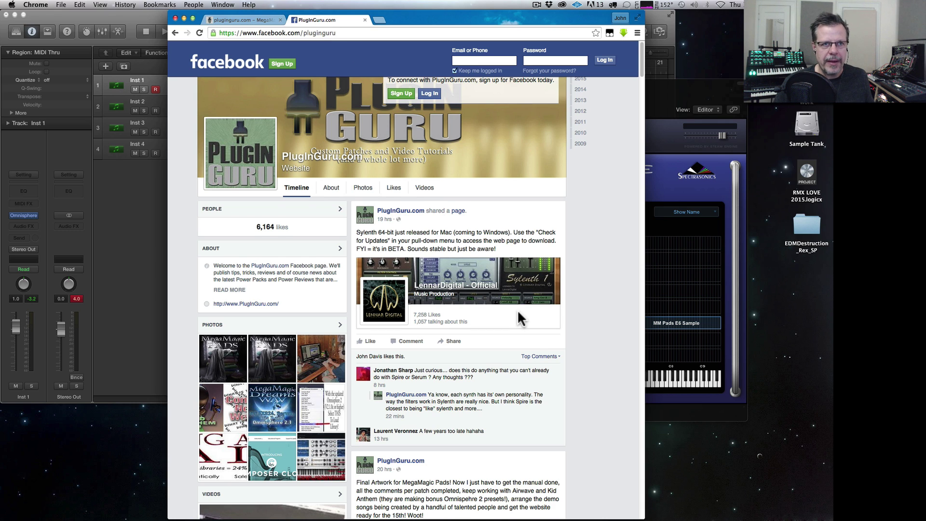
scroll(521, 318, down, 2)
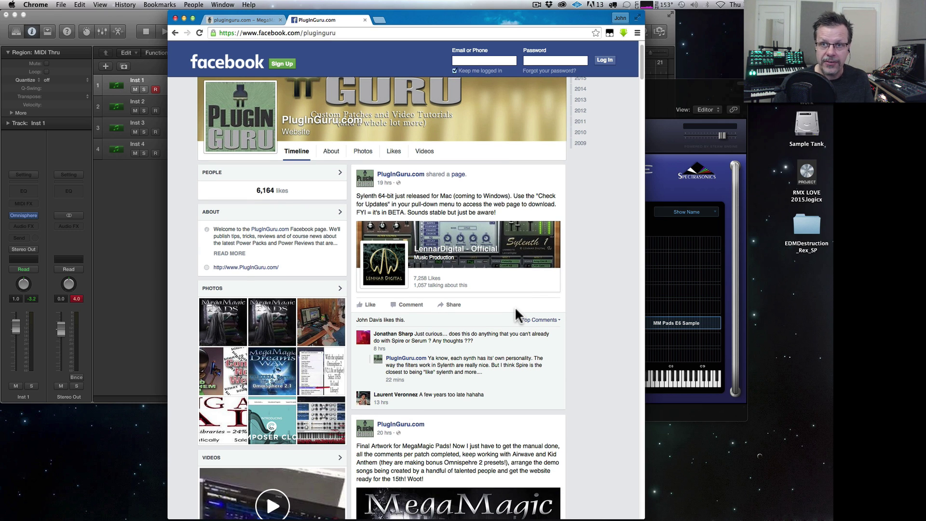
scroll(483, 334, down, 15)
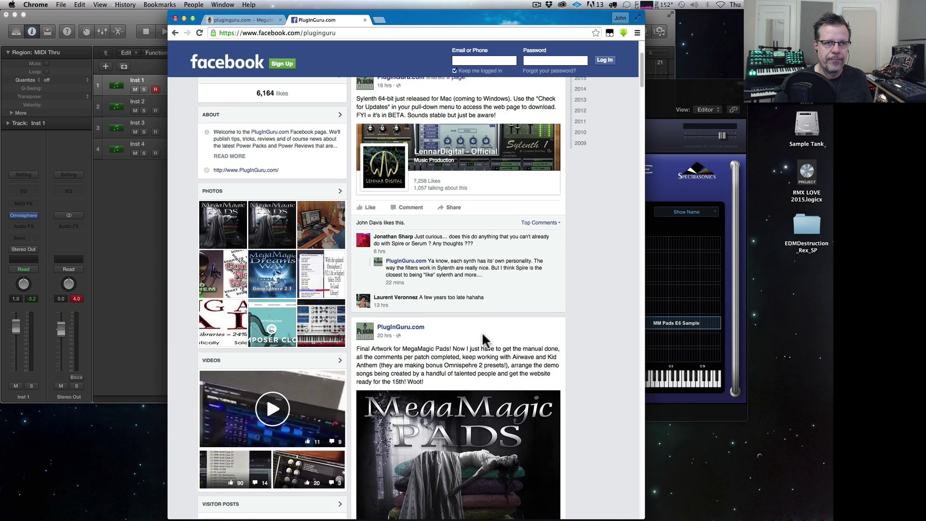
scroll(482, 338, down, 6)
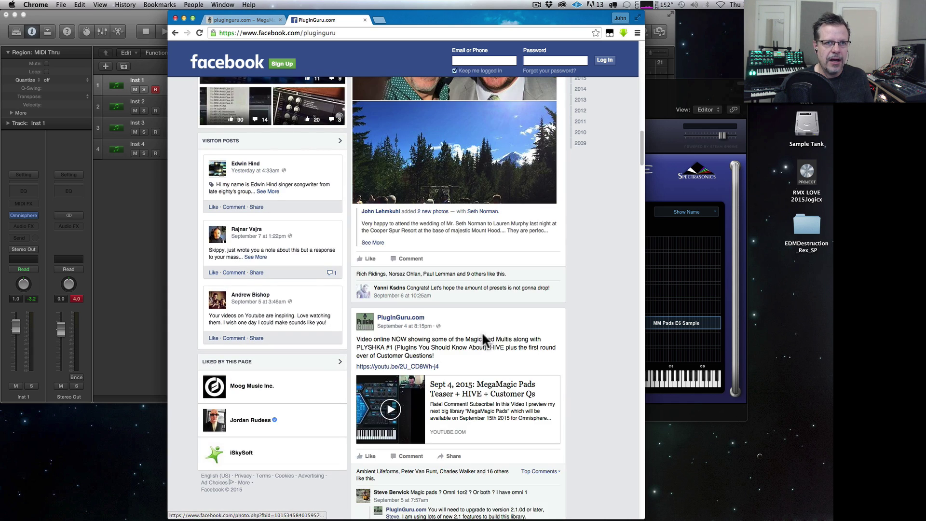
scroll(483, 337, up, 5)
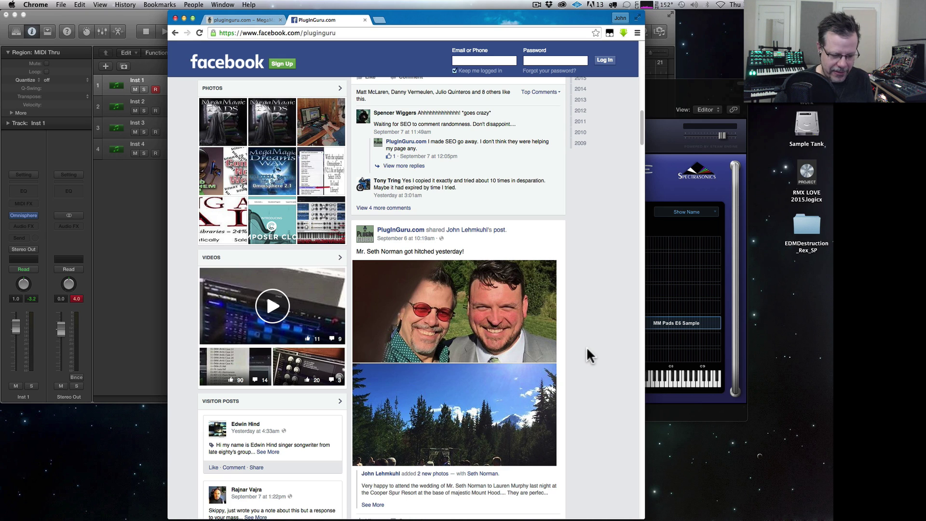
key(super+w)
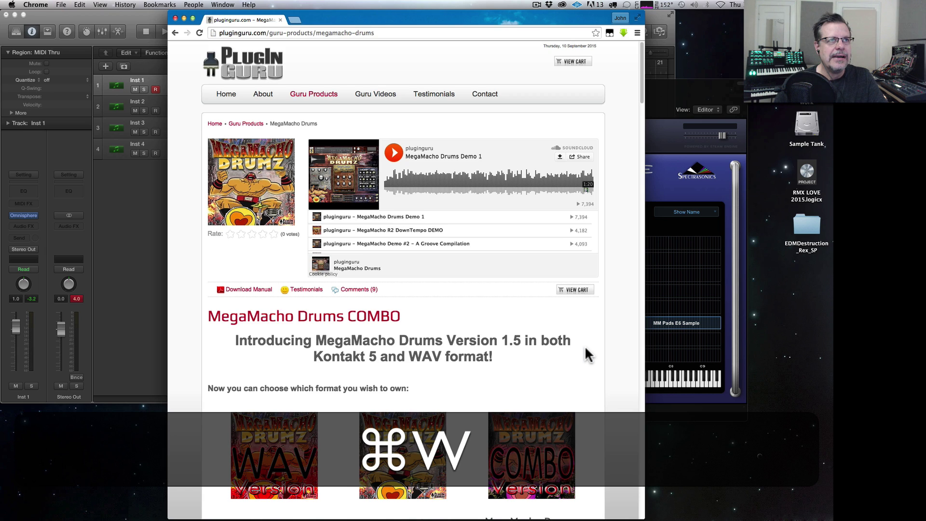
key(super+w)
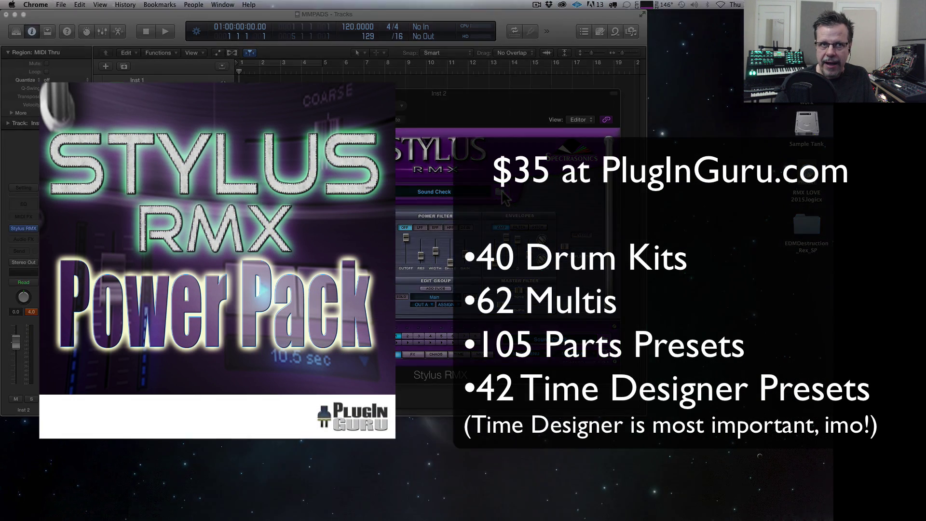
Open the Stylus RMX groove browser and list the suites of the Core Library's RMX Grooves directory
click(500, 193)
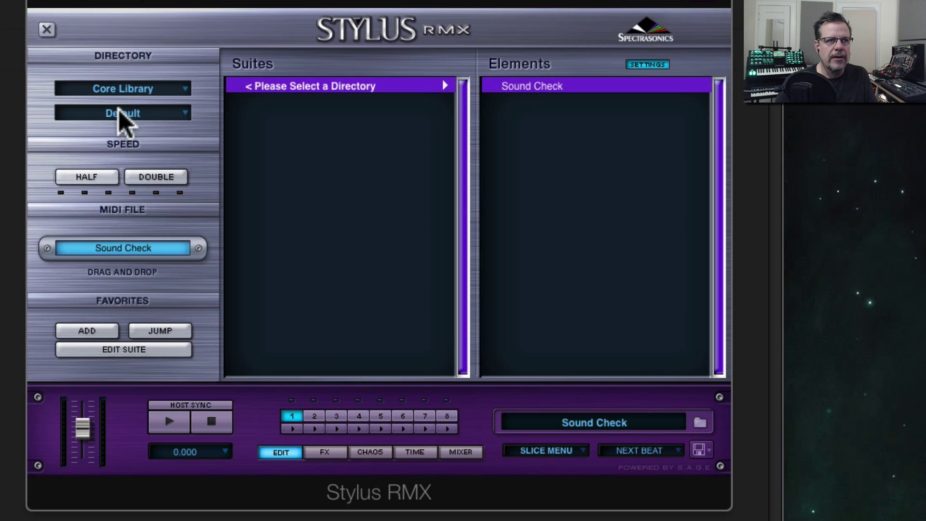
click(310, 182)
click(167, 146)
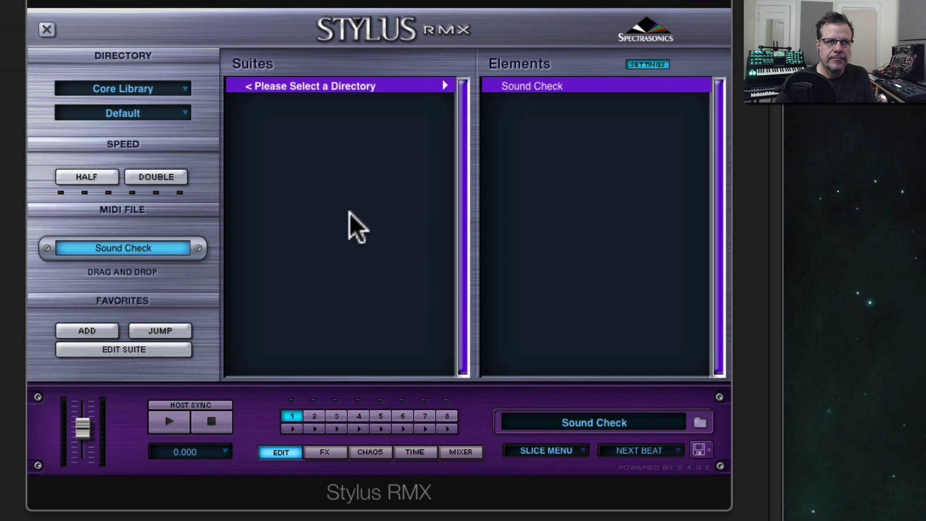
scroll(316, 248, down, 5)
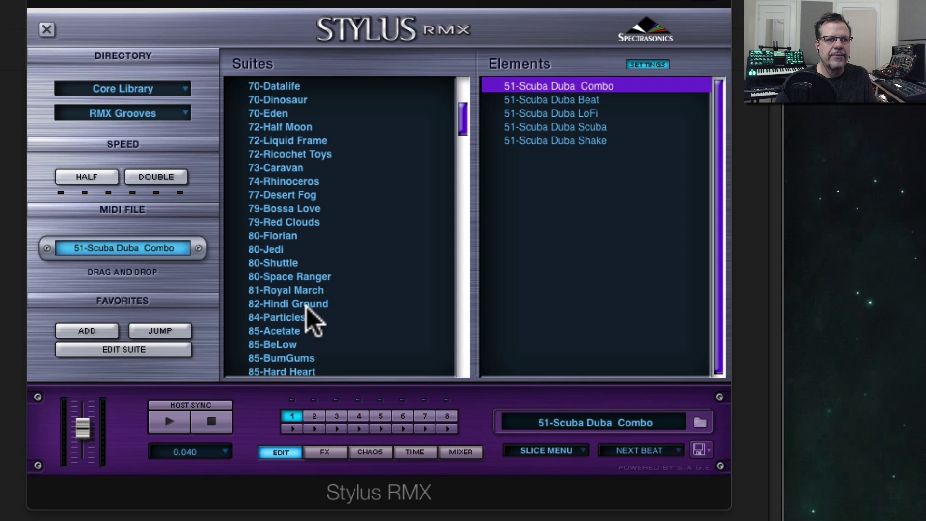
Audition the Clavasas and Combo elements of the 84-Particles suite
click(299, 315)
click(552, 99)
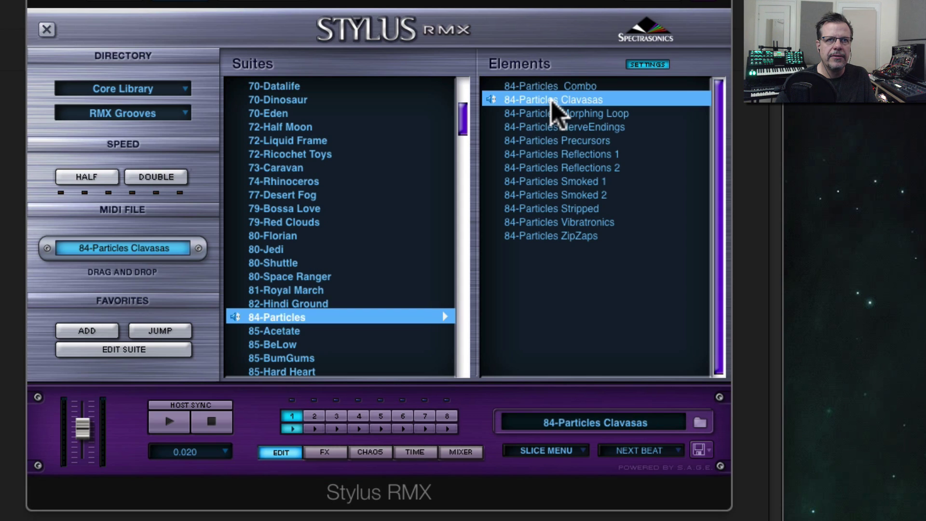
click(547, 85)
Audition the grooves 85-BeLow Combo a, 85-Hard Heart and 86-Biomechanical Combo from their suites
scroll(320, 306, down, 2)
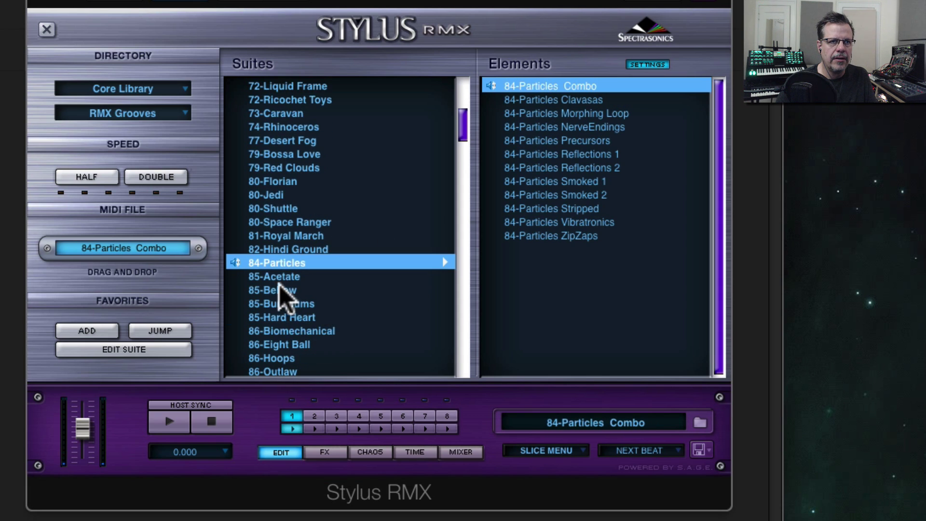
click(320, 291)
click(573, 86)
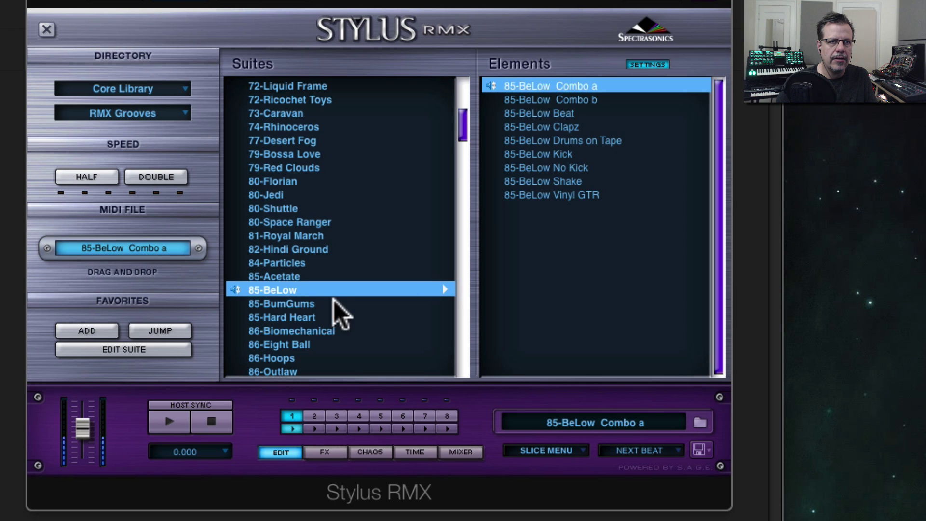
click(301, 317)
click(548, 87)
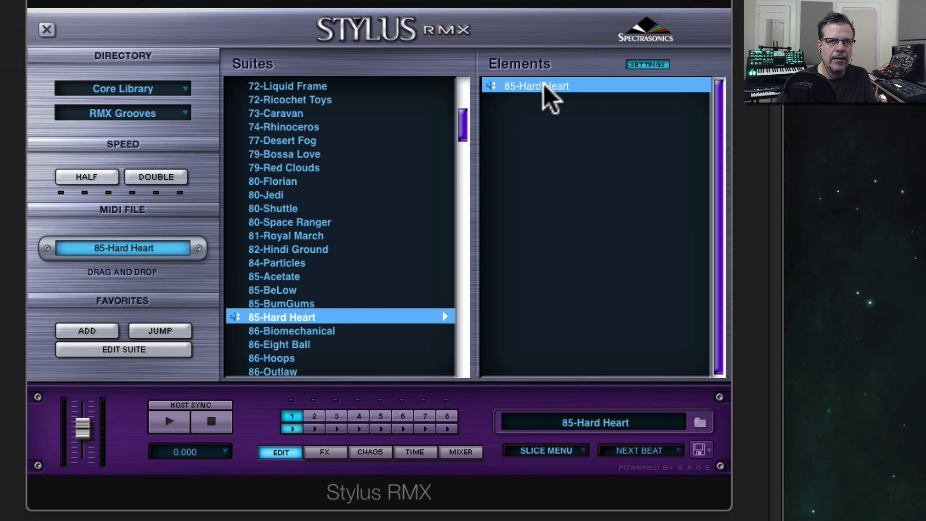
click(313, 330)
click(587, 88)
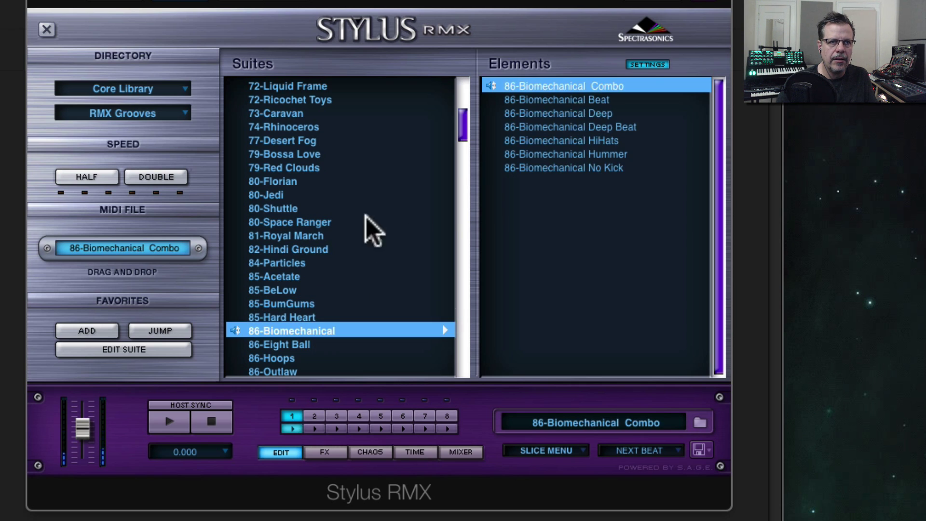
Audition the grooves 86-Hoops Beat and 86-Outlaw Combo from their suites
scroll(351, 239, down, 2)
scroll(348, 240, down, 2)
click(364, 263)
click(542, 87)
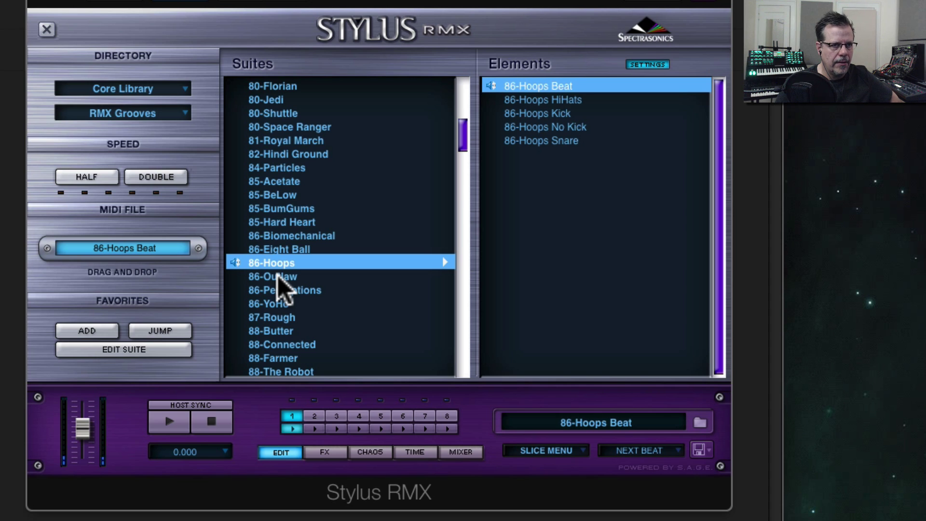
click(279, 275)
click(569, 90)
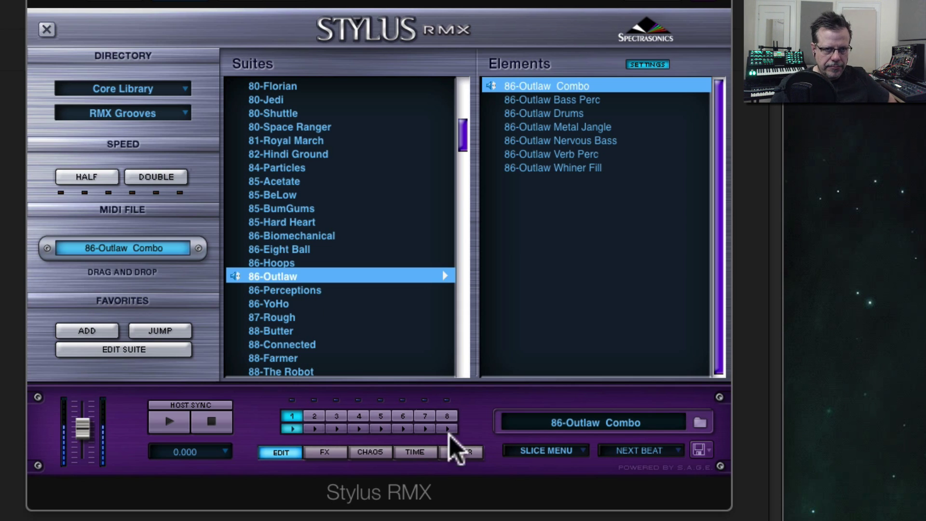
Lock the 86-Outlaw Combo groove to the 1/8 Note Grid in the Time Designer and stop its playback
click(412, 453)
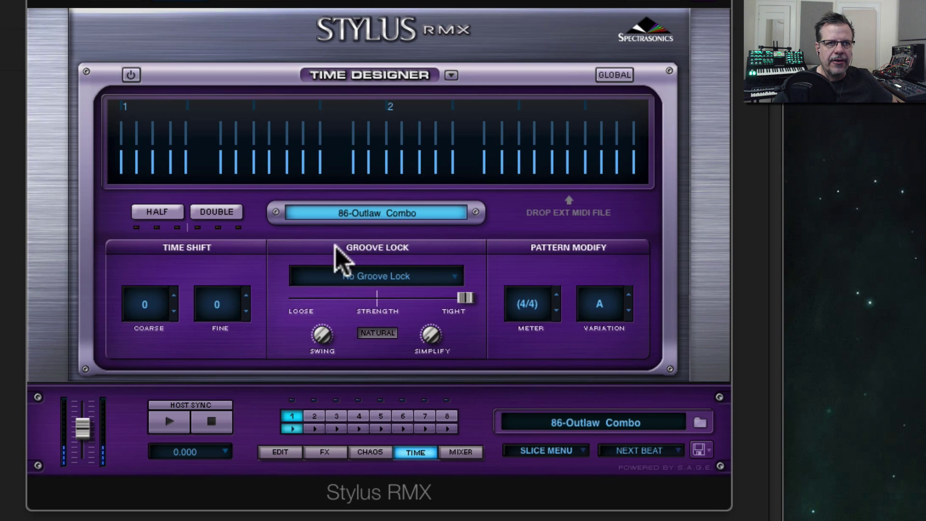
click(393, 274)
click(391, 335)
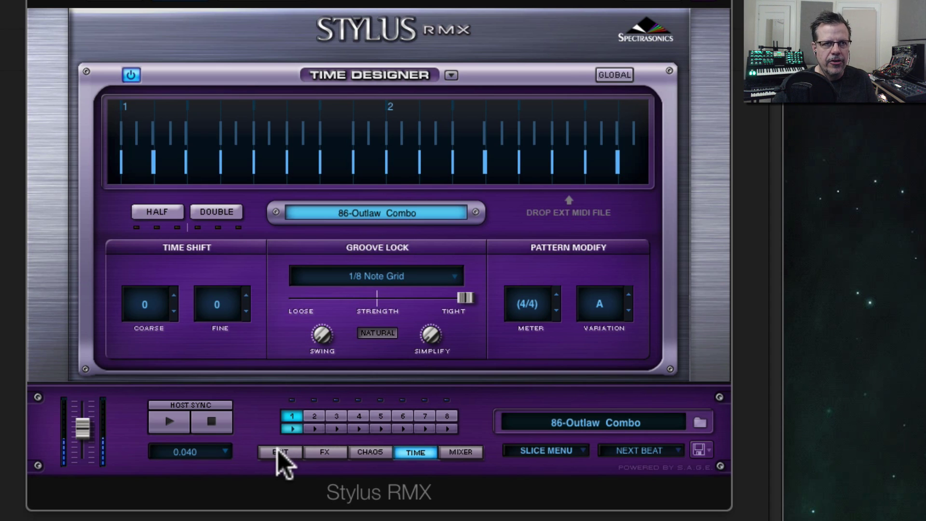
click(212, 426)
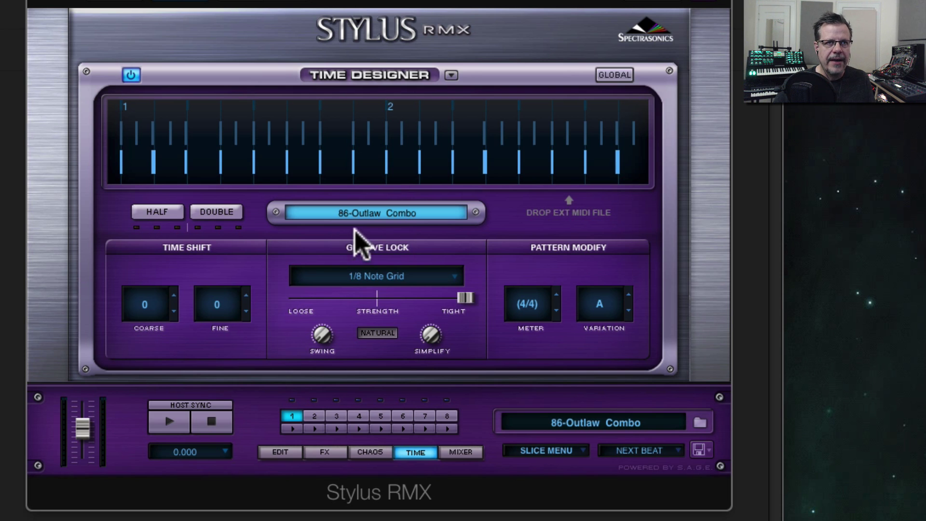
Switch the power filter of the 86-Outlaw Combo groove to low-pass and lower its cutoff to 1575 Hz
click(289, 452)
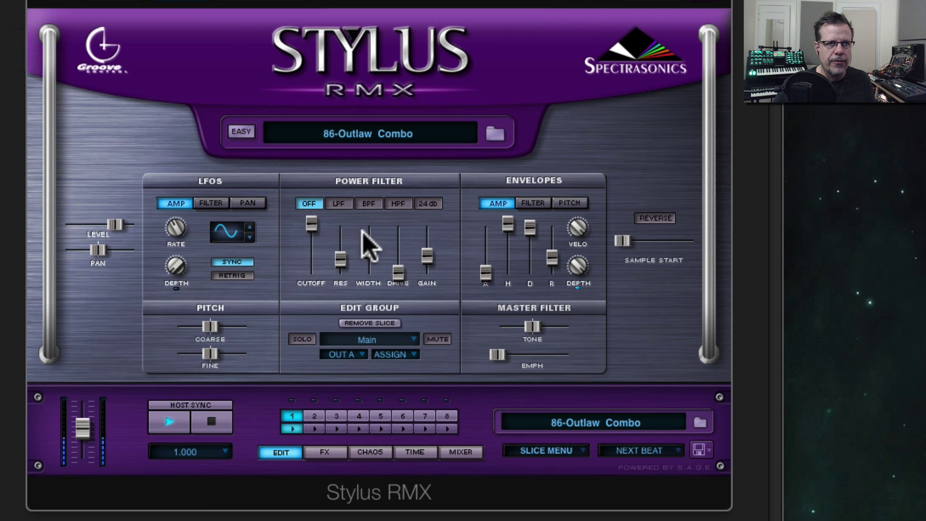
click(344, 205)
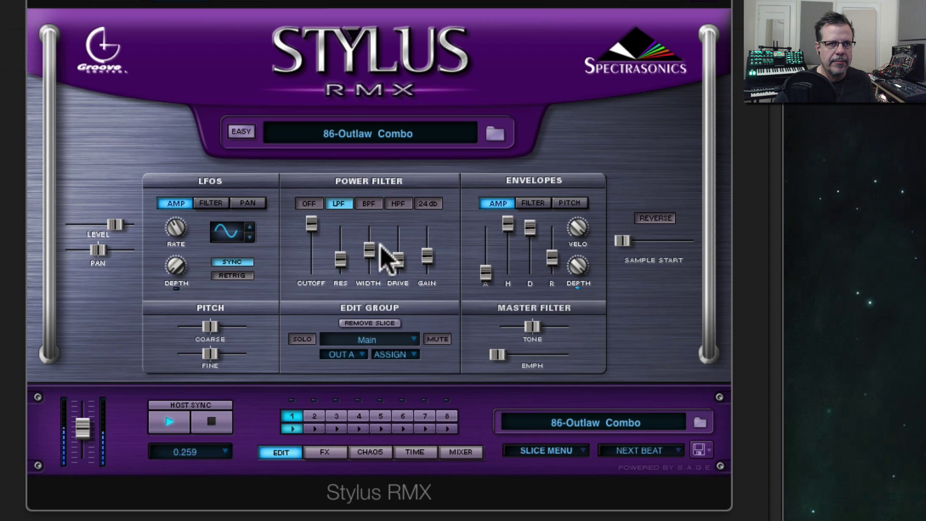
drag(304, 251, 310, 261)
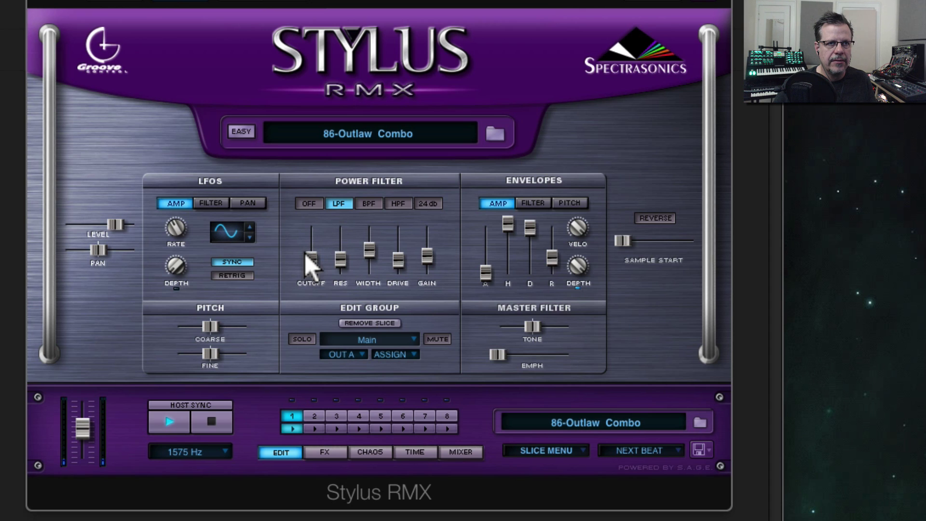
Adjust the filter envelope's depth and decay, and sweep the master filter tone into high-pass and back to its centre
click(533, 203)
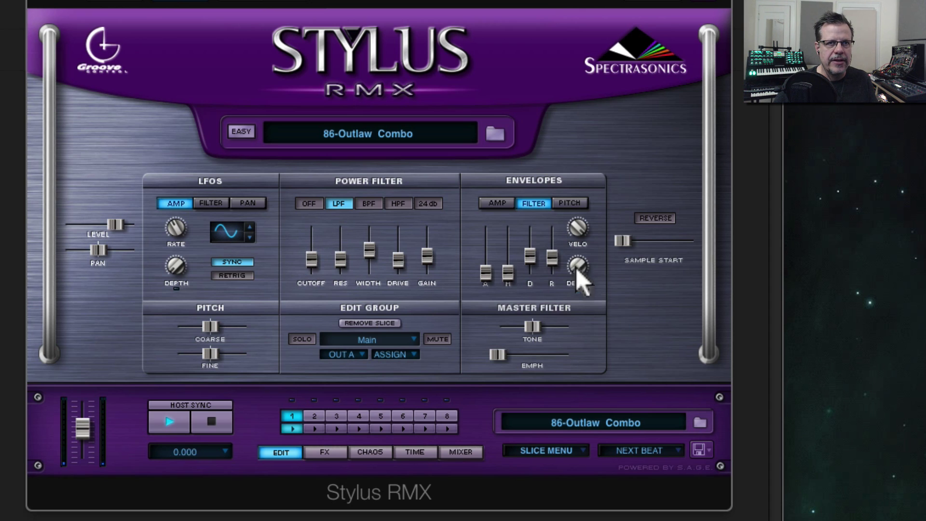
mouse_move(530, 254)
mouse_down()
mouse_move(508, 274)
mouse_move(531, 243)
mouse_up()
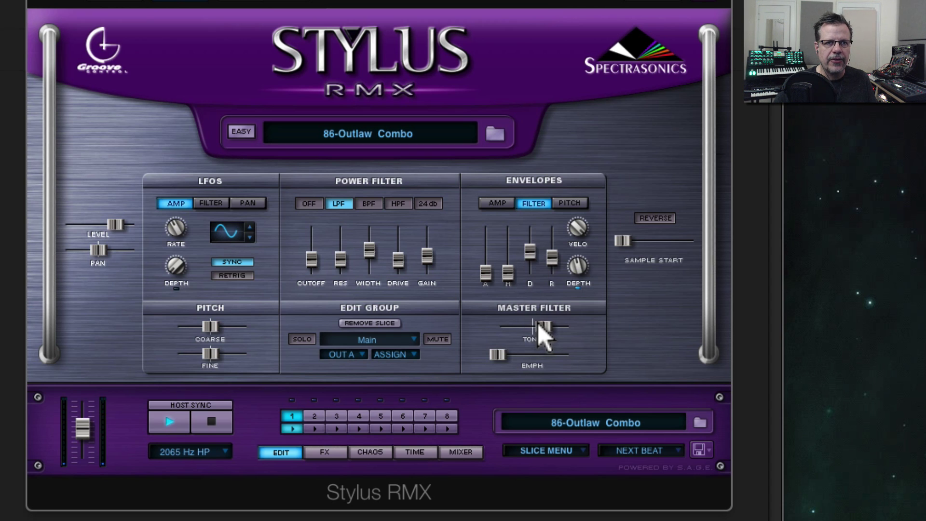
drag(540, 324, 534, 325)
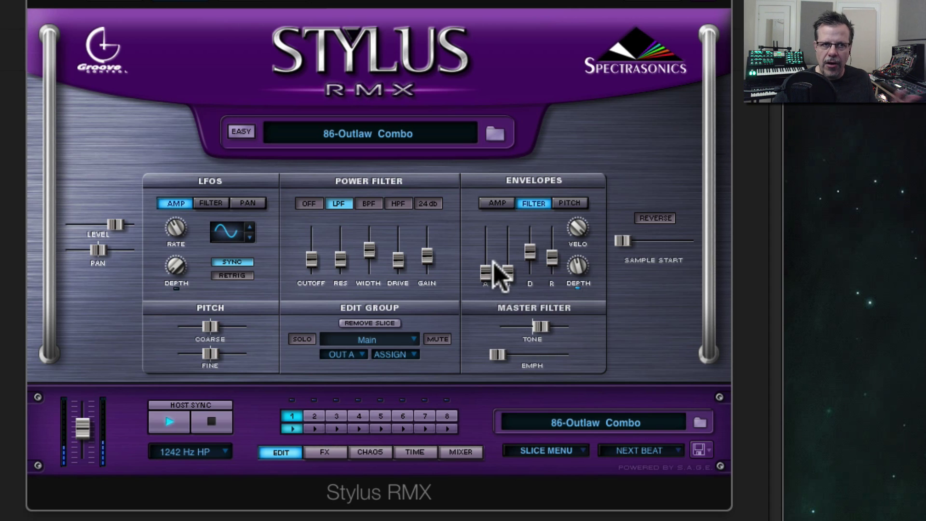
drag(540, 326, 533, 326)
Turn the power filter off and raise the filter envelope's decay to 5.793 secs and its hold to 1000.013 secs
click(308, 203)
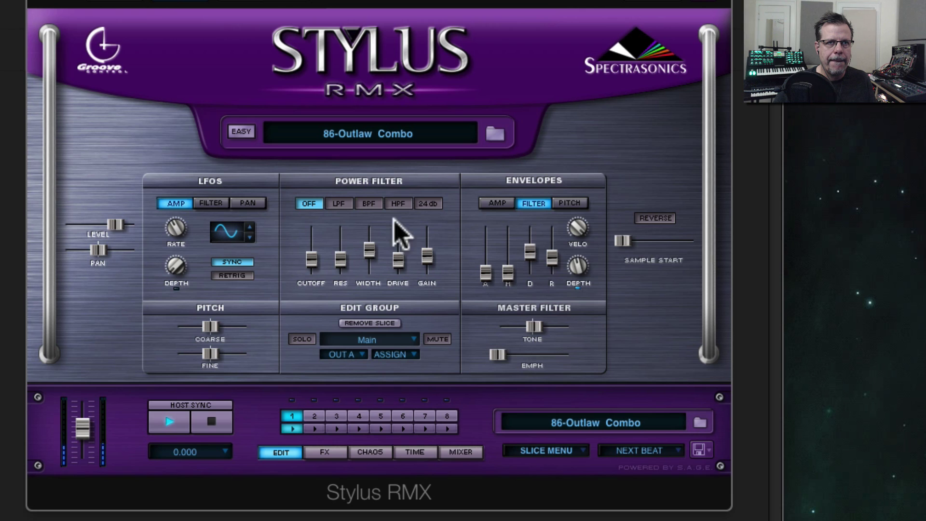
drag(530, 253, 529, 231)
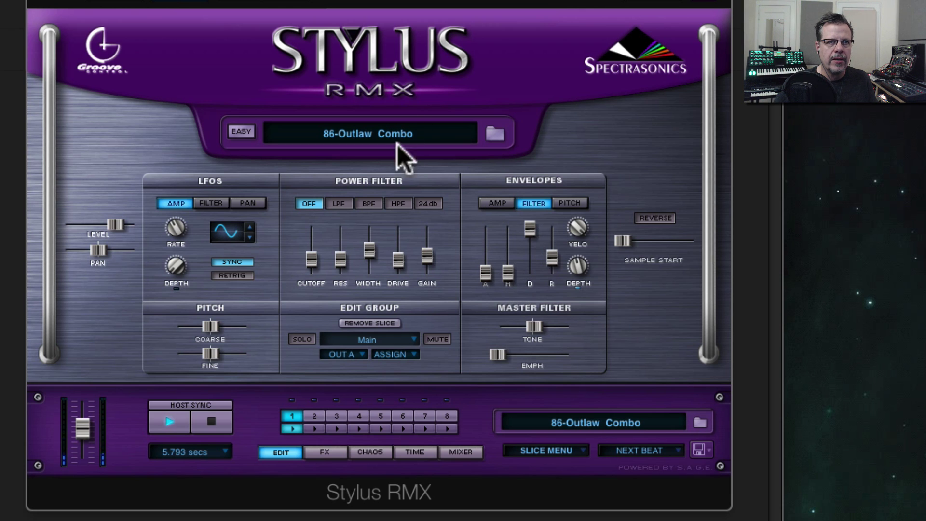
drag(507, 273, 501, 219)
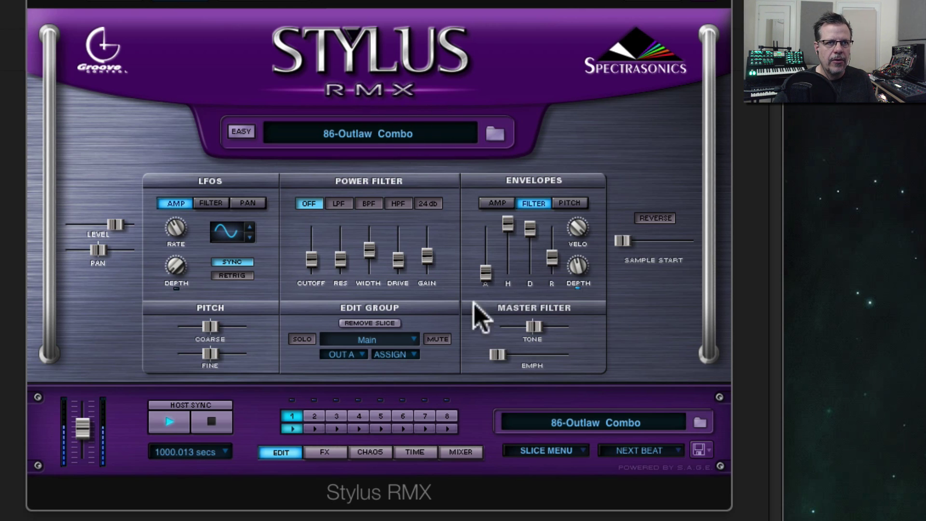
Load the Time Designer preset Sparse Groove 2 from the PlugInGuru Vol 1 TD Straight collection
click(419, 454)
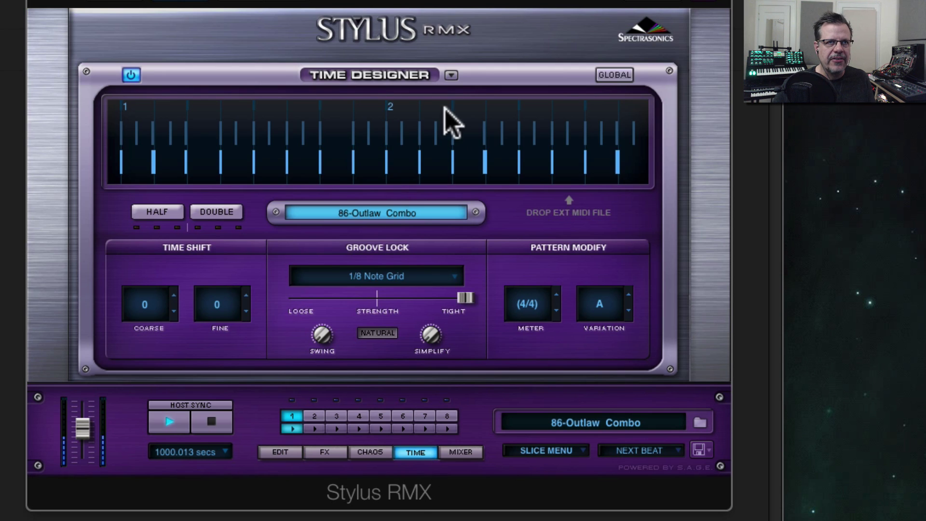
click(451, 76)
mouse_move(455, 79)
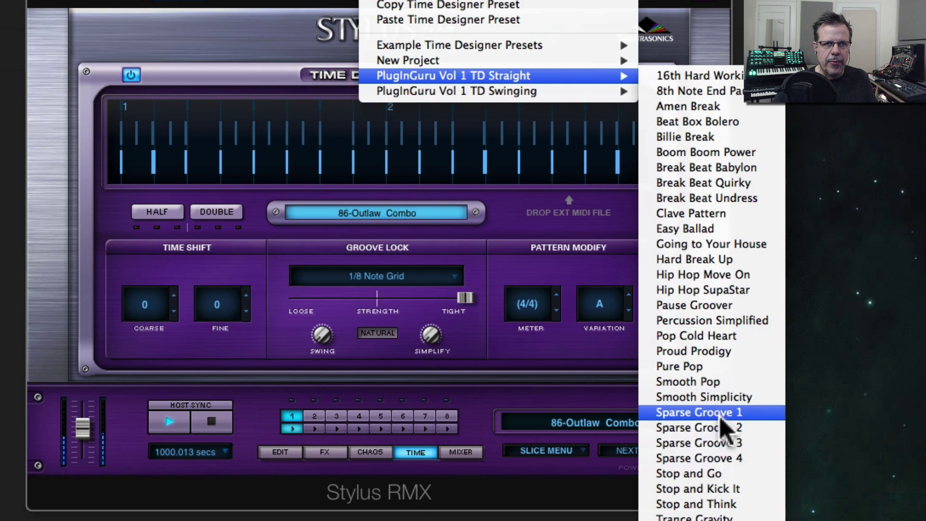
click(722, 426)
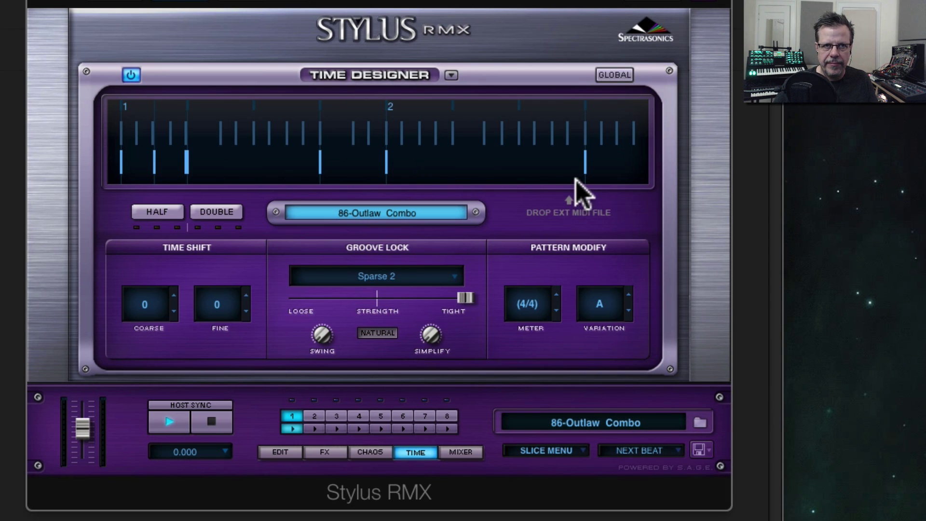
Audition the TD Straight presets Pure Pop and Sparse Groove 1, and load Sparse Groove 4 on the groove
click(456, 70)
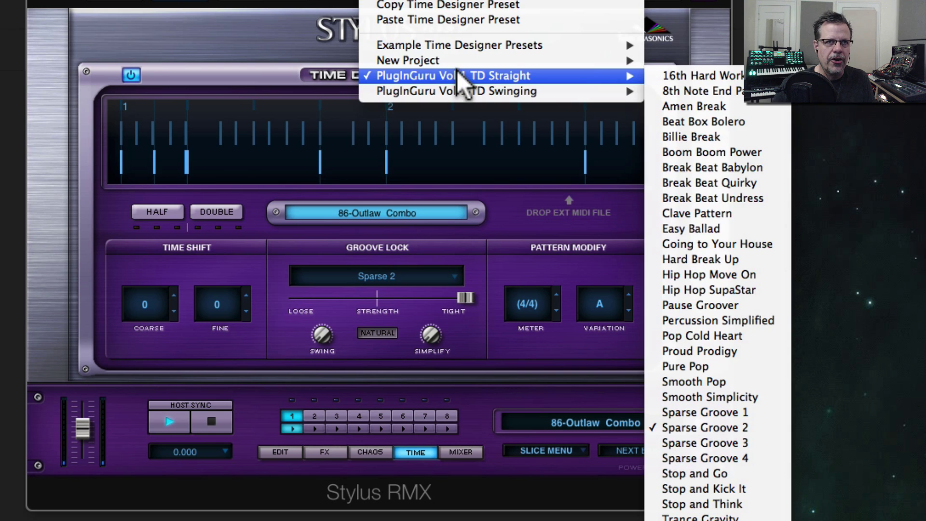
click(730, 366)
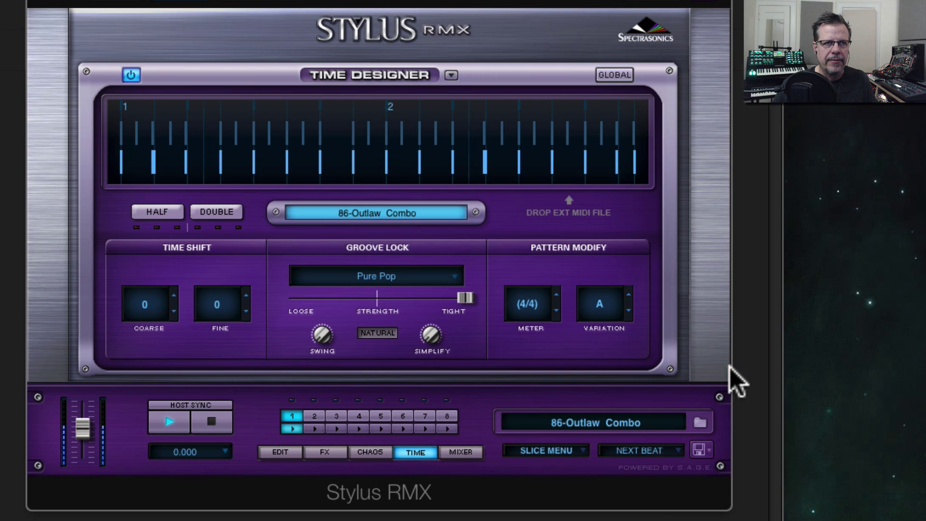
click(451, 75)
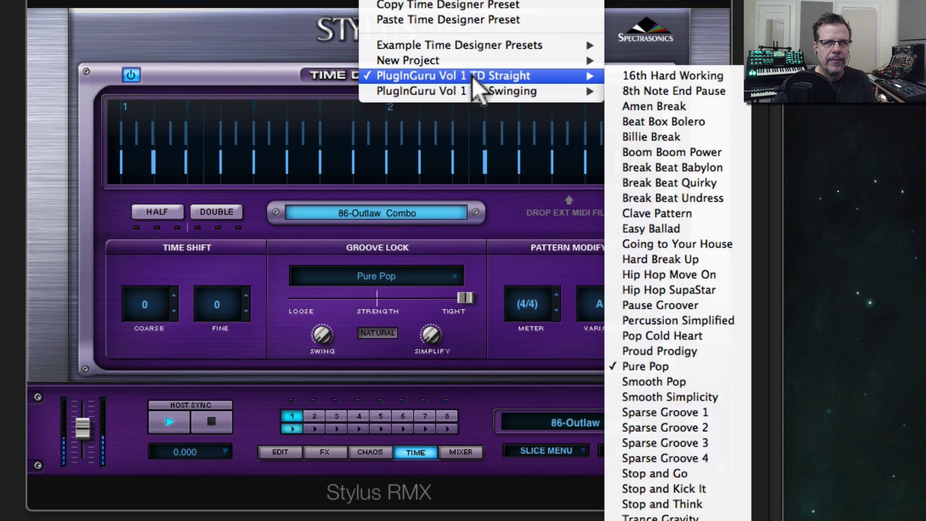
click(689, 410)
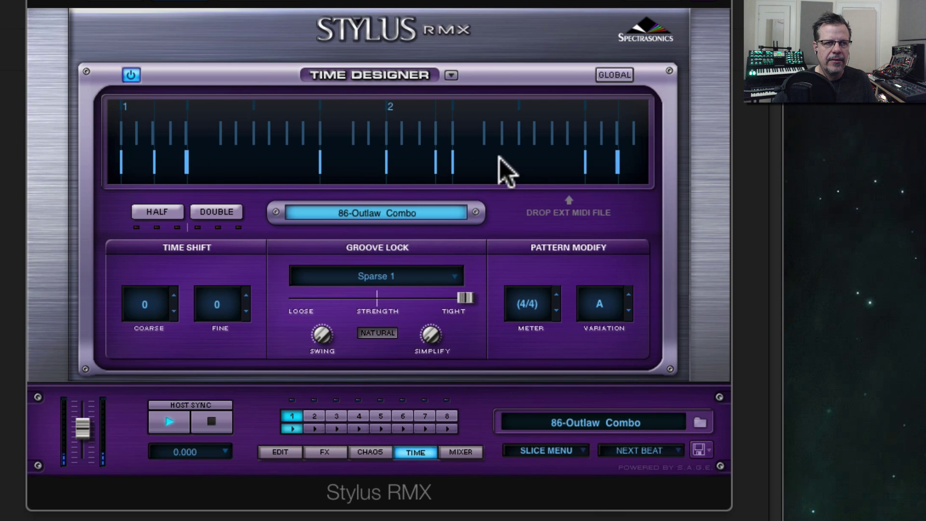
click(451, 75)
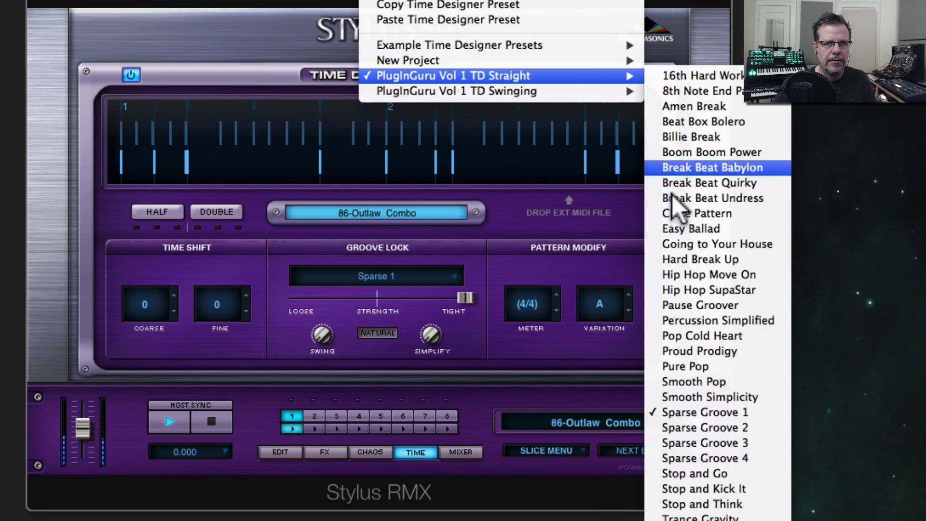
click(713, 457)
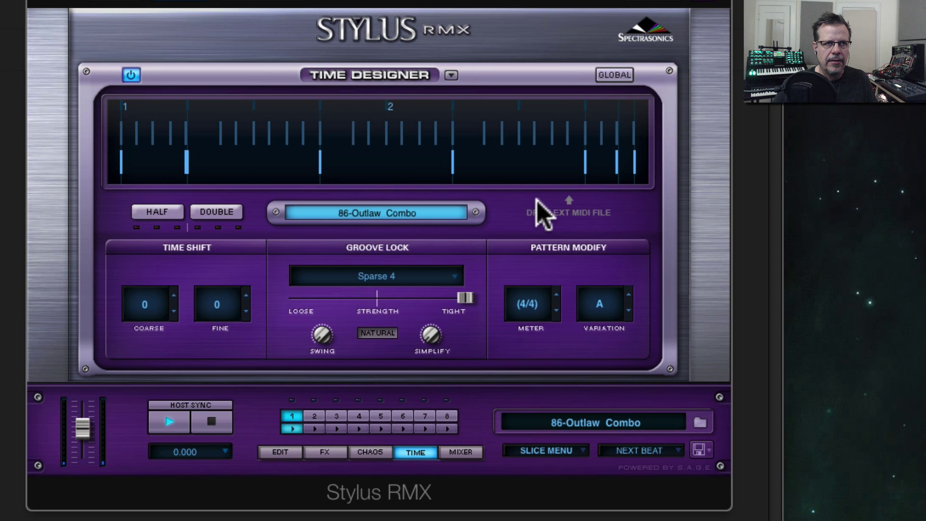
Leave the Time Designer preset list without choosing anything and stop the groove playback
click(452, 75)
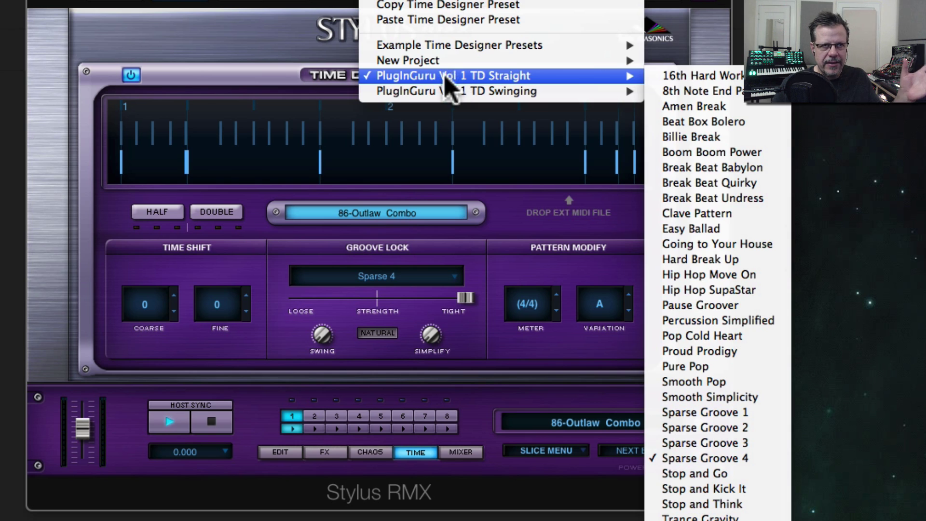
key(Escape)
click(215, 417)
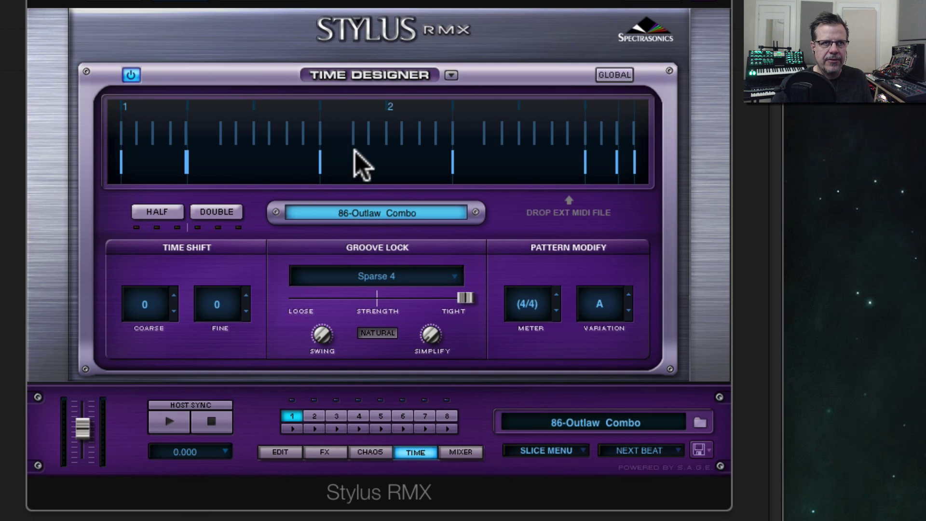
Look through the PlugInGuru Vol 1 TD Straight and TD Swinging preset lists without loading a preset
click(450, 75)
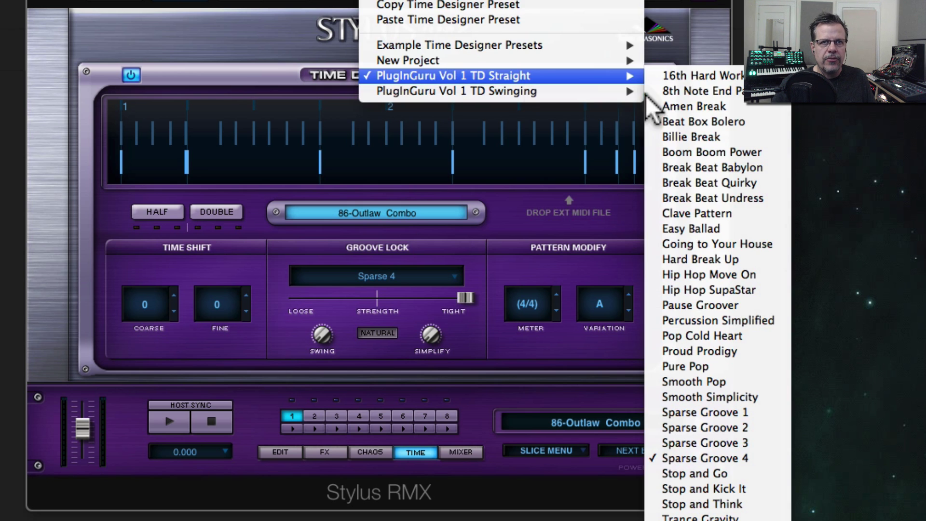
click(359, 458)
click(451, 75)
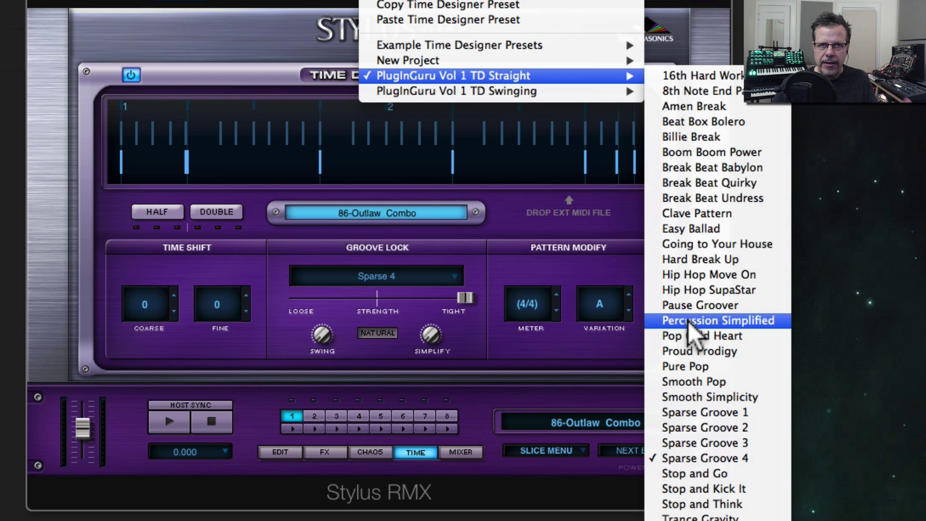
mouse_move(491, 91)
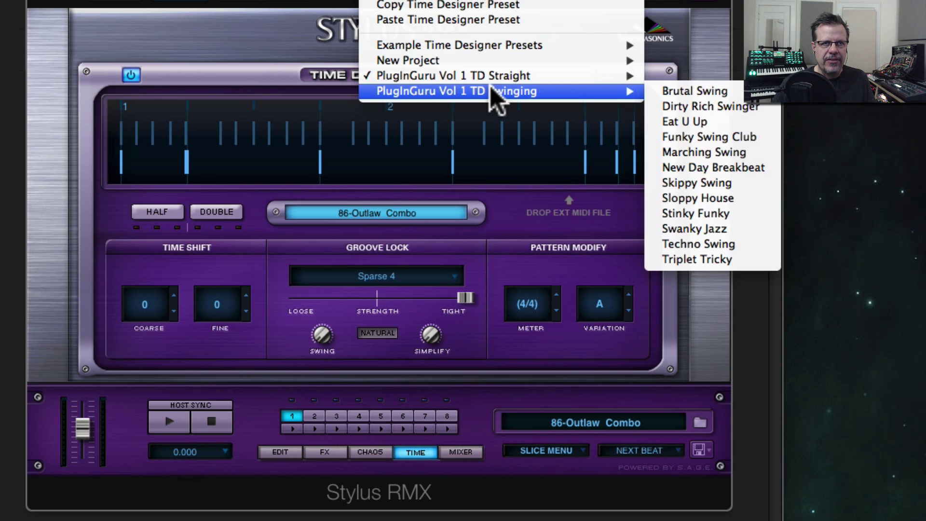
click(499, 216)
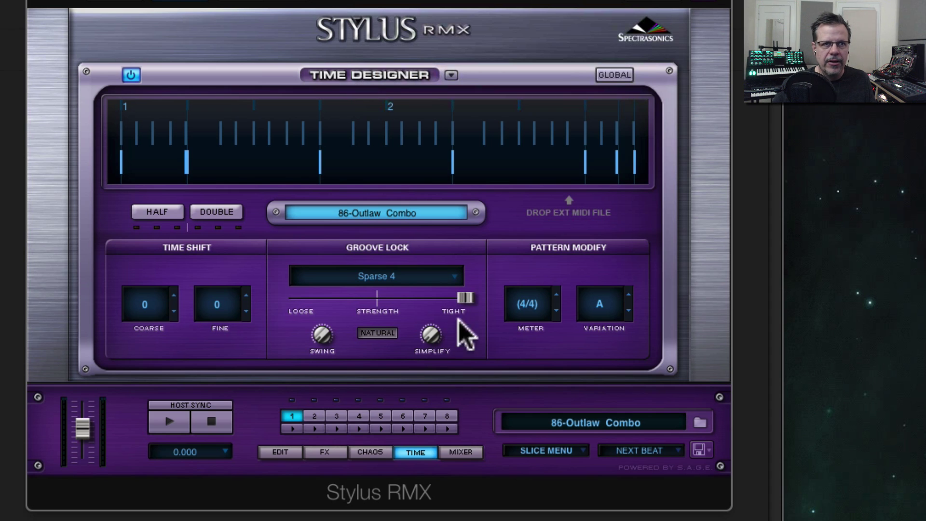
drag(392, 212, 410, 208)
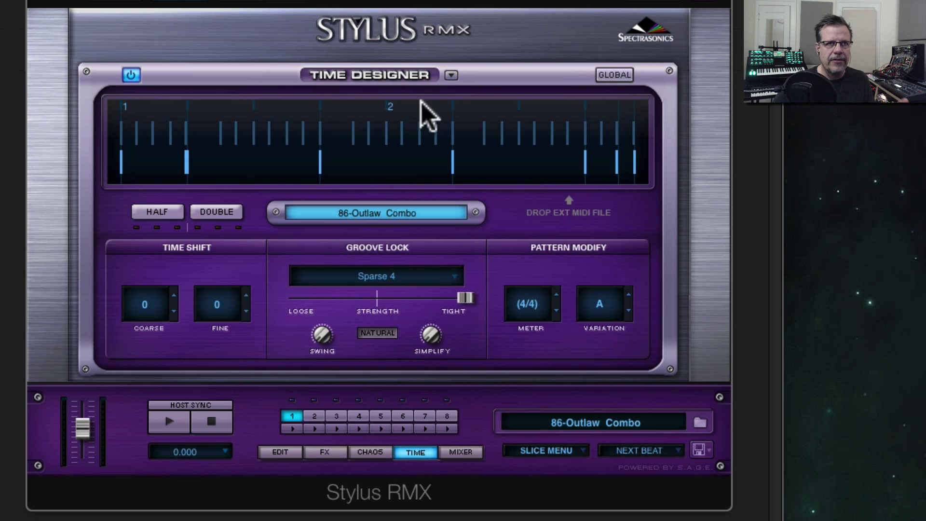
Clear the whole multi and confirm the clearing
click(697, 449)
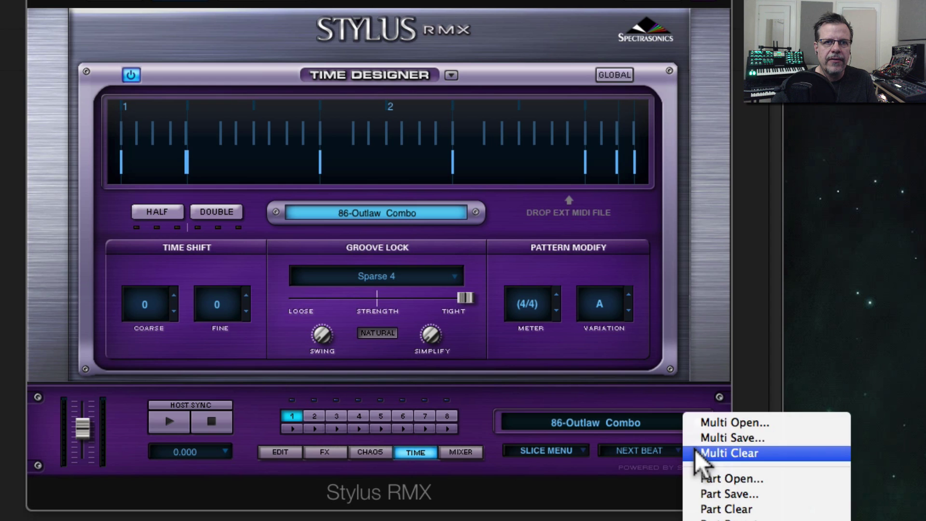
click(734, 452)
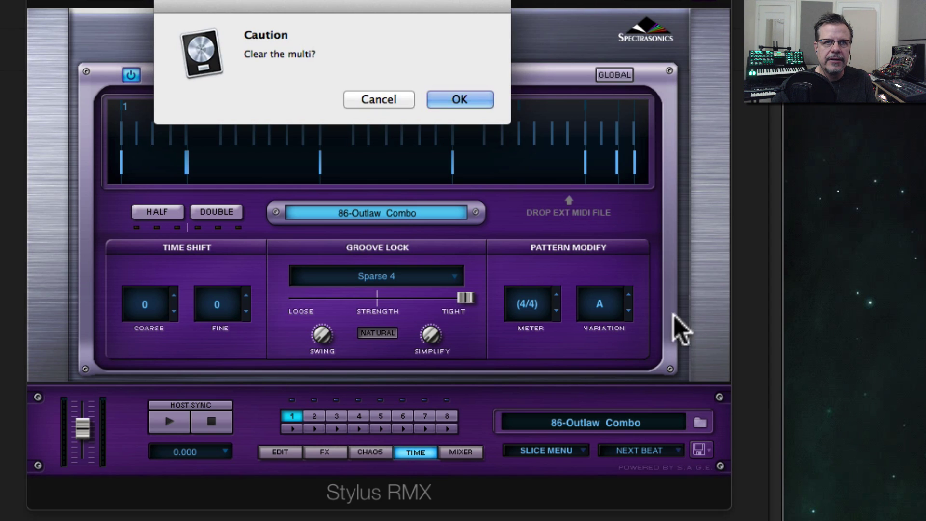
click(482, 102)
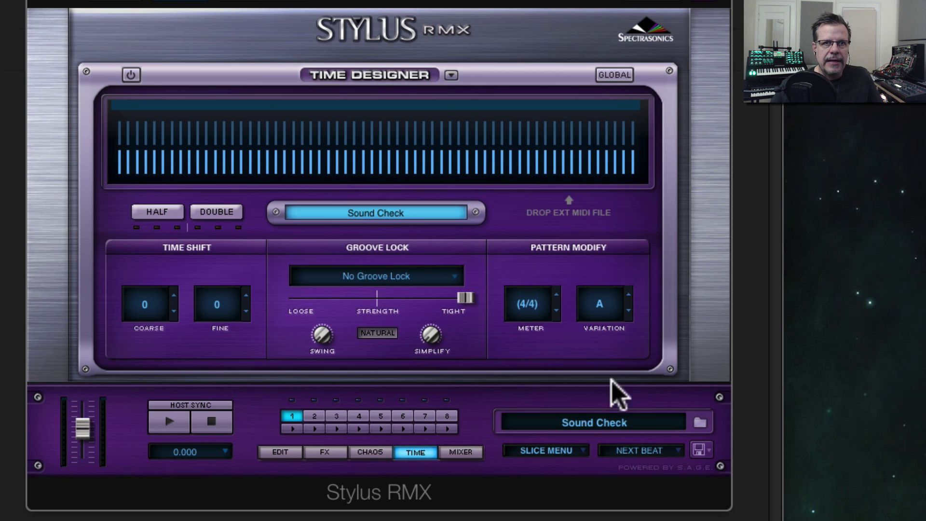
Switch the groove browser to the EXP Libraries and select the Metamorphosis library
click(704, 418)
click(112, 84)
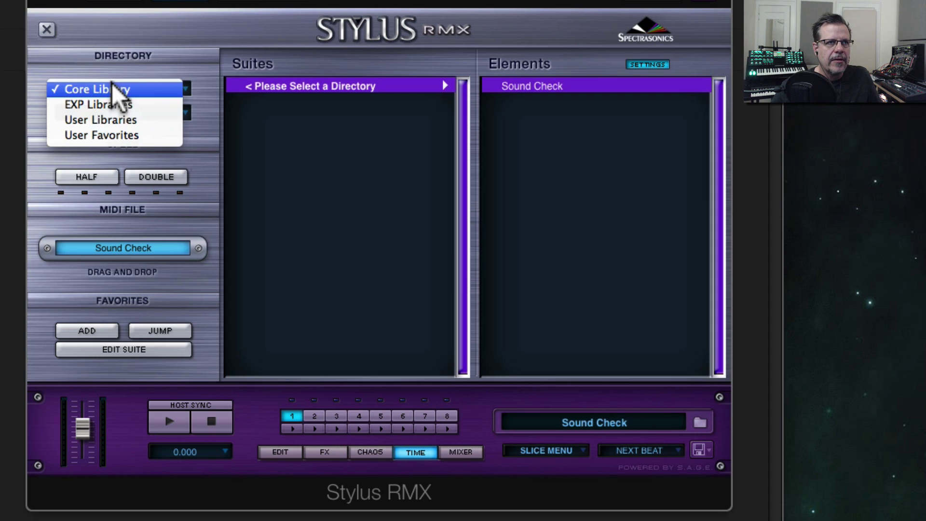
click(122, 105)
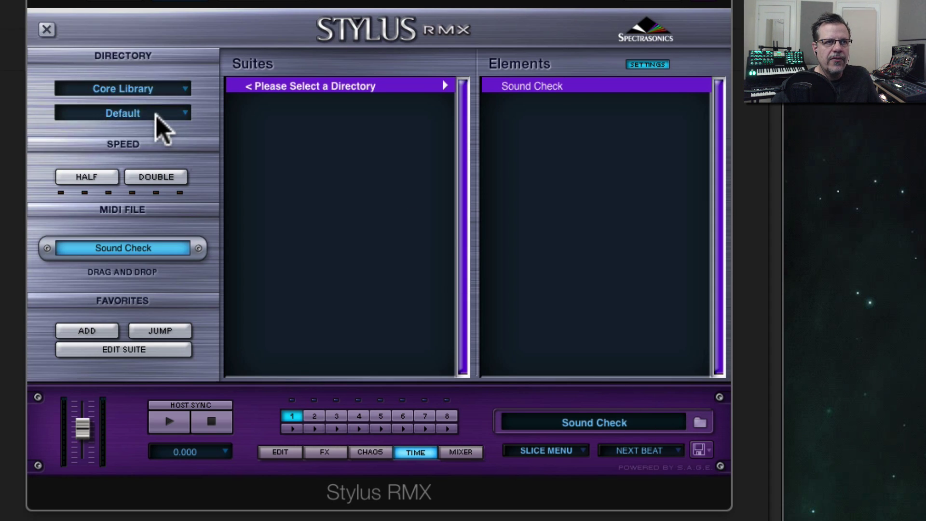
click(123, 112)
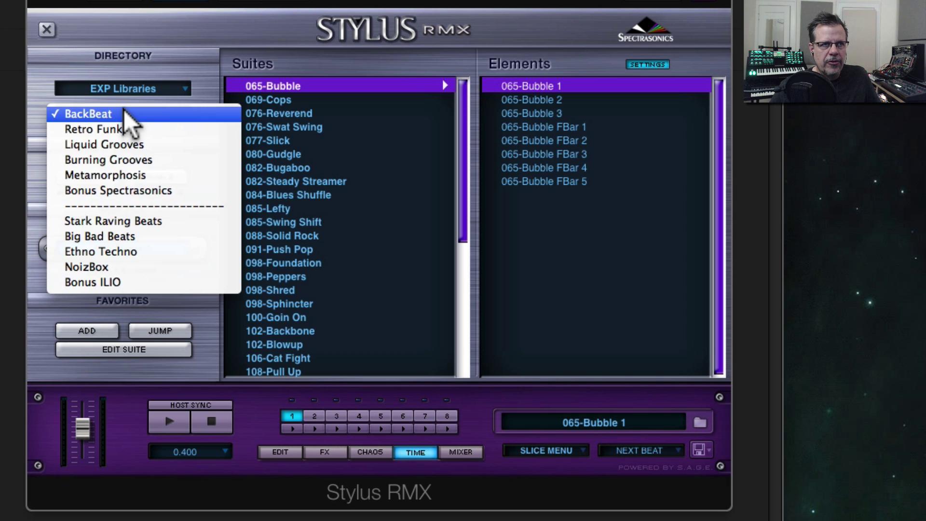
click(151, 178)
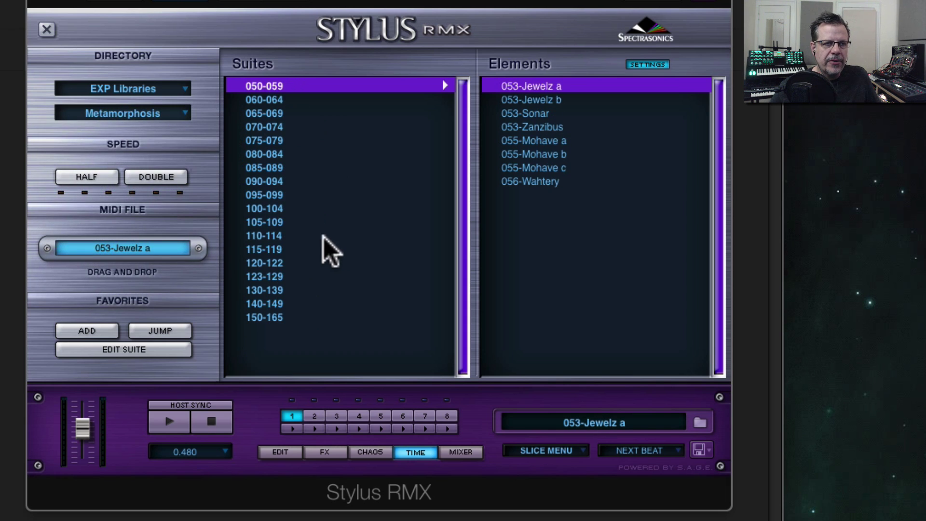
In suite 110-114, audition the elements 110-Roton, 111-Clodhopper and 112-Beehive b, and load 113-Ekoplex a
click(267, 235)
click(531, 141)
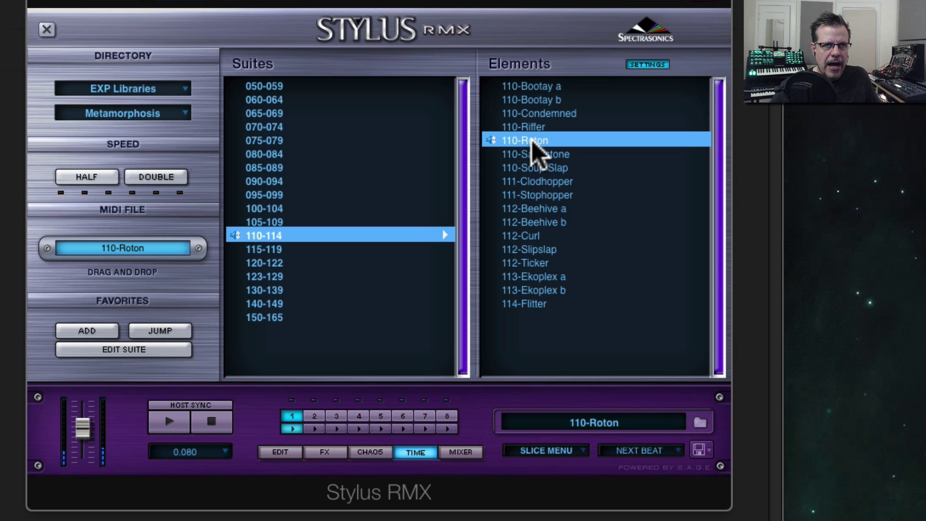
click(543, 181)
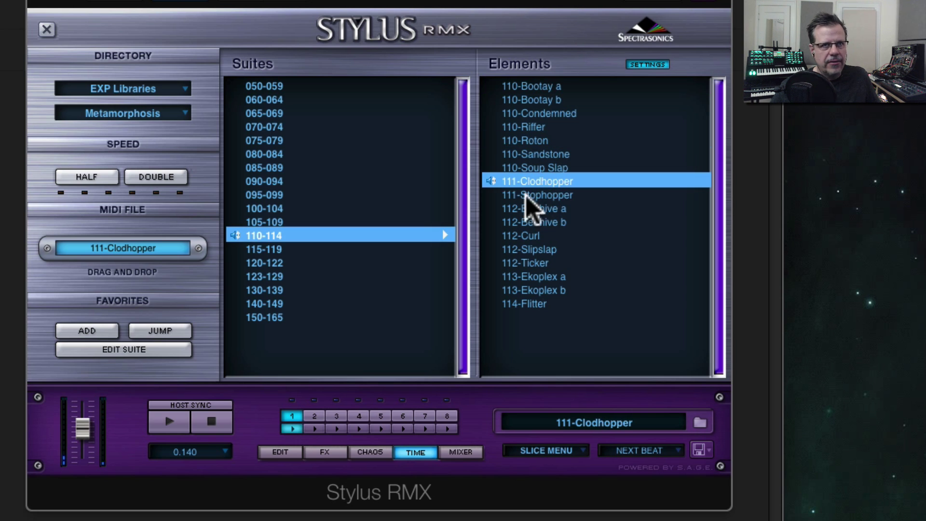
click(552, 222)
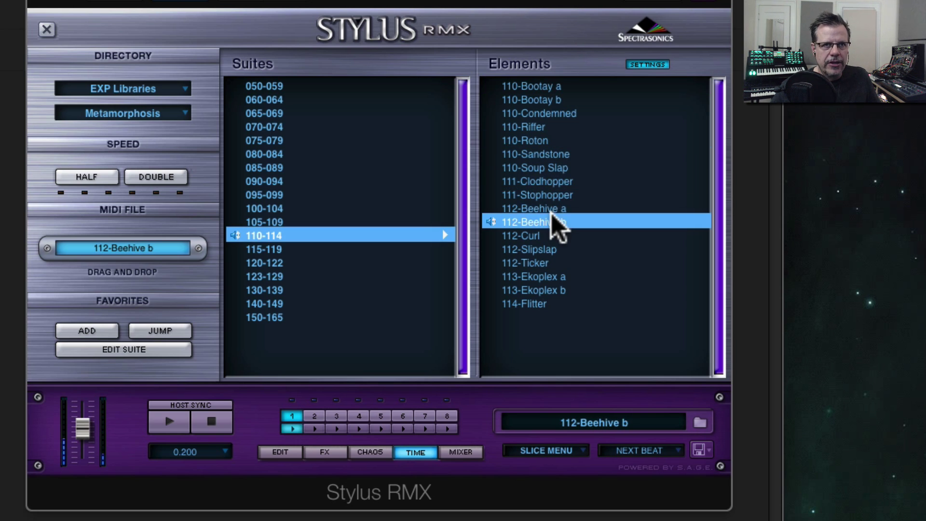
click(543, 277)
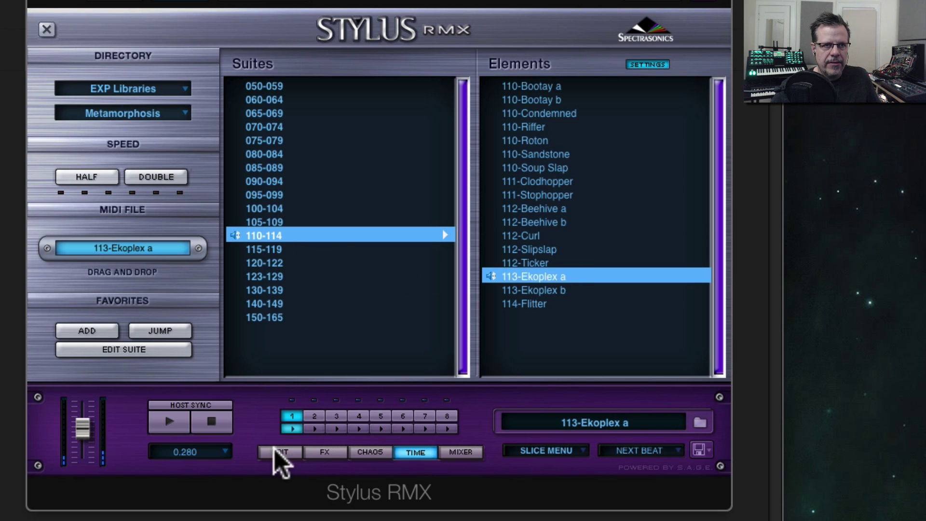
Lock the 113-Ekoplex a groove to the 1/8 Note Grid in the Time Designer
click(415, 453)
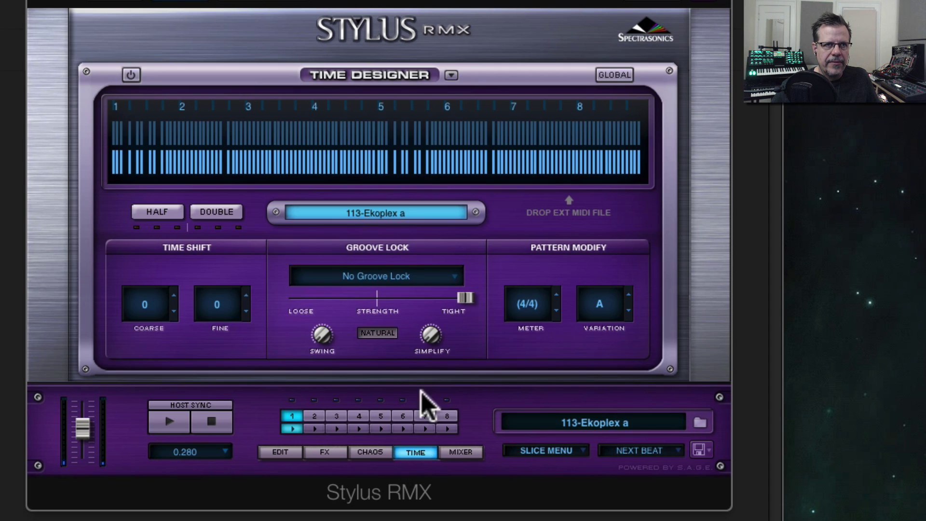
click(396, 277)
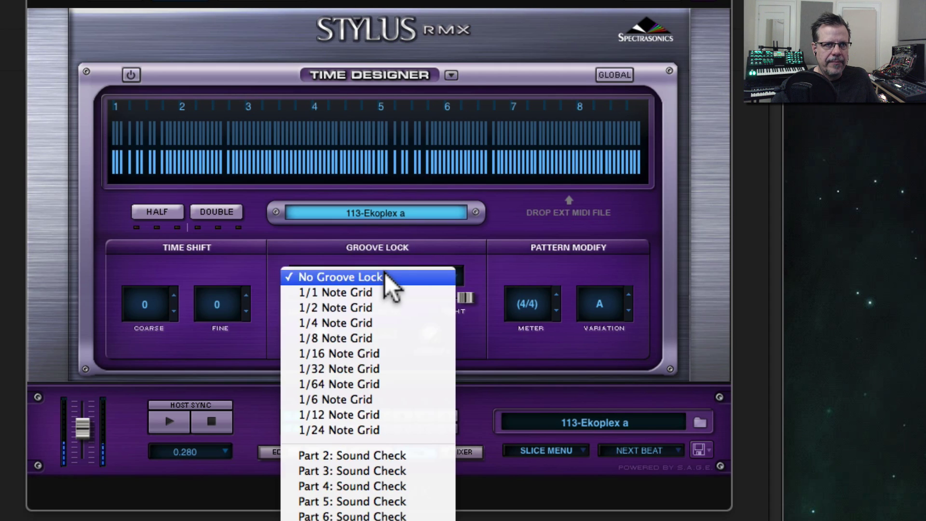
click(380, 338)
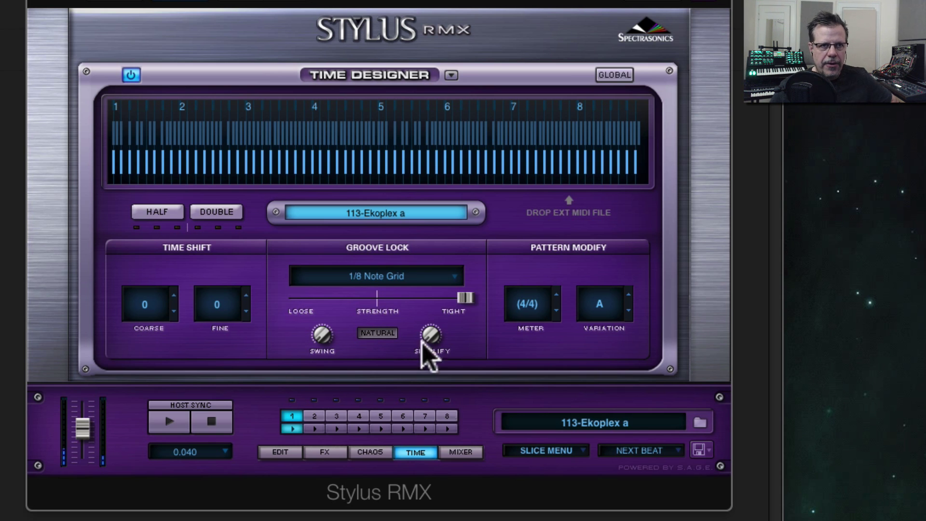
Load 084-Passport Full Mix from the Big Bad Beats library and raise the output level to -0.30 dB
click(700, 423)
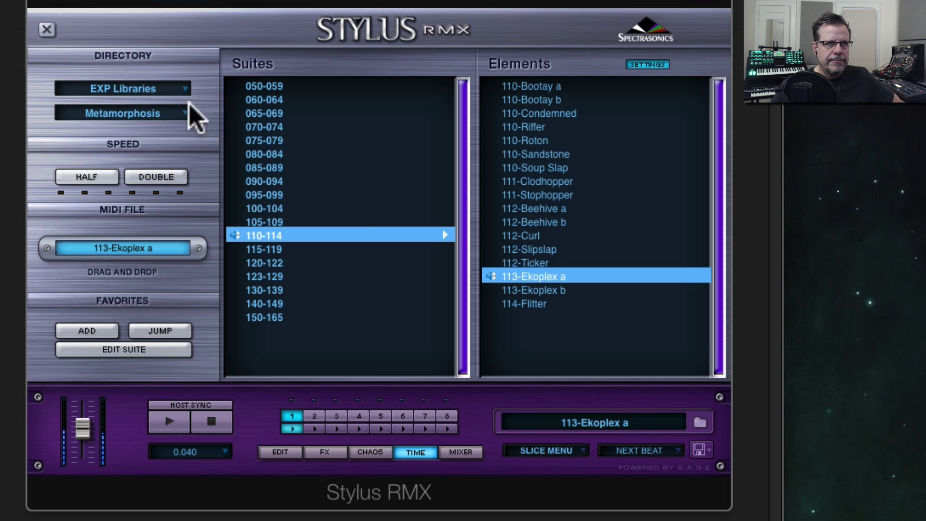
click(122, 113)
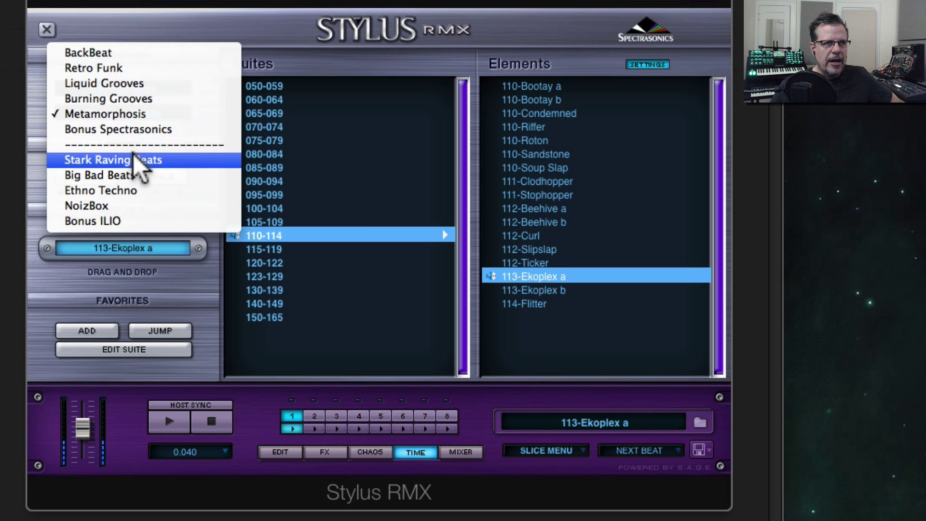
click(143, 171)
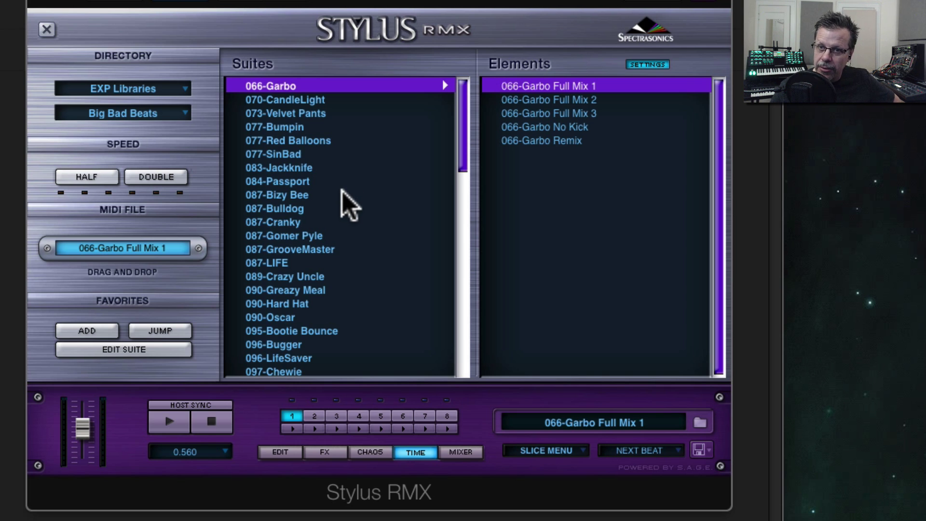
click(296, 182)
click(543, 87)
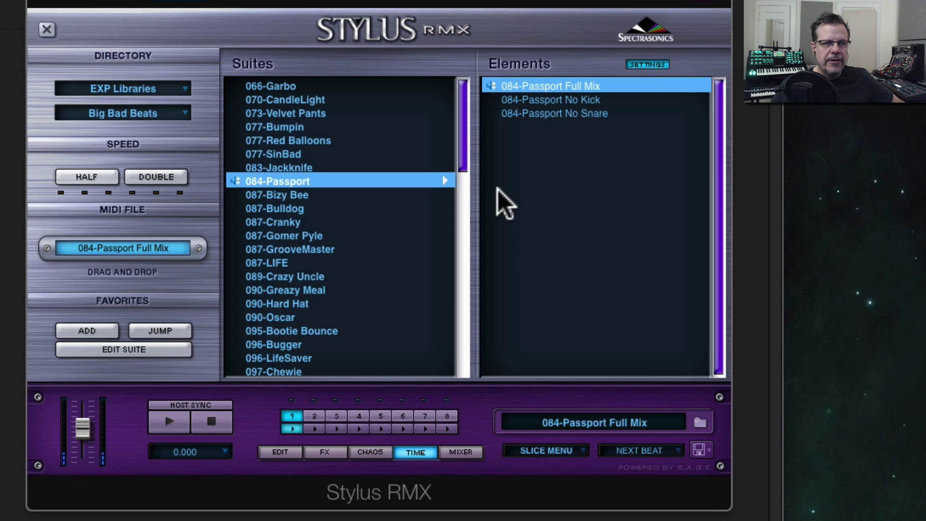
scroll(297, 288, down, 2)
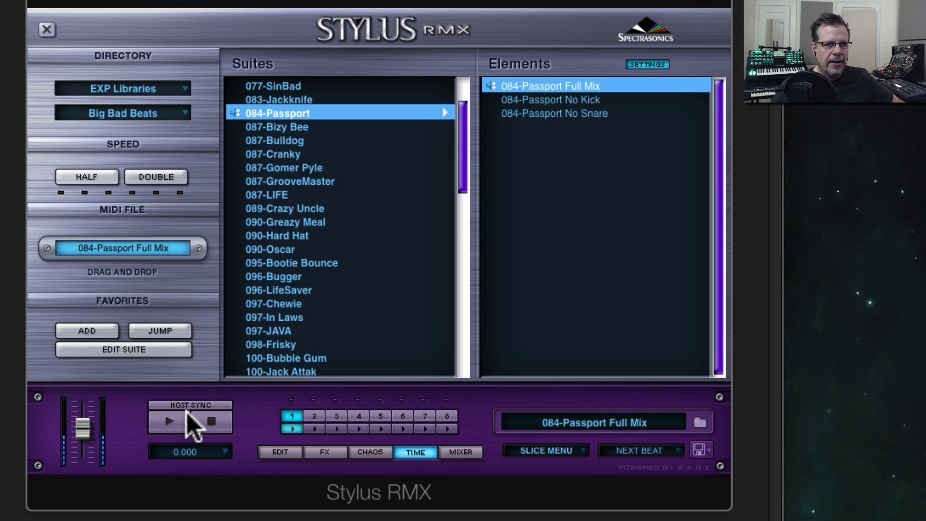
mouse_move(89, 426)
mouse_down()
mouse_move(87, 436)
mouse_move(89, 418)
mouse_up()
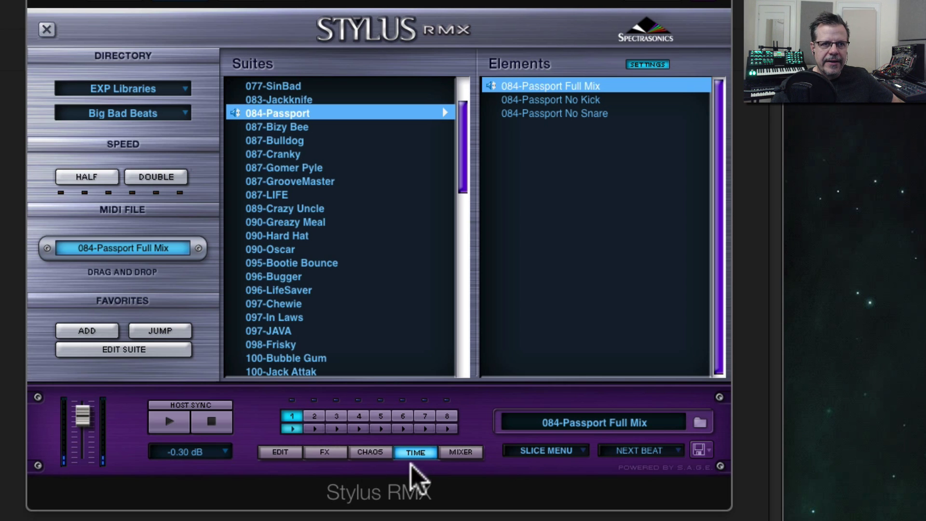
Set the Time Designer groove lock of 084-Passport Full Mix to the 1/8 Note Grid
click(413, 451)
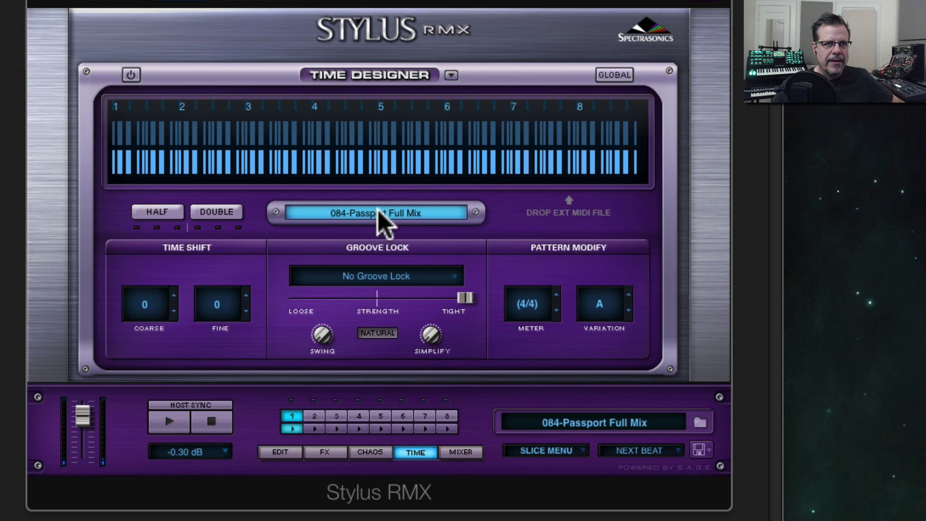
click(380, 276)
click(384, 338)
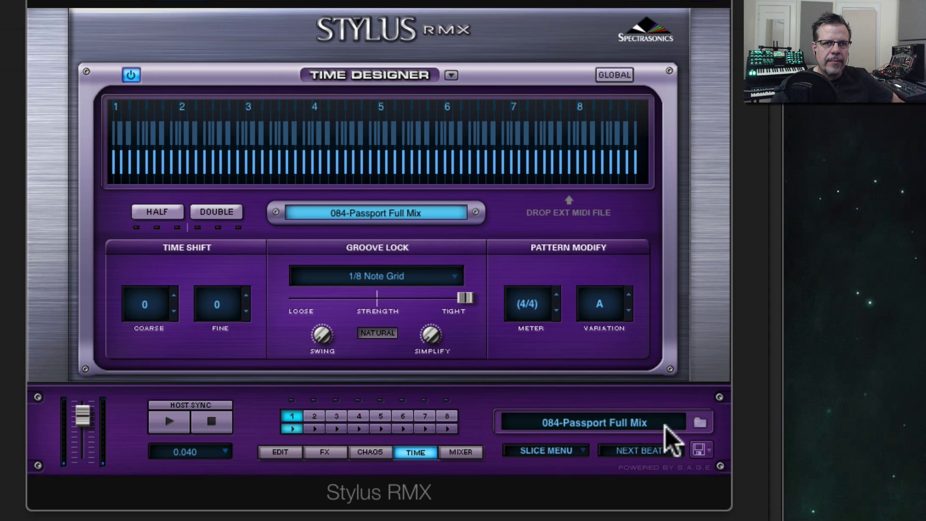
Load the element 097-Chewie Full Mix 2 from the 097-Chewie suite of Big Bad Beats
click(699, 423)
click(282, 304)
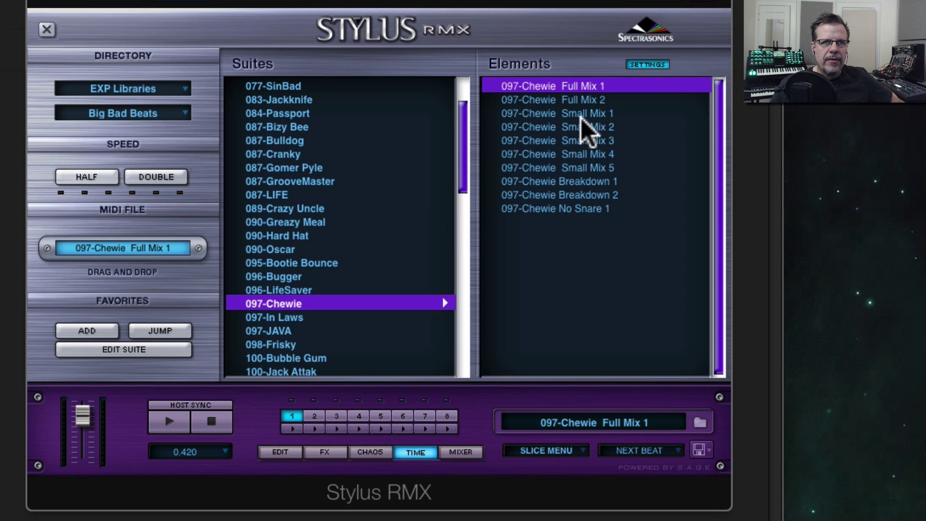
click(584, 100)
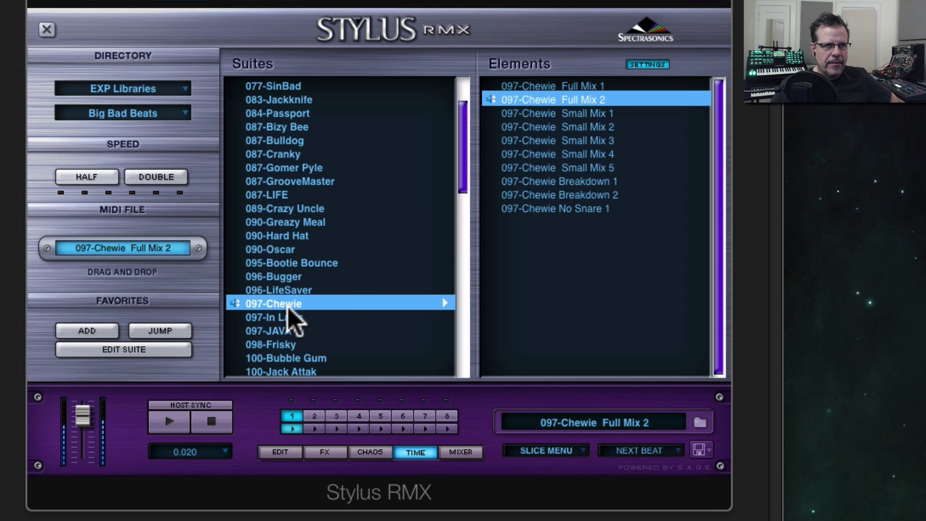
scroll(290, 309, down, 3)
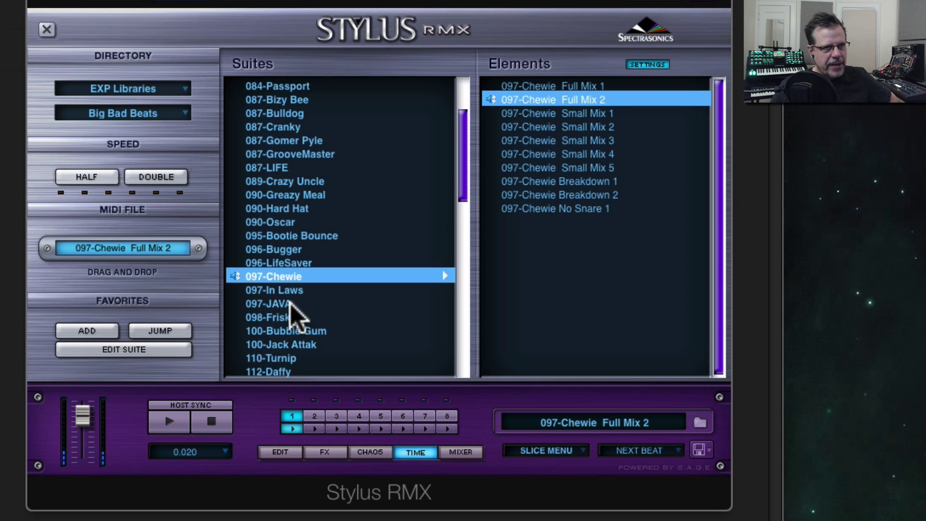
Check the edit groups available for the 097-Chewie groove without changing the selection
click(279, 452)
click(376, 339)
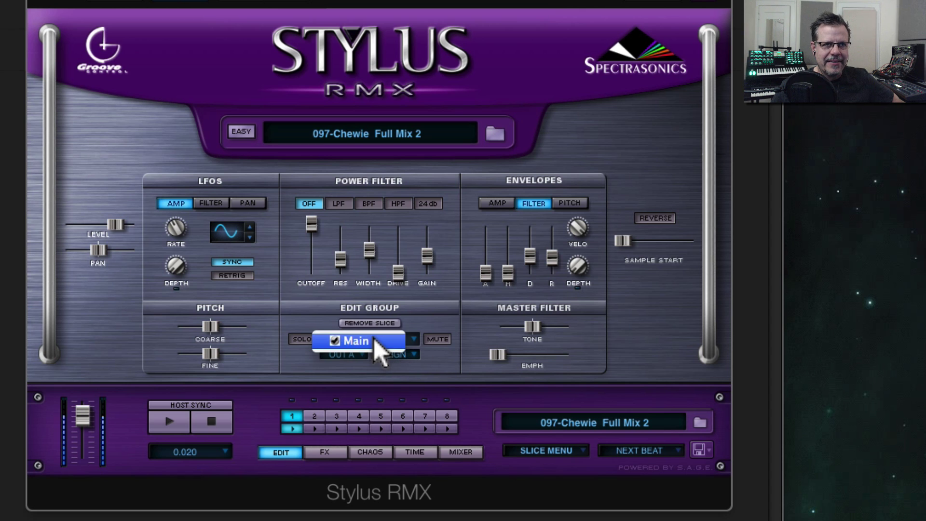
click(525, 354)
Lock 097-Chewie Full Mix 2 to the 1/8 Note Grid, and load the PlugInGuru TD Straight preset Sparse Groove 1
click(414, 452)
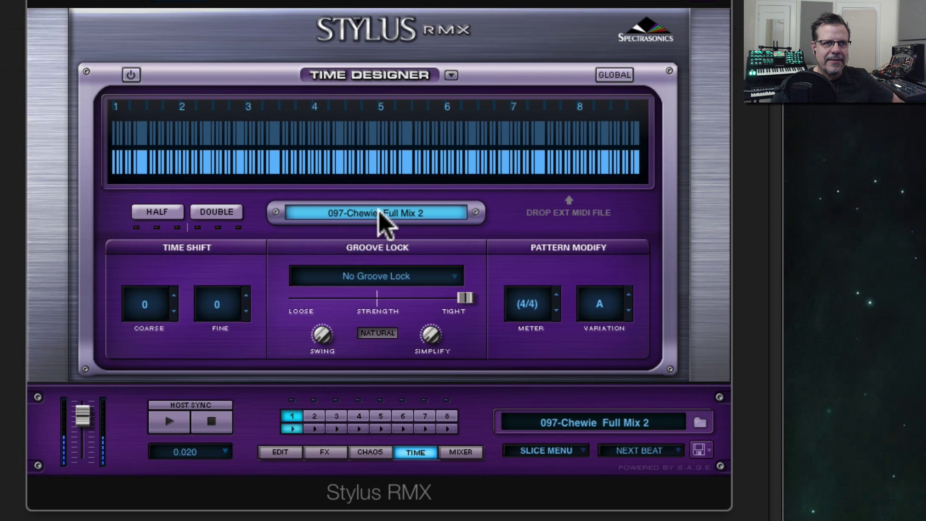
click(381, 276)
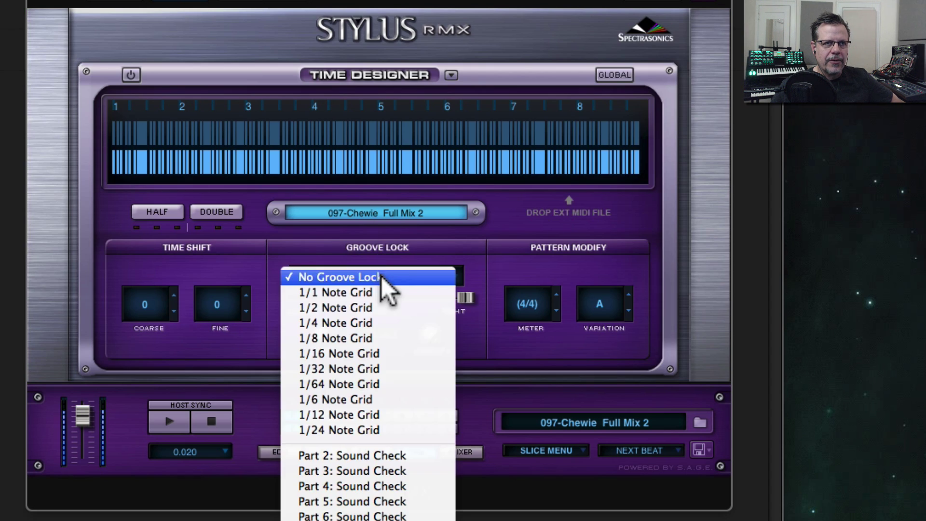
click(381, 333)
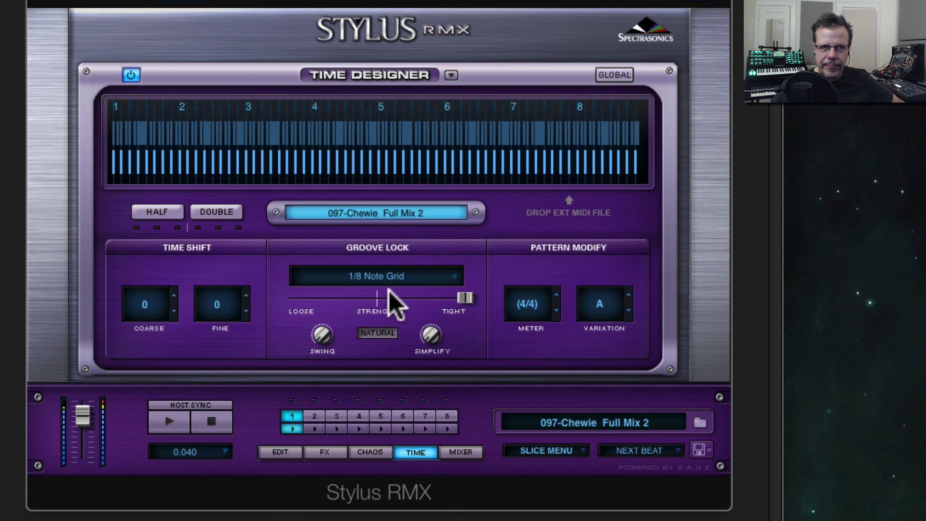
click(451, 74)
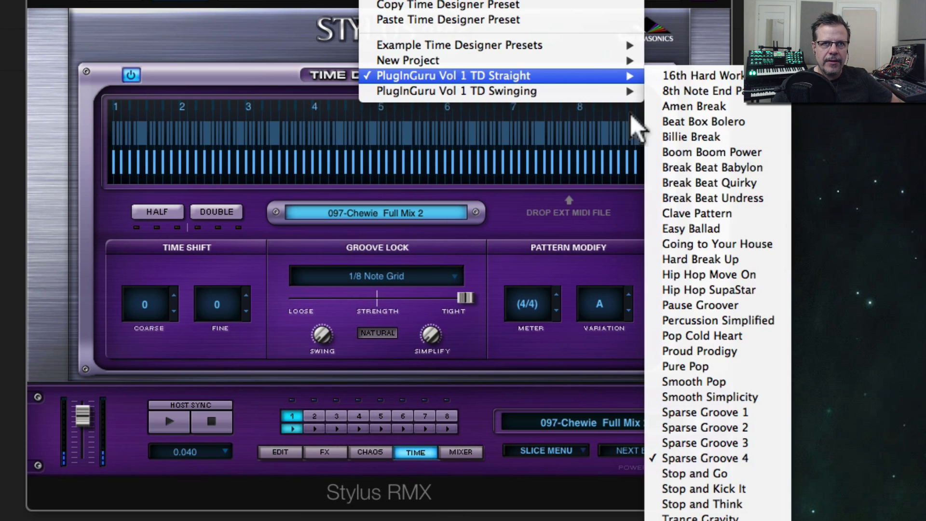
click(704, 411)
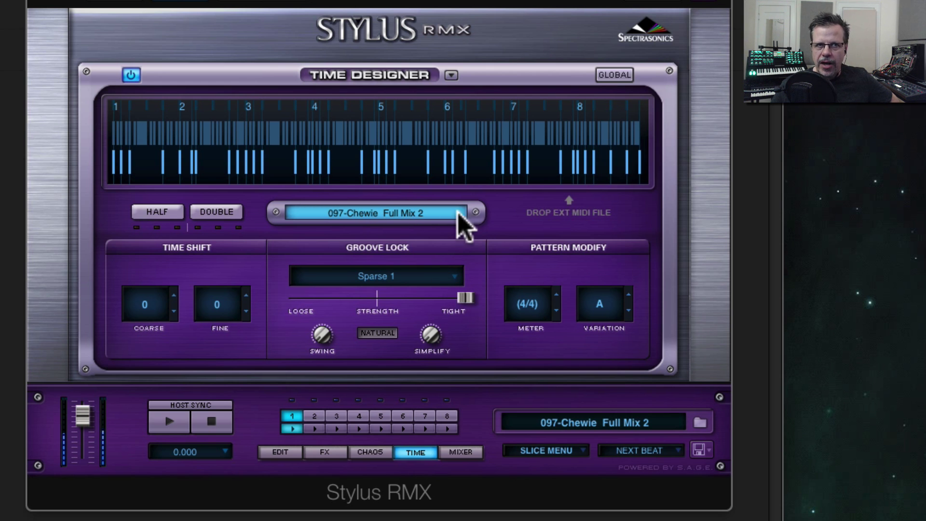
Switch the groove browser to the NoizBox library and select the 120-VRAM suite
click(700, 423)
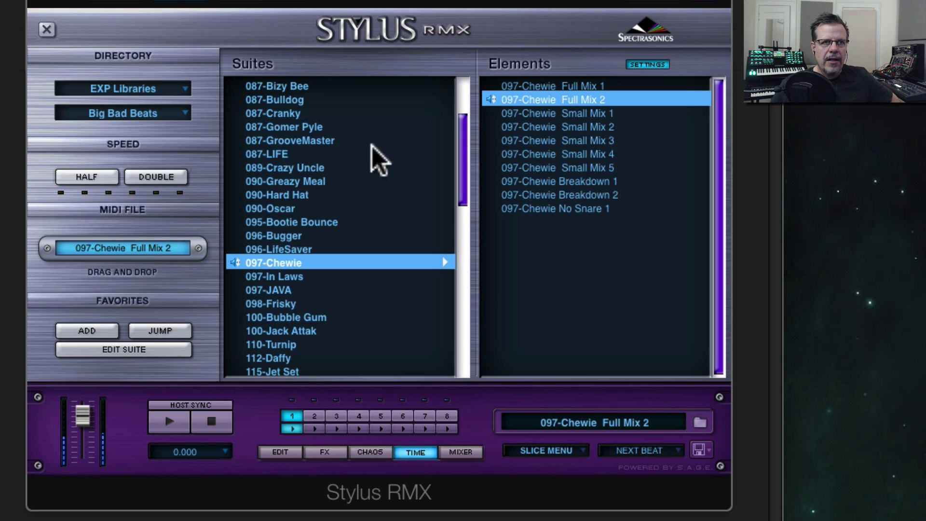
click(123, 114)
click(129, 145)
scroll(306, 355, down, 2)
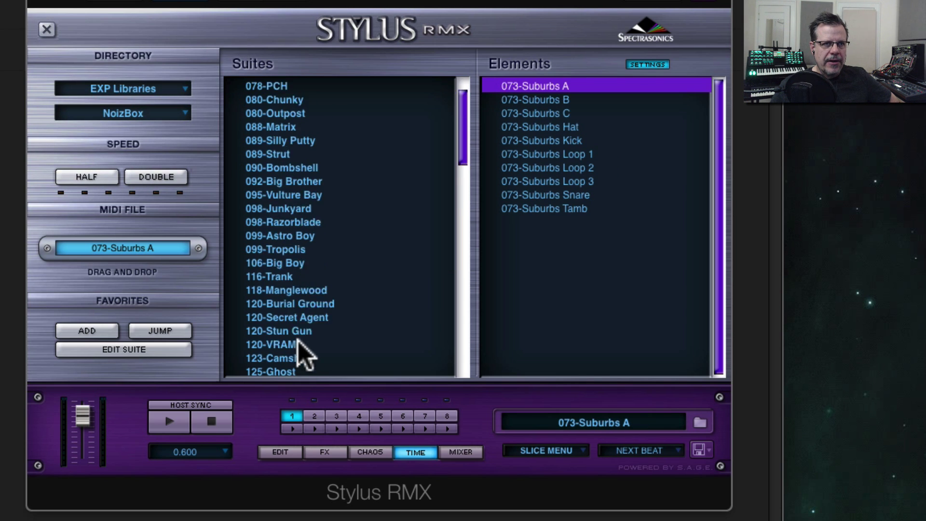
click(304, 302)
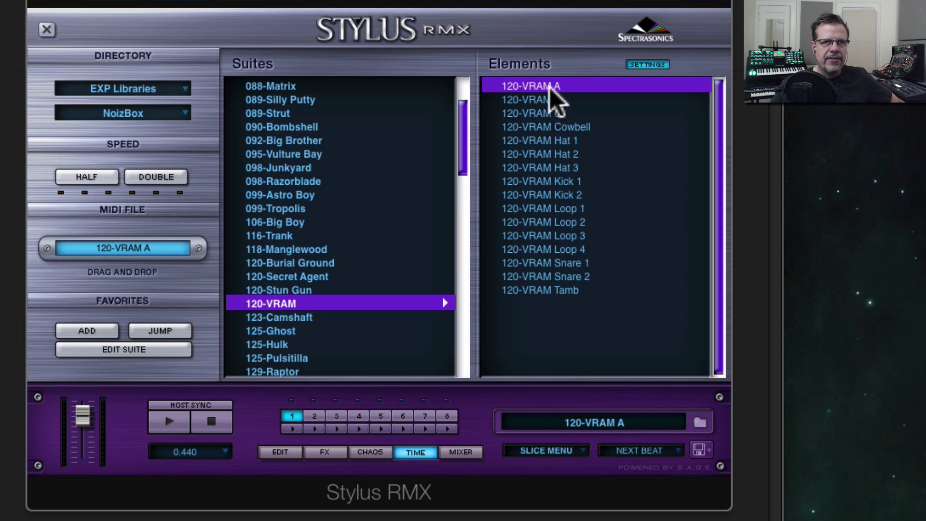
Audition the elements 120-VRAM A and 120-VRAM B, and load 120-VRAM Loop 4
click(547, 87)
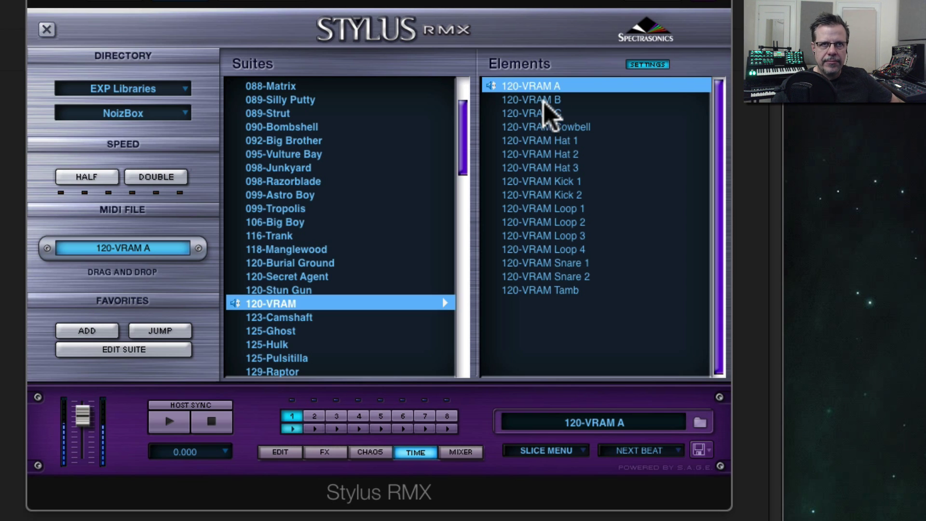
click(542, 101)
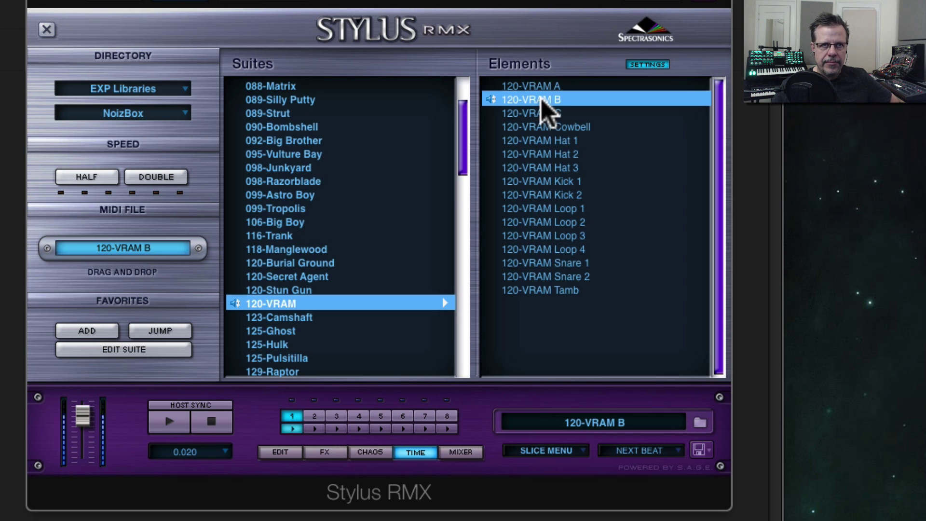
click(539, 127)
click(541, 250)
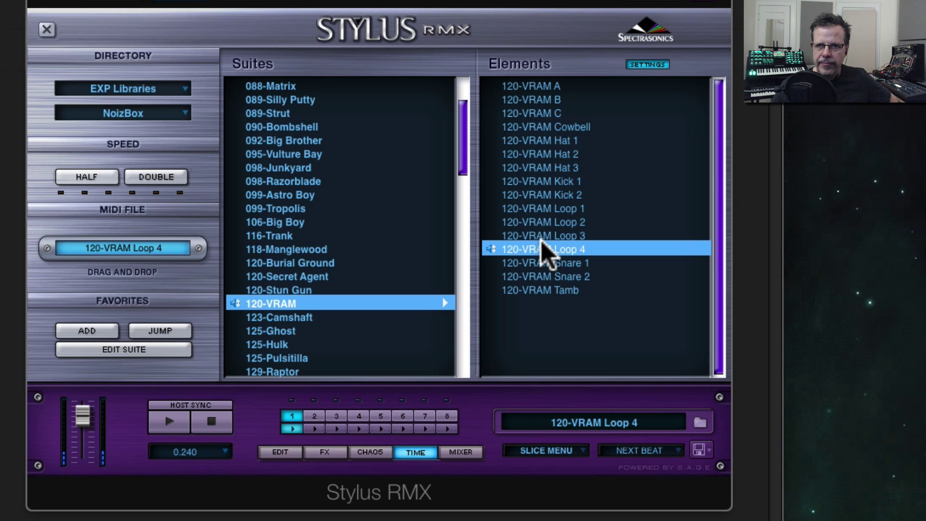
Switch the groove browser to the Ethno Techno library and audition 100-Vinny Trash Can 1
click(122, 115)
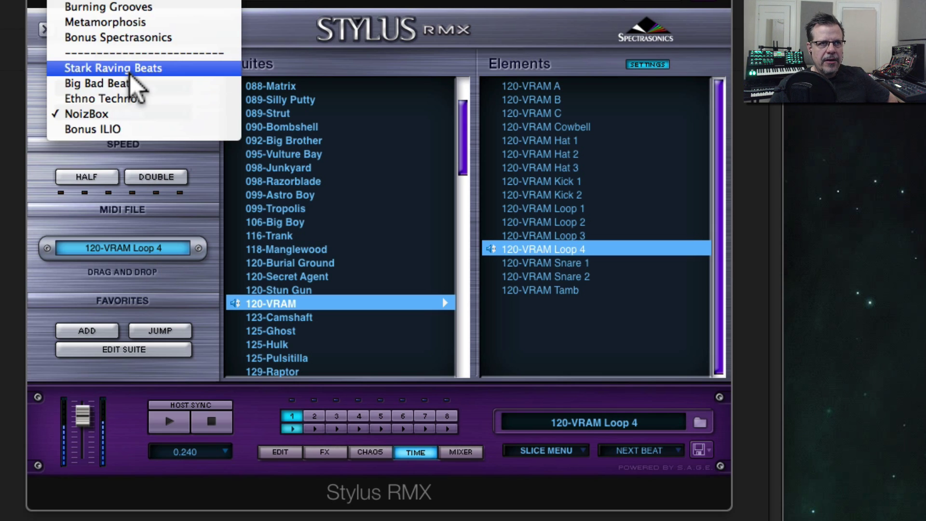
click(130, 101)
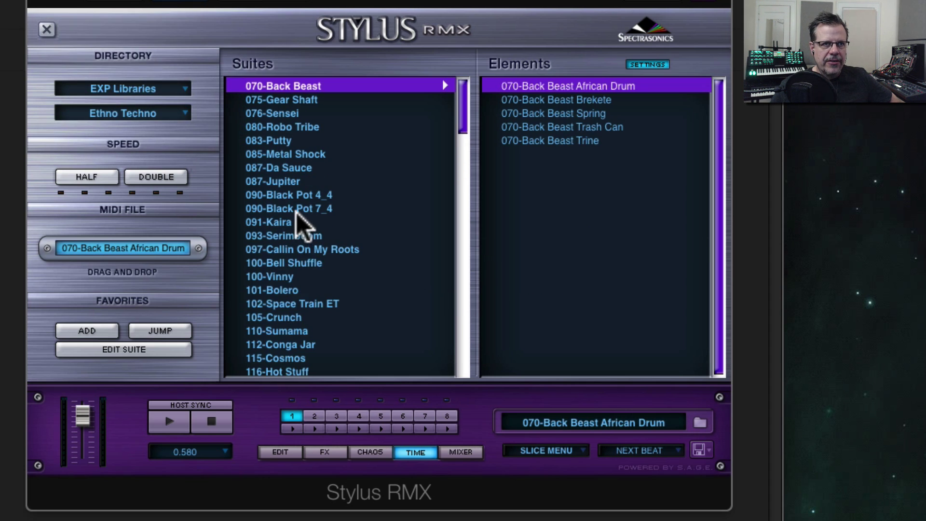
click(284, 277)
click(530, 87)
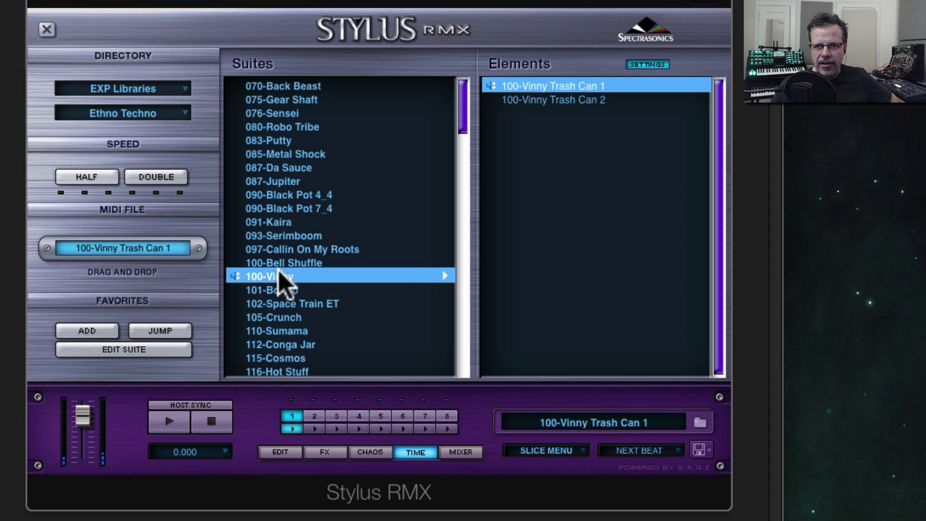
Audition 110-Sumama Perc mix 2 from the 110-Sumama suite, and stop the playback
click(286, 331)
click(550, 100)
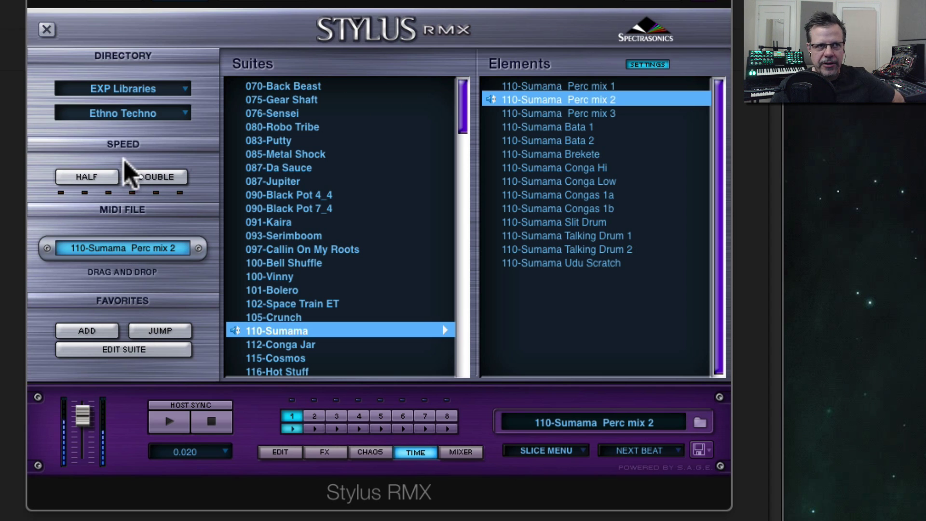
click(212, 422)
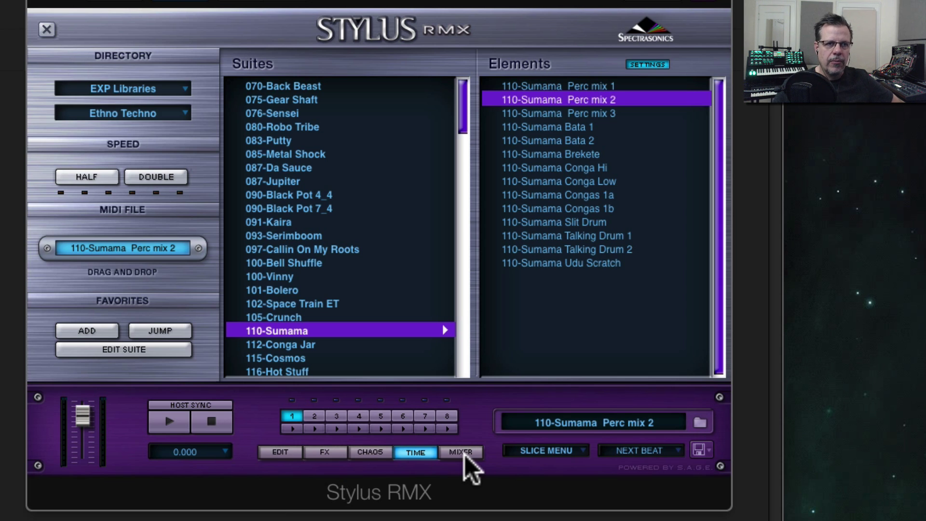
Check the Feel Templates and Logic Templates offered as groove locks in Time Designer without choosing one
click(148, 114)
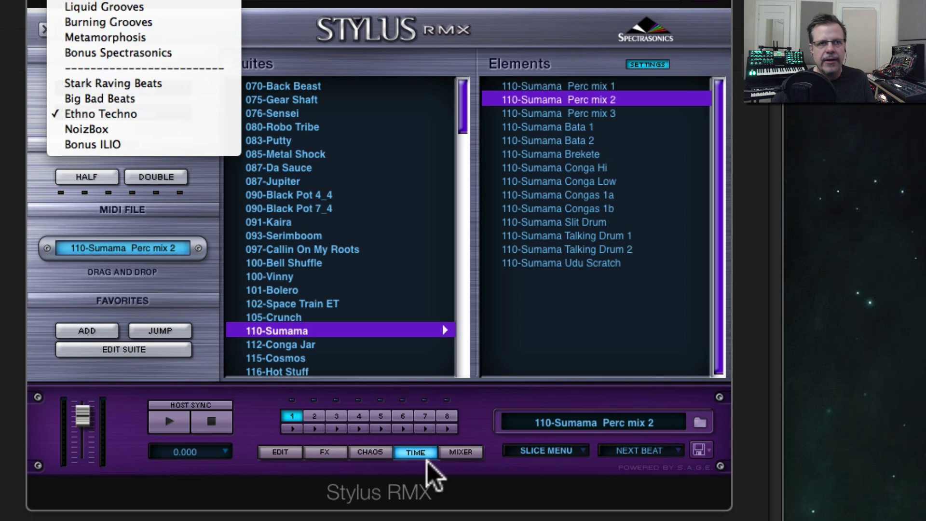
click(351, 247)
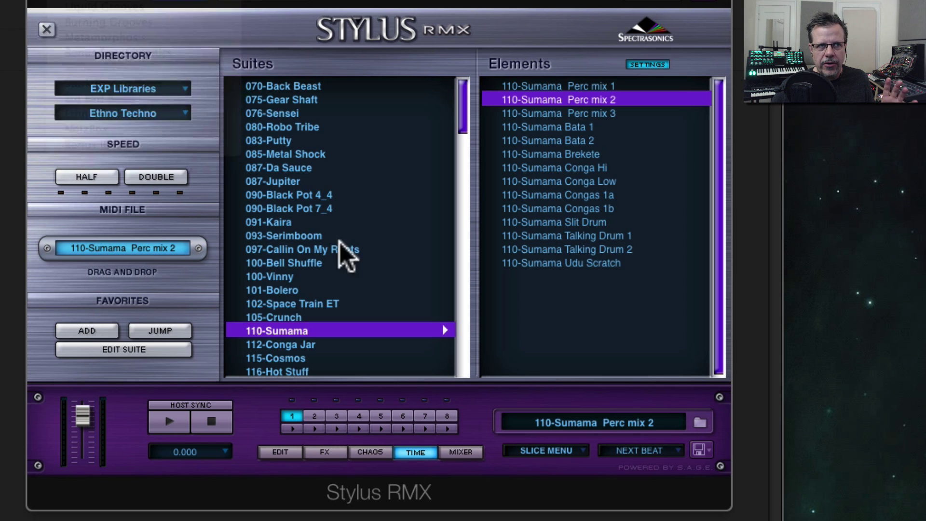
click(417, 454)
click(369, 279)
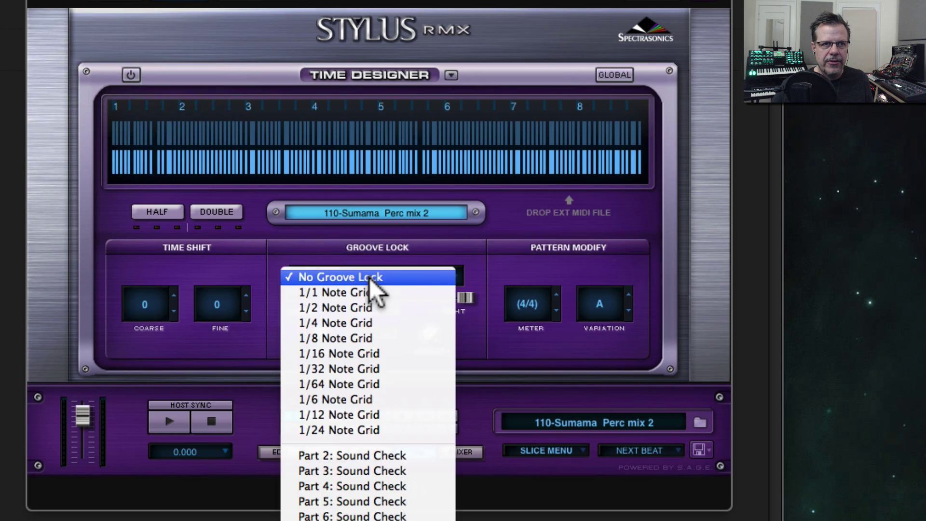
mouse_move(378, 520)
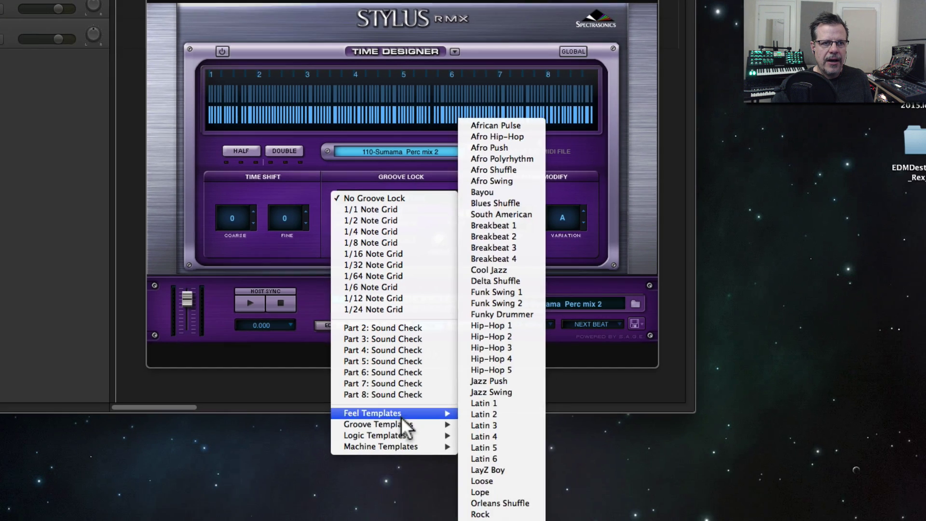
mouse_move(405, 437)
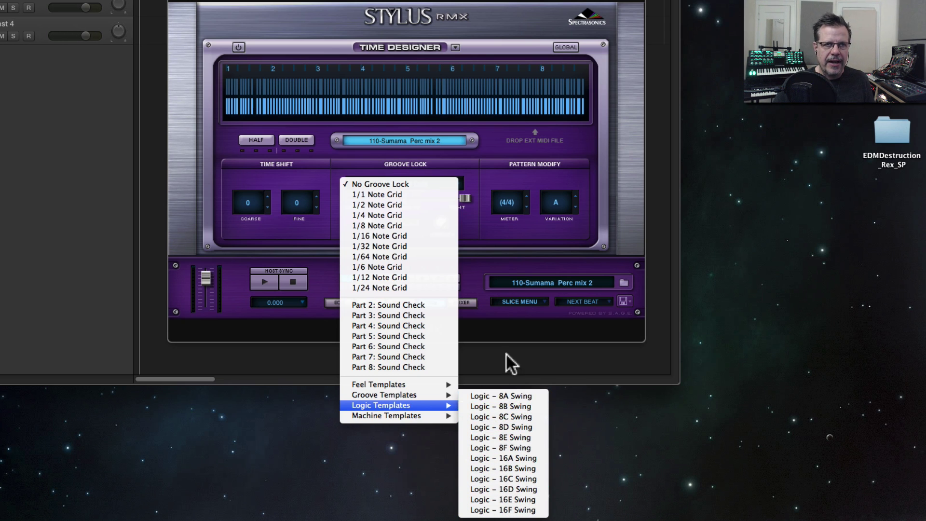
click(590, 112)
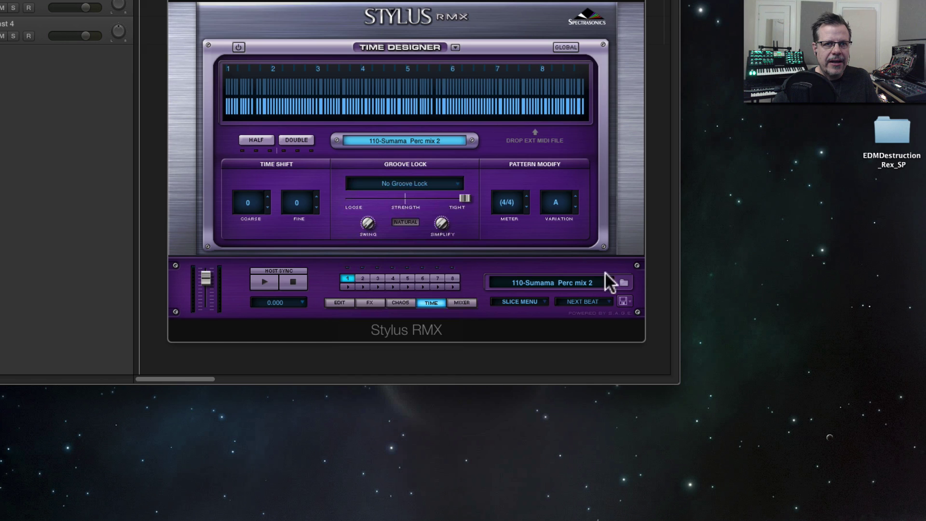
Switch the groove browser to the New Orleans Strut user library, and audition 81-Swing Rider-Wilson and 83-Bayou-Ferraro
click(623, 282)
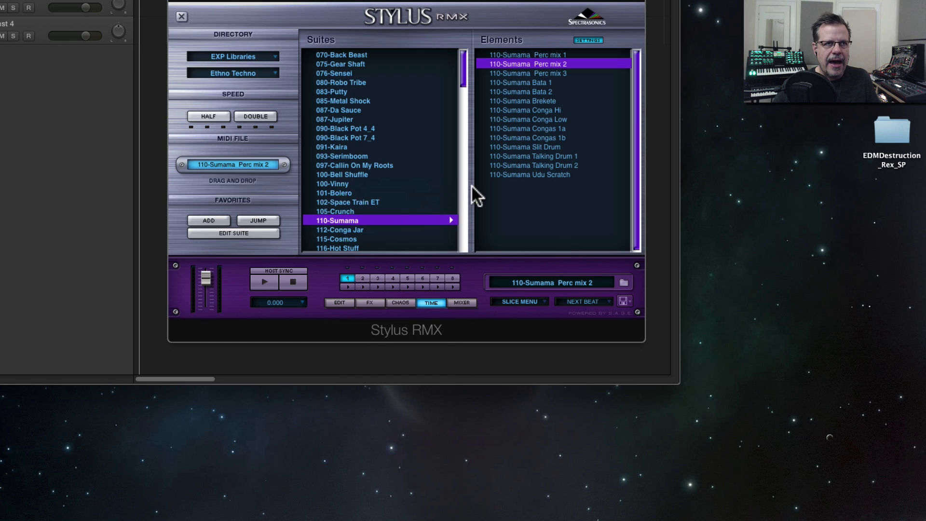
click(224, 51)
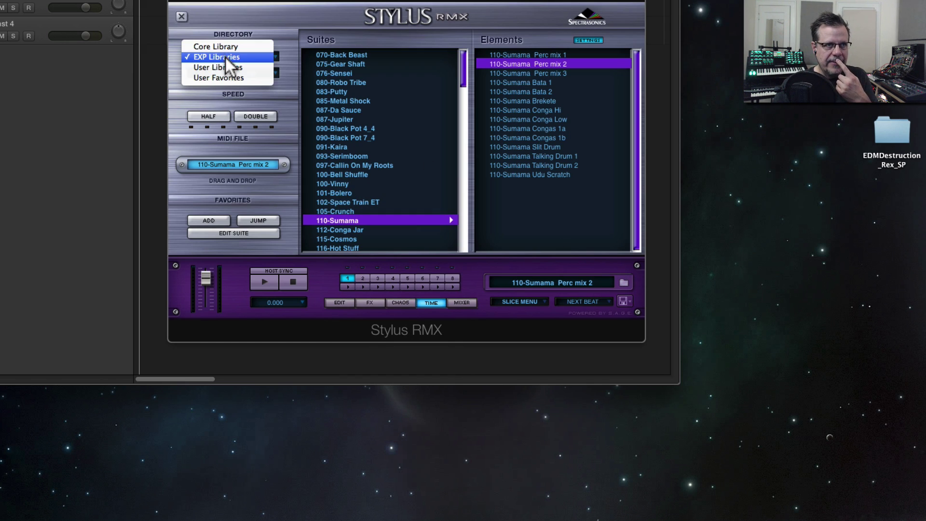
click(232, 68)
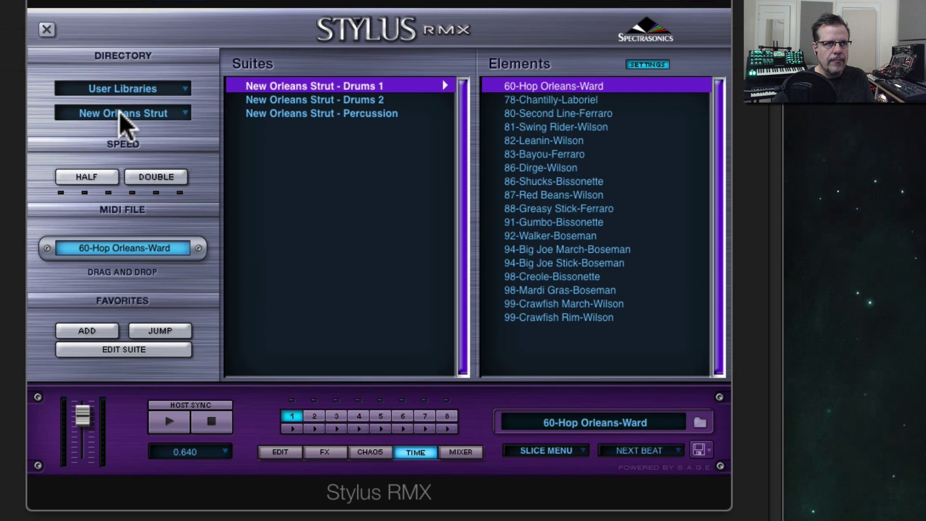
click(231, 72)
click(143, 114)
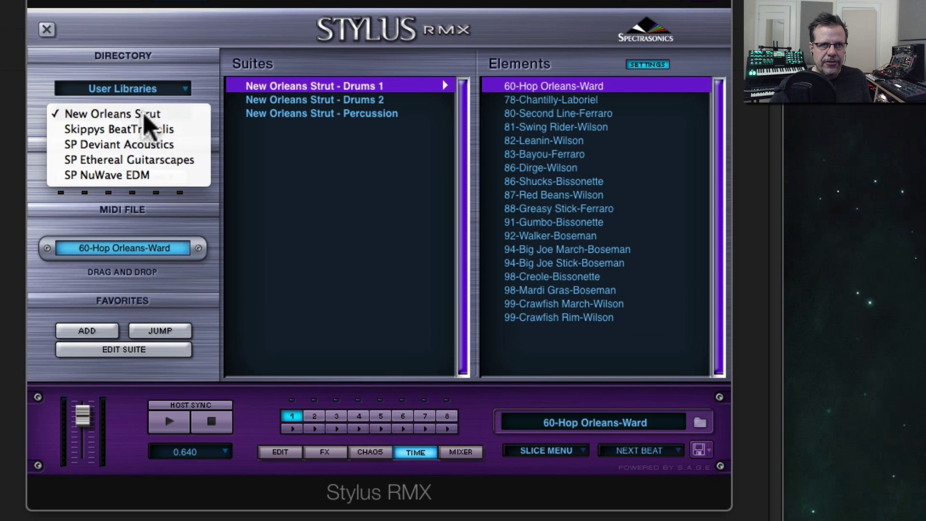
click(554, 126)
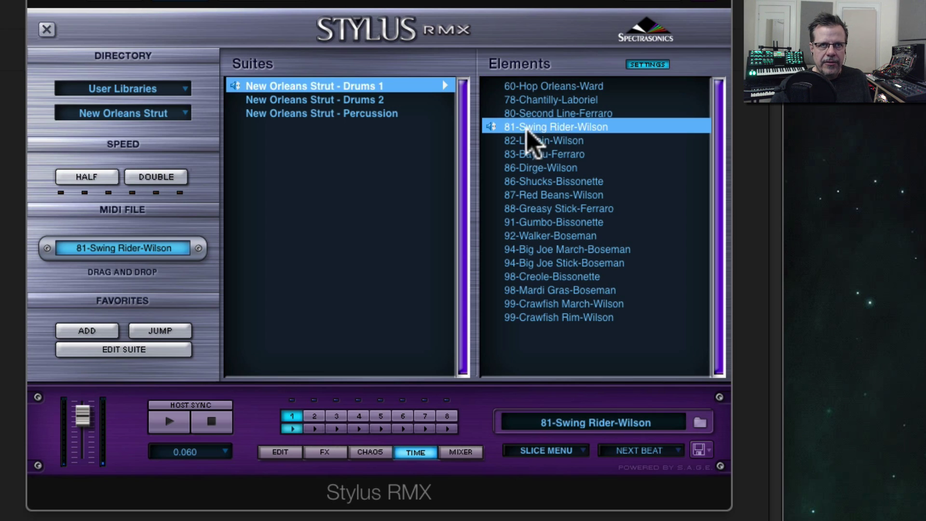
click(541, 155)
Switch to the Skippys BeatTropolis user library, audition 120-TechSchool 1 FMx, and load 120-TechSchool 2 SMx 1
click(125, 114)
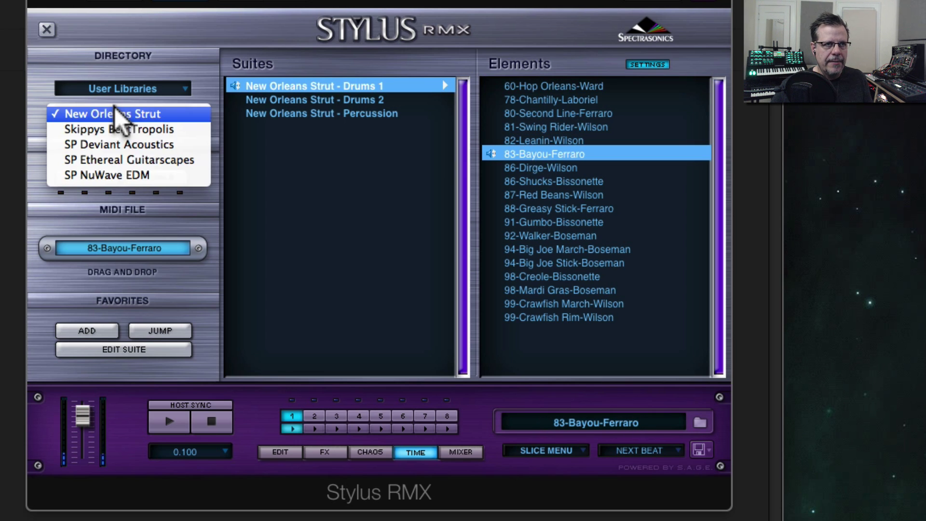
click(134, 129)
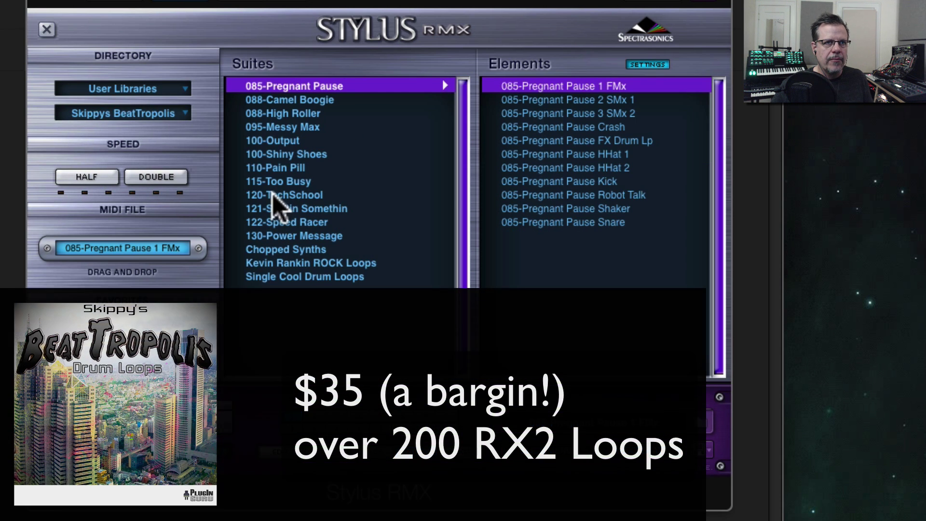
click(279, 195)
click(554, 89)
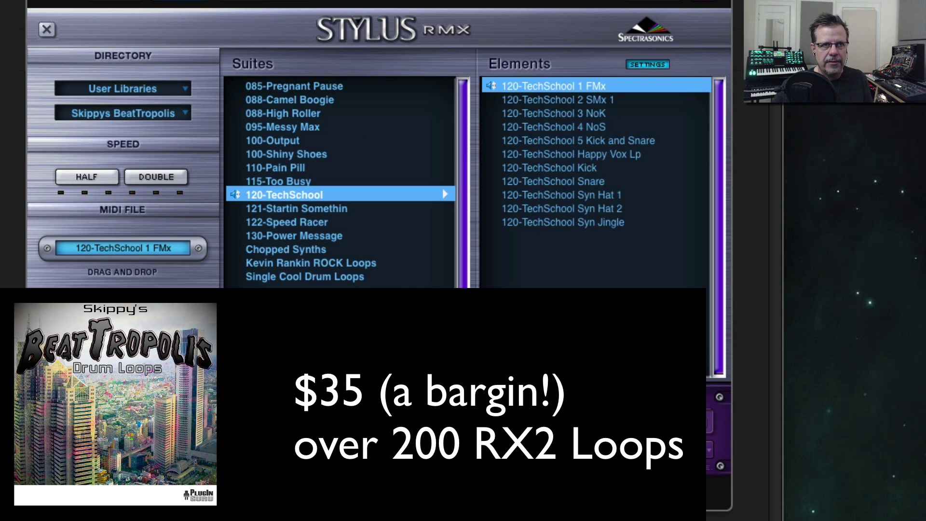
click(596, 99)
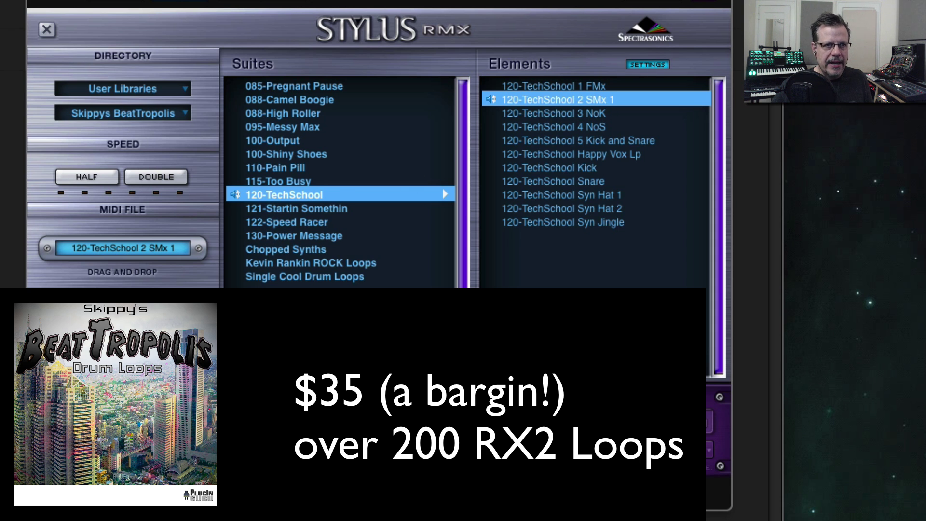
In Time Designer, try the groove locks Logic - 16A Swing and Logic - 8A Swing on 120-TechSchool 2 SMx 1
click(420, 455)
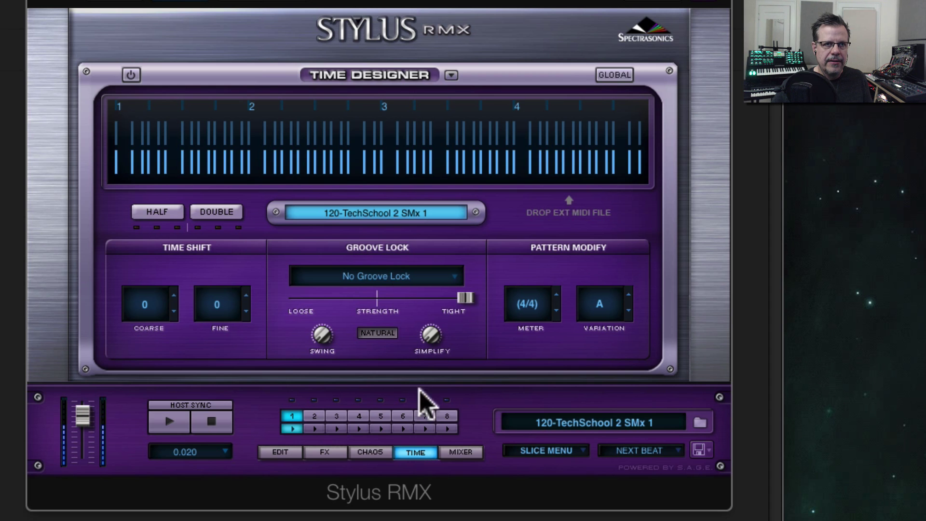
click(386, 275)
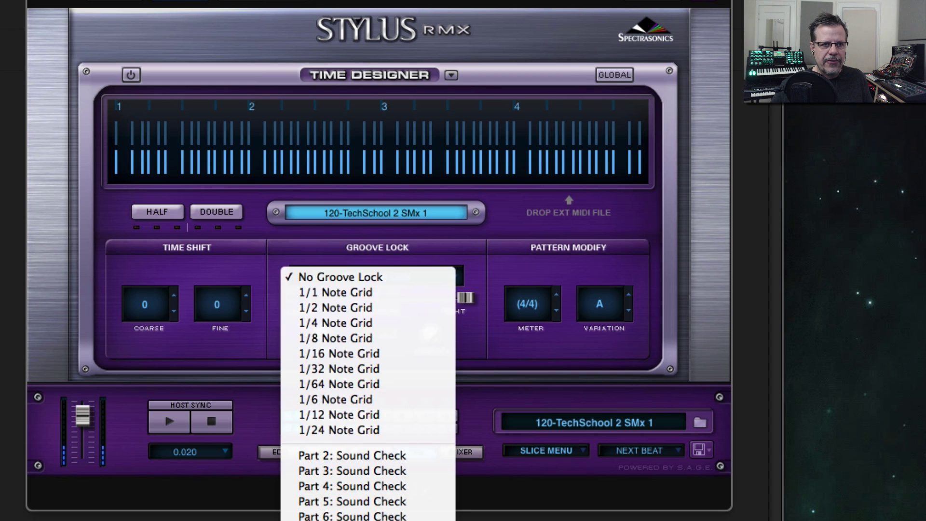
click(368, 519)
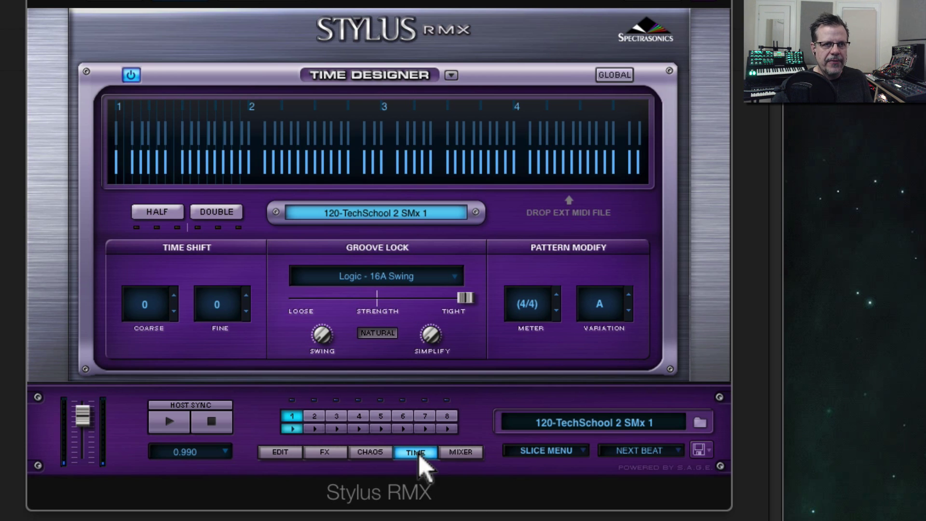
click(391, 282)
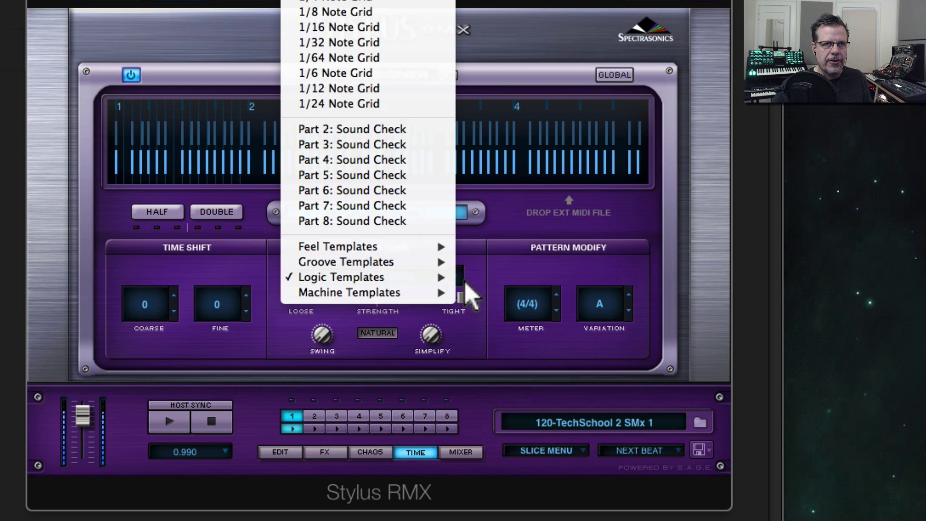
mouse_move(447, 275)
click(507, 273)
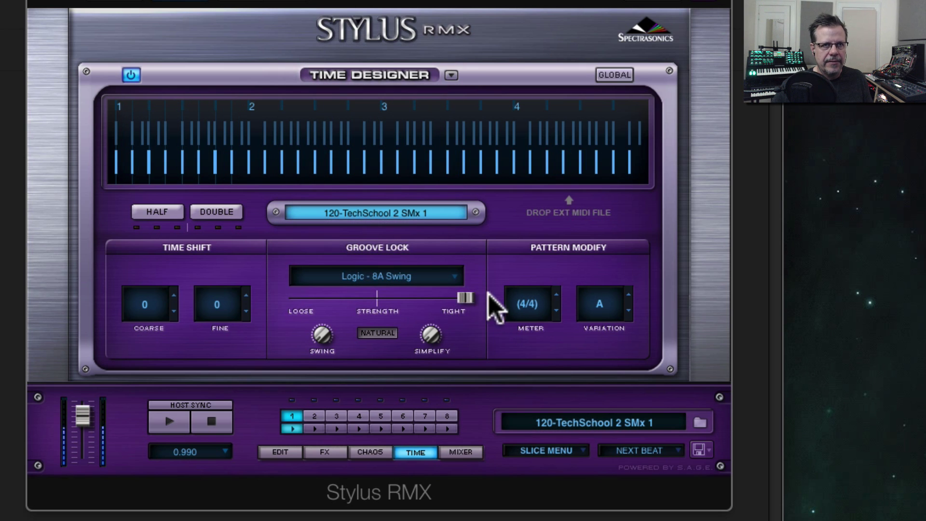
Try the Logic - 8E Swing groove lock on the TechSchool groove, and set the lock to 1/8 Note Grid
click(393, 274)
mouse_move(400, 285)
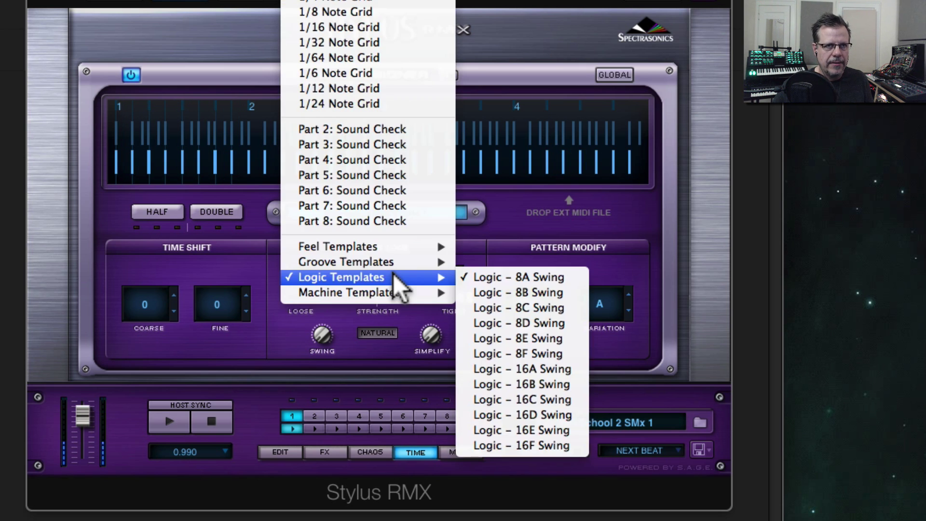
click(508, 342)
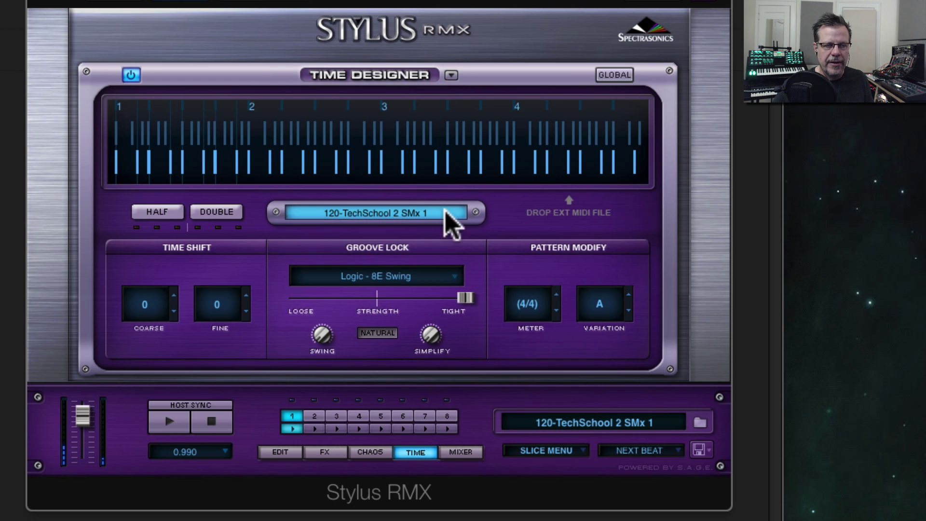
click(388, 276)
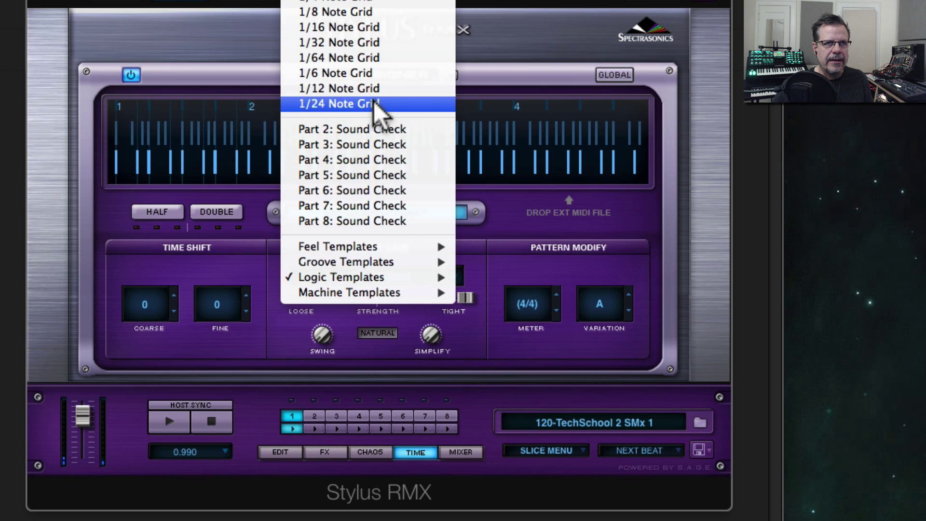
click(387, 17)
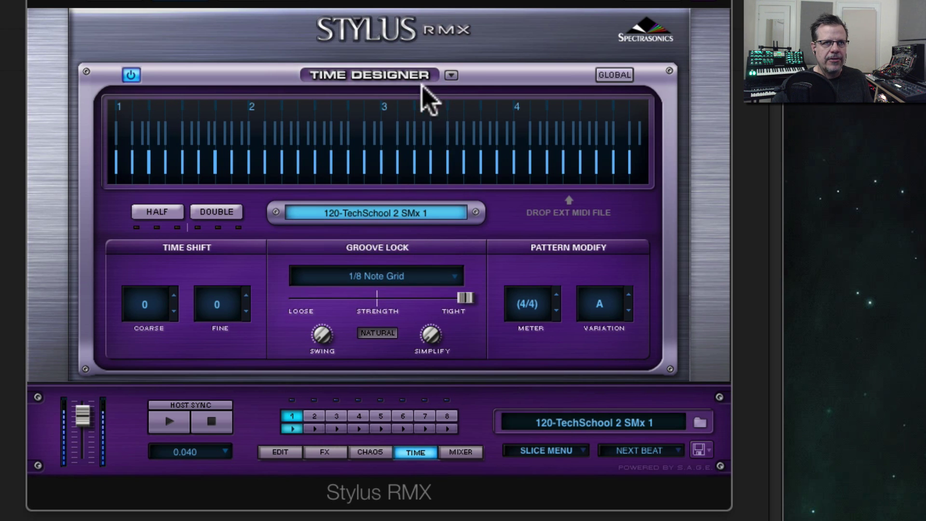
Reopen the groove browser and audition the 121-Startin Somethin elements 1 FMx W, 5 NoS, SD Dry and SD Wet
click(698, 423)
click(296, 207)
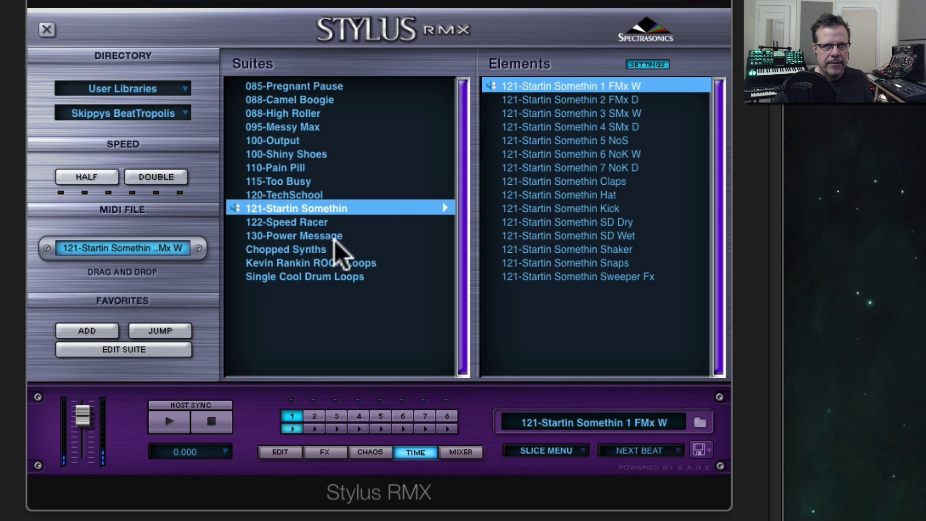
click(582, 140)
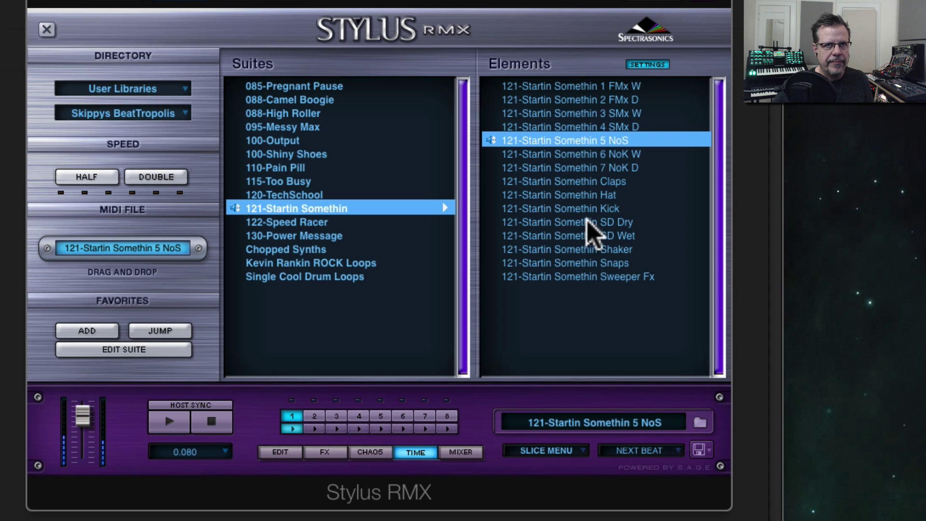
click(571, 221)
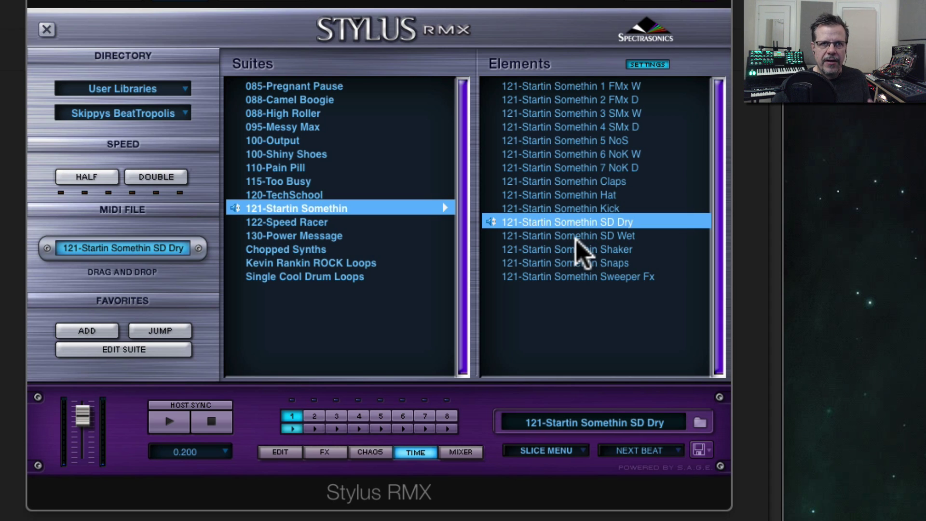
click(572, 236)
Select the 122-Speed Racer suite, audition 122-Speed Racer Crash, and load 122-Speed Racer Loop
click(329, 222)
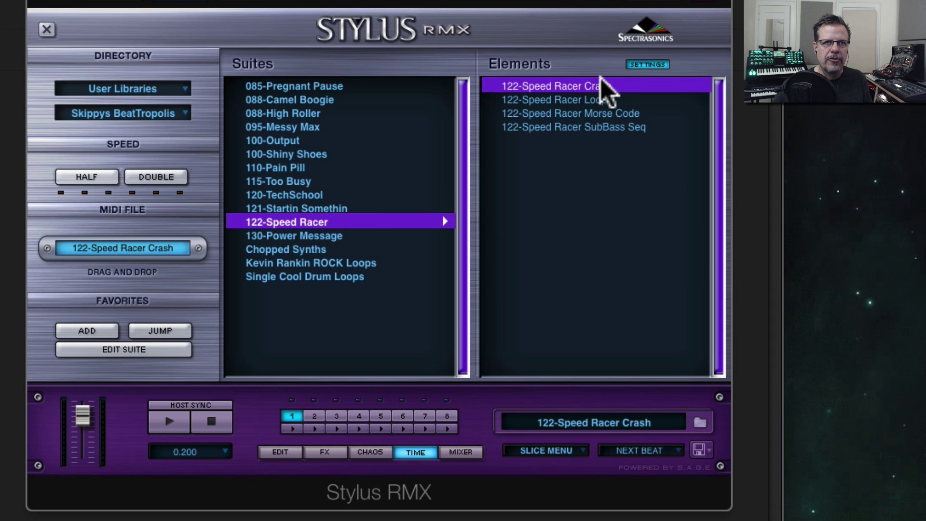
click(578, 85)
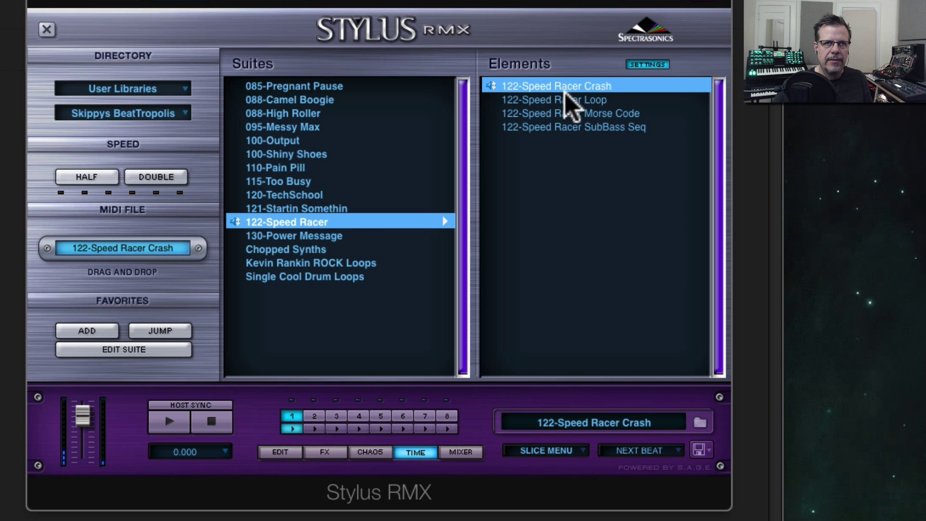
click(565, 94)
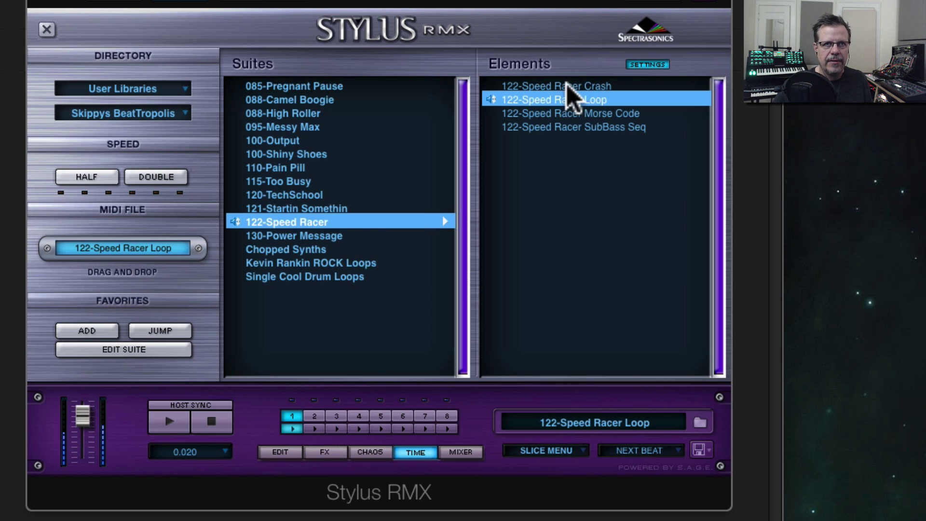
Audition 122-Speed Racer Morse Code, stop playback, and switch the user library to New Orleans Strut
click(565, 113)
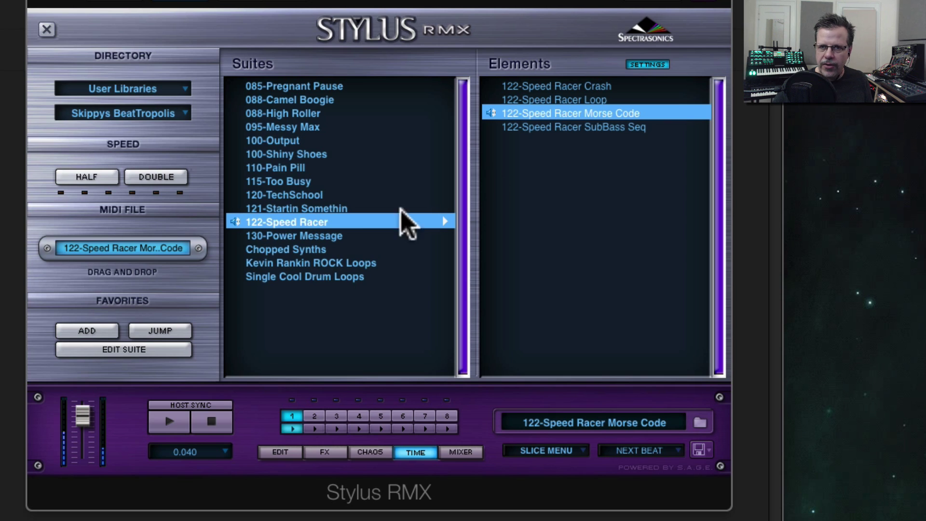
click(213, 420)
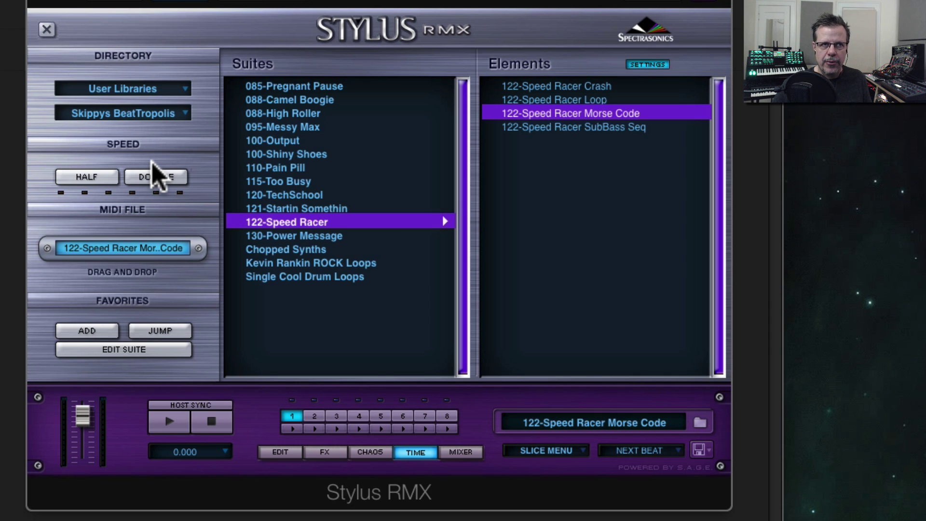
click(137, 114)
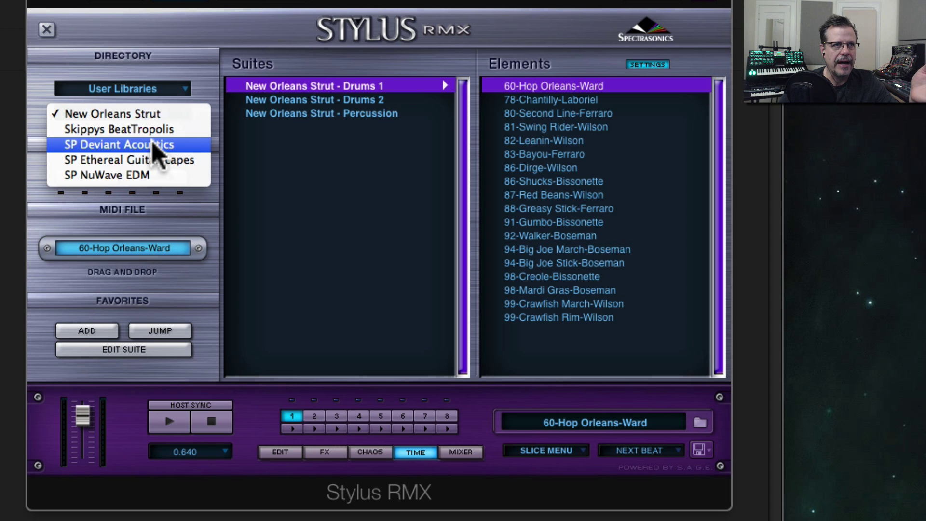
click(298, 165)
Switch to Chrome, open the EDM Destruction loop pack on the Samplephonics site, and check its Rex2 download option
key(super+Tab)
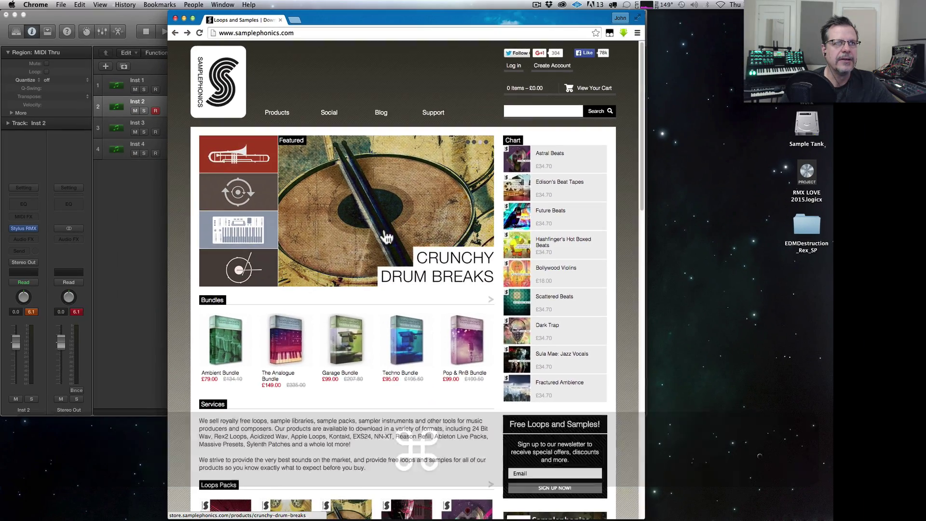
scroll(385, 233, down, 5)
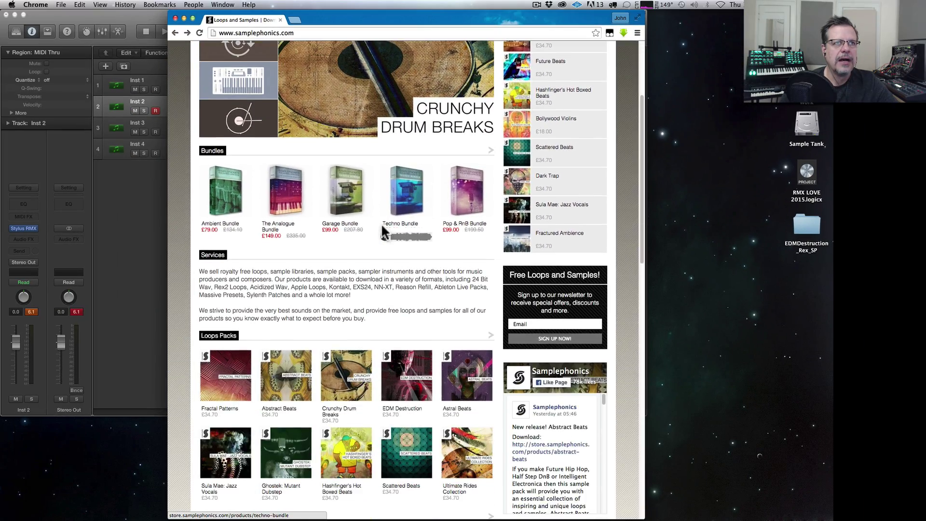
scroll(383, 234, down, 3)
click(408, 281)
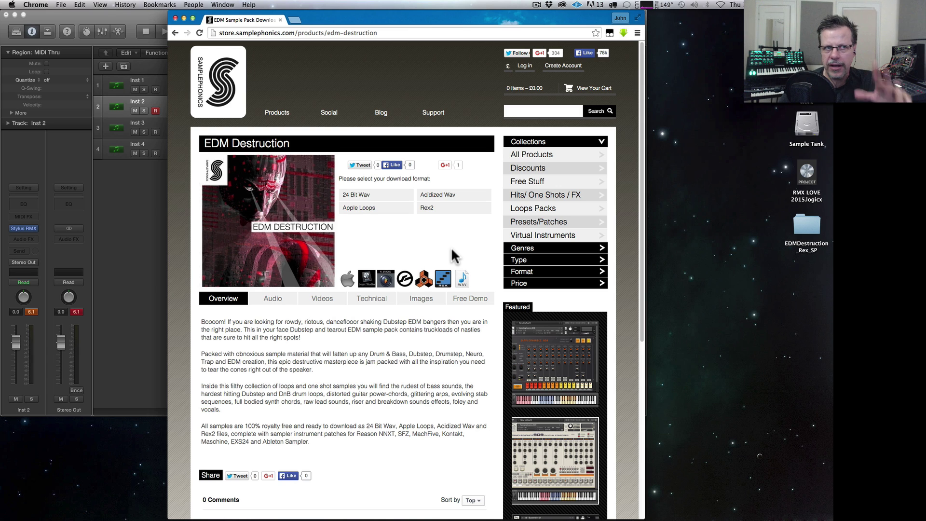
mouse_move(341, 123)
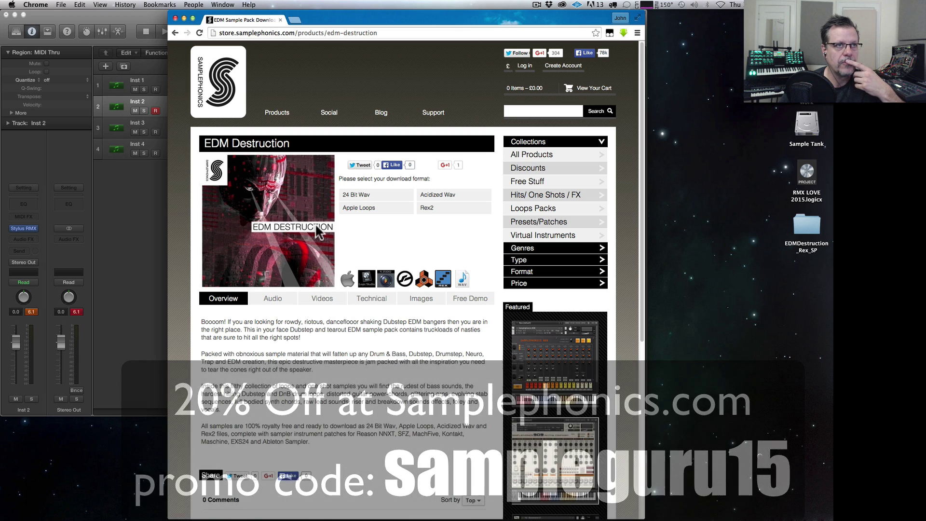
mouse_move(392, 211)
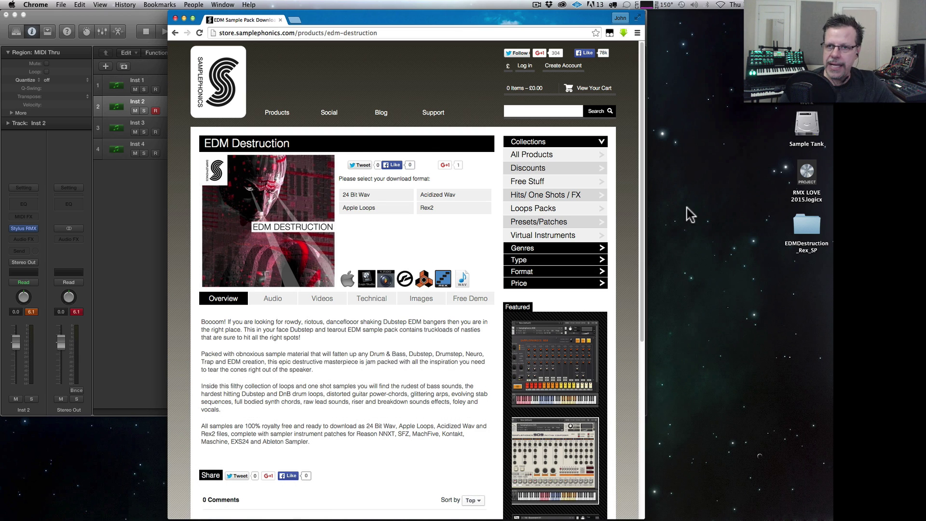
mouse_move(437, 211)
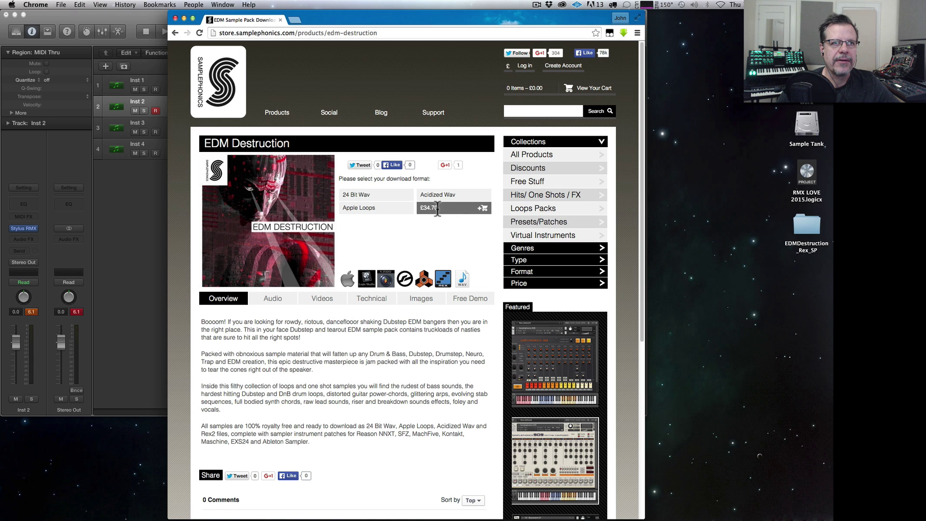
Hide the browser and open the EDMDestruction_Rex_SP folder from the desktop in Finder
alt+click(699, 213)
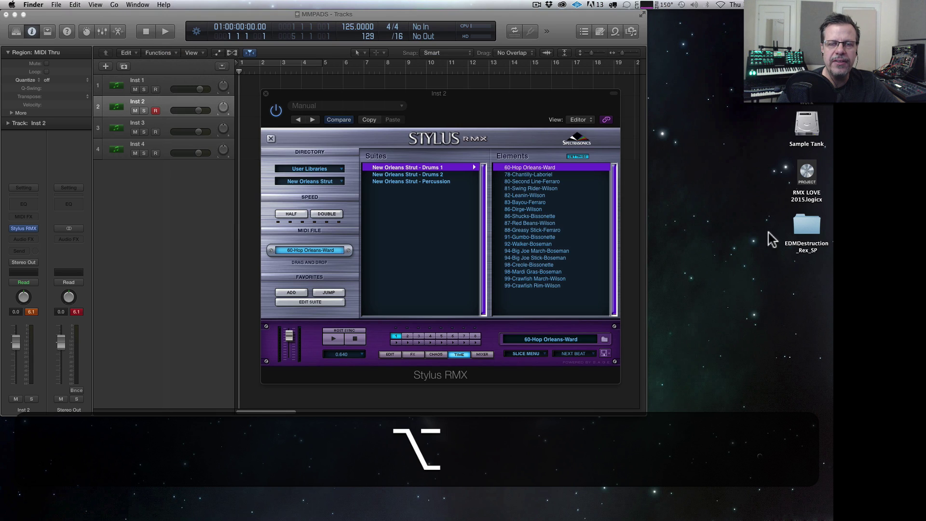
click(807, 235)
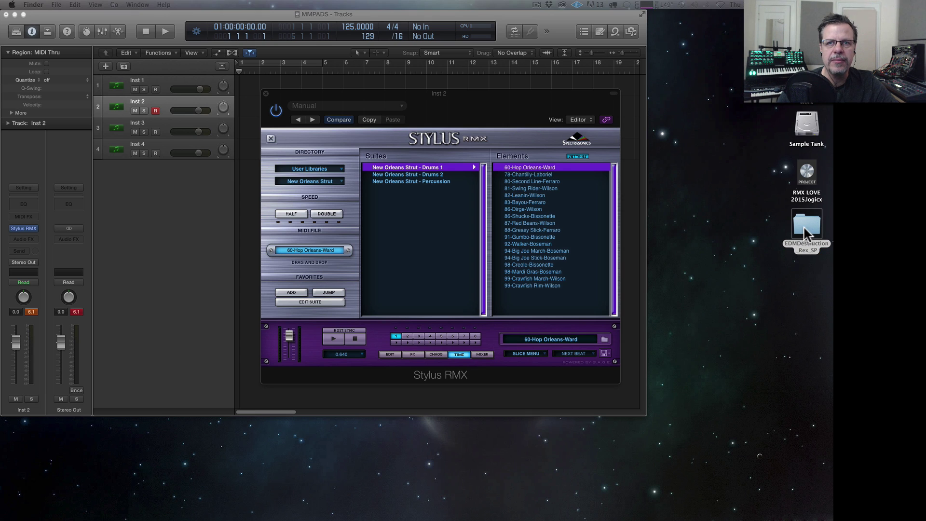
key(super+o)
drag(307, 174, 309, 105)
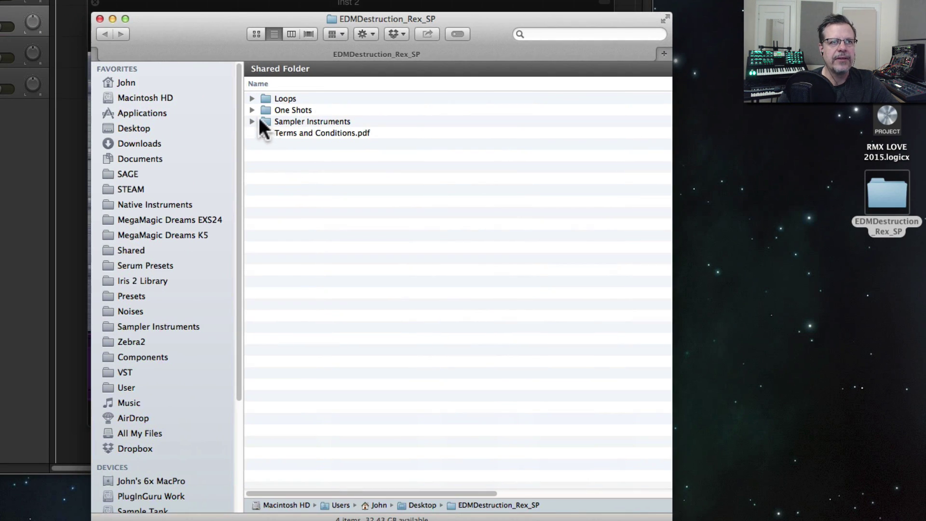
Look through the Sampler Instruments and One Shots folders, including the Foley samples, and collapse them again
click(251, 121)
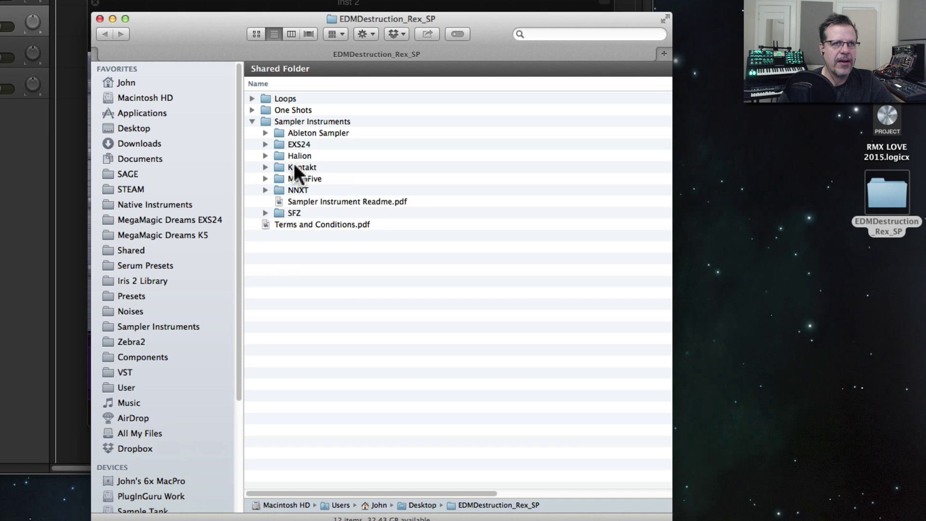
click(252, 121)
click(252, 110)
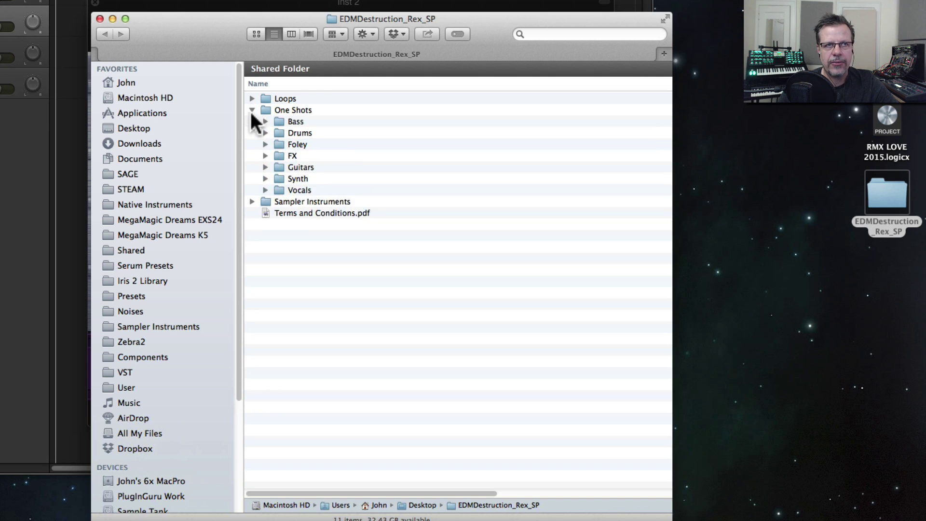
click(265, 145)
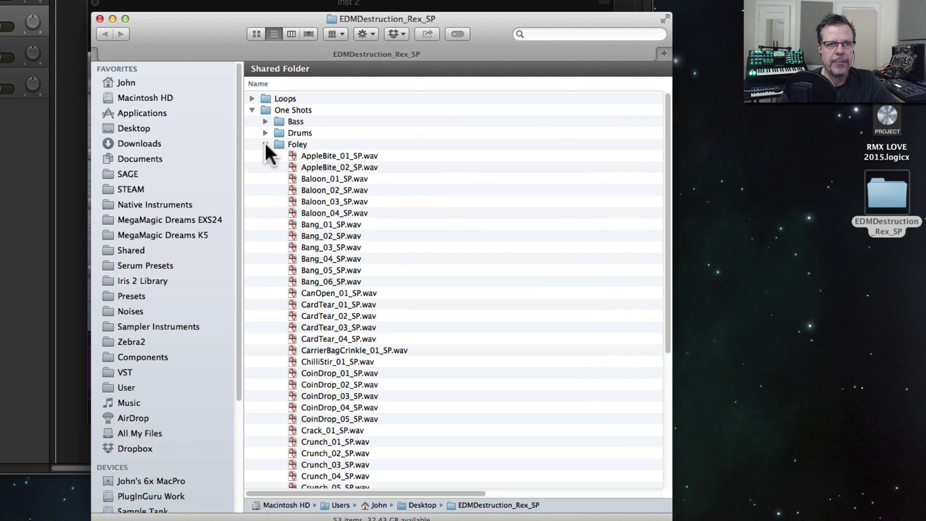
click(266, 144)
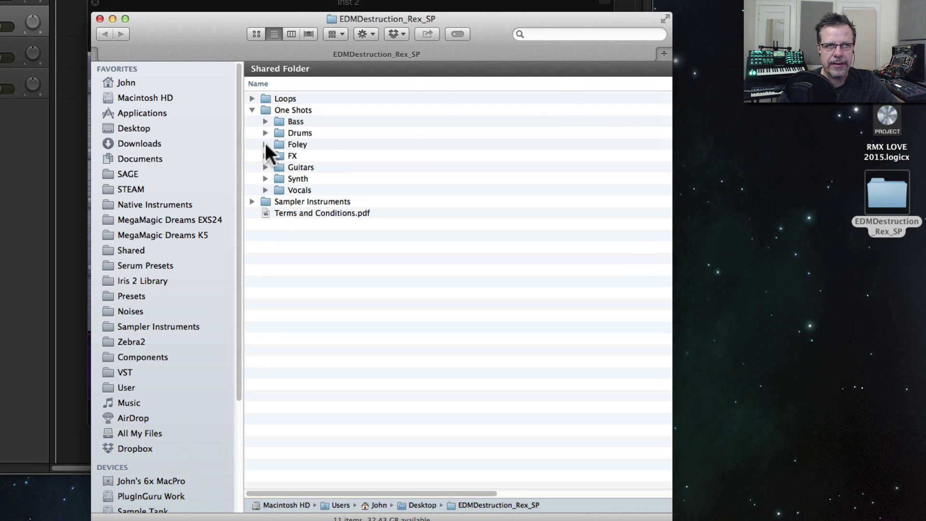
click(252, 110)
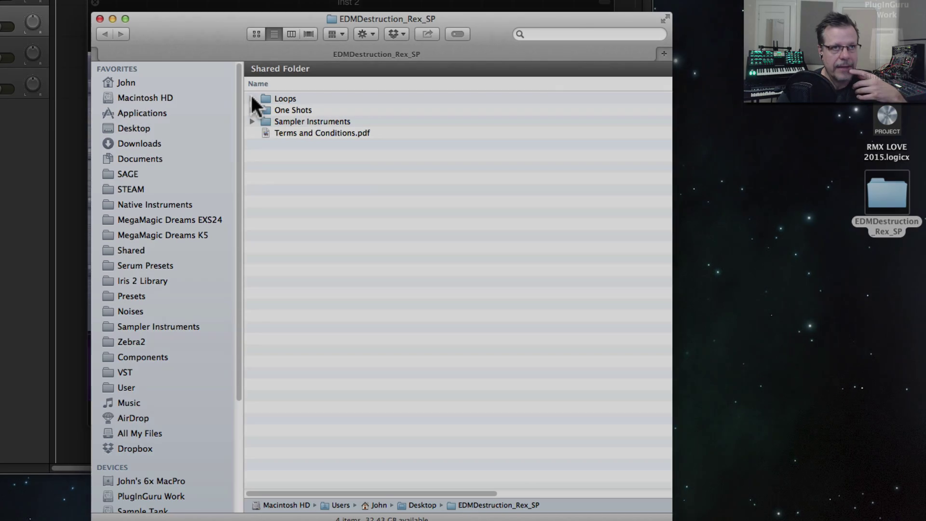
Expand the Loops folder, peek into its Bass and Drums subfolders, and open the Drums folder
click(251, 97)
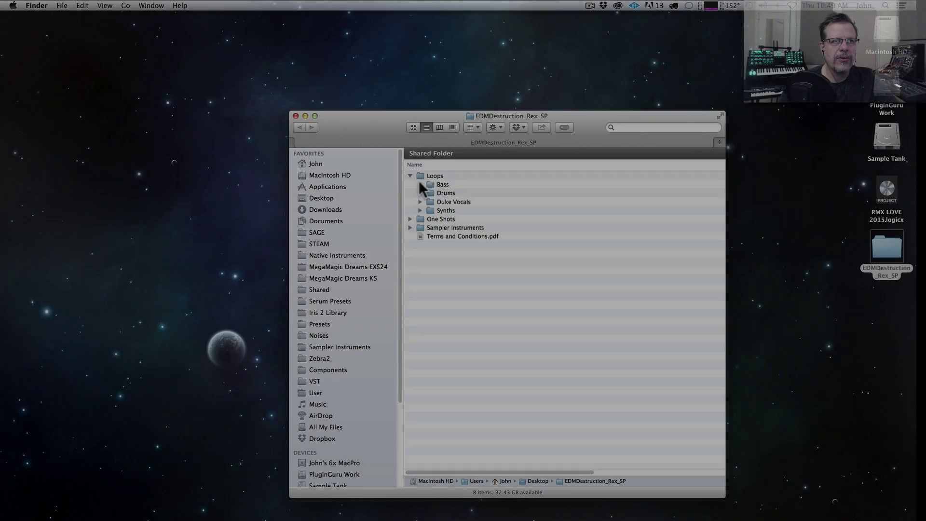
click(420, 184)
click(419, 185)
click(419, 193)
click(419, 193)
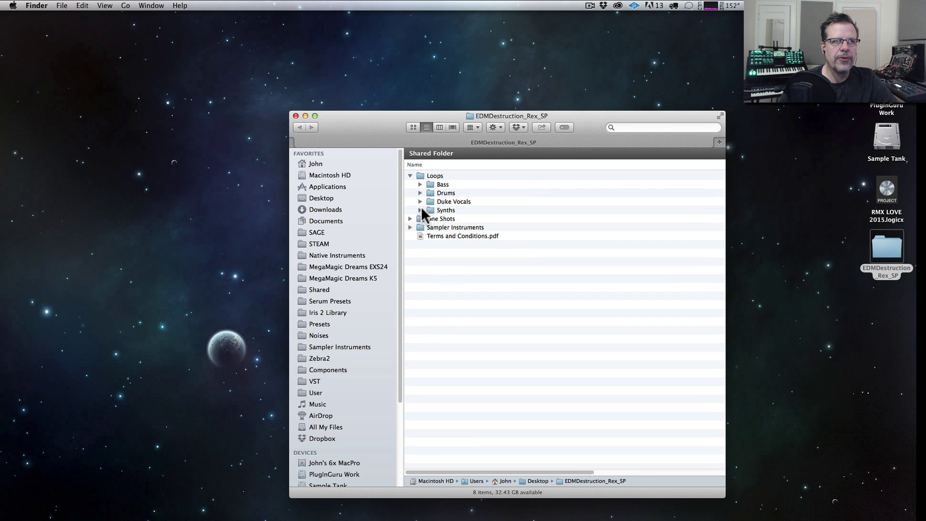
click(446, 192)
double_click(446, 193)
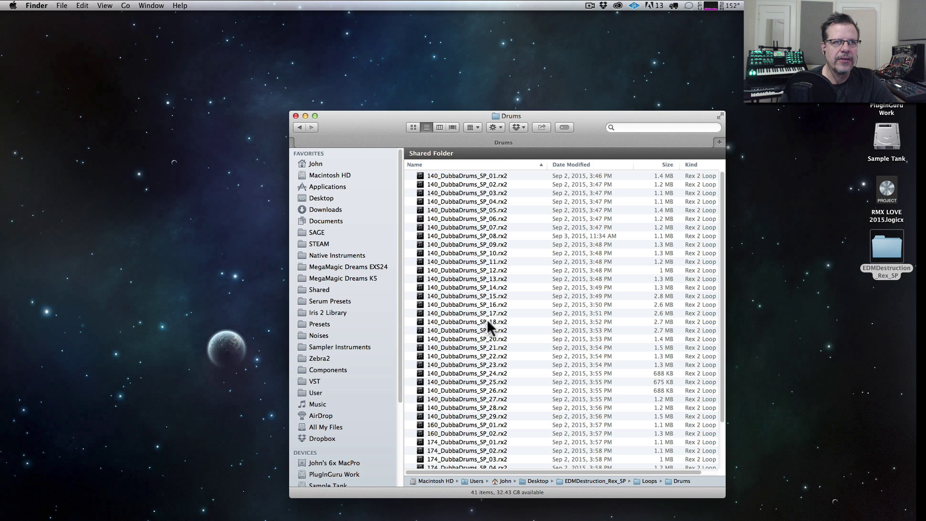
Open 140_DubbaDrums_SP_20.rx2 in ReCycle, start playing the loop, and enlarge its window
double_click(465, 337)
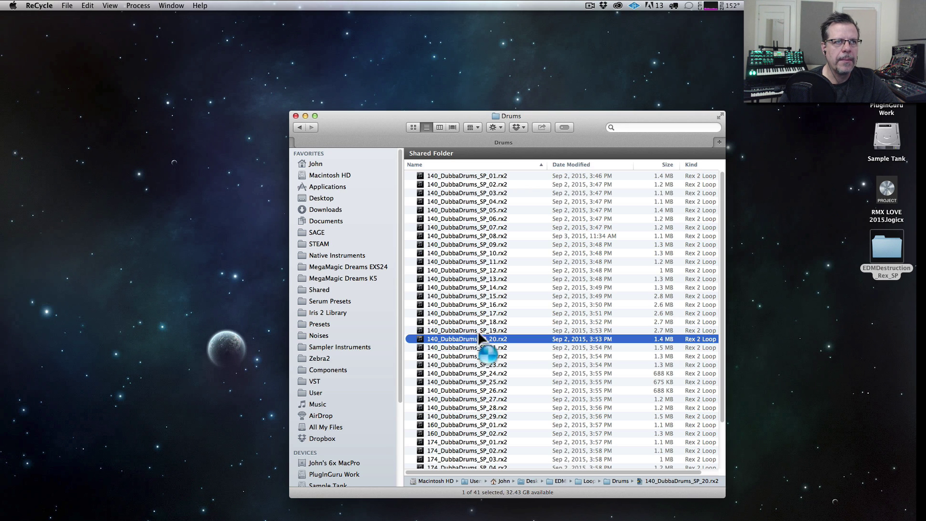
key(space)
drag(506, 254, 760, 488)
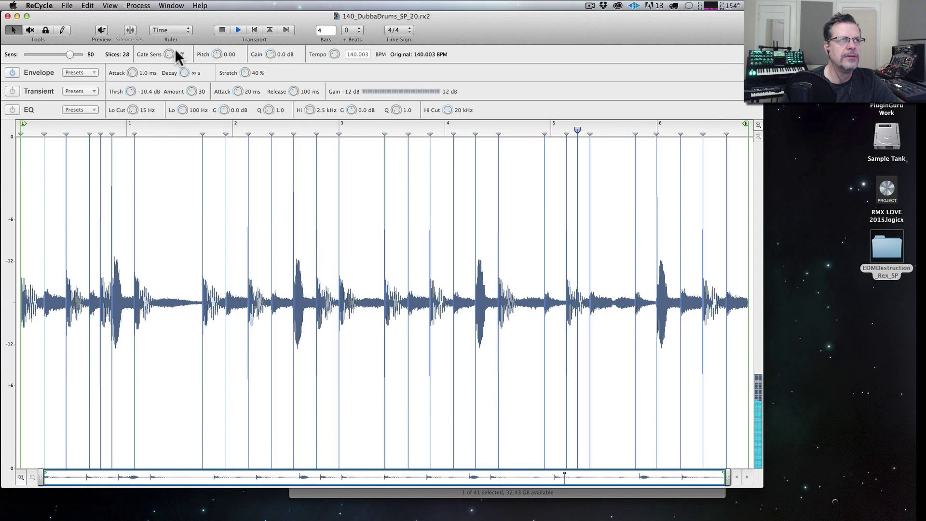
Enable Preview while the loop plays, stop playback, and turn Preview off to audition a few slices near the middle
click(101, 30)
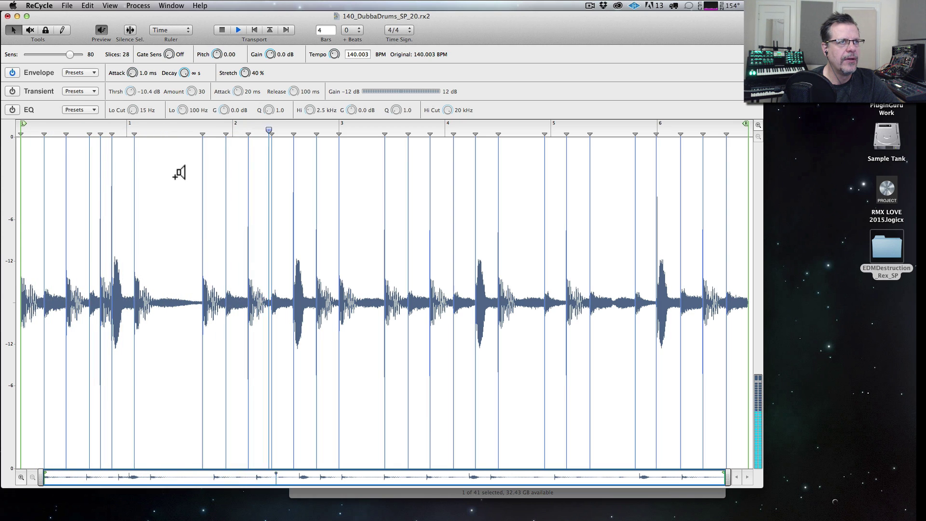
key(space)
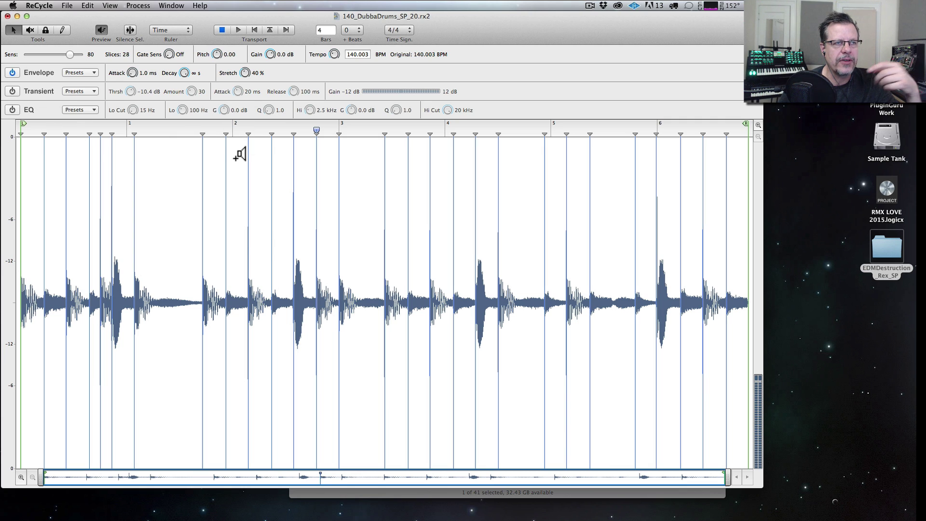
click(102, 31)
click(242, 148)
click(295, 158)
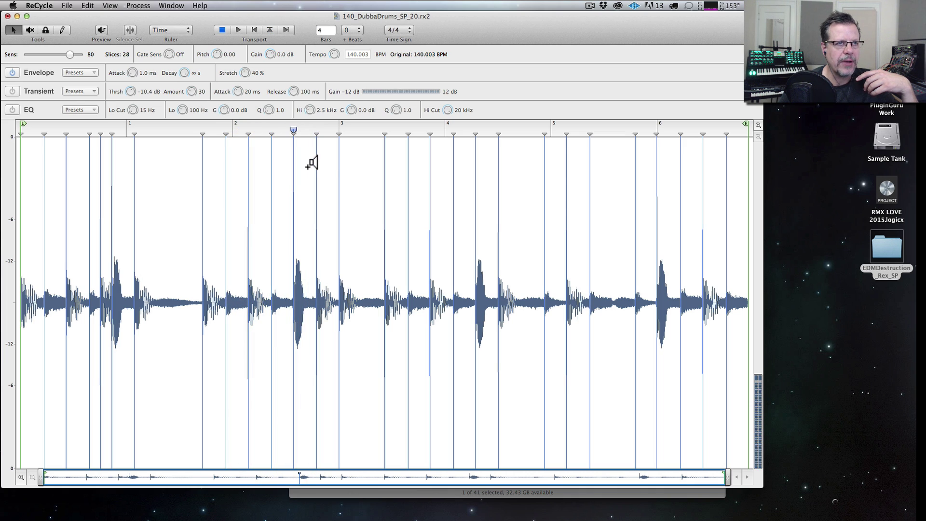
click(359, 171)
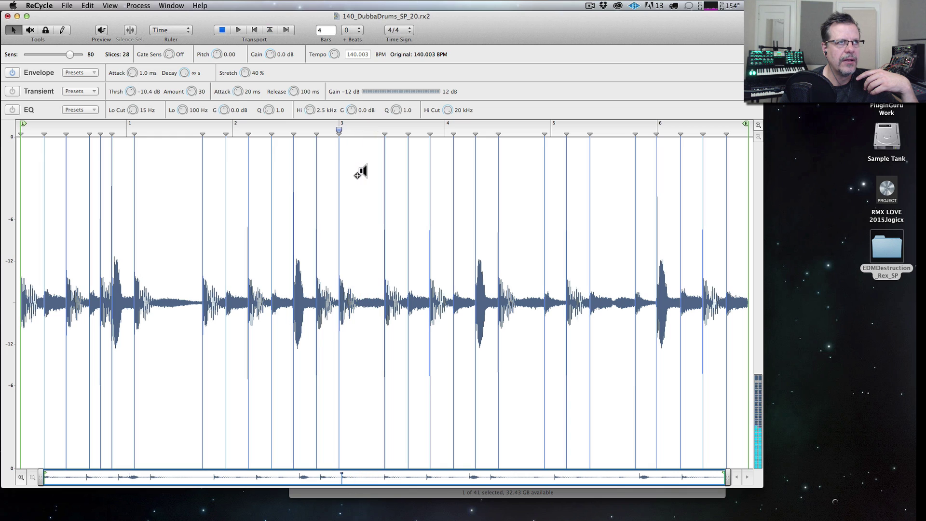
Turn Preview back on and audition individual slices across the drum loop's waveform to hear their stretched tails
click(104, 32)
click(373, 211)
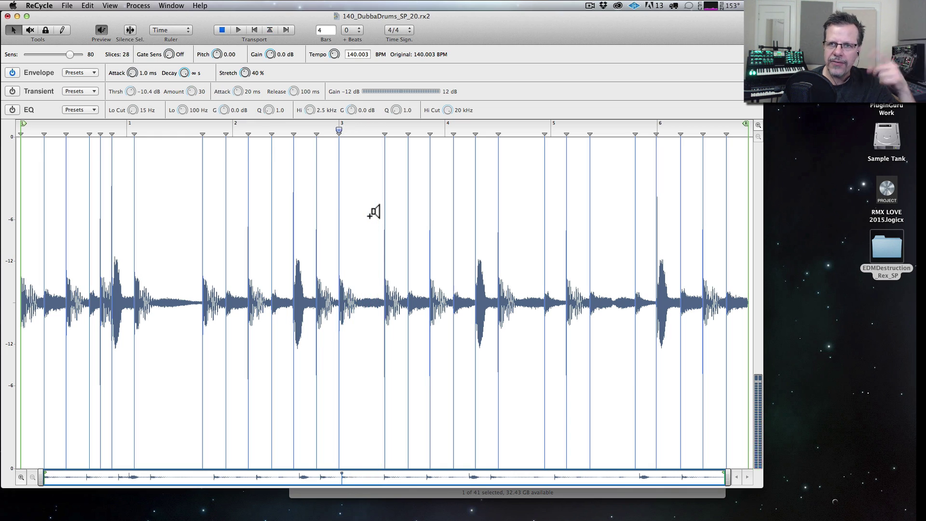
click(419, 229)
click(443, 233)
click(467, 233)
click(496, 237)
click(522, 242)
key(Delete)
click(497, 240)
click(305, 234)
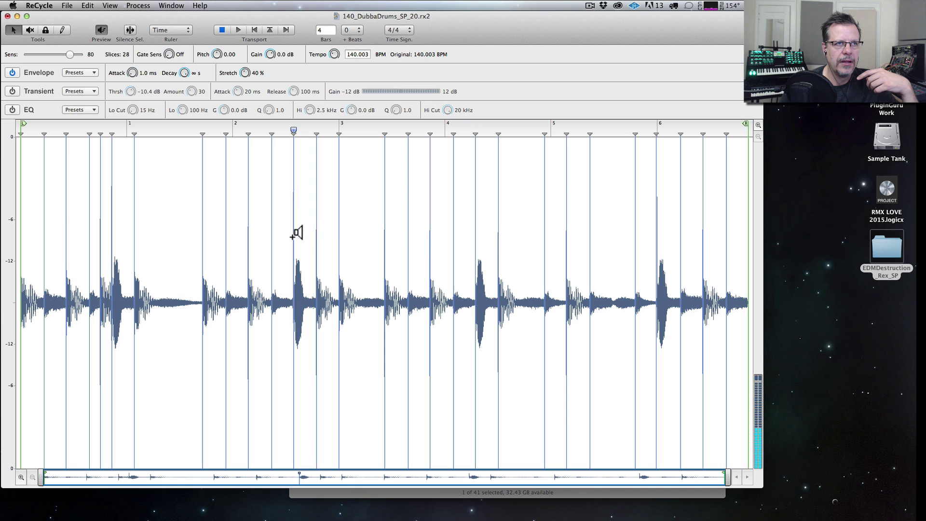
click(267, 233)
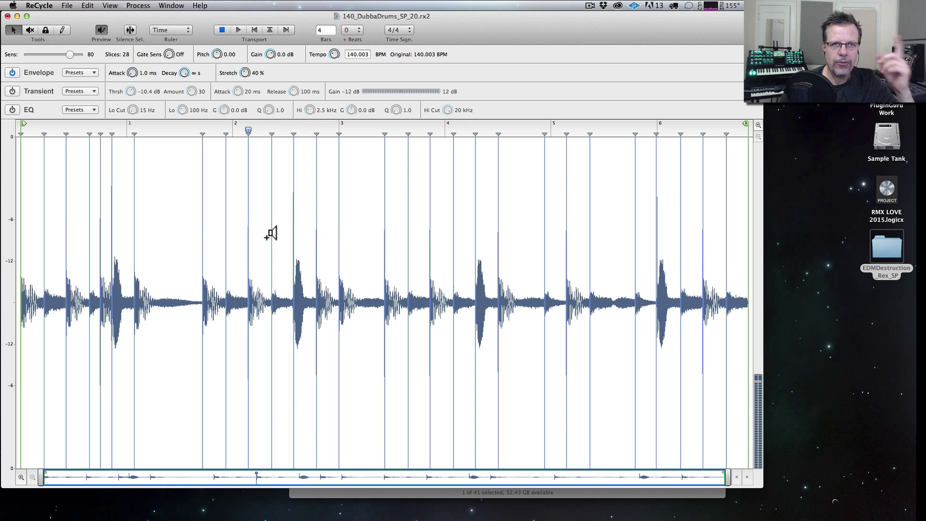
click(198, 227)
click(196, 224)
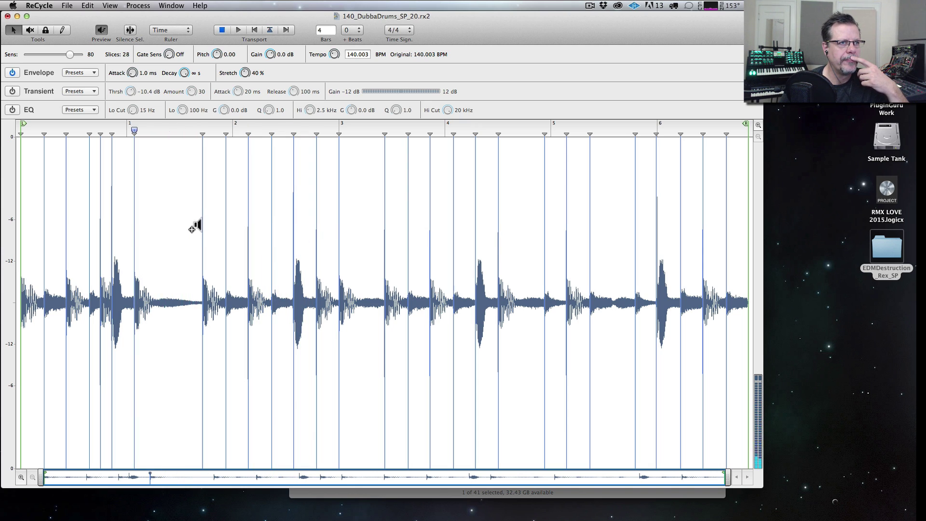
click(178, 222)
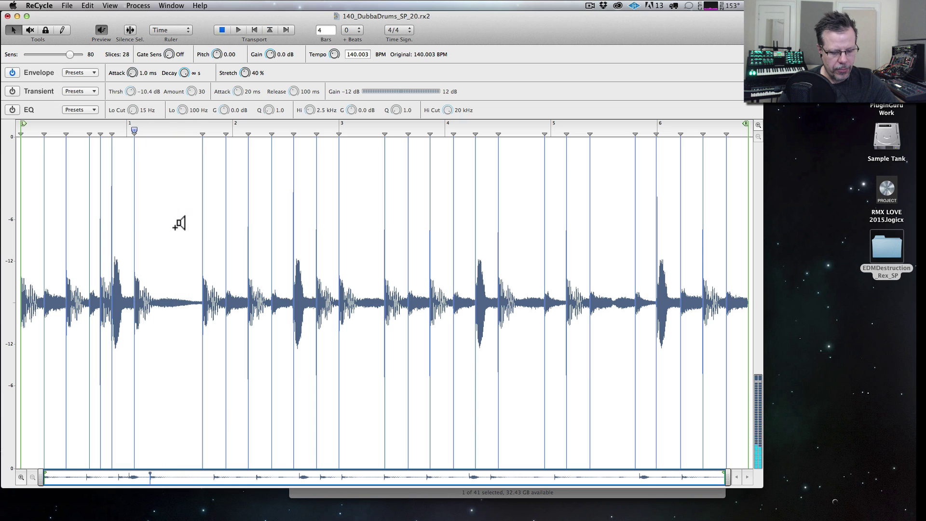
key(space)
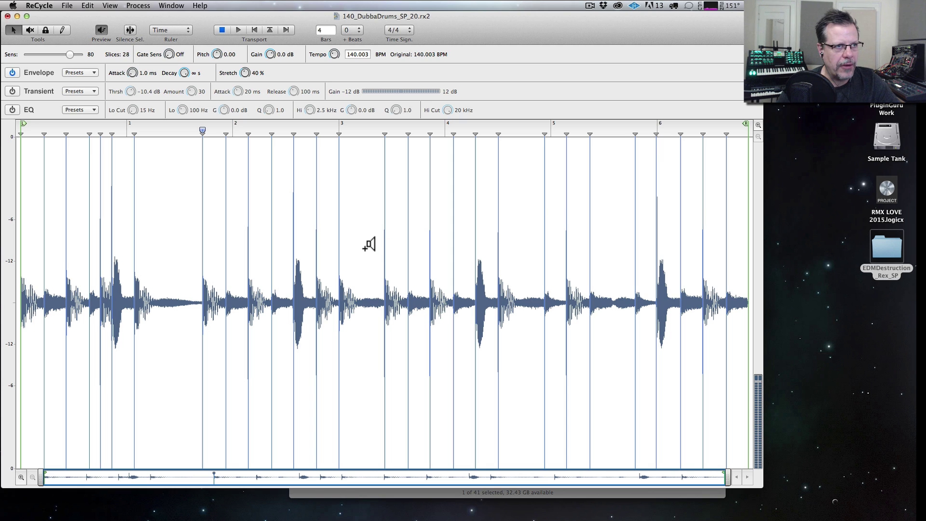
Close 140_DubbaDrums_SP_20.rx2 without saving the changes
key(super)
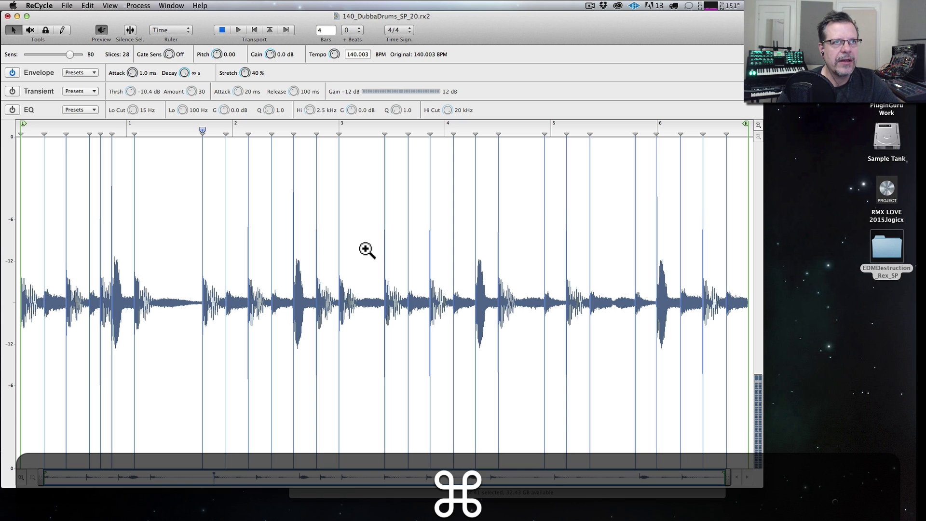
key(super+w)
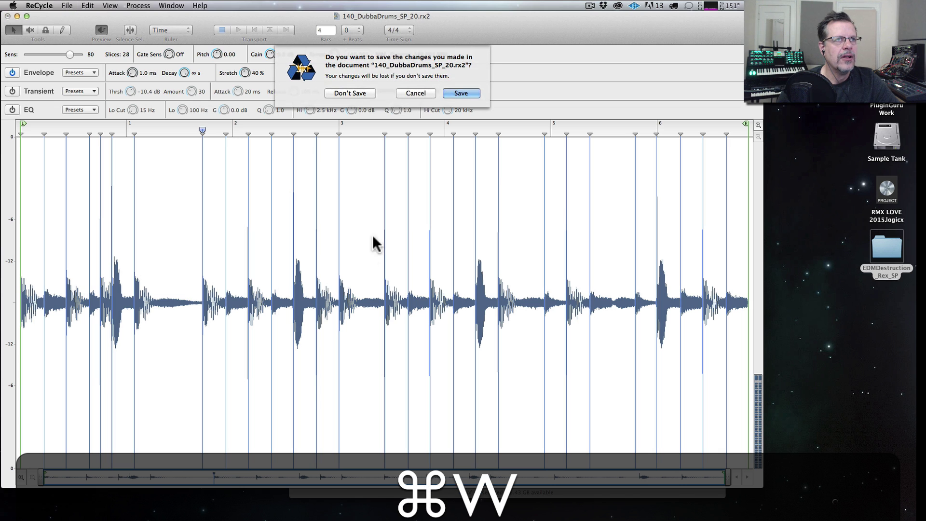
click(353, 90)
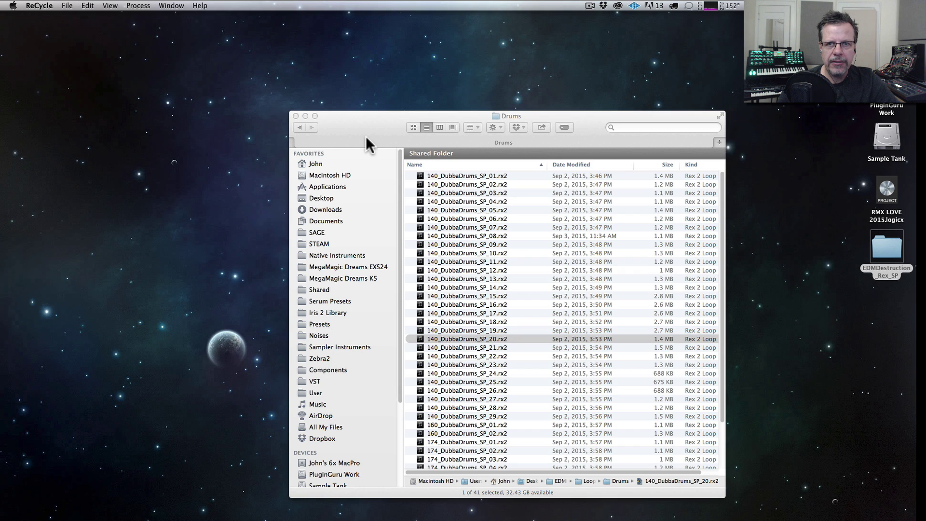
Quit ReCycle, go back to the EDMDestruction_Rex_SP folder, and move its window clear of the desktop's upper area
key(super+q)
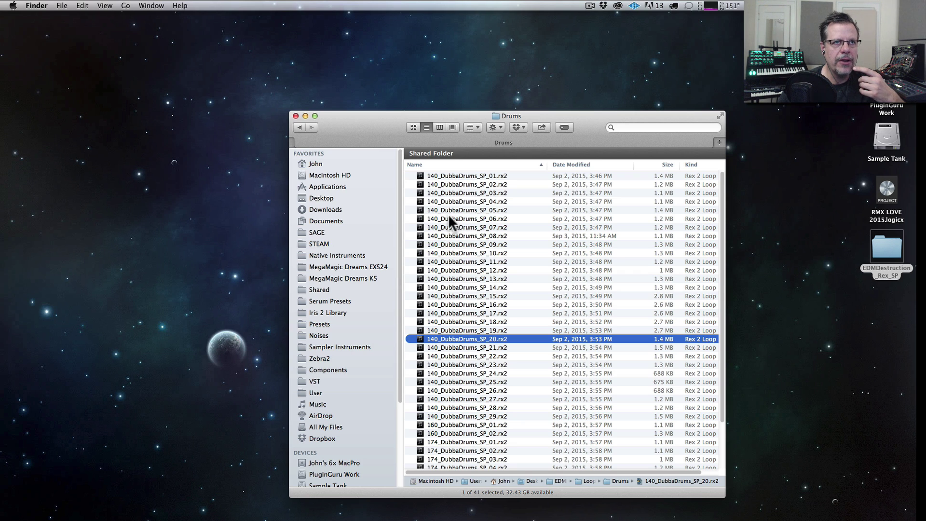
click(304, 127)
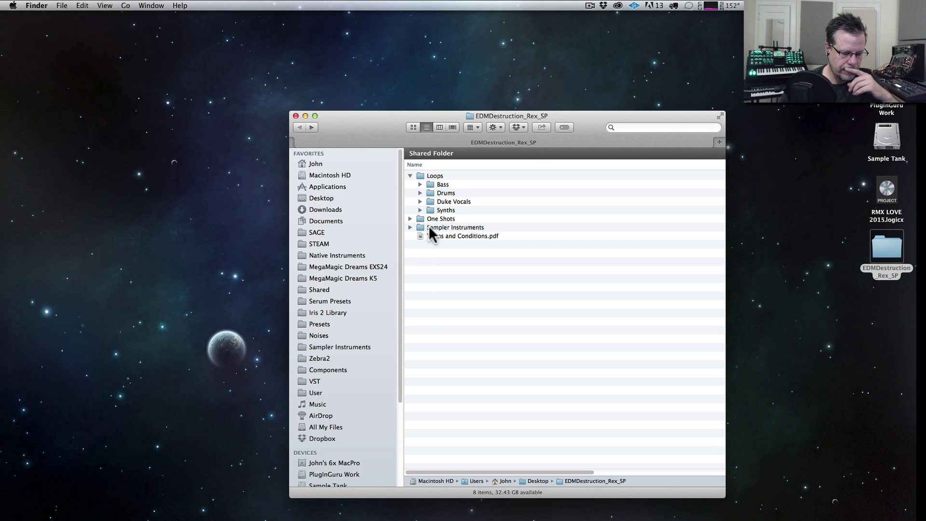
drag(364, 126, 446, 170)
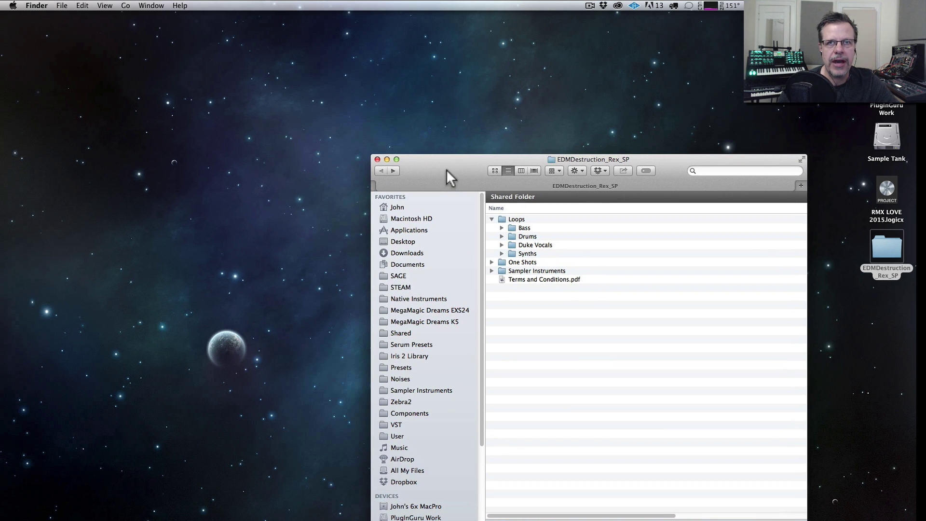
Find and launch SAGE Converter, and place its window beside the EDMDestruction_Rex_SP folder window
key(super+space)
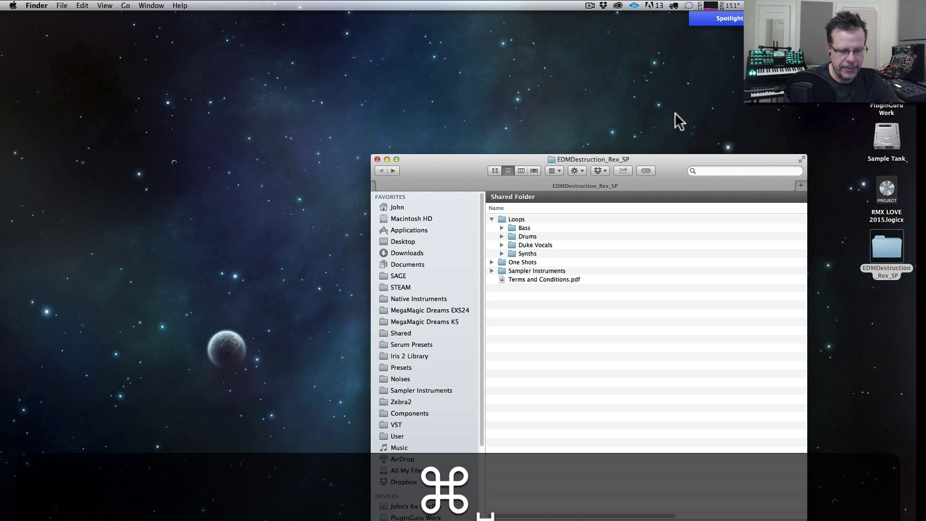
text(a)
key(Return)
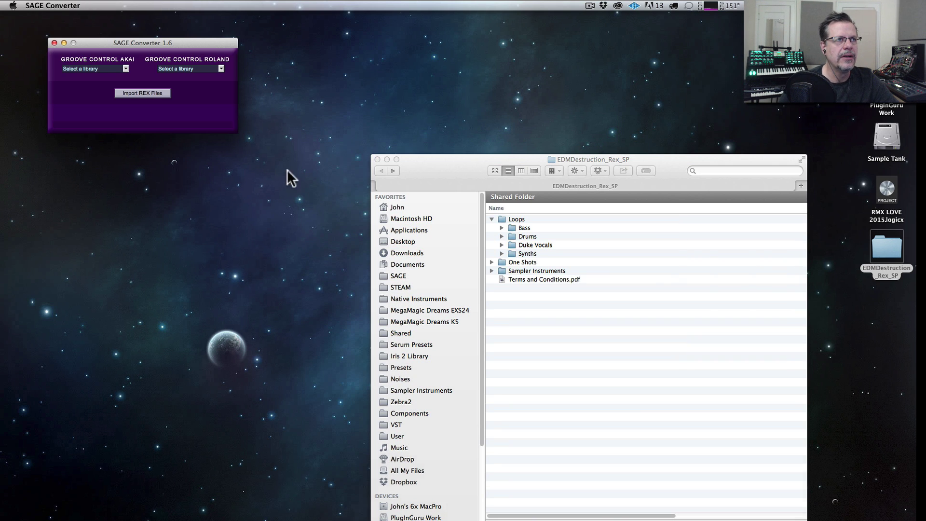
drag(212, 42, 285, 182)
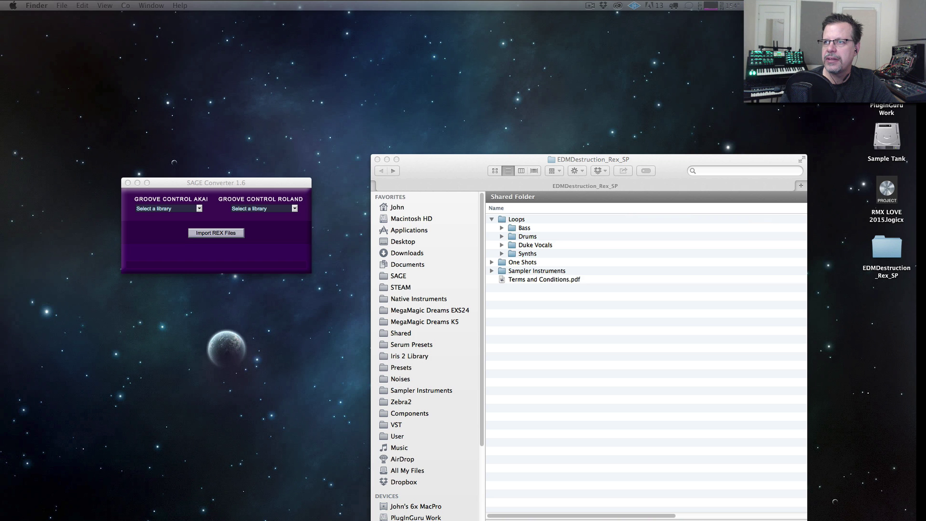
Examine REX_16_Installer.dmg in the SAGE Converter OSX folder, close that folder, and reposition the SAGE Converter window higher up
drag(924, 99, 380, 88)
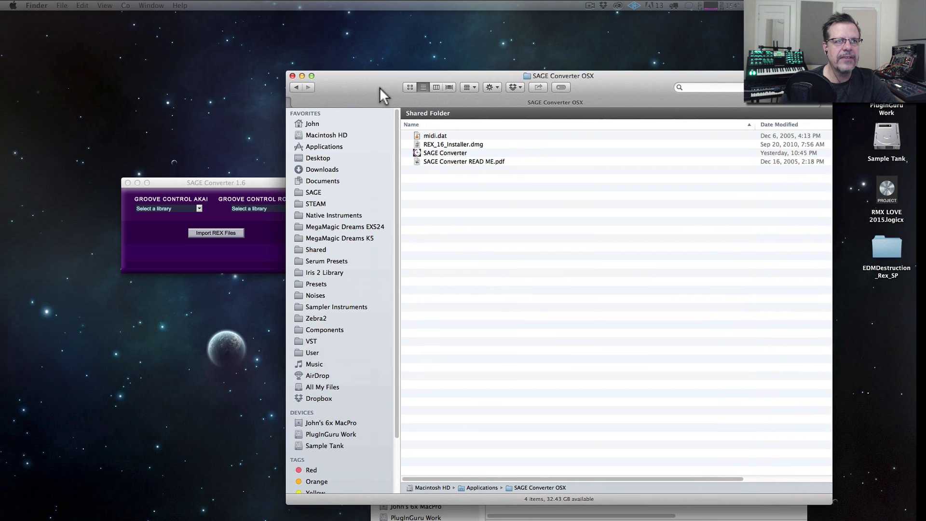
click(455, 140)
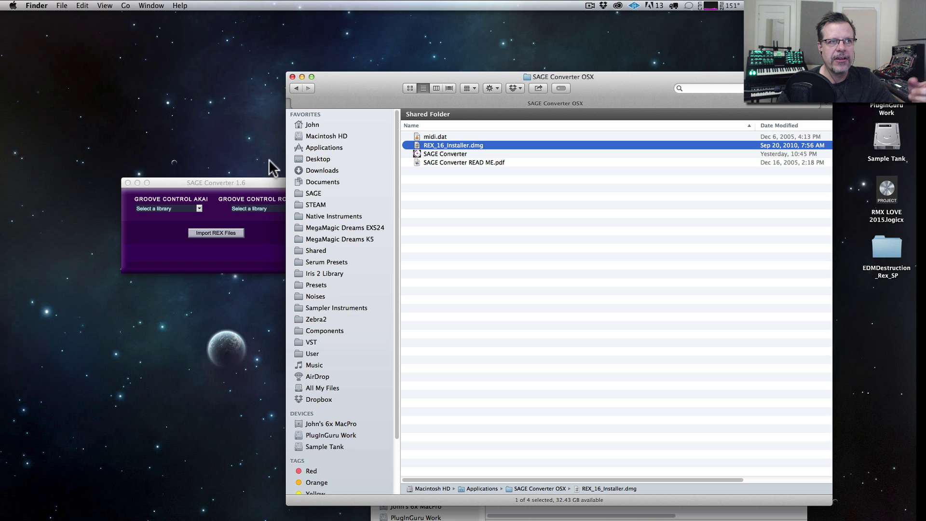
click(257, 182)
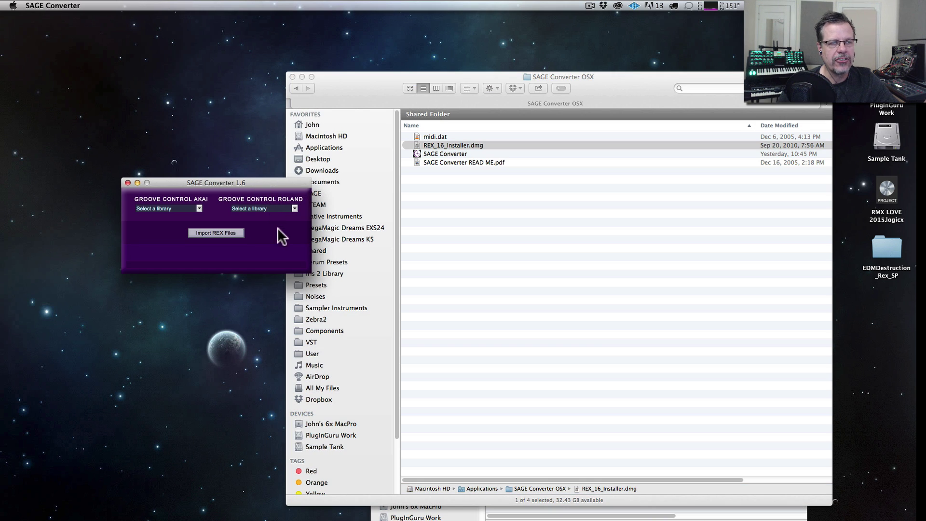
click(440, 147)
click(442, 145)
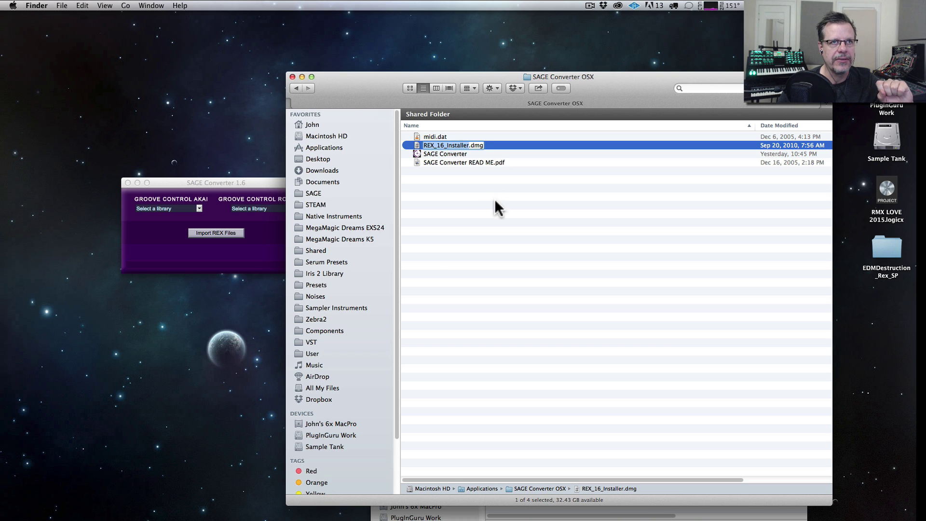
key(Return)
click(268, 190)
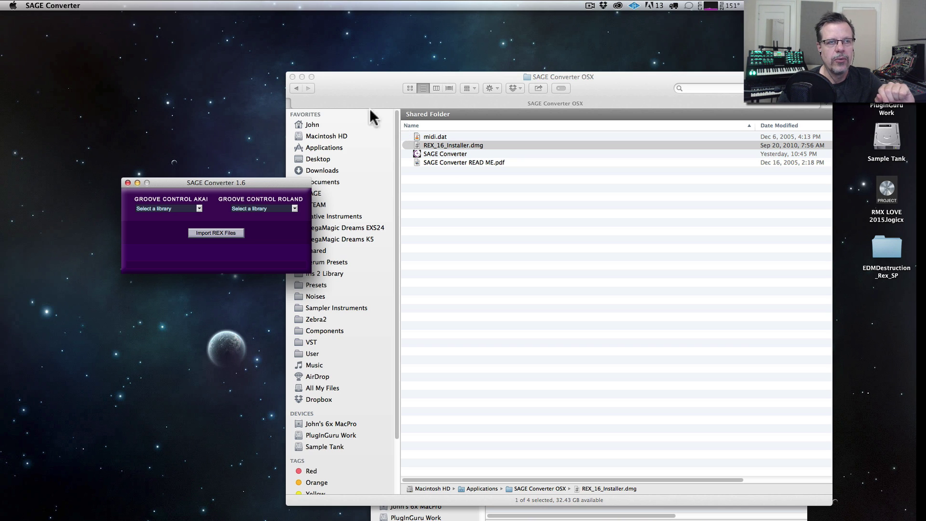
click(291, 75)
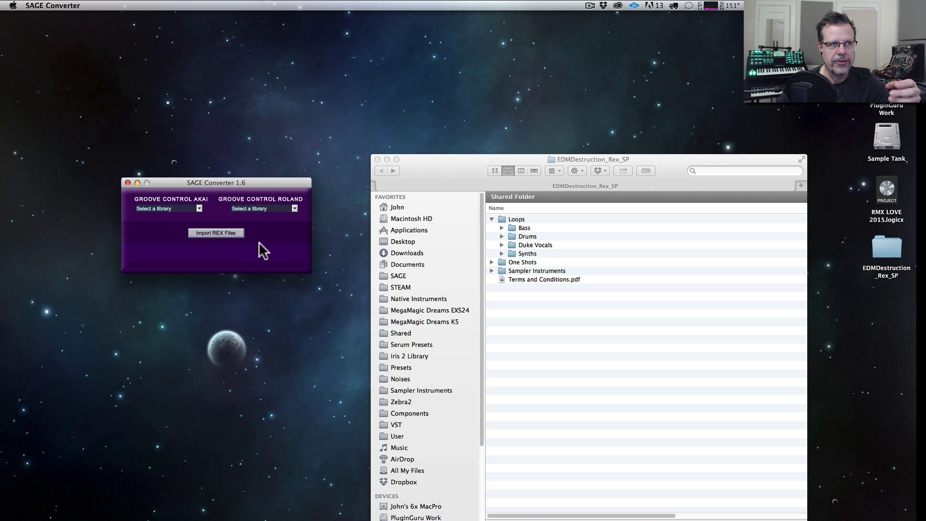
drag(237, 181, 224, 102)
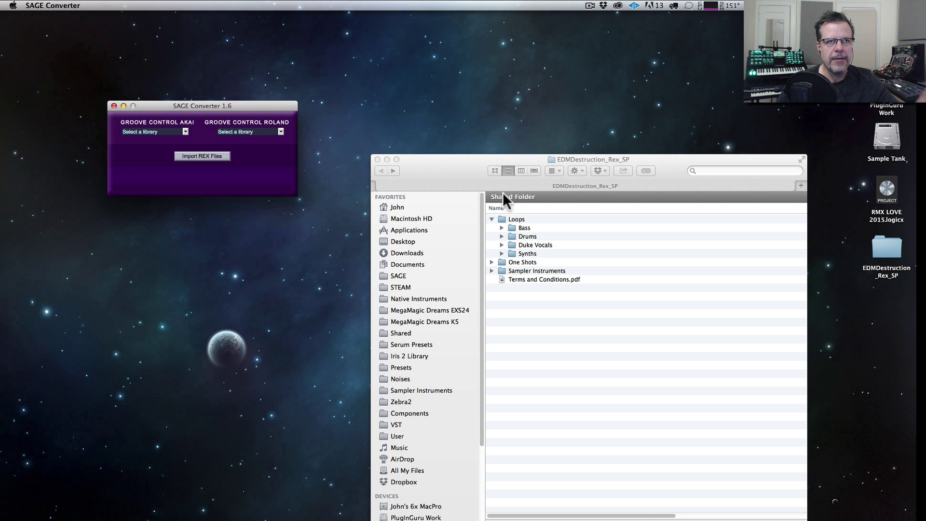
Rename the EDMDestruction_Rex_SP folder on the desktop as SP EDM Destruction
click(558, 326)
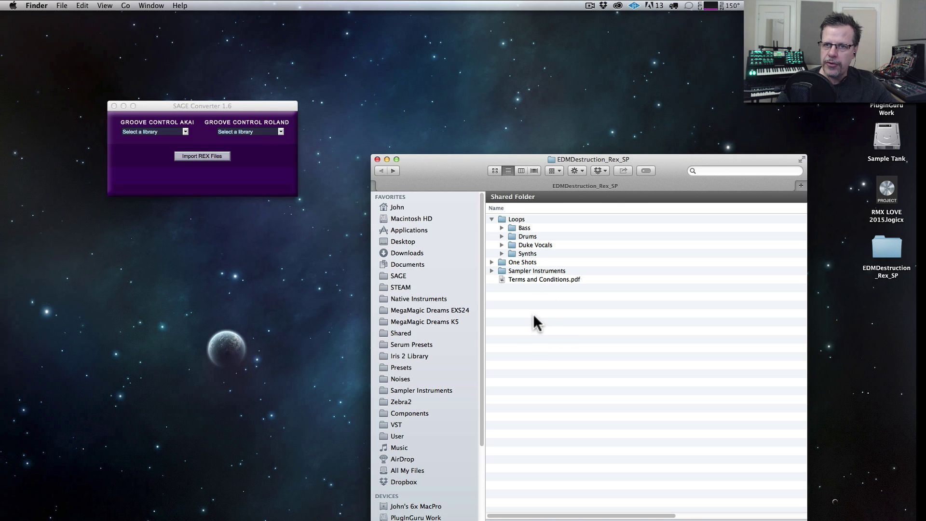
click(875, 272)
click(876, 273)
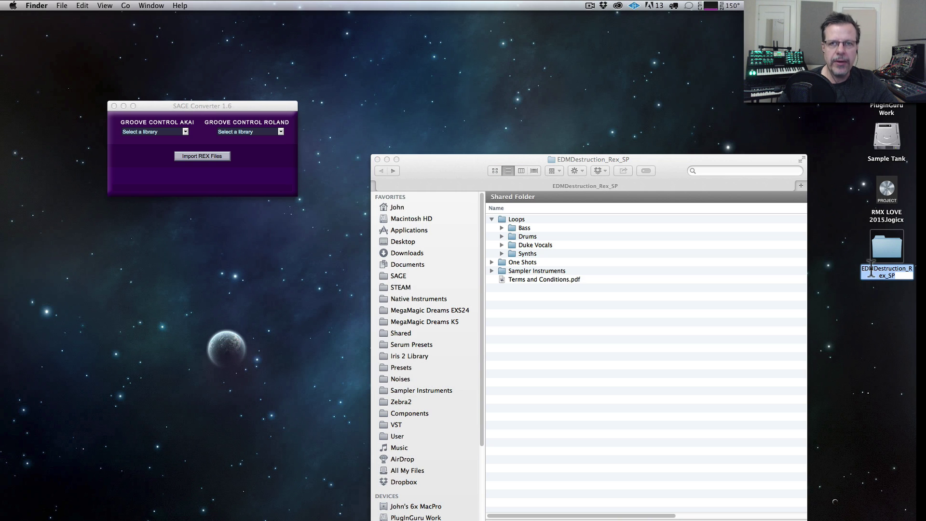
key(Right)
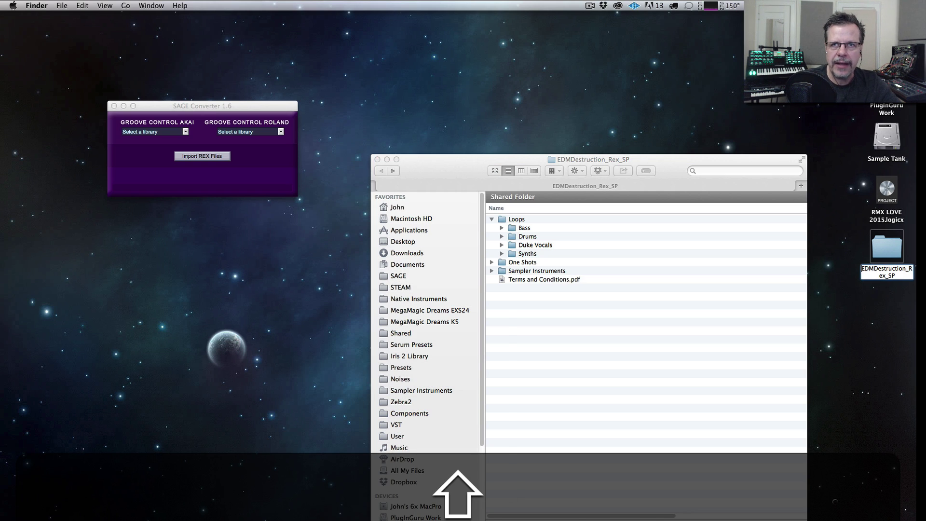
text(SP)
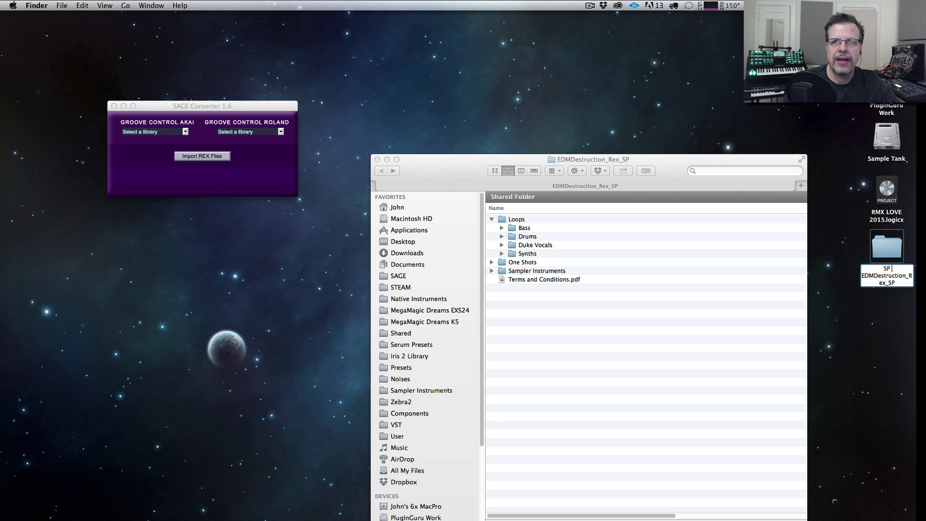
key(Right)
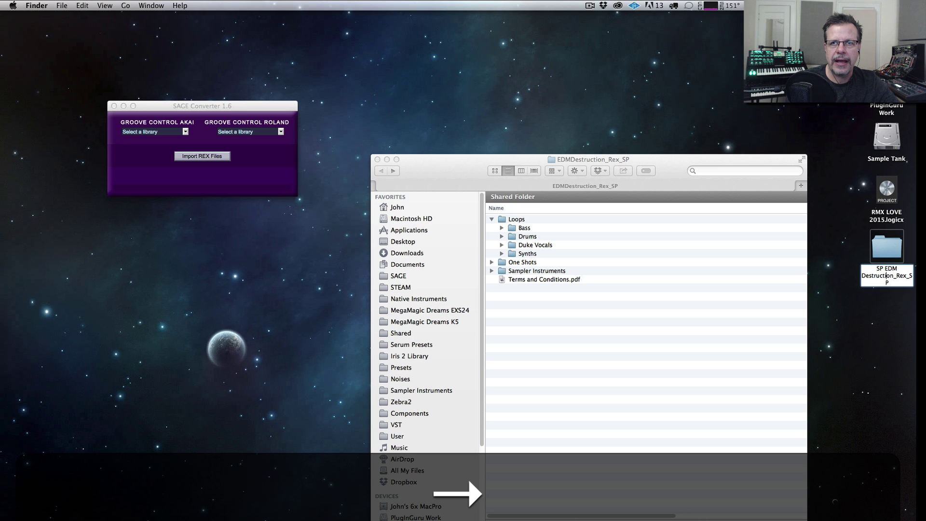
key(Delete)
key(Delete)
key(Delete)
key(Delete)
key(Delete)
key(Delete)
key(Delete)
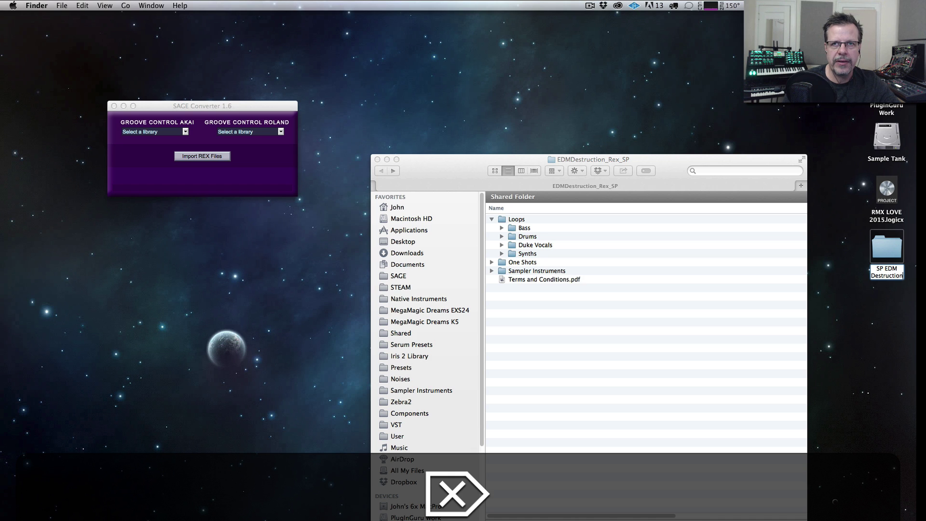
key(Return)
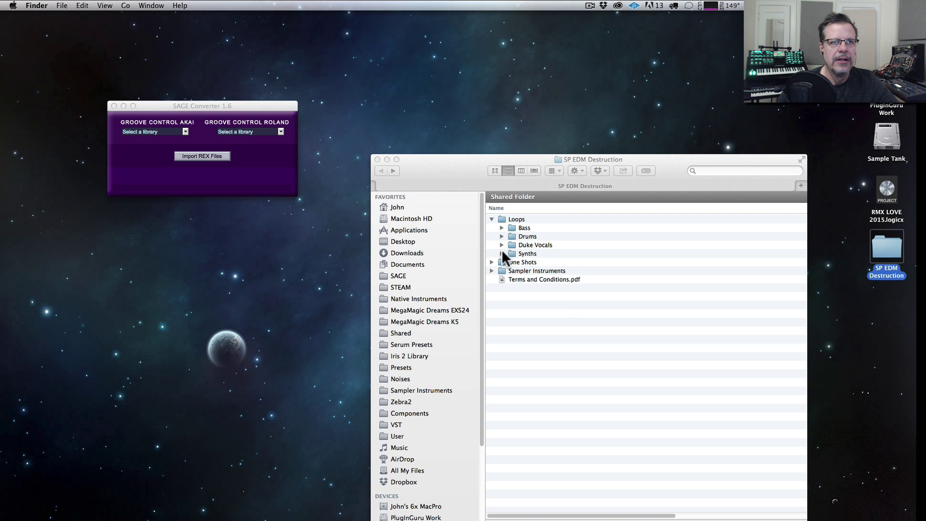
Duplicate the SP EDM Destruction folder as a backup and place the copy lower on the desktop
click(503, 269)
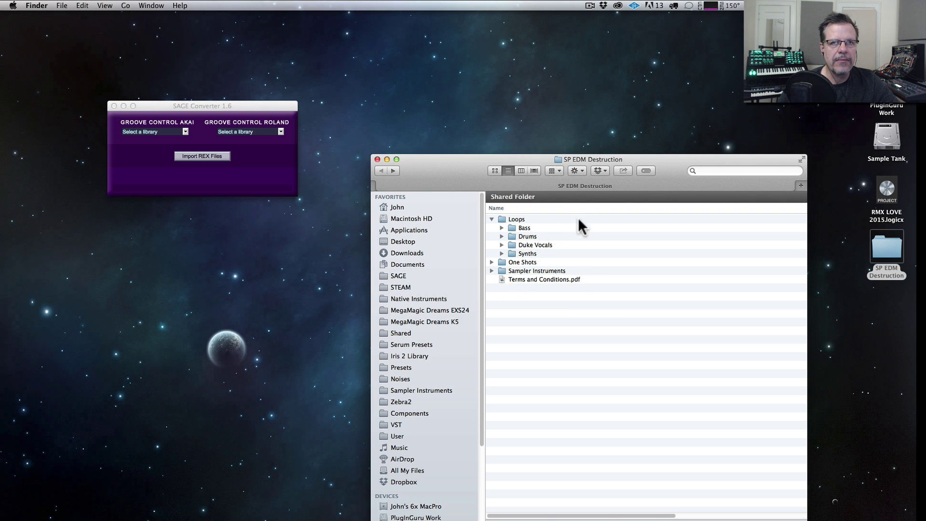
click(889, 250)
key(cmd+d)
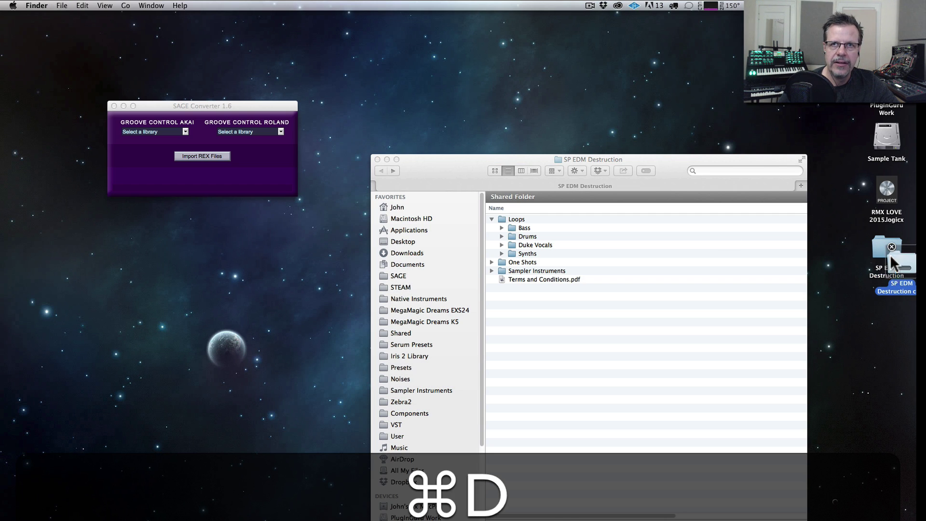
drag(902, 263, 892, 344)
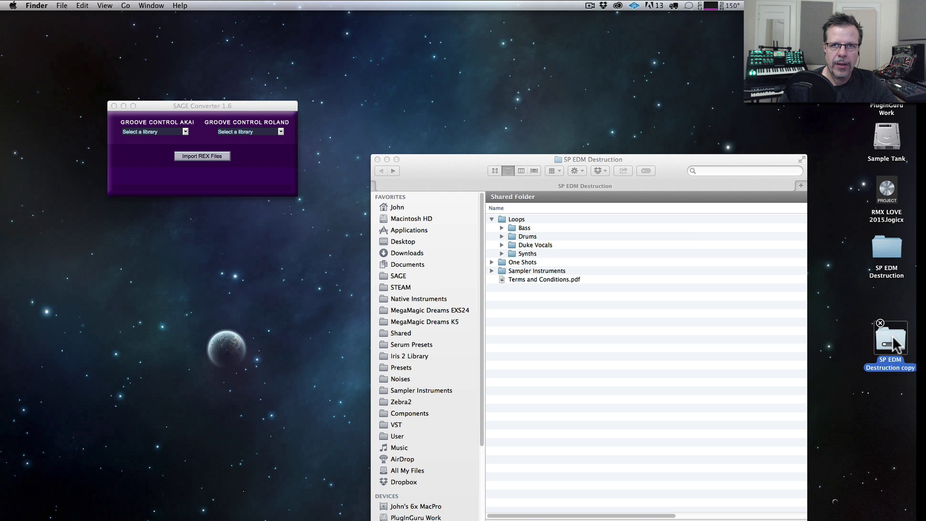
click(664, 185)
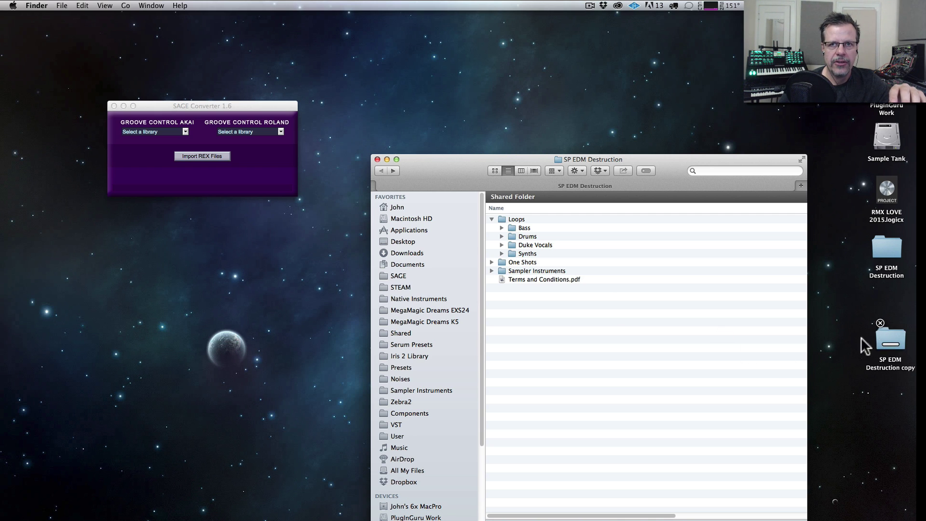
click(849, 347)
drag(896, 343, 885, 459)
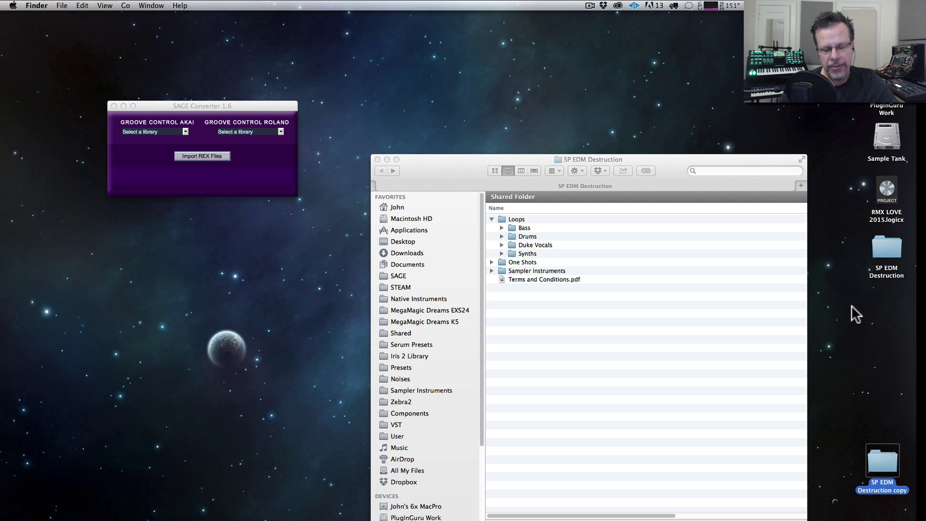
Delete One Shots, Sampler Instruments and Terms and Conditions.pdf from the SP EDM Destruction folder
click(501, 269)
super+click(502, 261)
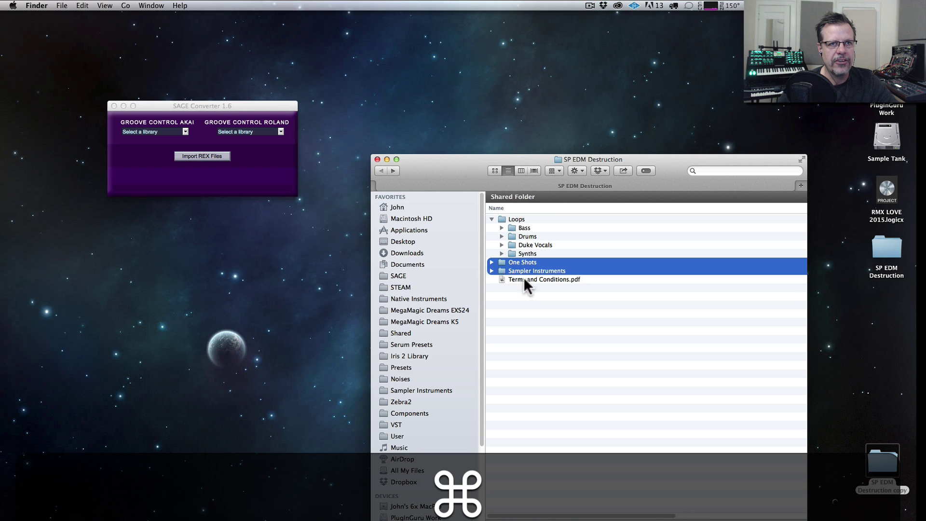
super+click(522, 279)
key(super+BackSpace)
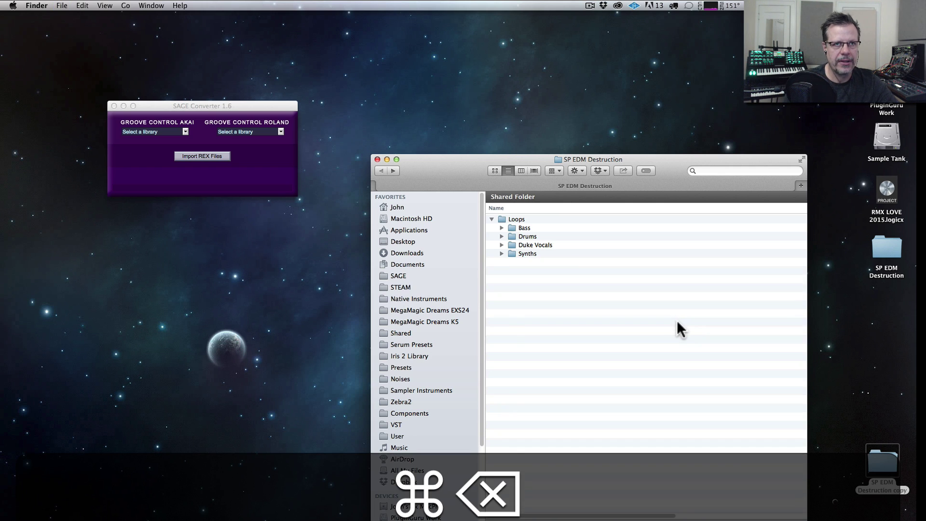
Move Bass, Drums, Duke Vocals and Synths out of Loops into the SP EDM Destruction folder, and delete the emptied Loops folder
drag(548, 233, 516, 279)
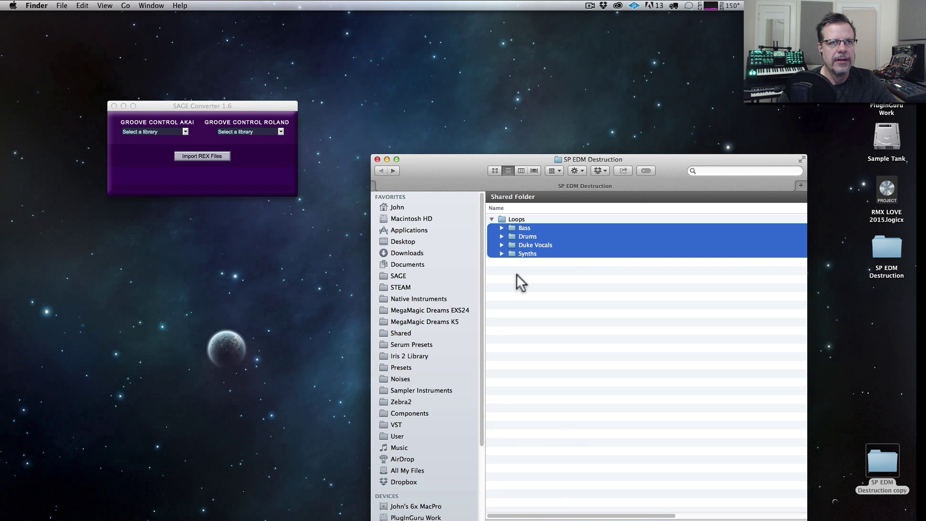
drag(522, 225, 606, 216)
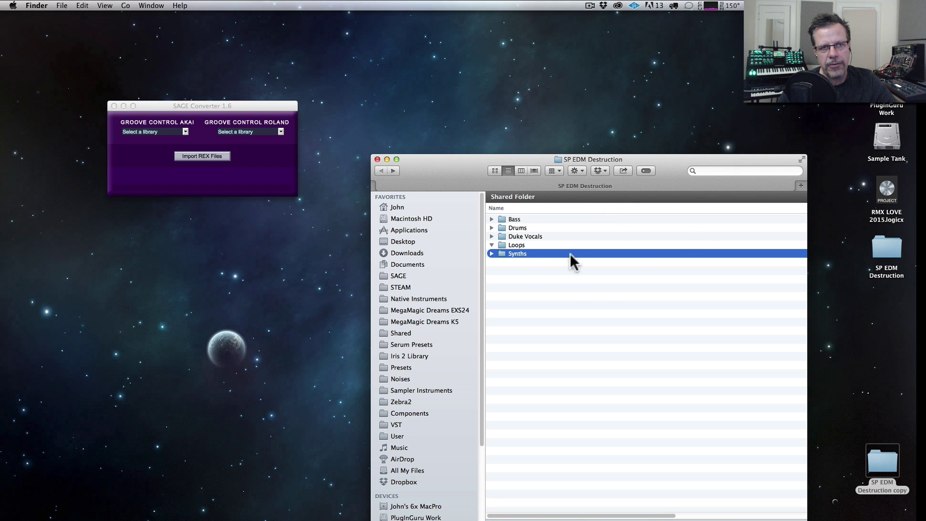
click(501, 242)
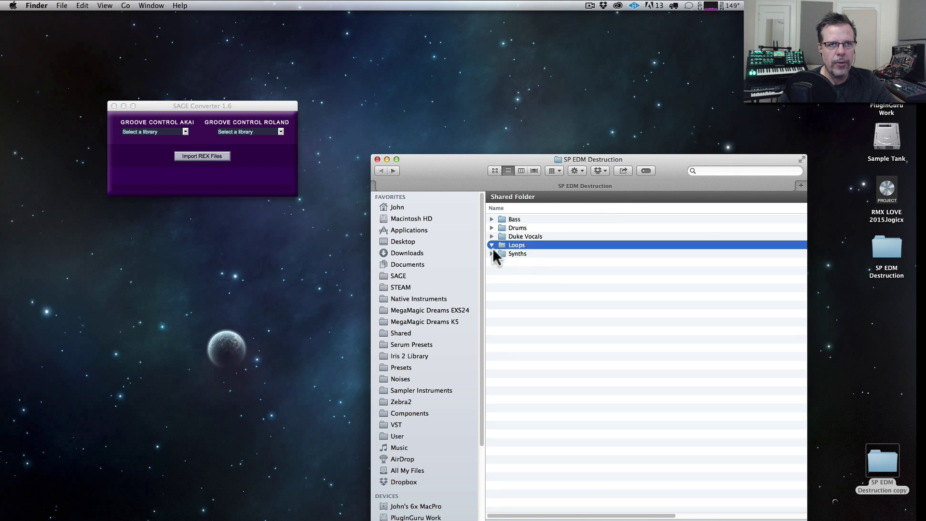
key(super+BackSpace)
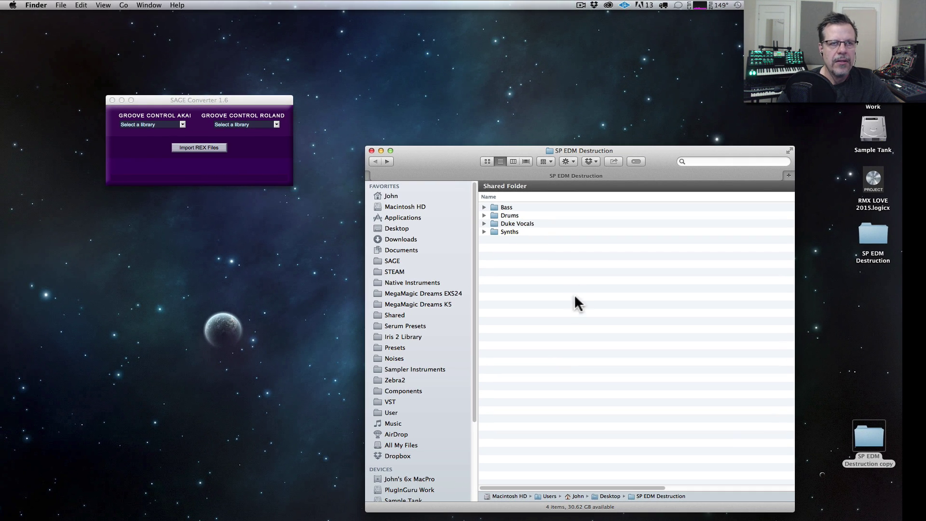
Open the Bass folder and look through its REX loops
double_click(497, 207)
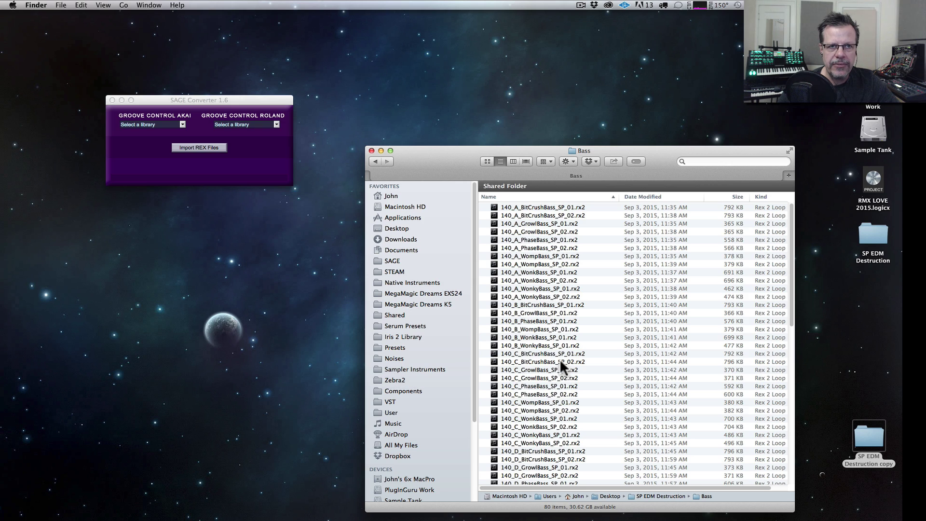
scroll(543, 365, down, 10)
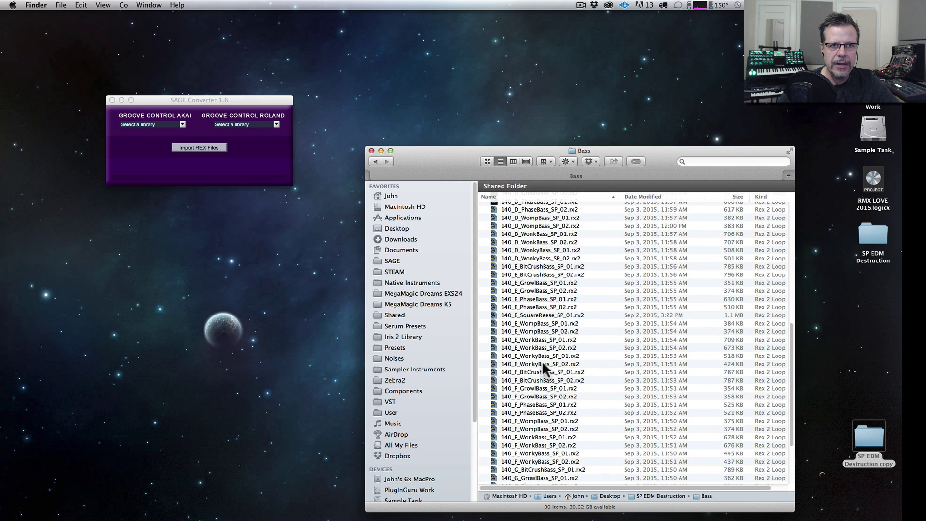
Select all files in the Bass folder and open them in A Better Finder Rename 9
scroll(543, 365, down, 3)
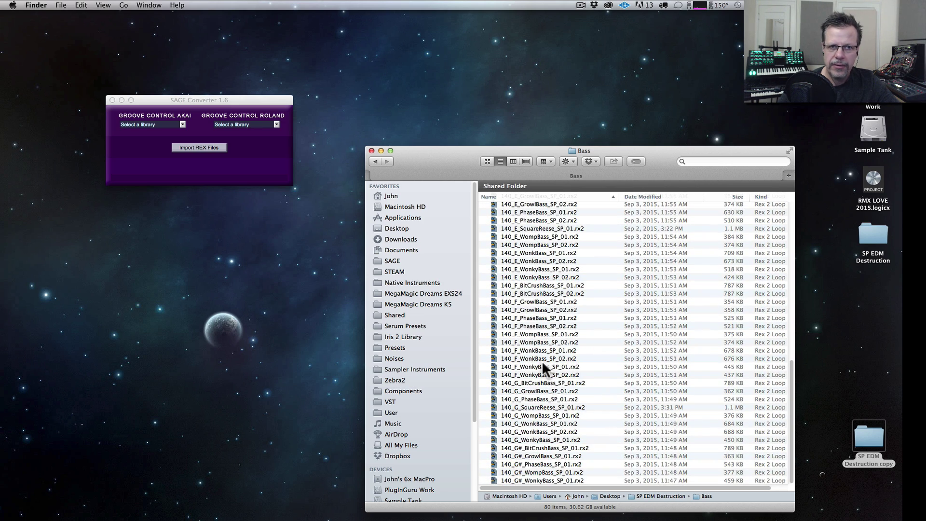
scroll(542, 360, up, 12)
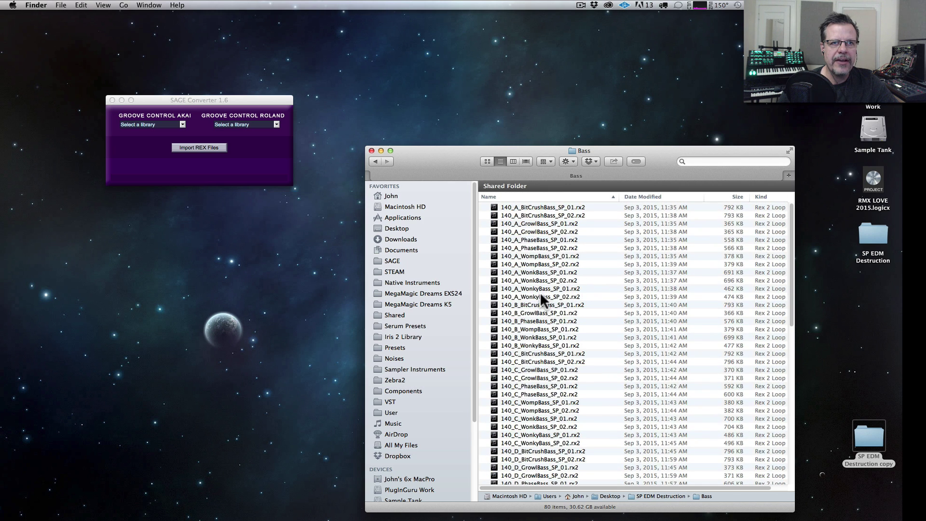
click(539, 255)
key(super+a)
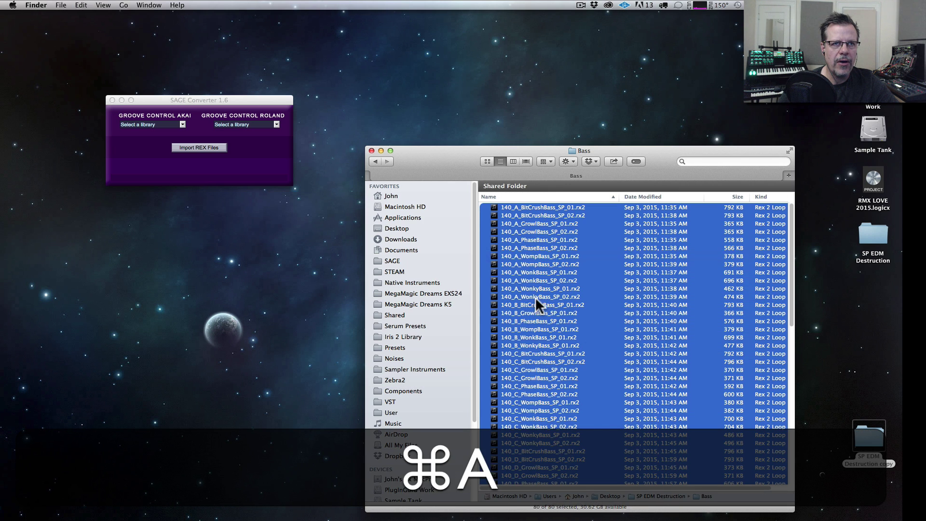
ctrl+click(527, 290)
click(589, 486)
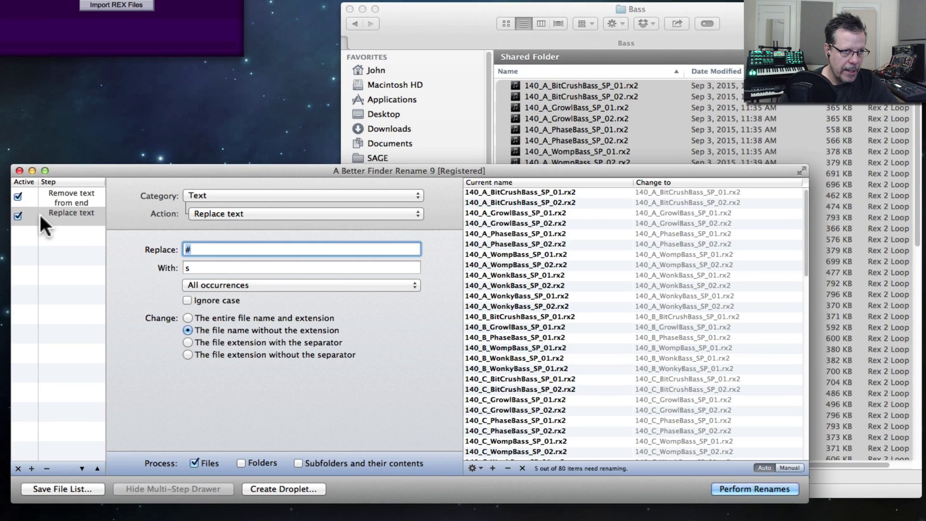
Deactivate the "Remove text from end" rename step and bring up the settings of the "Replace text" step
click(17, 193)
click(17, 196)
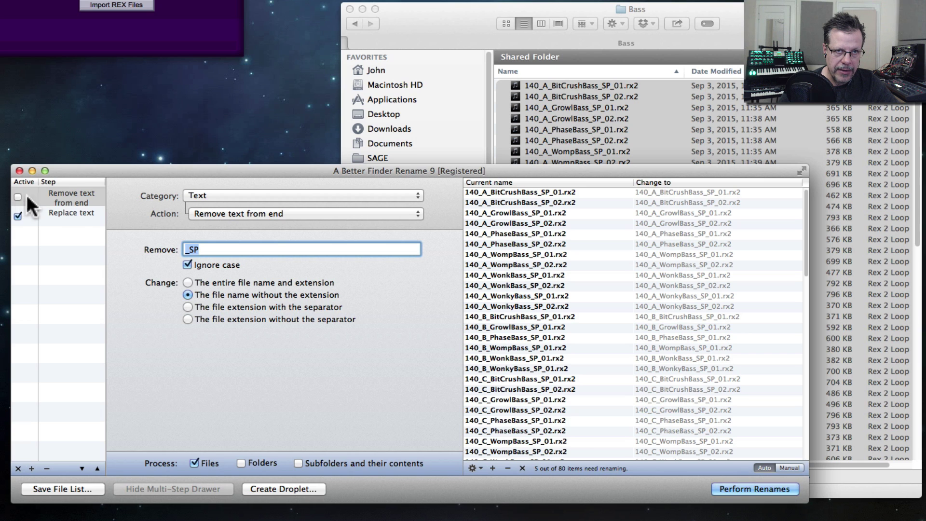
click(69, 212)
Replace all occurrences of "_SP" with nothing and perform the renames on the Bass files
click(200, 249)
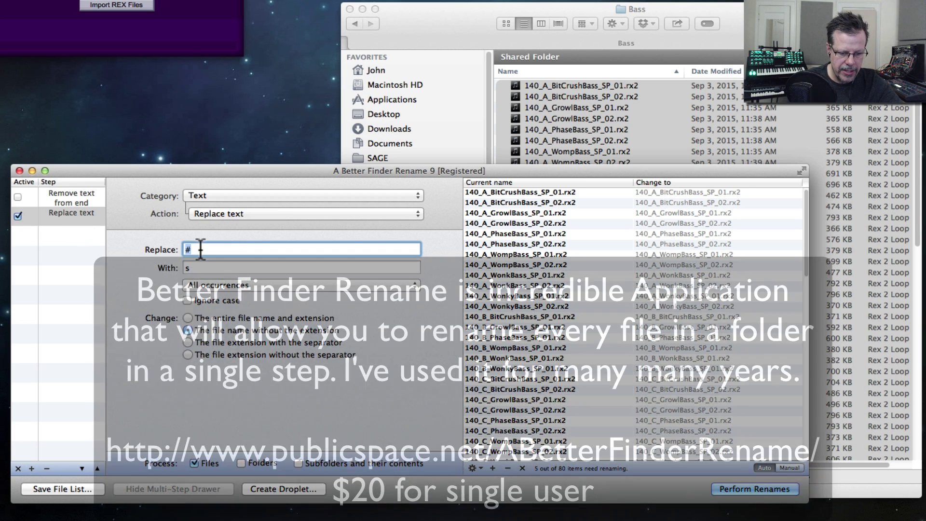
text(sp)
key(Tab)
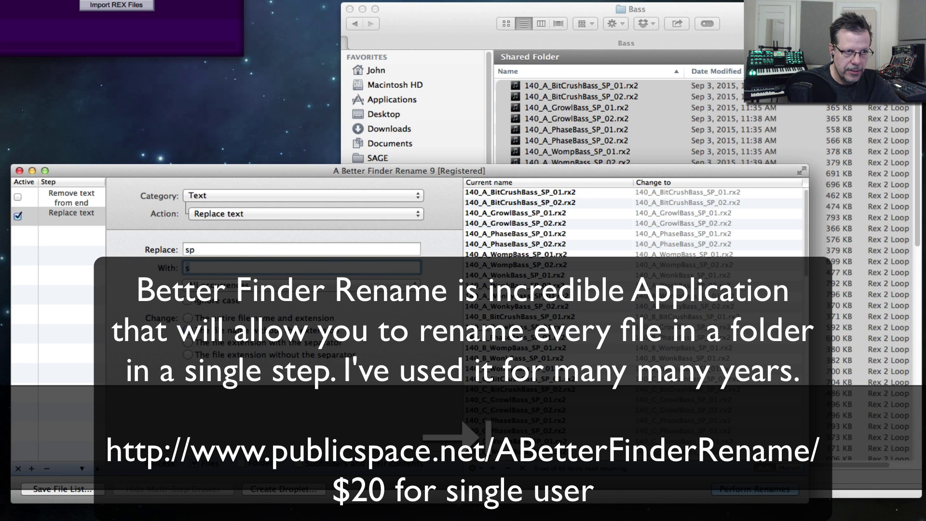
key(BackSpace)
key(shift+Tab)
text(SP)
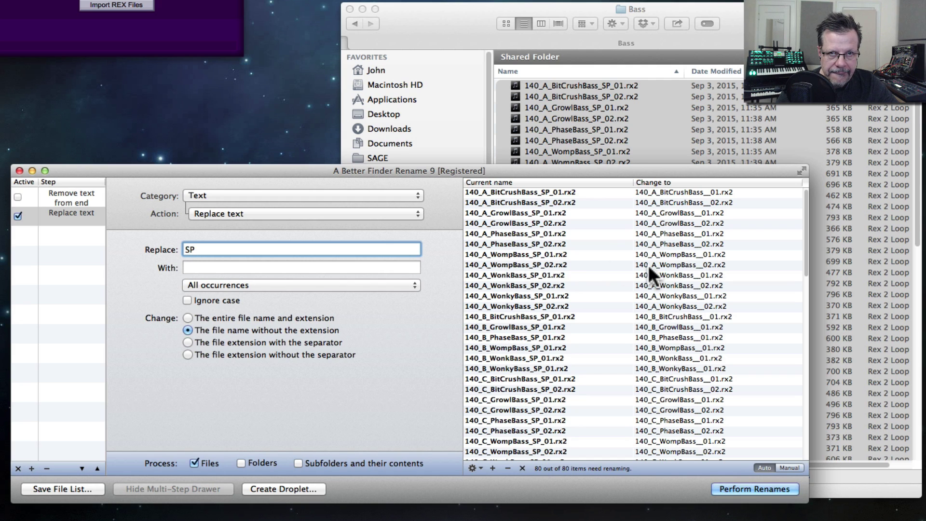
key(Left)
key(Left)
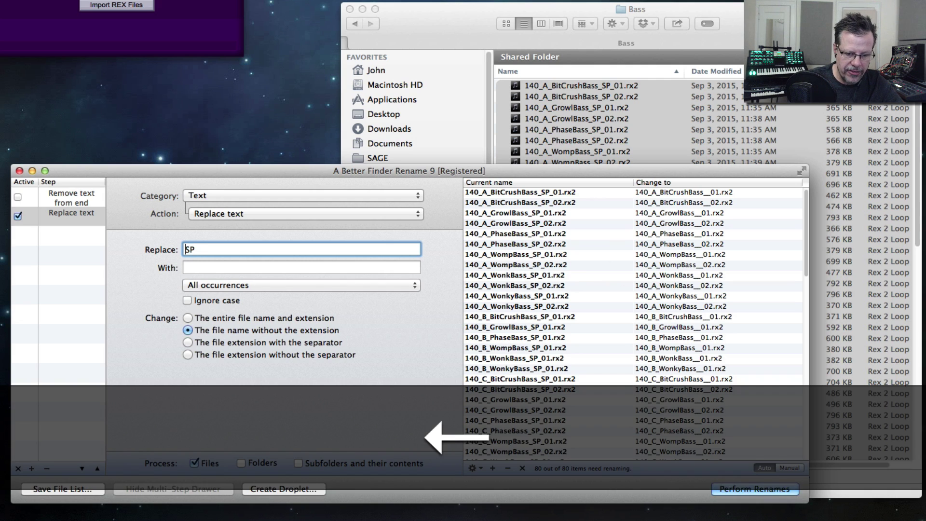
text(_)
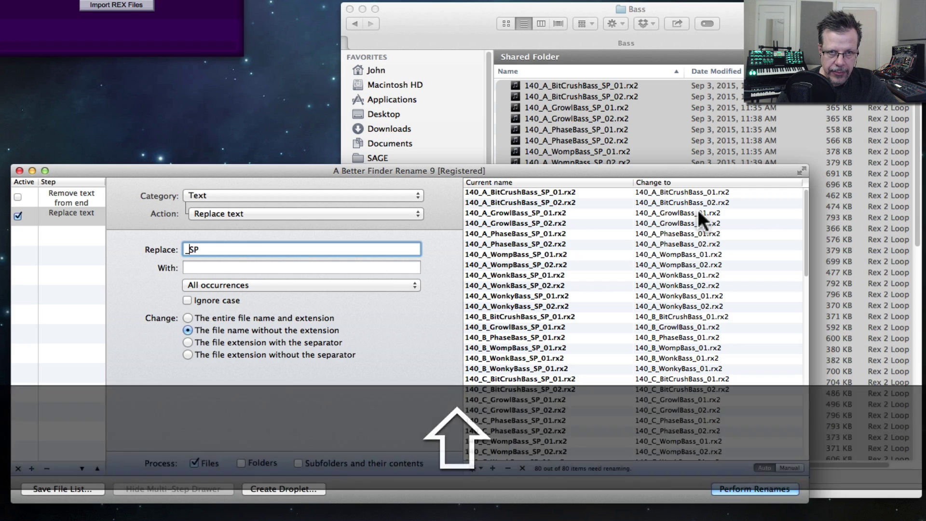
click(755, 487)
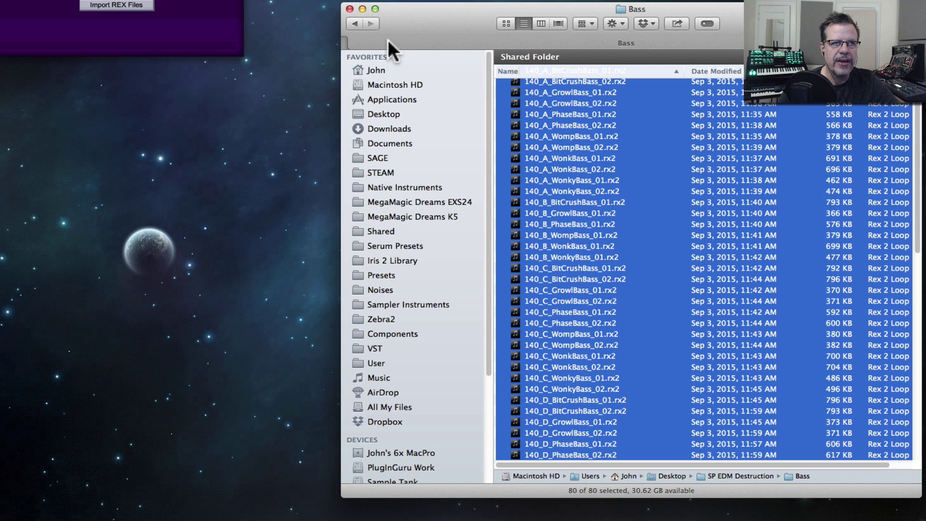
Remove "_SP" from the names of all files in the Drums folder with A Better Finder Rename 9
click(355, 23)
double_click(537, 96)
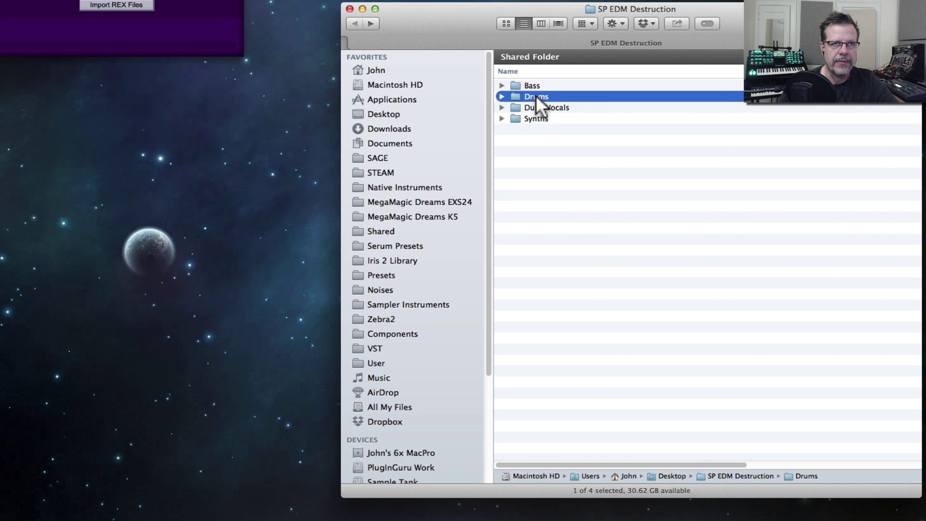
key(super+a)
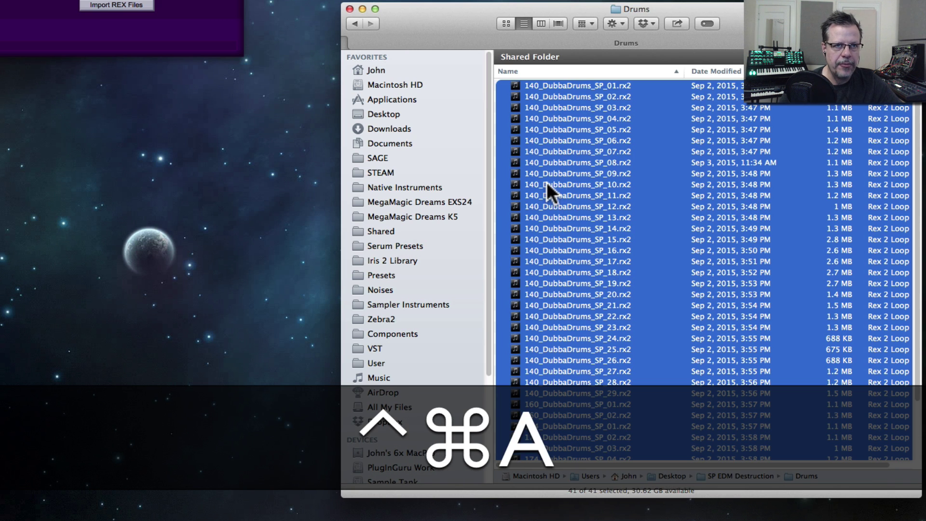
ctrl+click(560, 184)
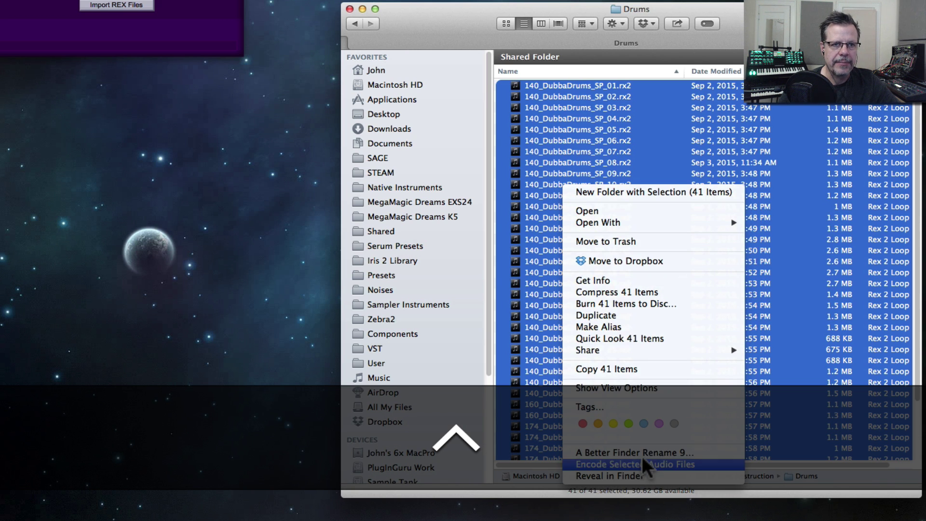
click(640, 451)
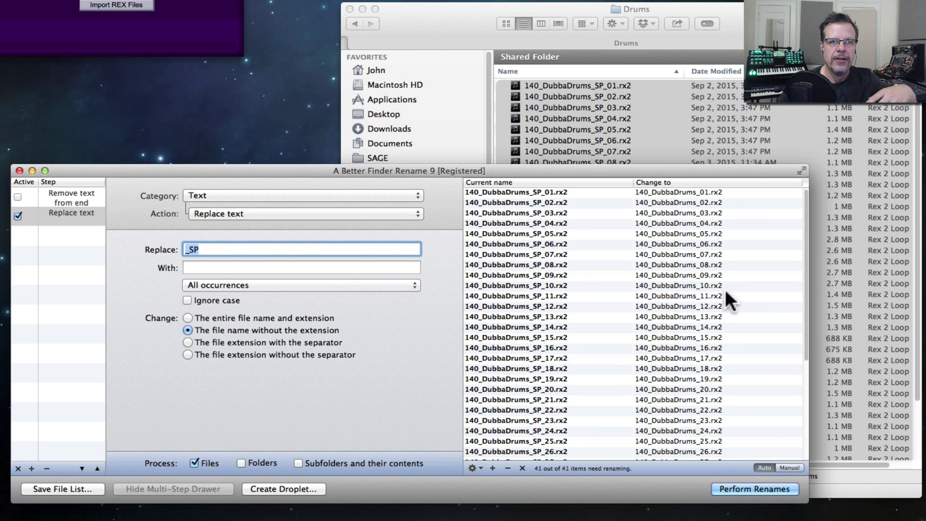
click(760, 490)
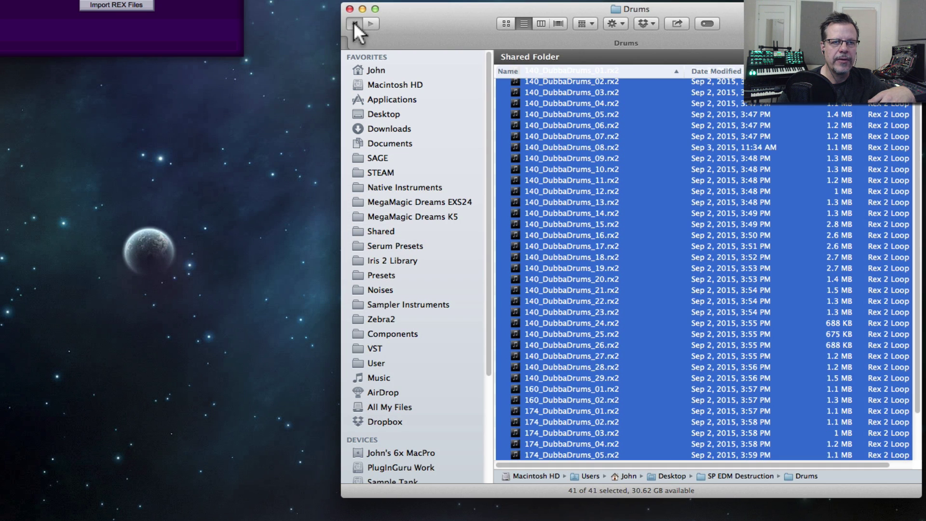
Remove "_SP" from the names of all files in the Duke Vocals folder with A Better Finder Rename 9
click(355, 23)
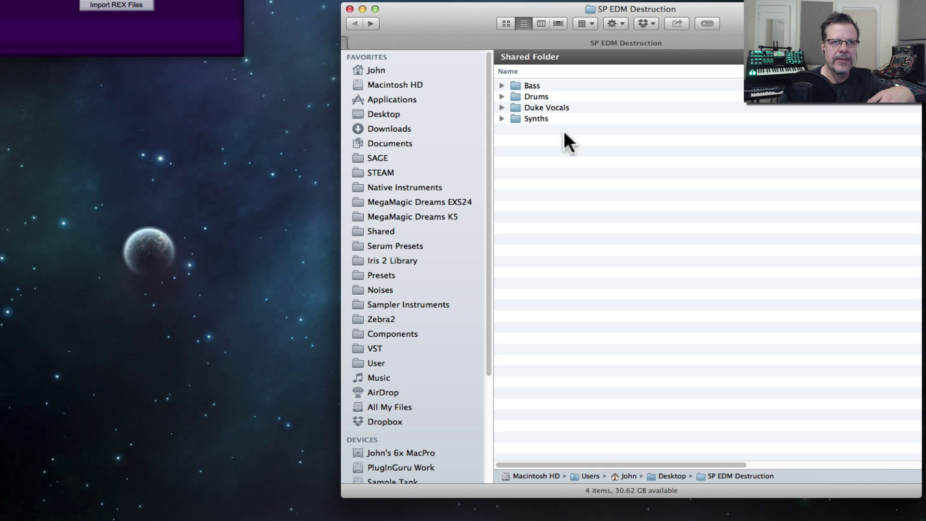
double_click(555, 107)
key(super+a)
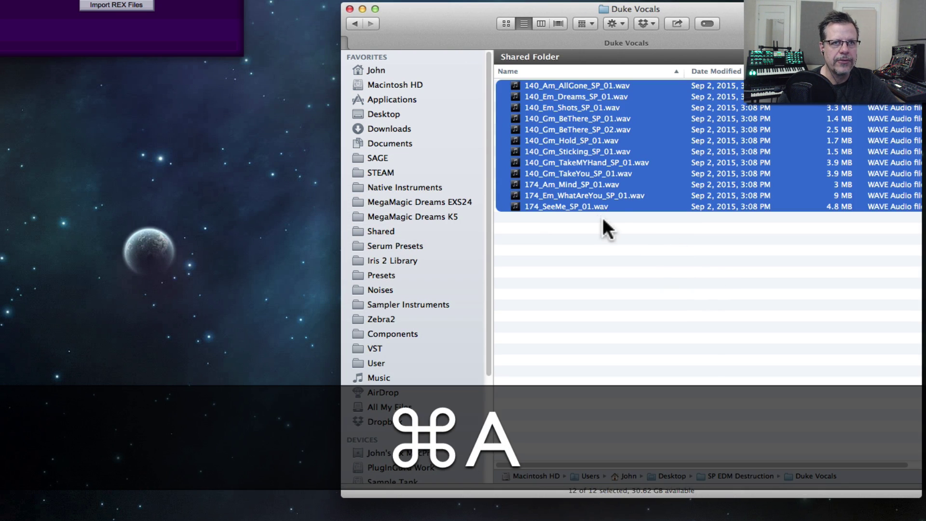
ctrl+click(583, 208)
click(626, 472)
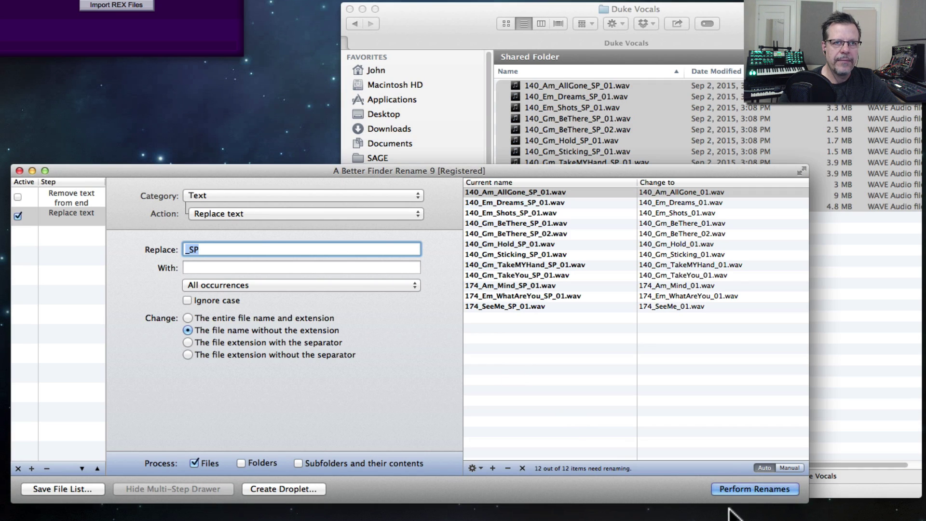
click(759, 489)
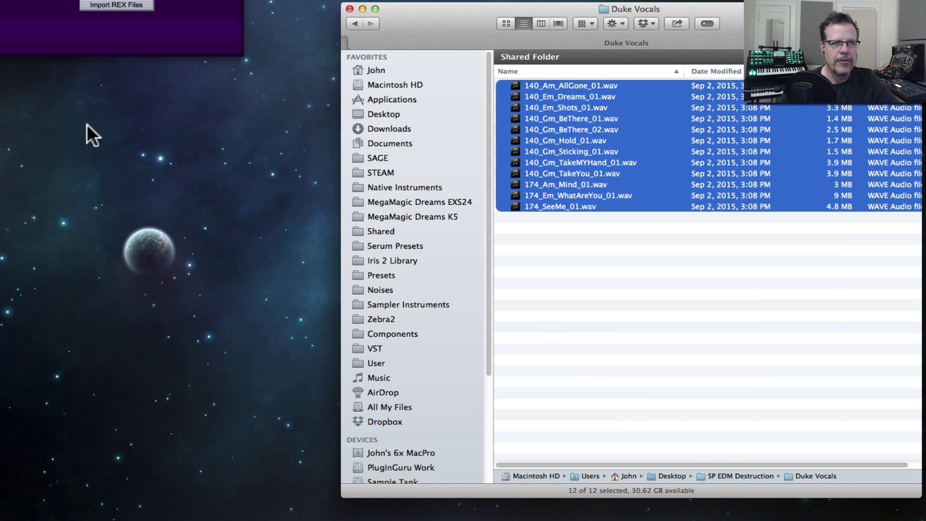
Remove "_SP" from the names of all files in the Synths folder with A Better Finder Rename 9
click(355, 24)
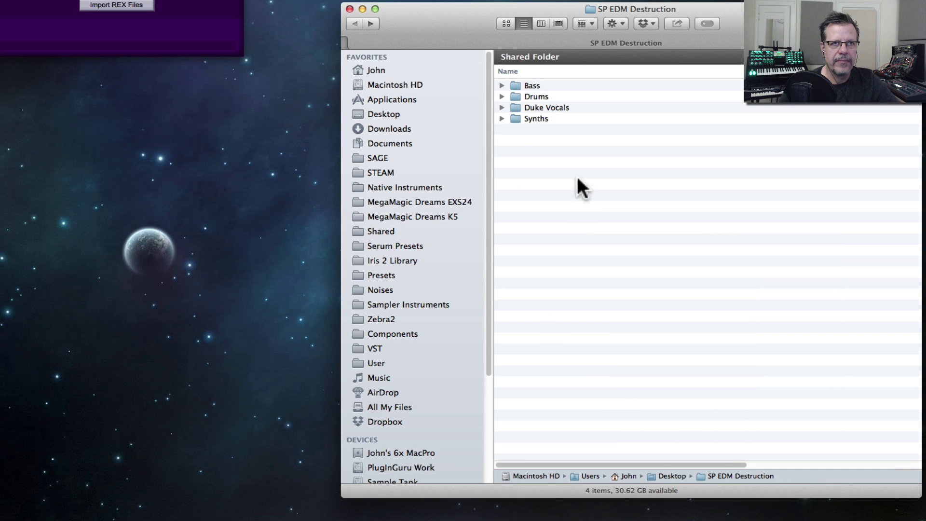
double_click(534, 115)
key(super+a)
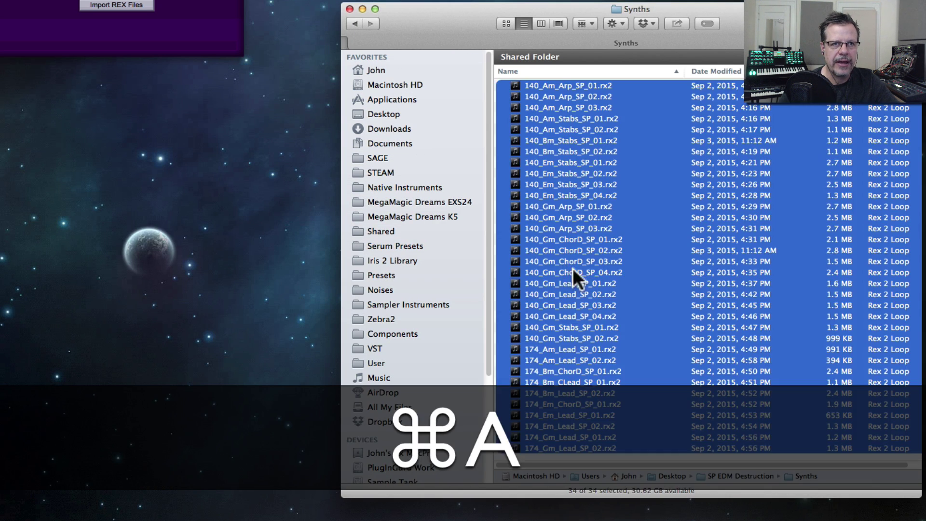
ctrl+click(556, 222)
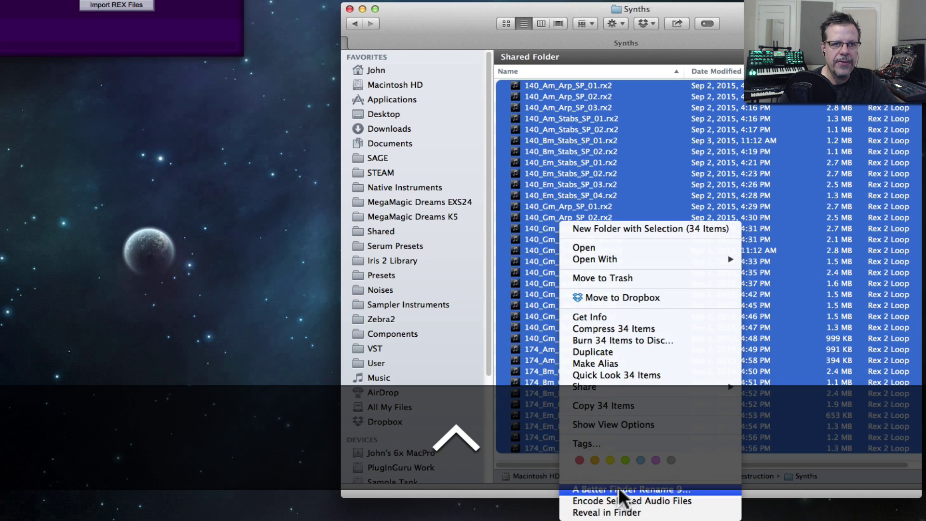
click(620, 498)
click(760, 489)
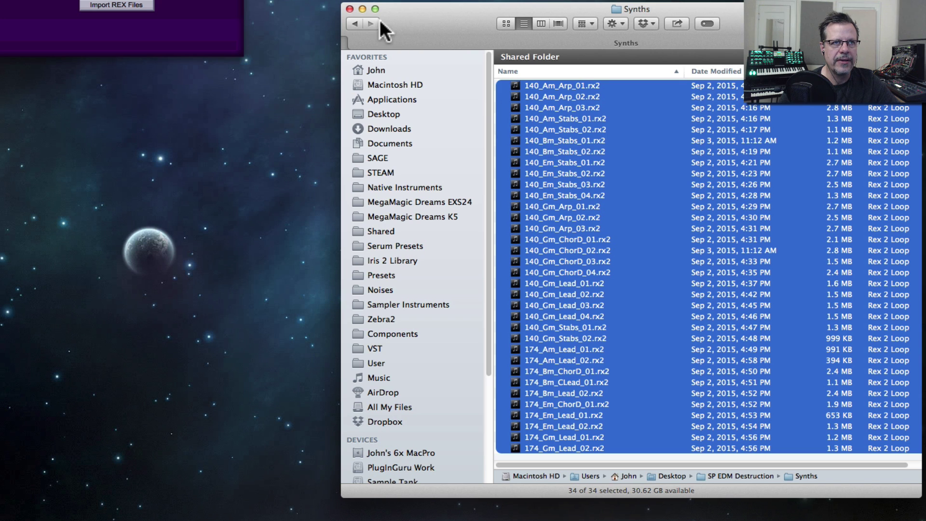
Check the Bass folder's contents, and create a new folder named "Bass B" in SP EDM Destruction
click(355, 24)
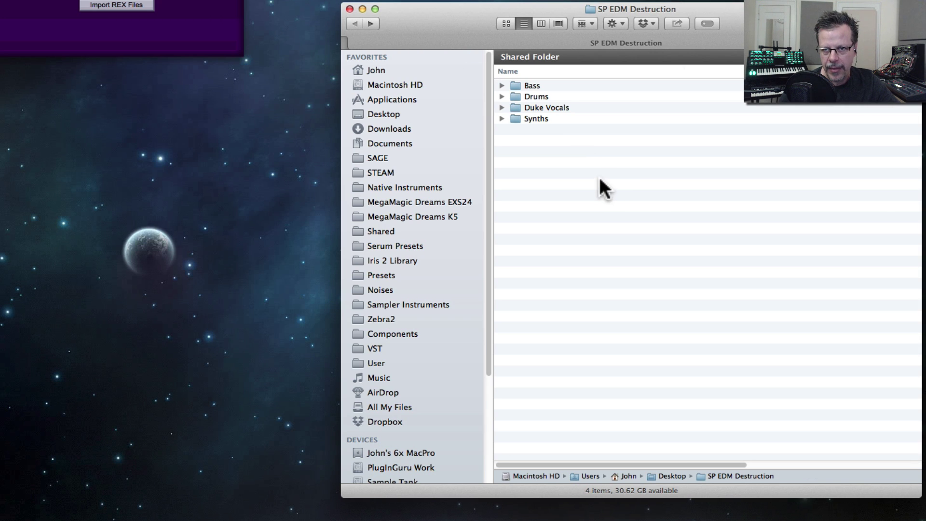
double_click(514, 82)
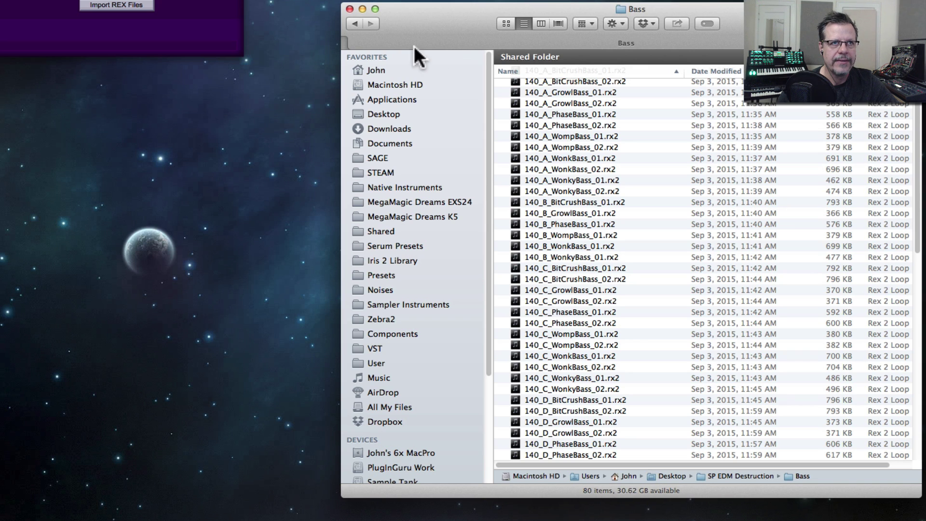
click(354, 24)
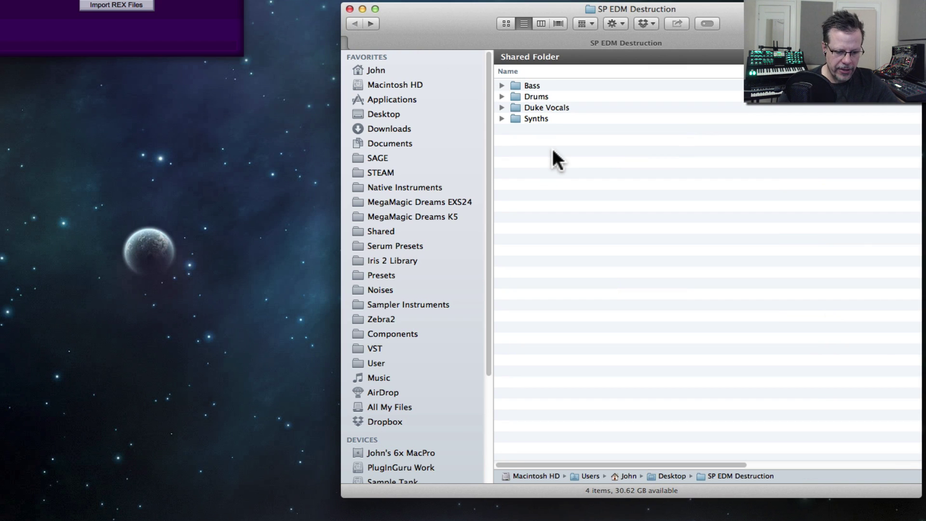
key(shift+super+n)
text(Bass B)
key(Return)
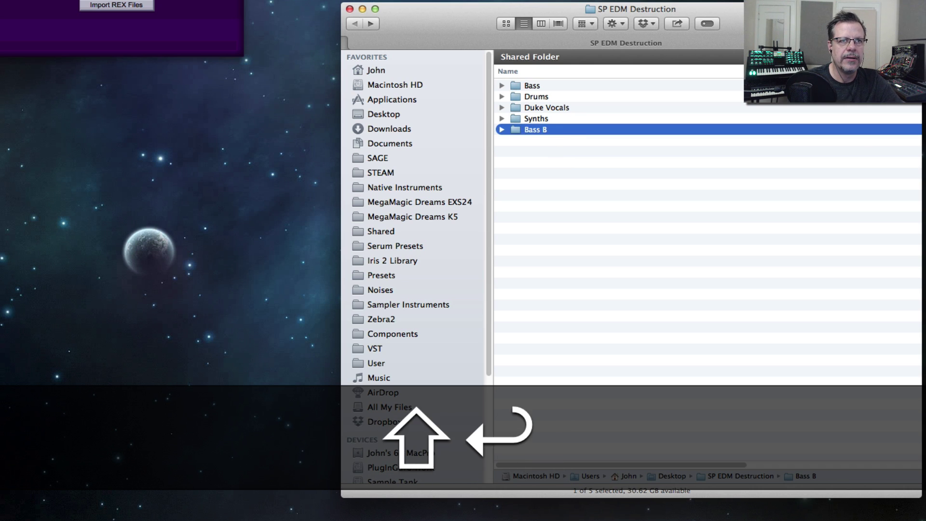
Rename the Bass folder as "Bass A"
key(Up)
key(Up)
key(Up)
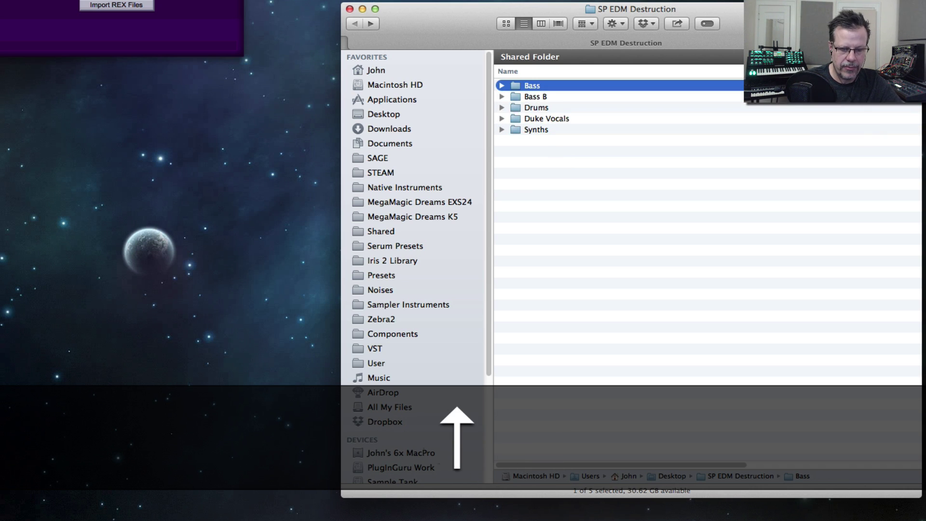
key(Return)
key(Right)
text(A)
key(Return)
Move the files from 140_E_BitCrushBass_01.rx2 through the last one out of Bass A into Bass B, and reopen Bass A
super+double_click(513, 83)
scroll(580, 118, down, 15)
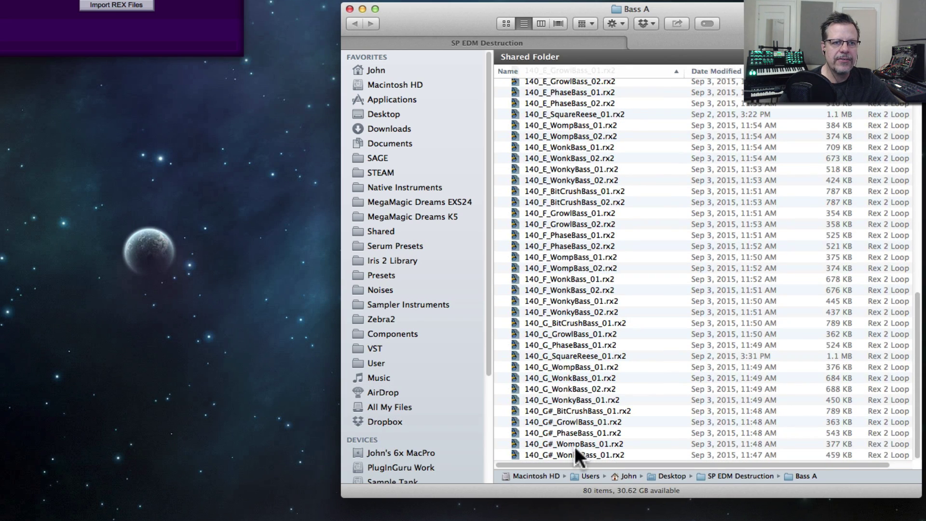
click(575, 450)
scroll(588, 333, up, 8)
shift+click(585, 266)
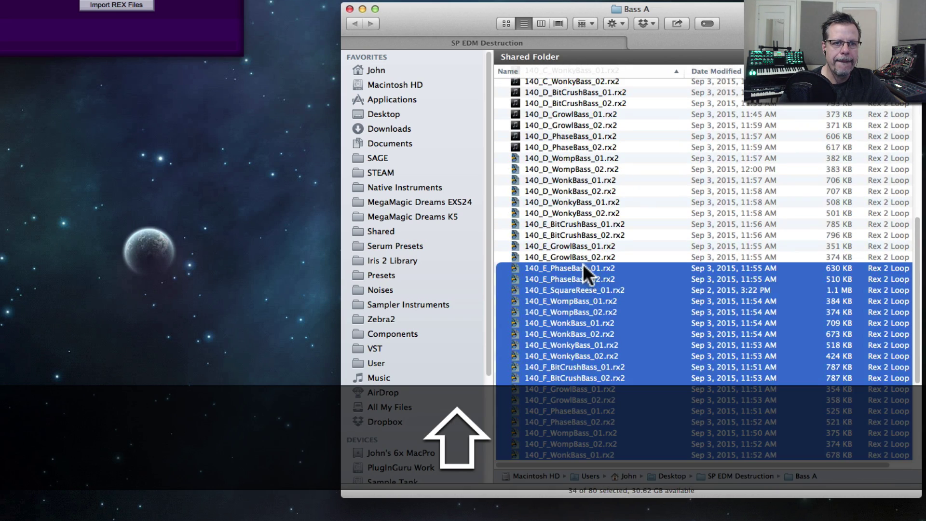
shift+click(573, 235)
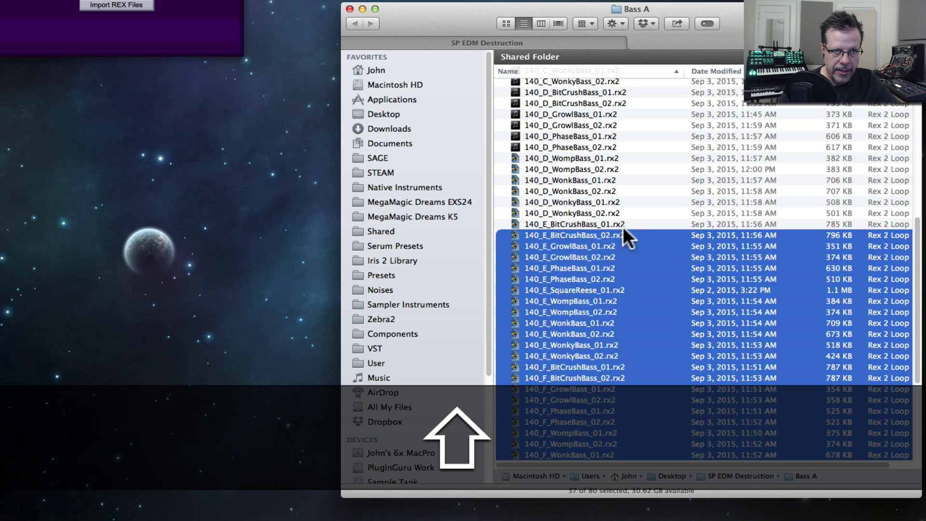
shift+click(571, 224)
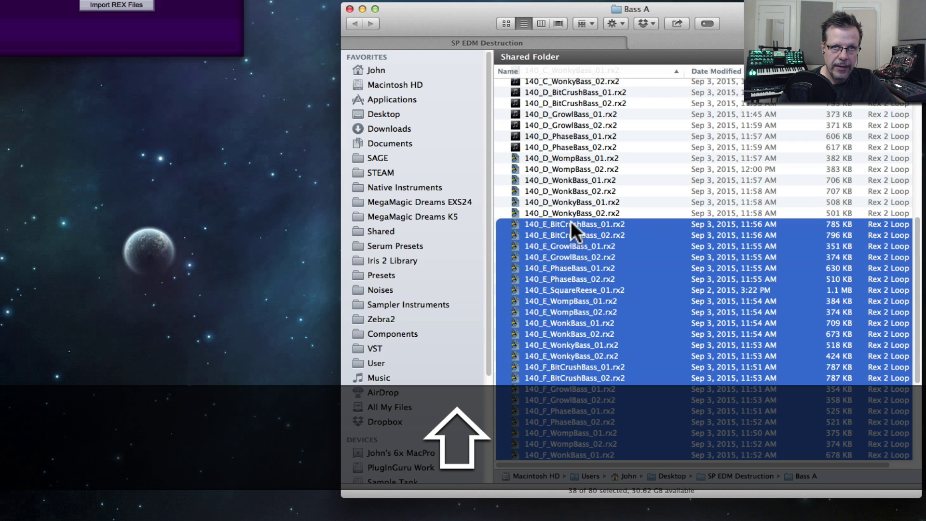
drag(571, 220, 535, 92)
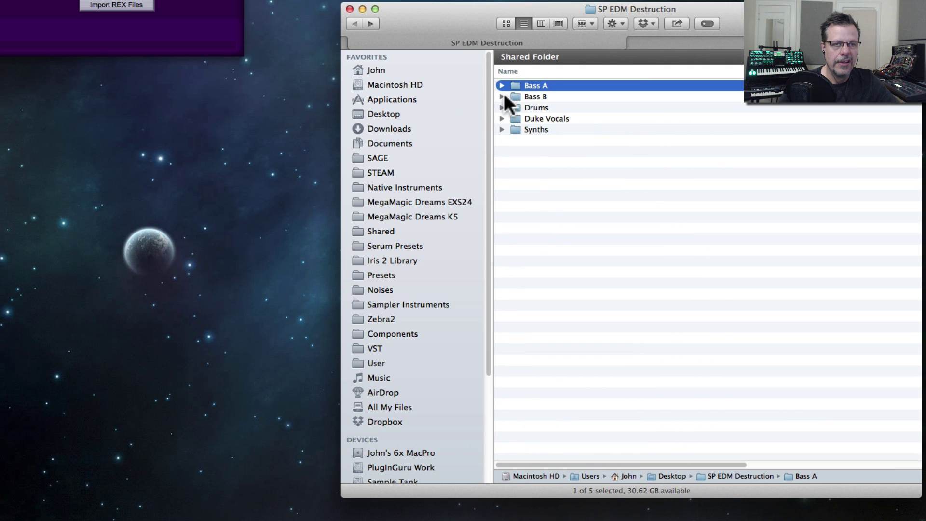
double_click(557, 86)
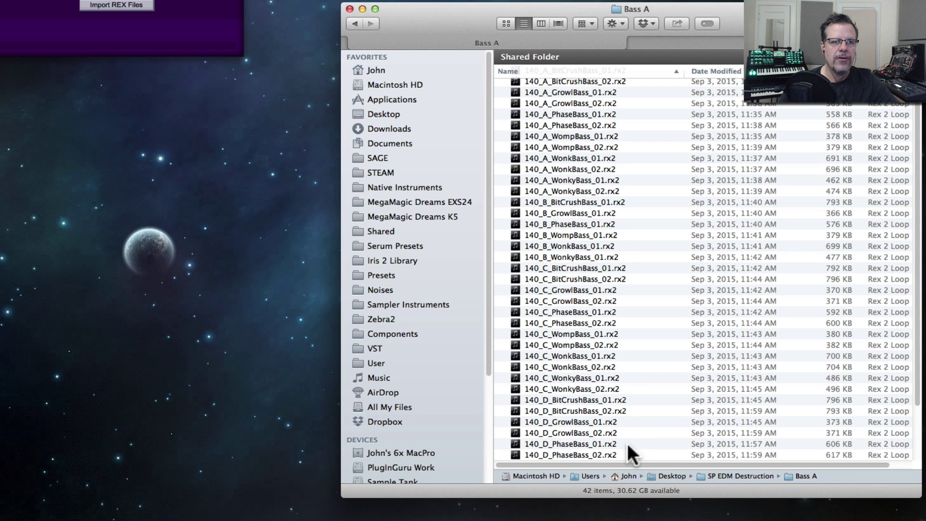
Check the contents of the Bass B and Duke Vocals folders in SP EDM Destruction, and close the folder window
click(353, 22)
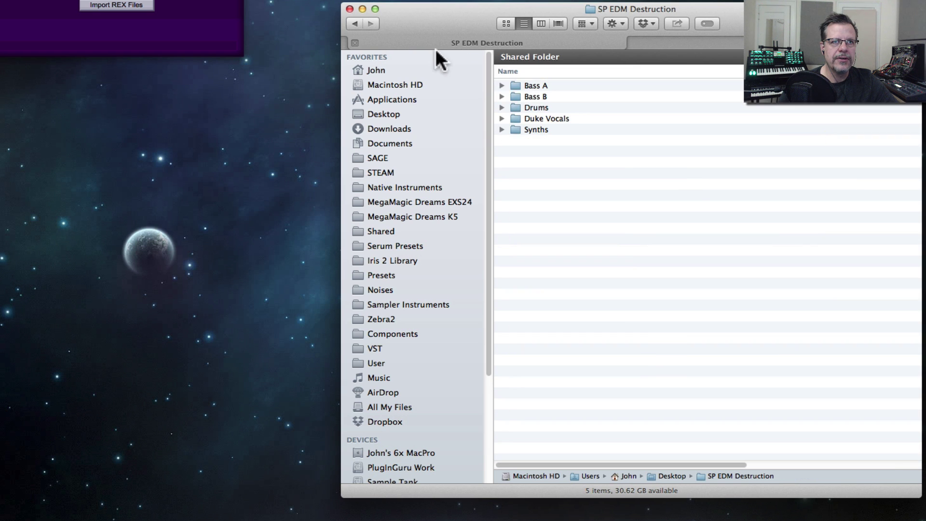
double_click(532, 95)
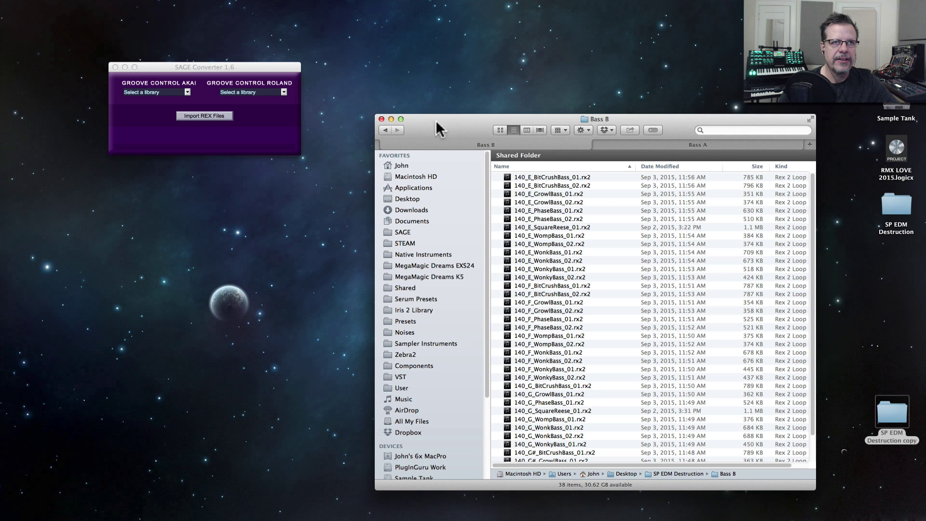
click(383, 127)
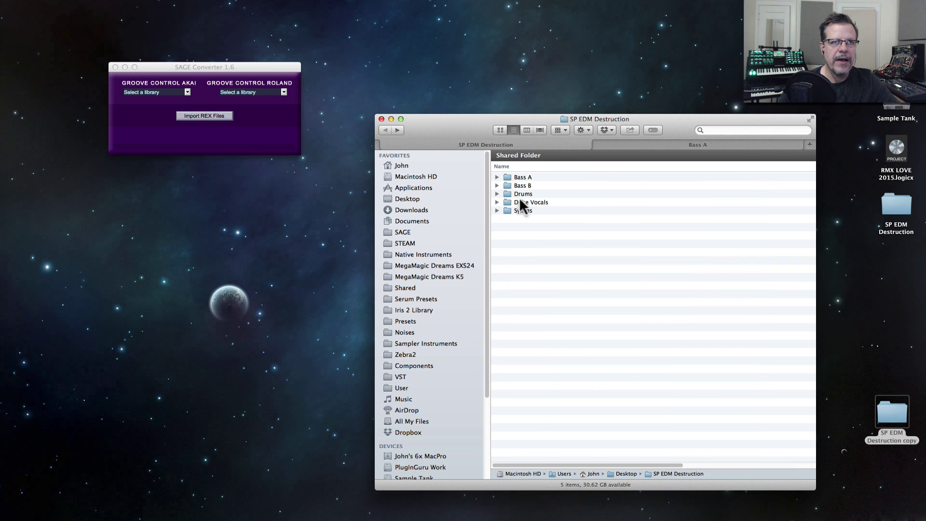
click(497, 202)
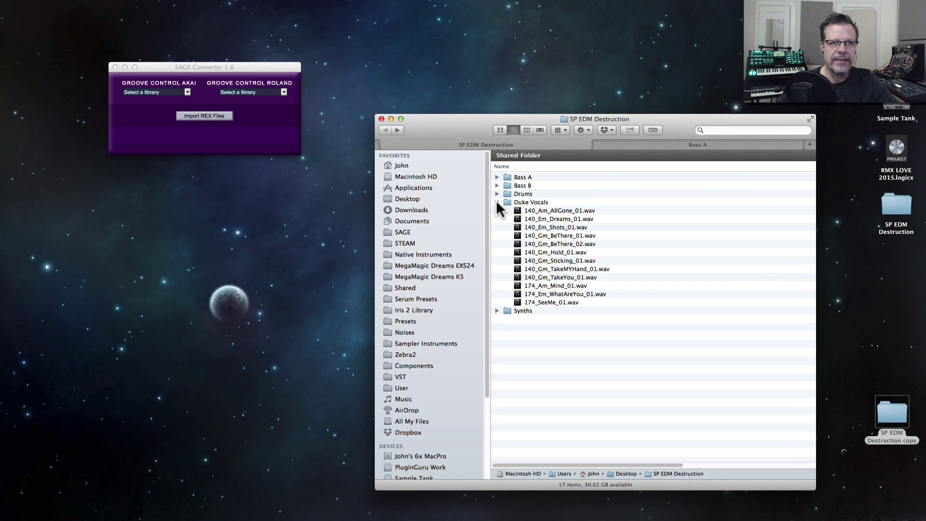
click(497, 202)
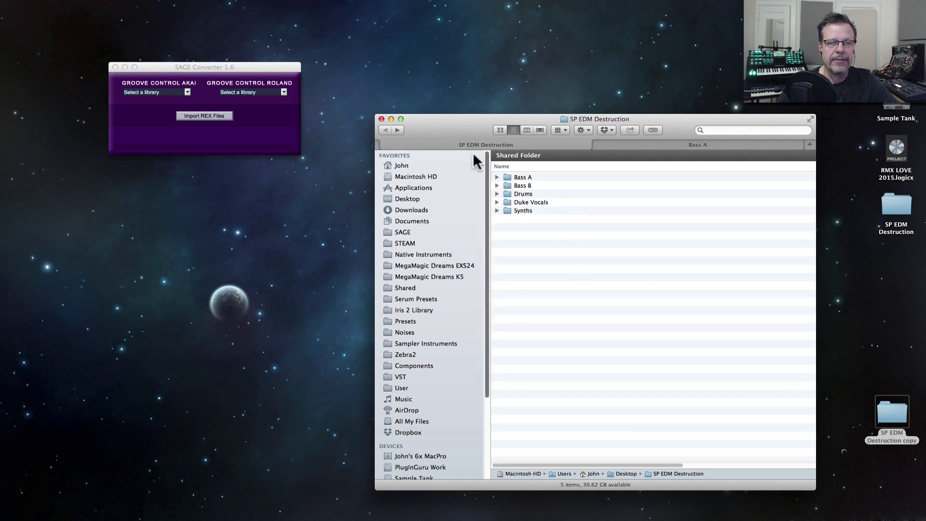
click(596, 145)
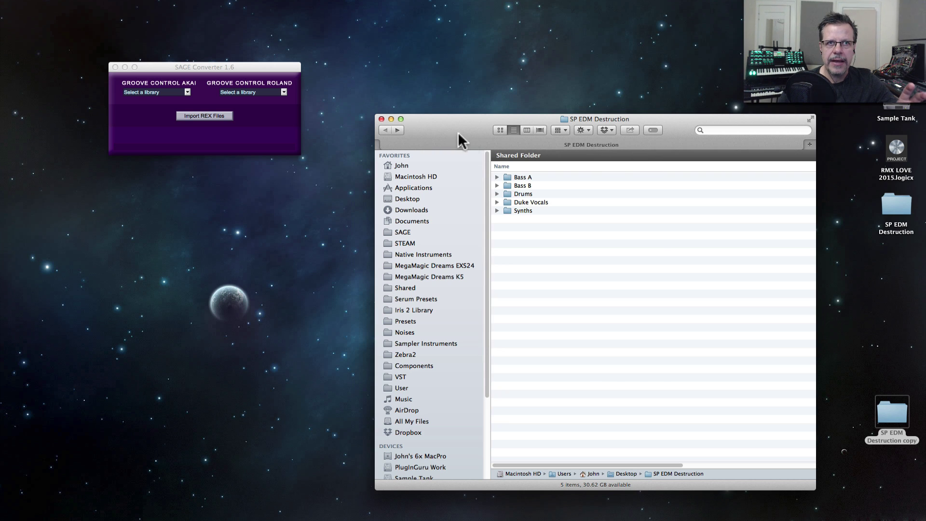
click(382, 118)
click(908, 206)
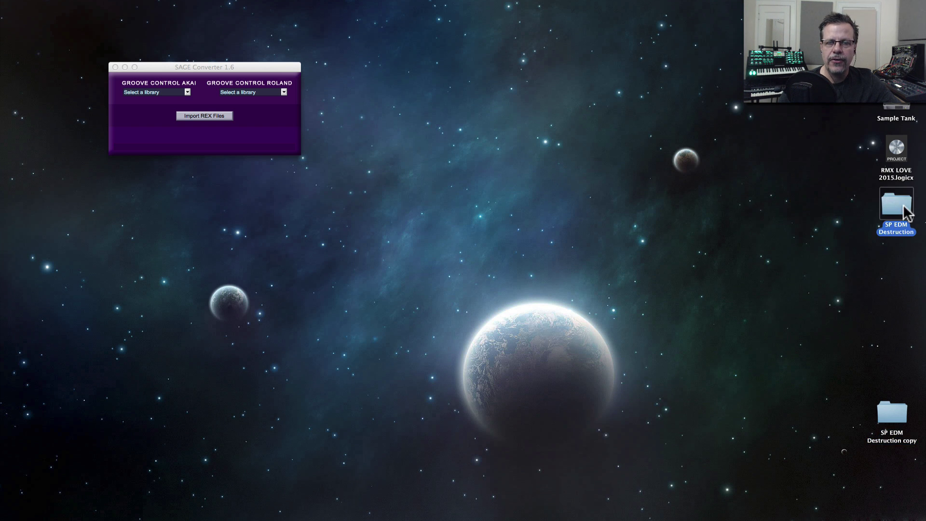
click(209, 135)
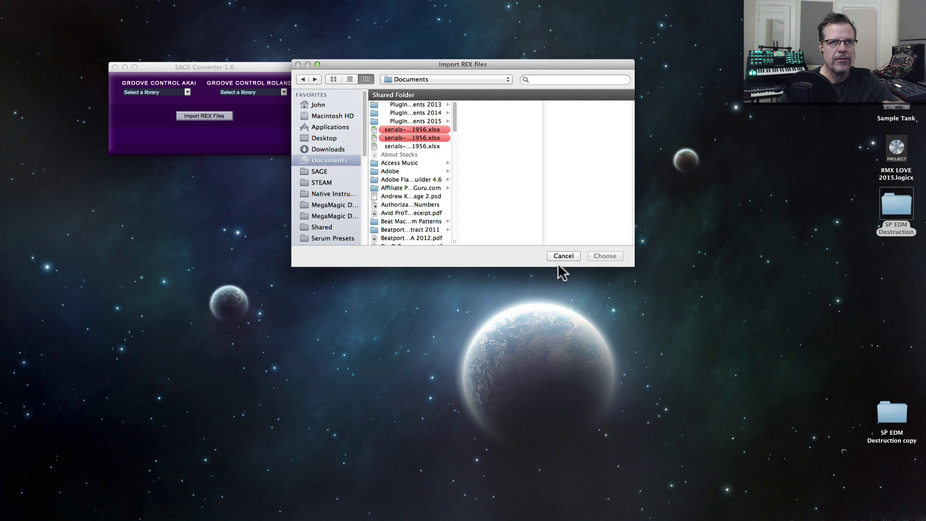
click(563, 255)
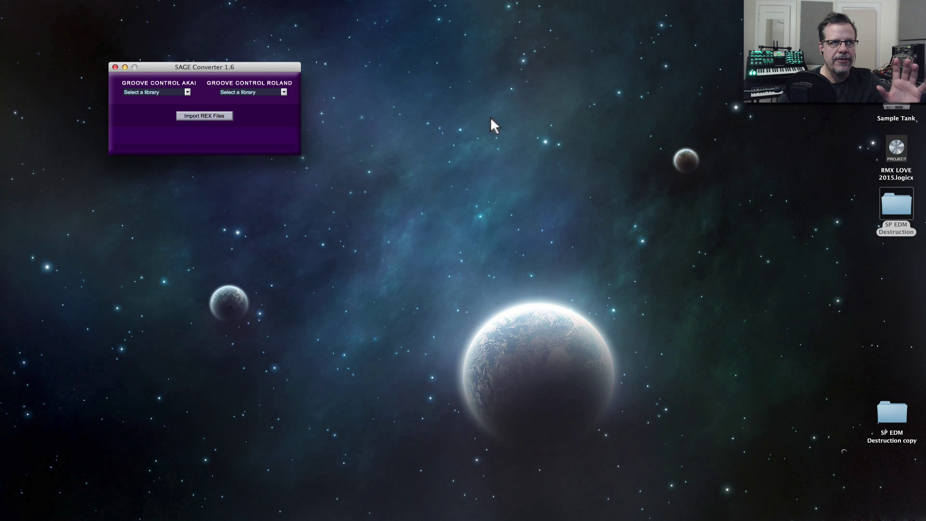
Place the SAGE Converter window and the SP EDM Destruction folder closer together on the desktop, and check the folder's subfolders
drag(280, 70, 373, 52)
drag(897, 209, 791, 234)
double_click(791, 235)
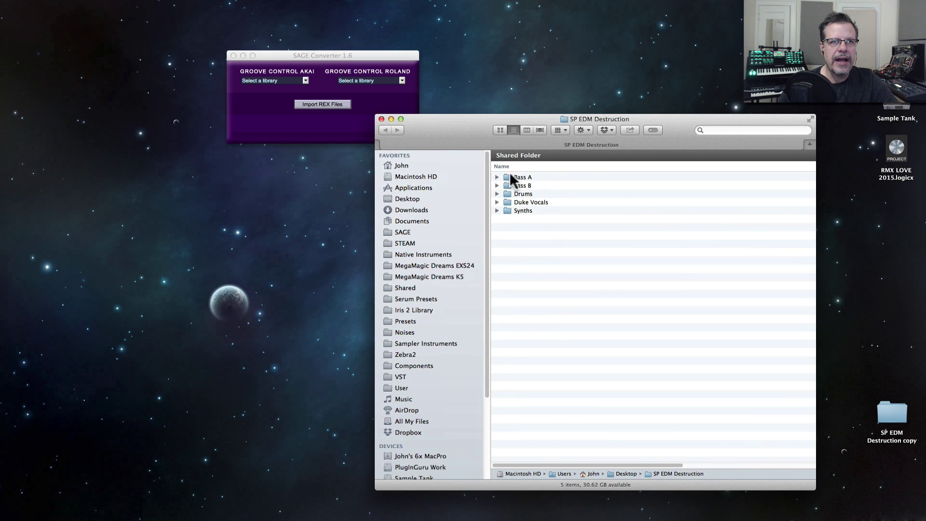
click(515, 177)
click(520, 185)
click(522, 194)
click(526, 202)
click(524, 211)
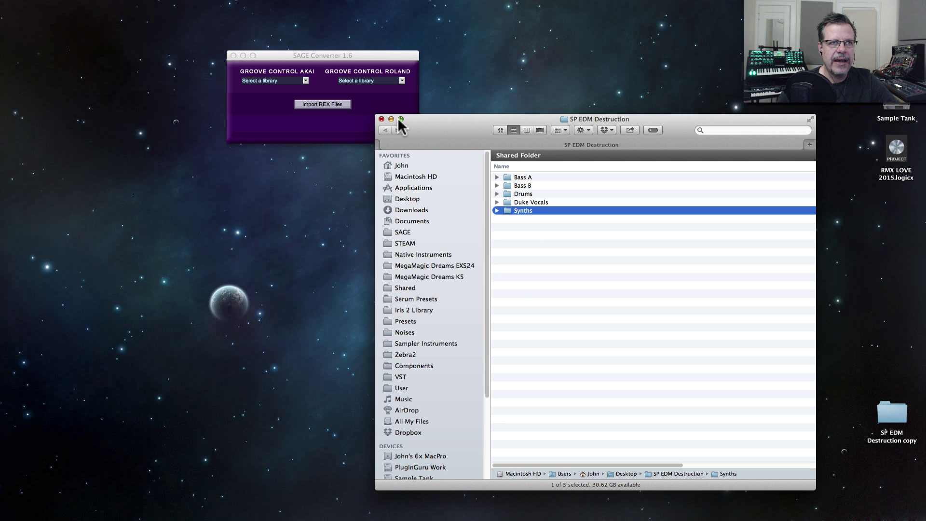
click(381, 118)
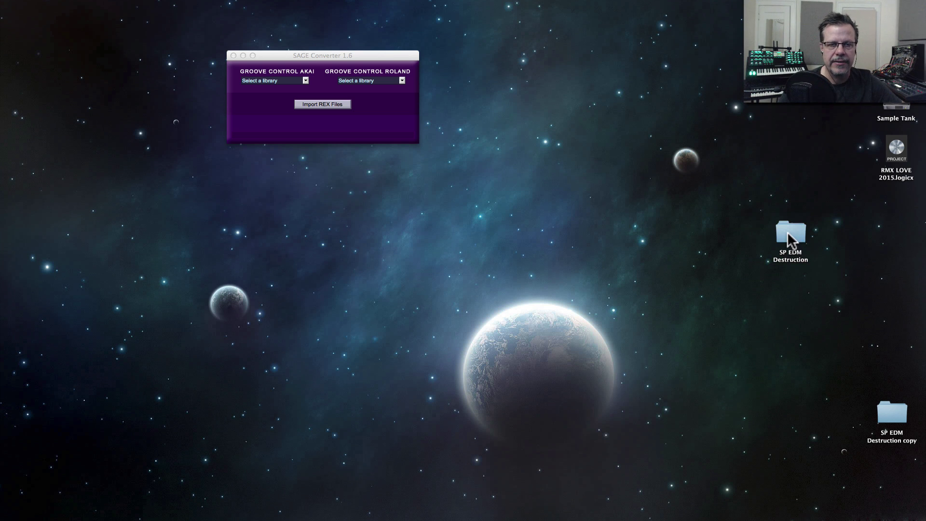
Import the SP EDM Destruction folder as REX files with SAGE Converter, quit the converter and put the folder back under RMX LOVE 2015.logicx
click(793, 237)
drag(793, 238, 324, 109)
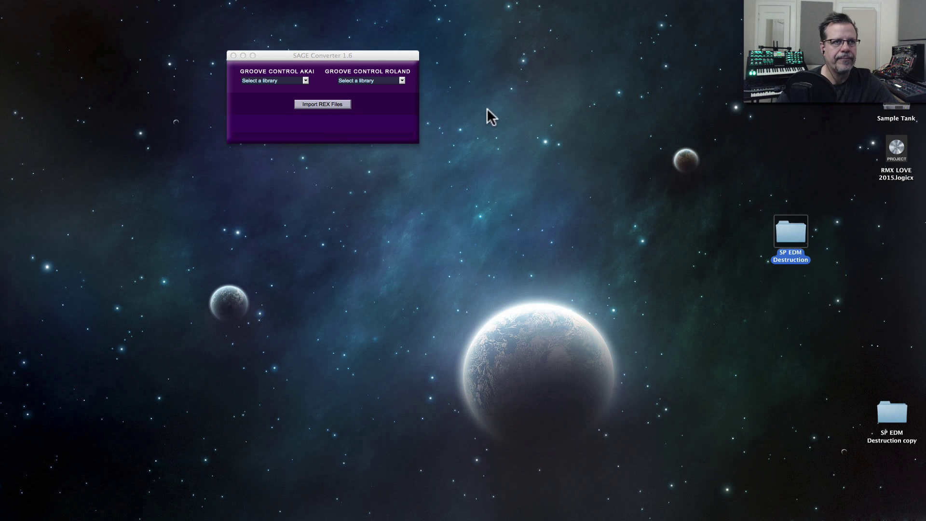
click(391, 130)
key(super+q)
drag(798, 232, 886, 210)
Switch to Logic Pro X, quit it without saving, and reopen the RMX LOVE 2015.logicx project from the desktop
key(super+Tab)
key(super+Tab)
key(super+Tab)
key(super+Tab)
key(super+Tab)
key(super+Tab)
key(super+Tab)
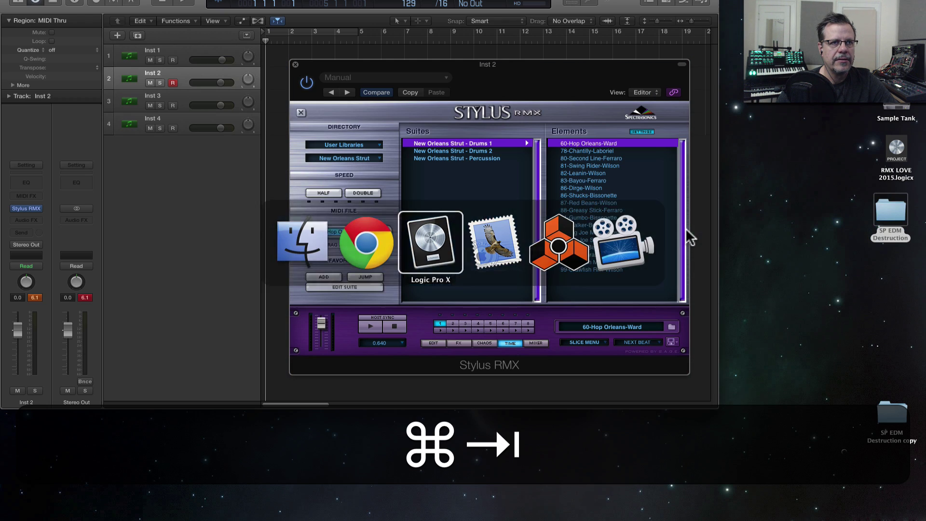
key(super+q)
key(super+d)
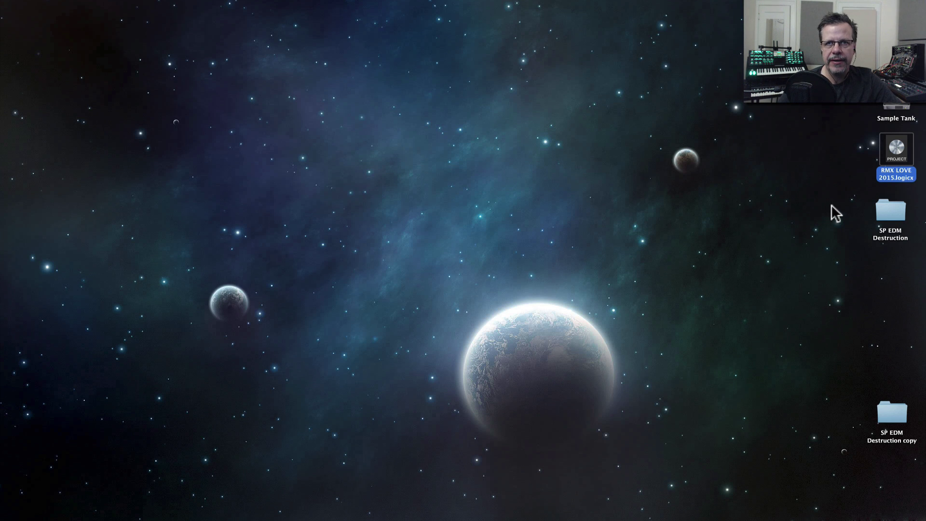
double_click(901, 160)
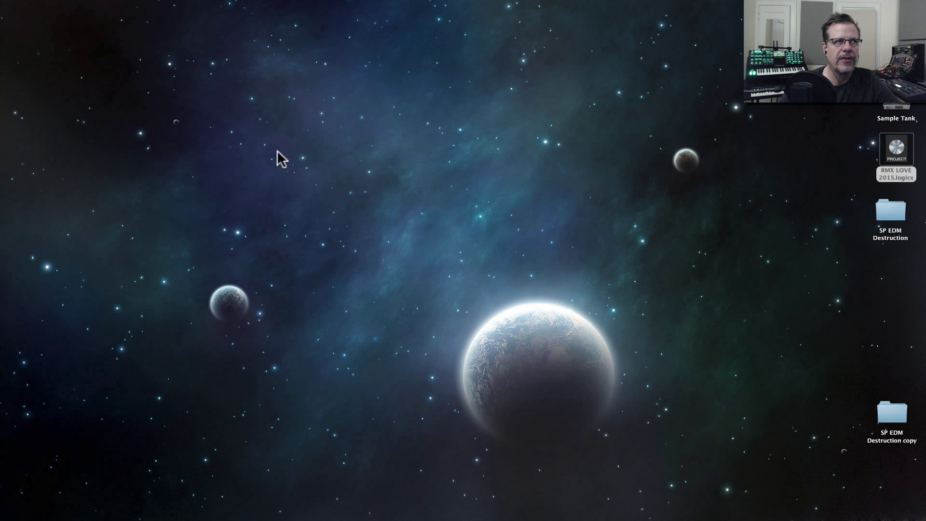
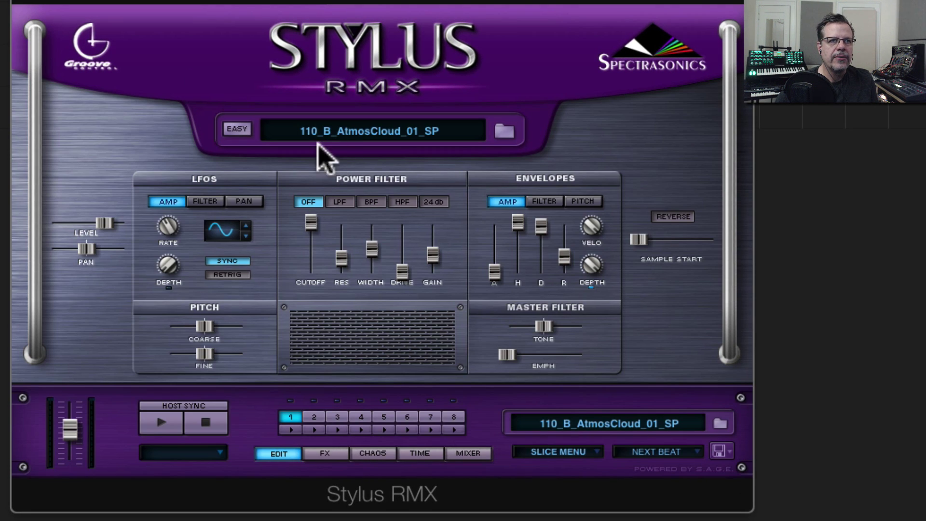
Open the Stylus RMX browser and choose the SP EDM Destruction user library
click(496, 129)
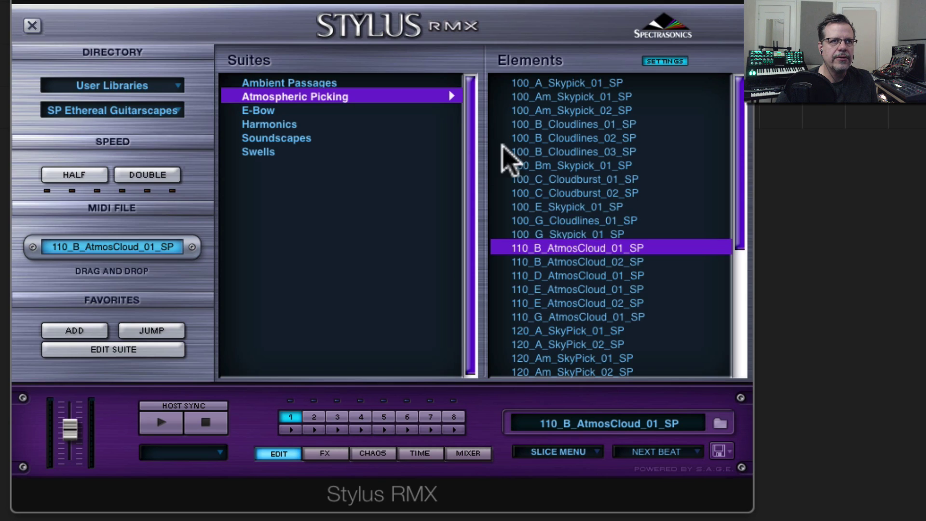
click(118, 111)
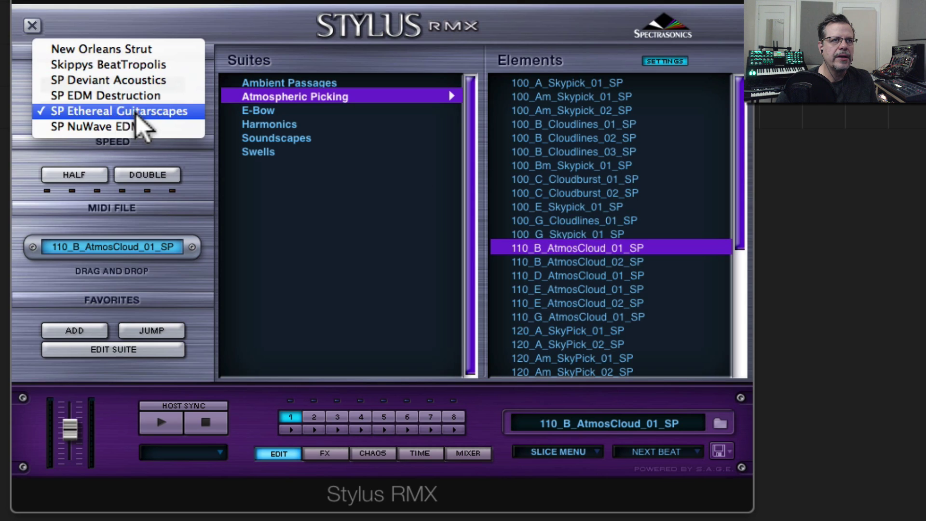
click(140, 96)
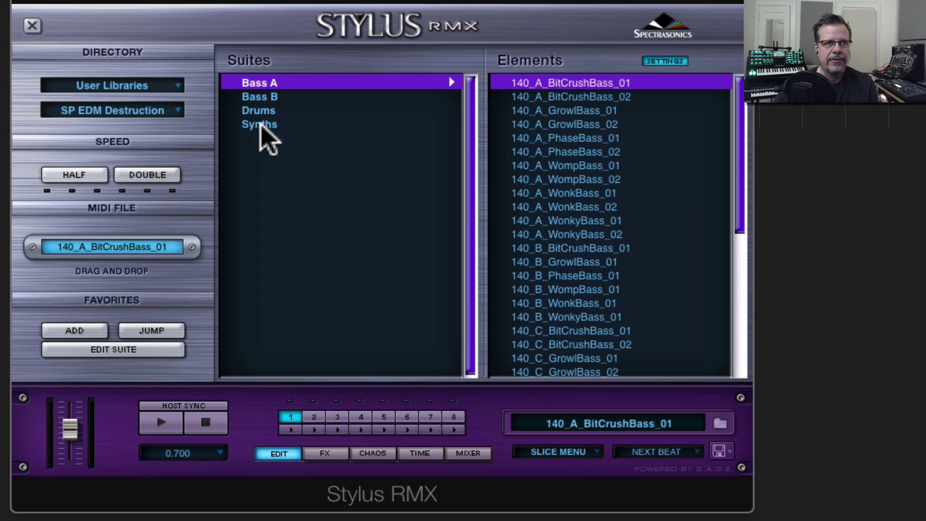
Look through the elements of the Bass A and Bass B suites in the library
scroll(592, 236, down, 4)
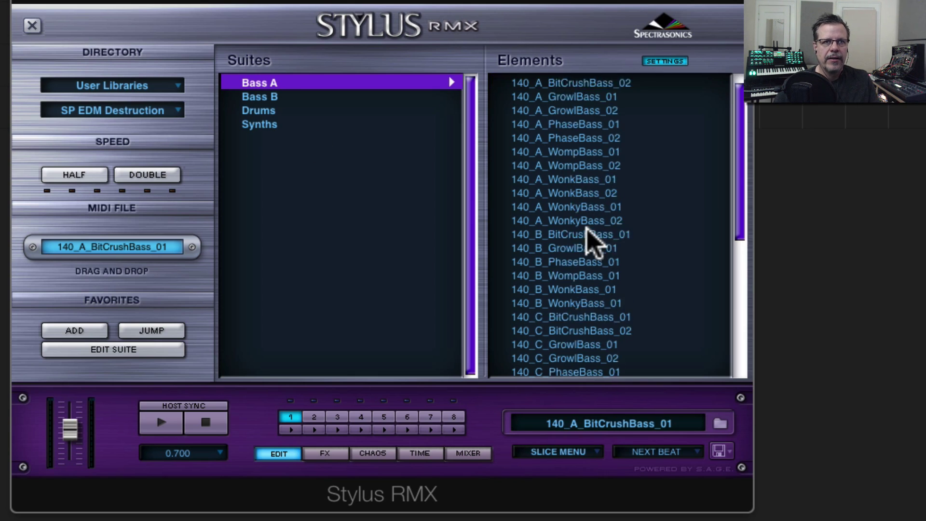
scroll(592, 239, down, 3)
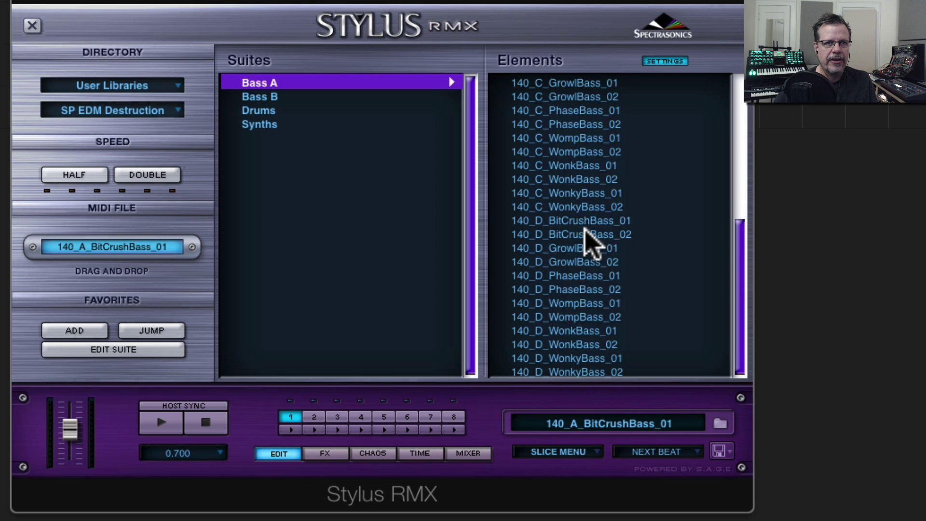
click(265, 98)
scroll(595, 270, down, 4)
scroll(593, 280, down, 2)
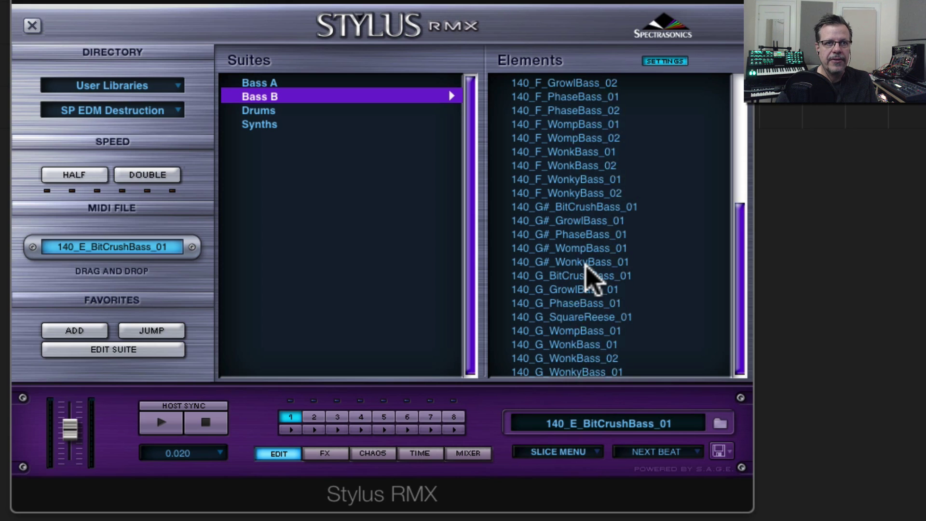
scroll(592, 280, up, 5)
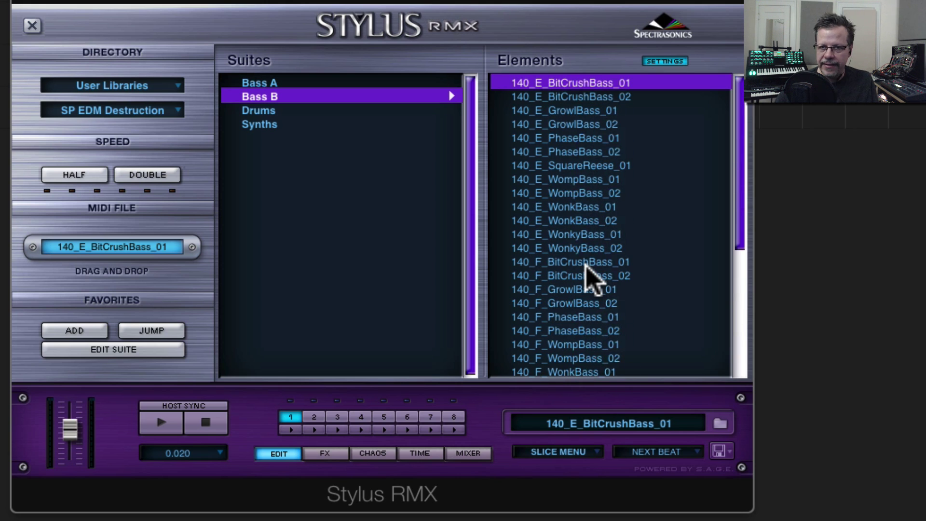
Load 140_DubbaDrums_14 from the Drums suite and insert a Modern Compressor in the first effects slot
click(263, 111)
click(562, 261)
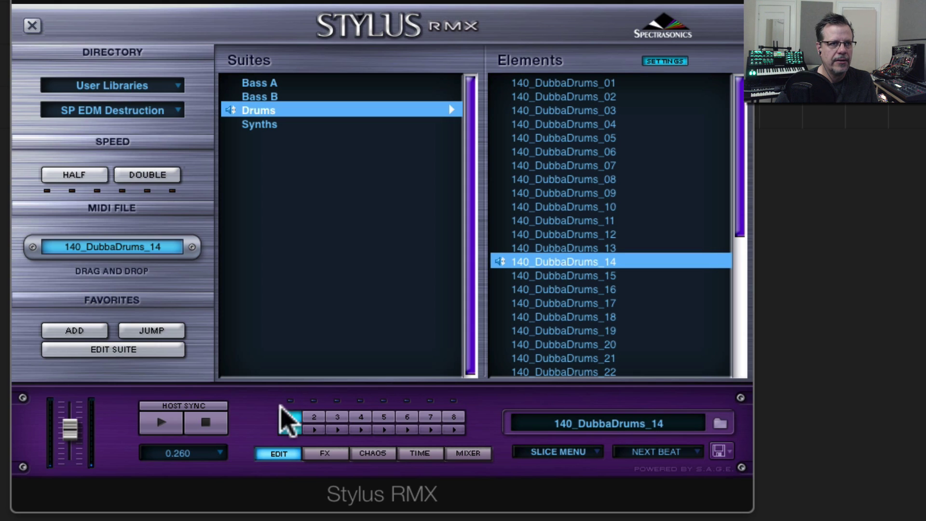
click(325, 454)
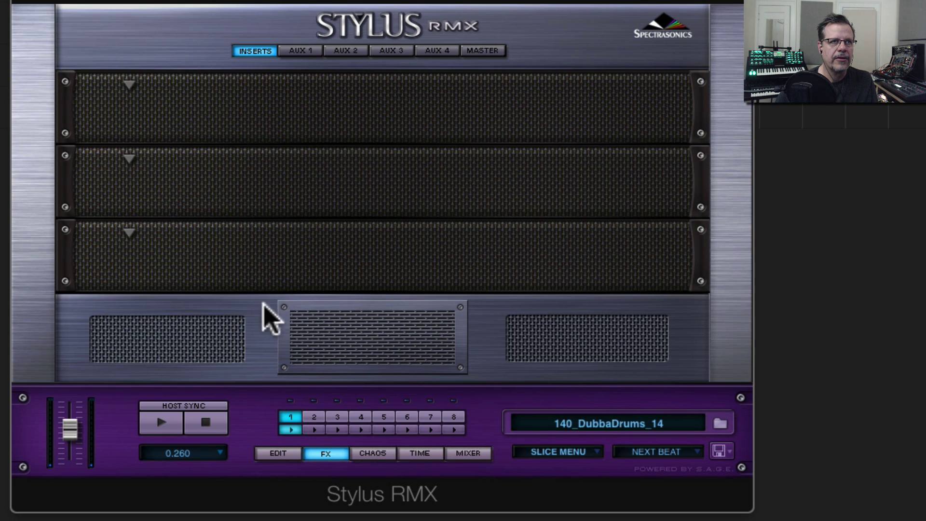
click(128, 83)
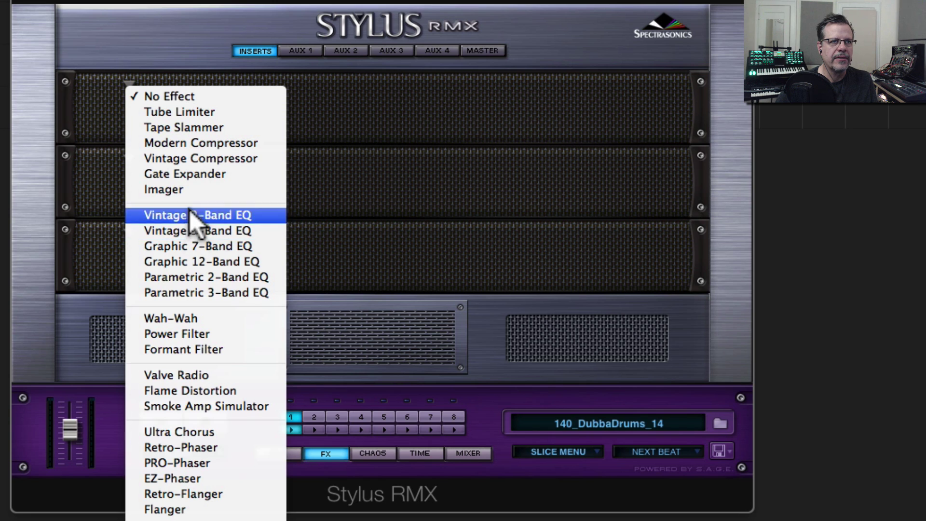
click(190, 146)
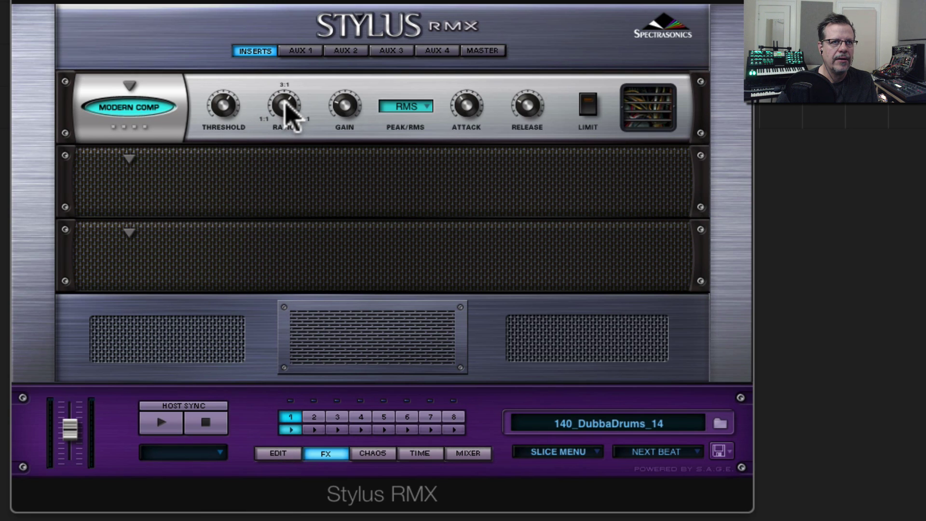
Insert a Graphic 7-Band EQ in the second effects slot, boosting 50 Hz by 2.5 dB and 5k by 4.0 dB
click(130, 160)
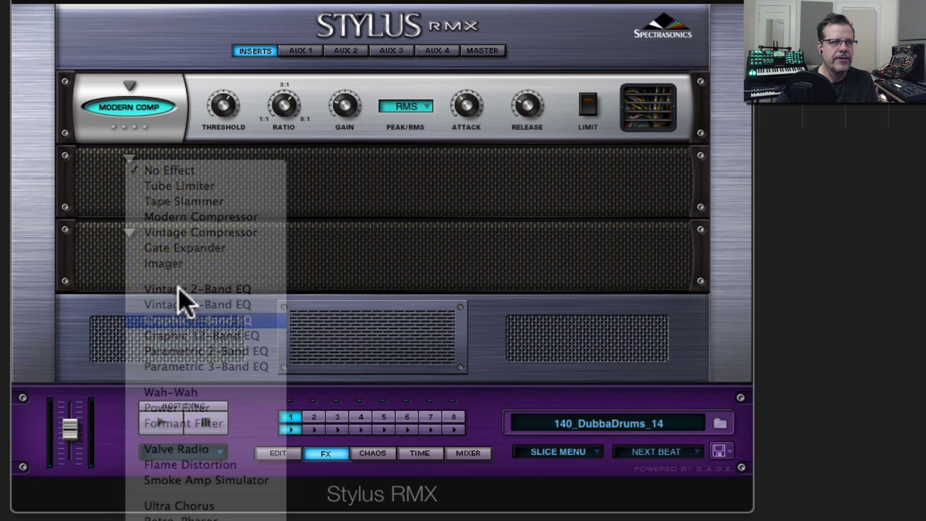
click(187, 318)
drag(223, 192, 225, 185)
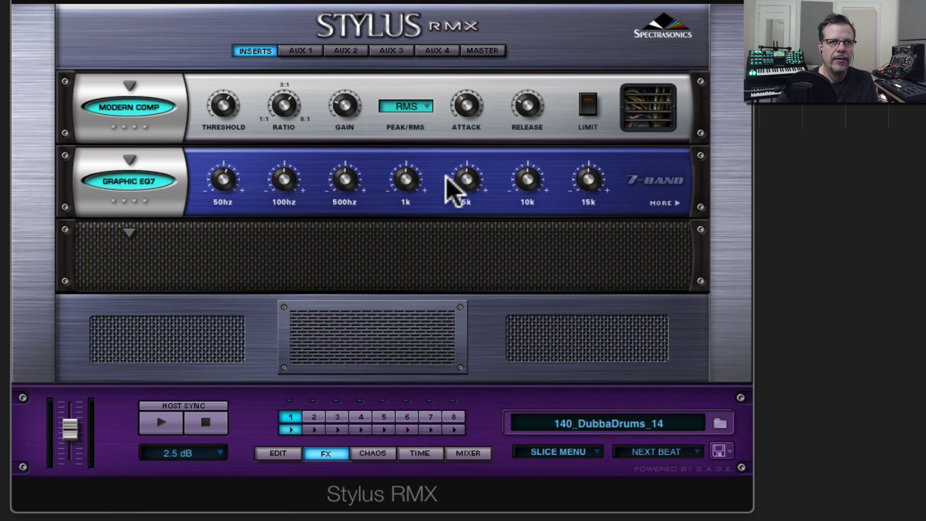
drag(465, 182, 470, 179)
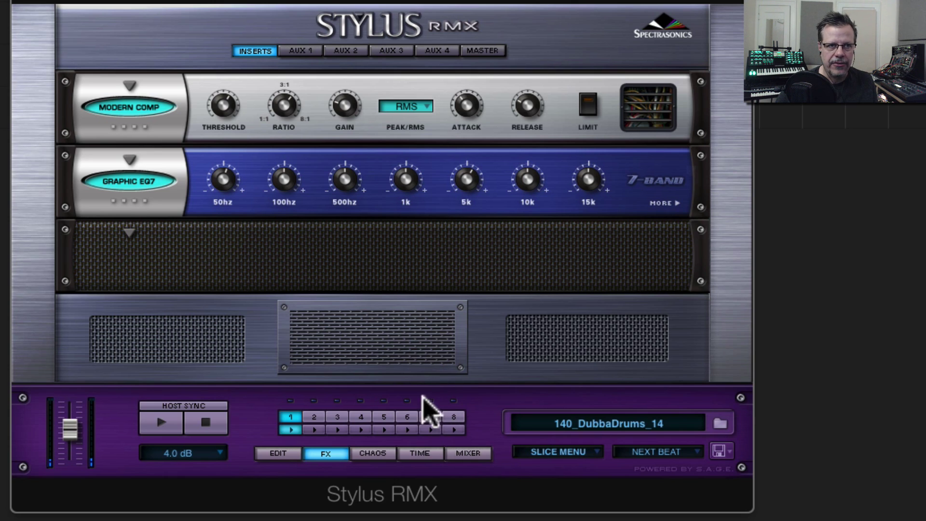
Stop the groove playback and set the amp envelope's release to 1.056 secs
click(204, 425)
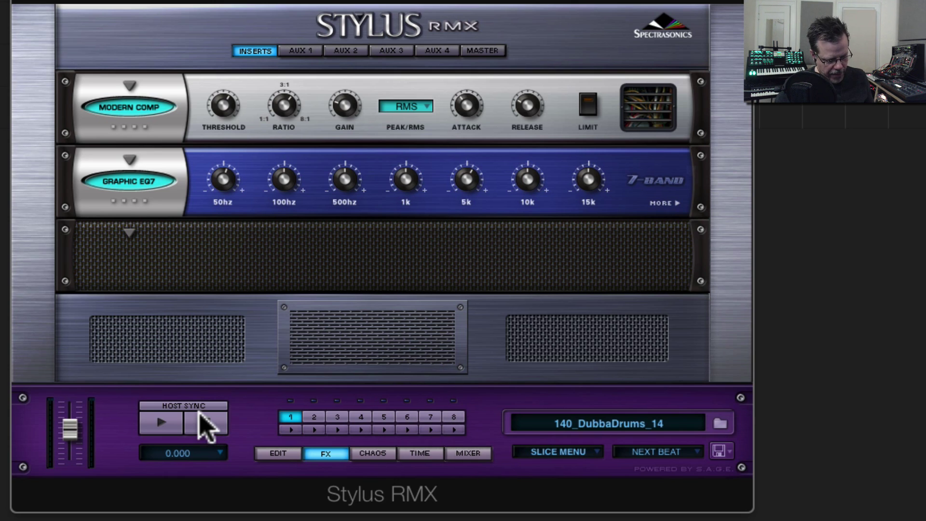
click(283, 453)
drag(572, 259, 566, 239)
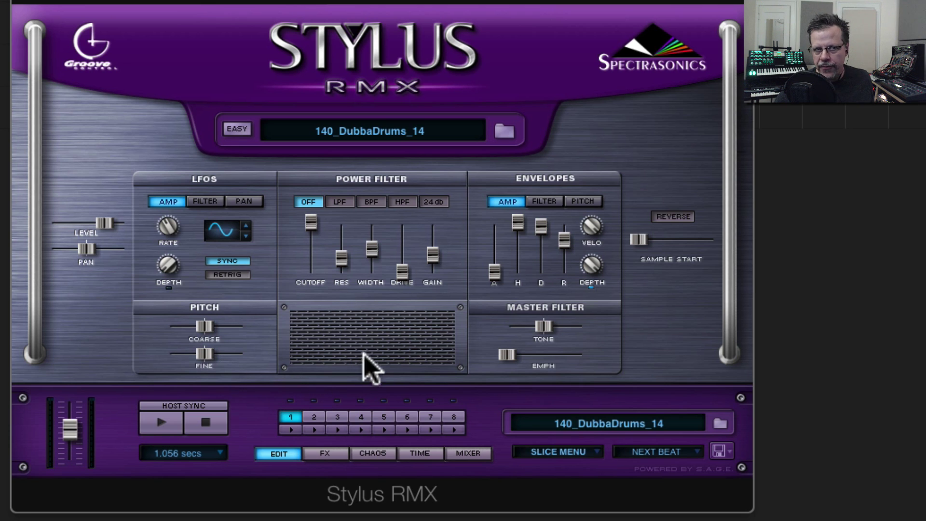
Show the edit group controls for 140_DubbaDrums_14 and create a new edit group from the played MIDI note
right_click(392, 359)
click(394, 356)
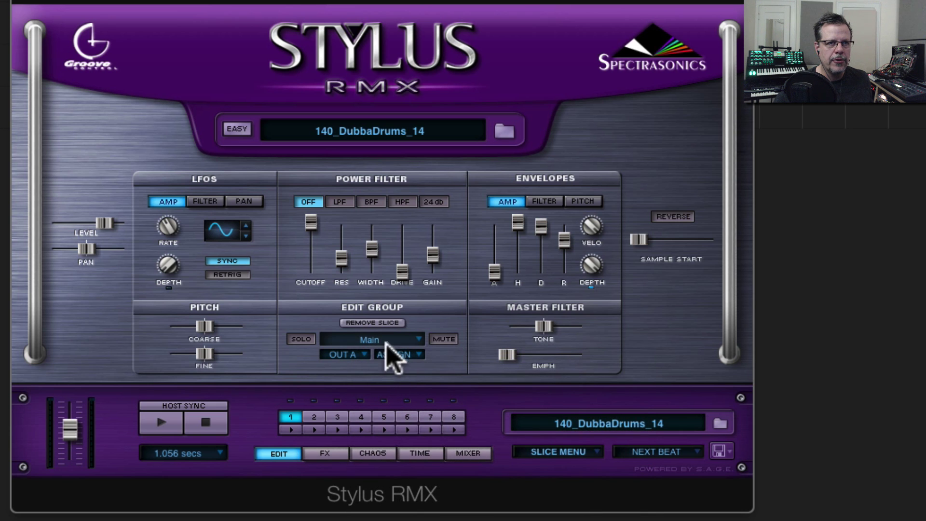
right_click(394, 357)
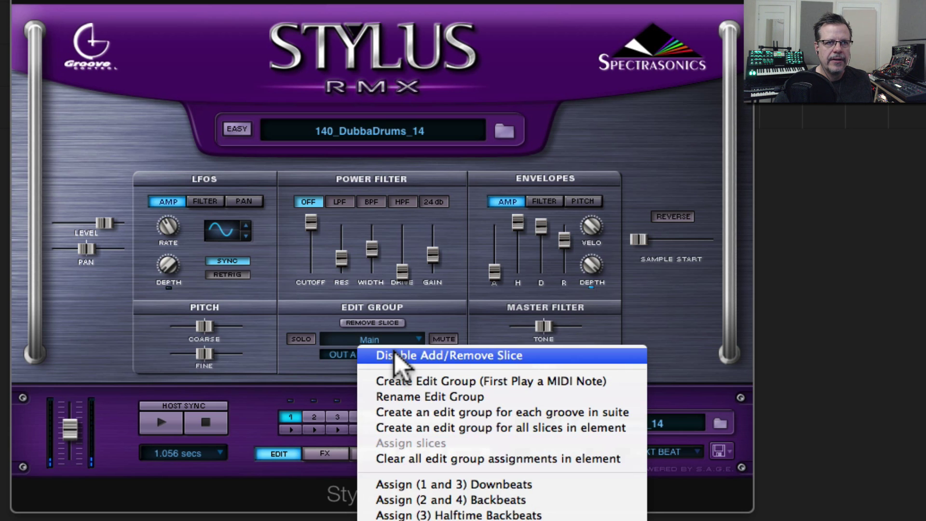
click(427, 382)
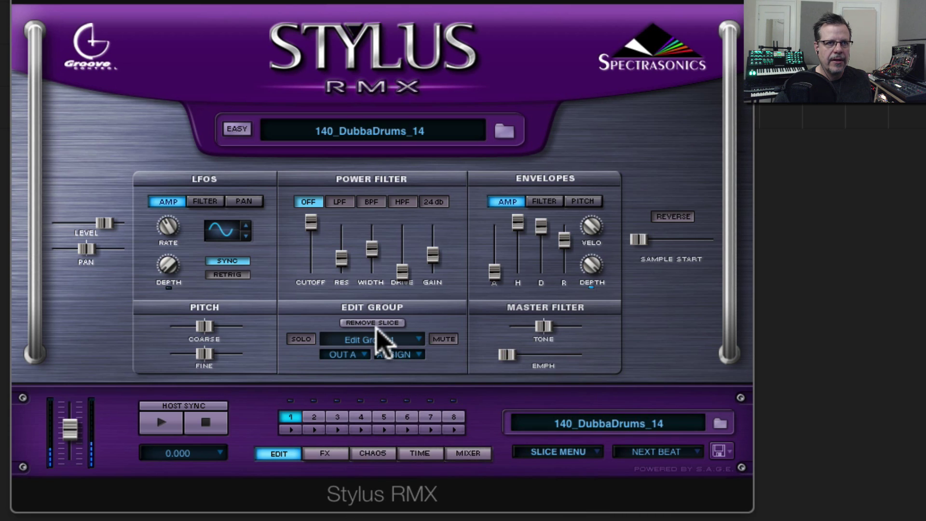
Add the individually played slices of the groove to Edit Group 1
click(378, 323)
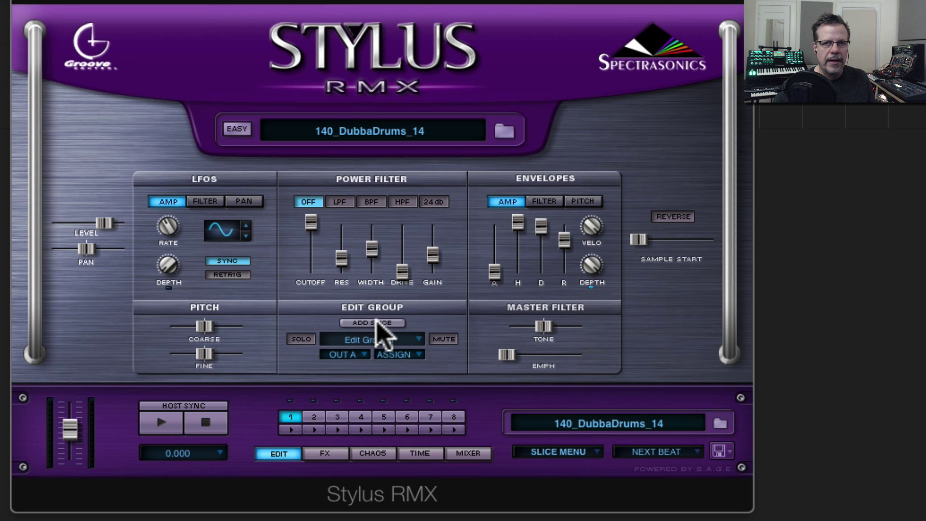
click(377, 322)
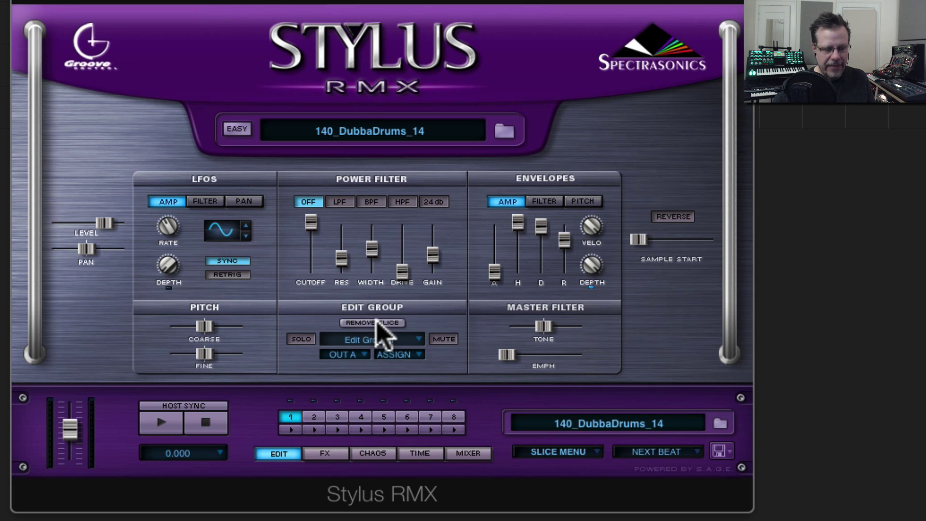
click(377, 323)
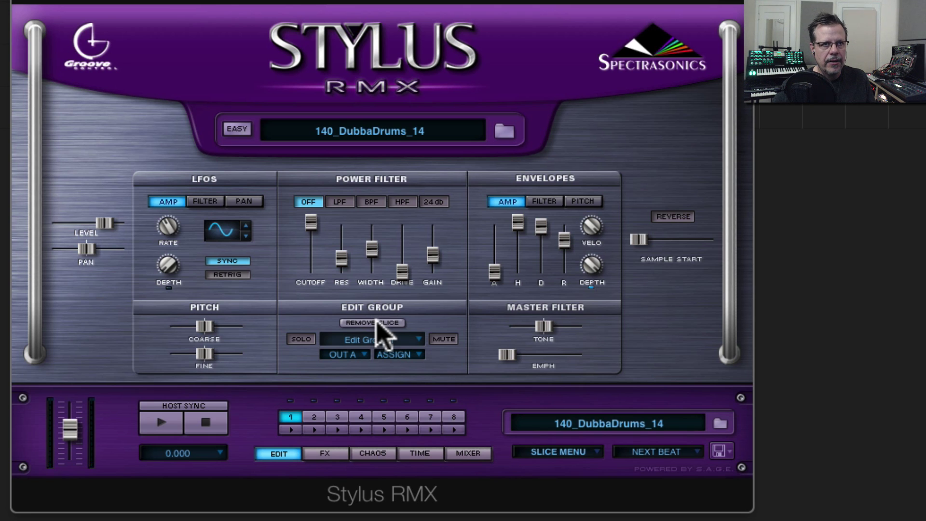
click(377, 323)
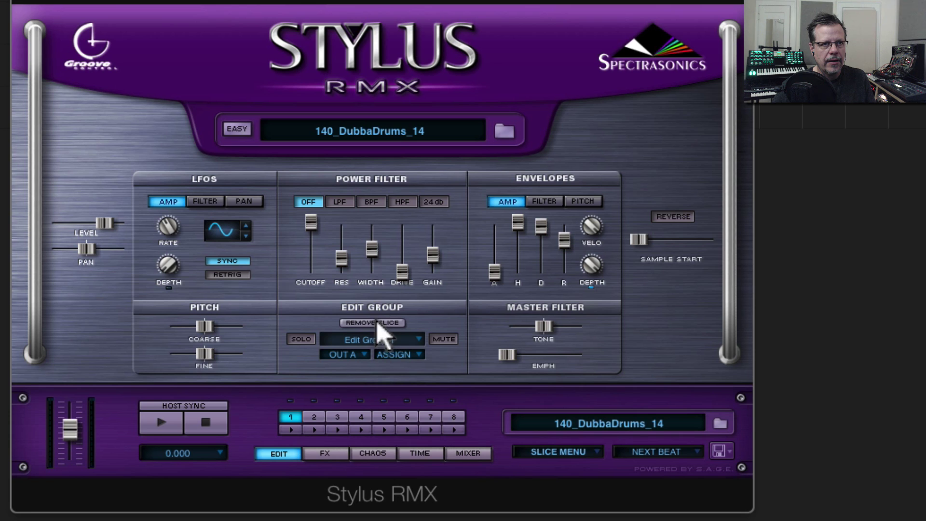
click(377, 322)
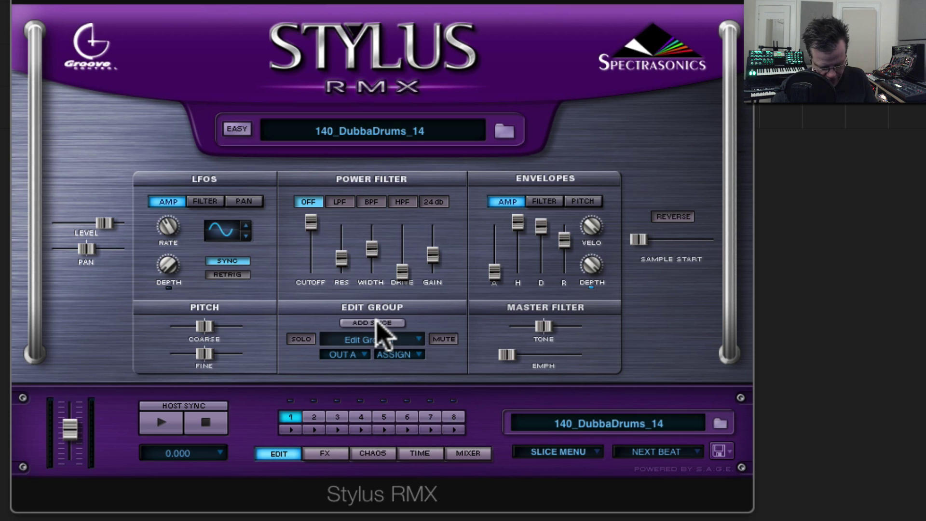
click(377, 322)
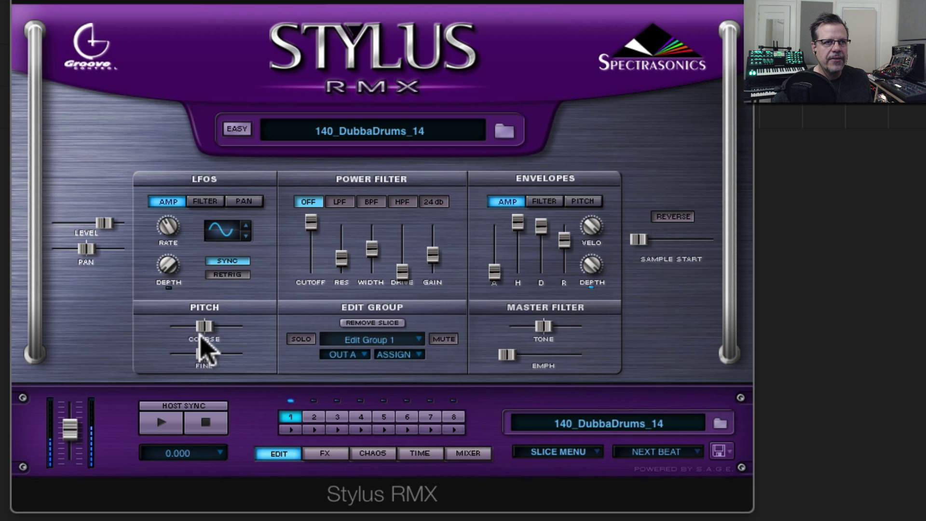
Set Edit Group 1's coarse pitch to -6 and audition the groove
drag(203, 326, 193, 326)
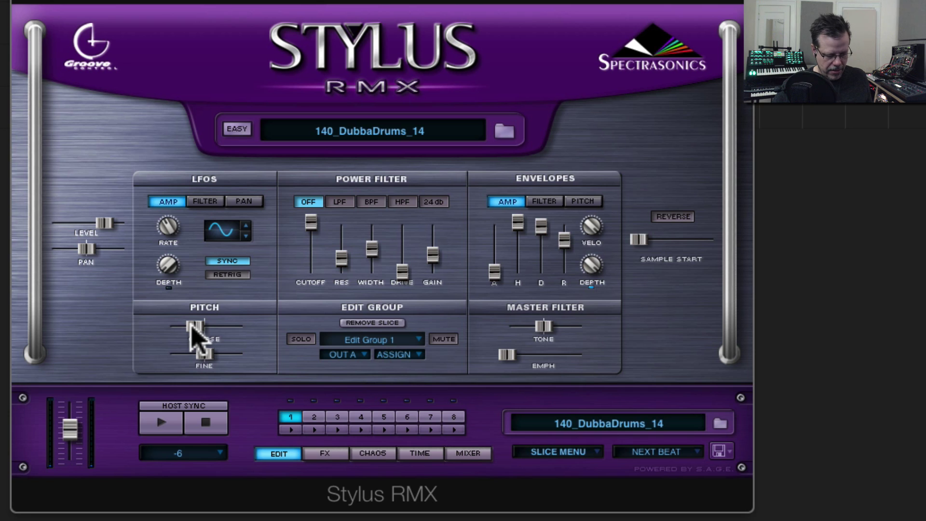
click(164, 422)
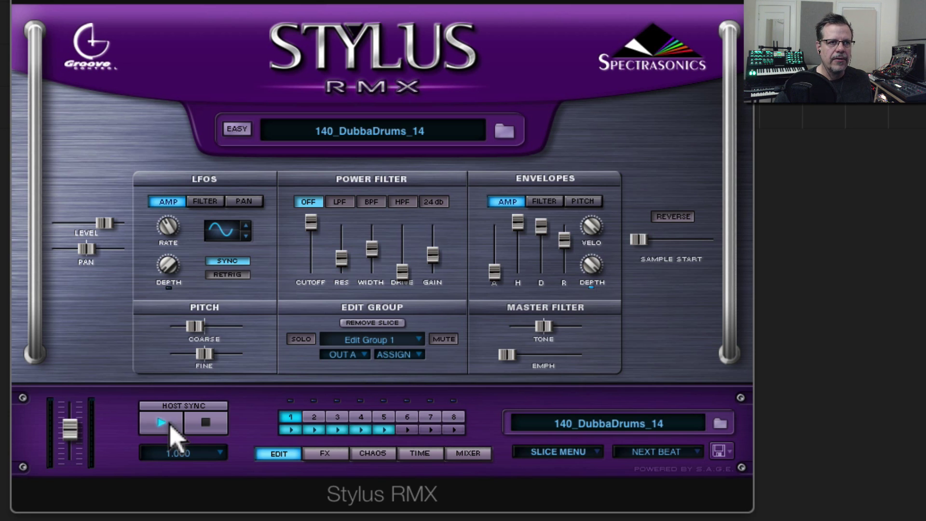
click(207, 426)
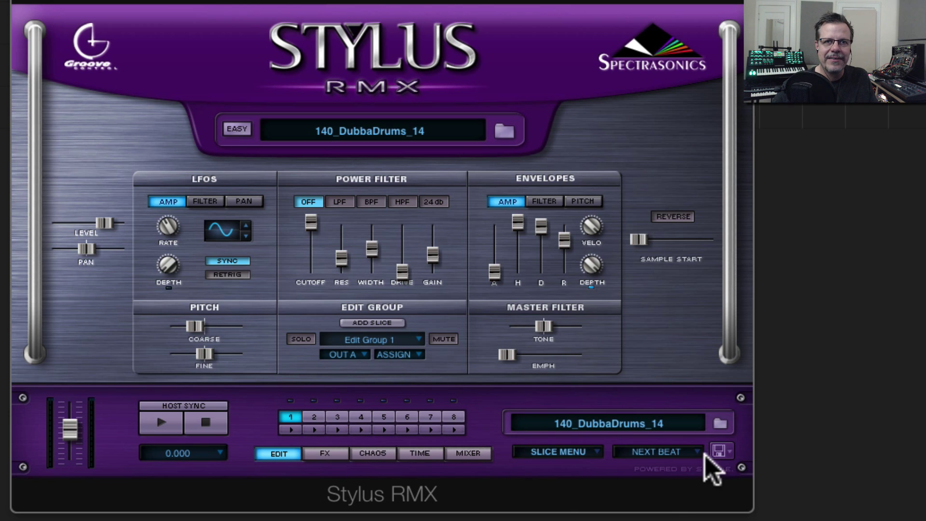
Copy the current part, clear the multi and paste the copied part back into the empty multi
click(719, 450)
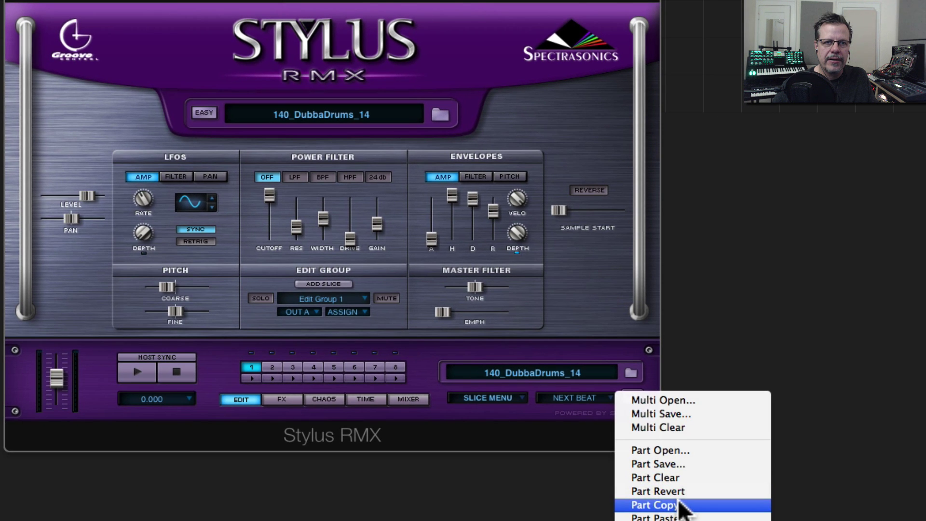
click(680, 506)
click(626, 393)
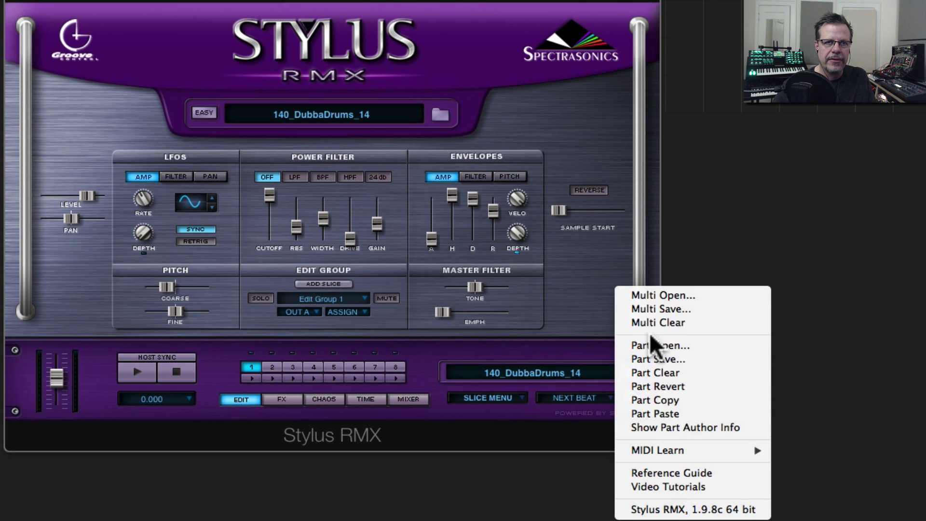
click(655, 323)
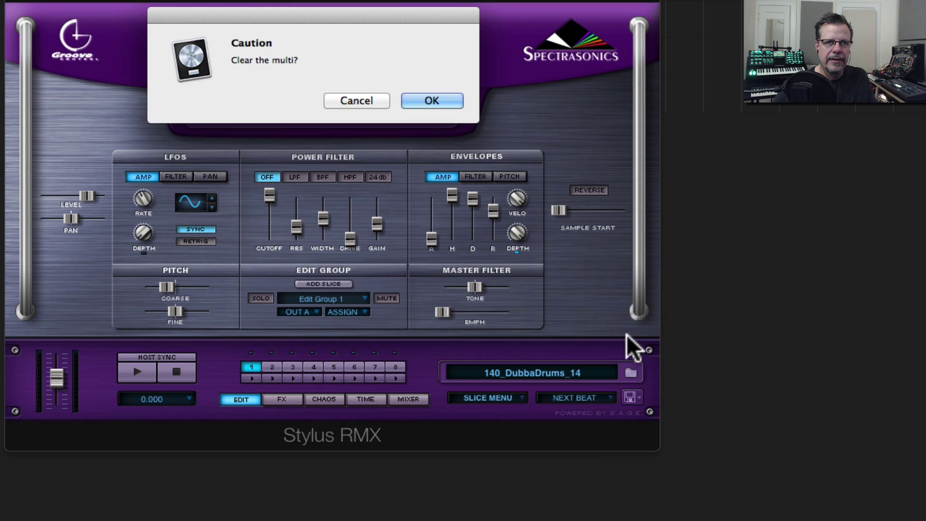
click(437, 97)
click(628, 396)
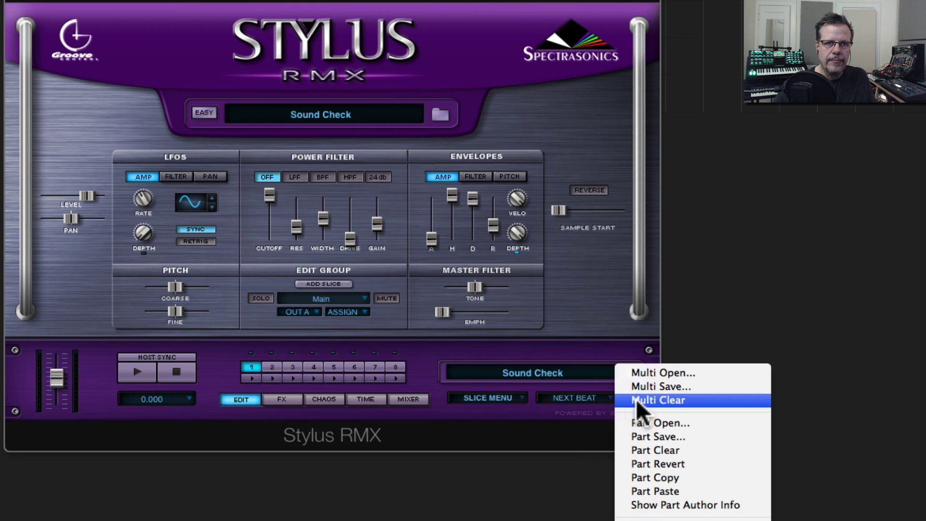
click(670, 490)
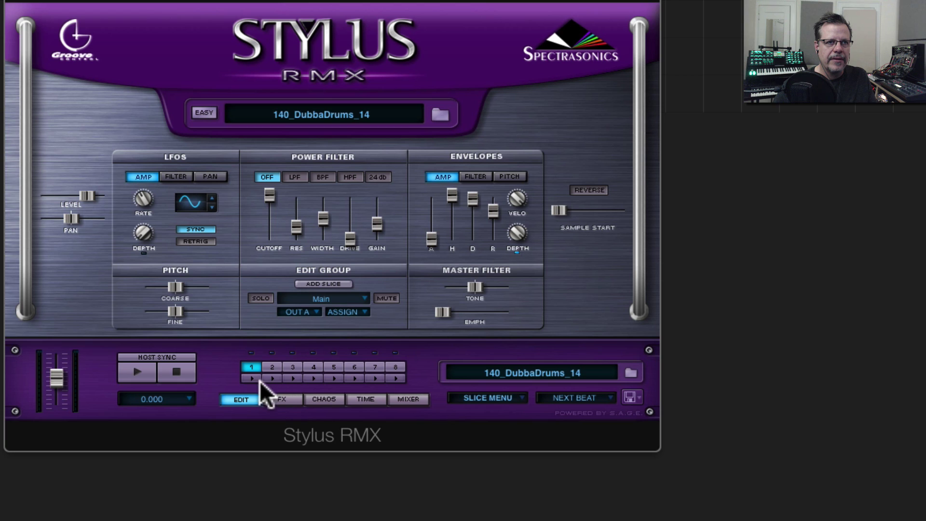
Audition the pasted part and lower Edit Group 1's coarse pitch further
click(144, 370)
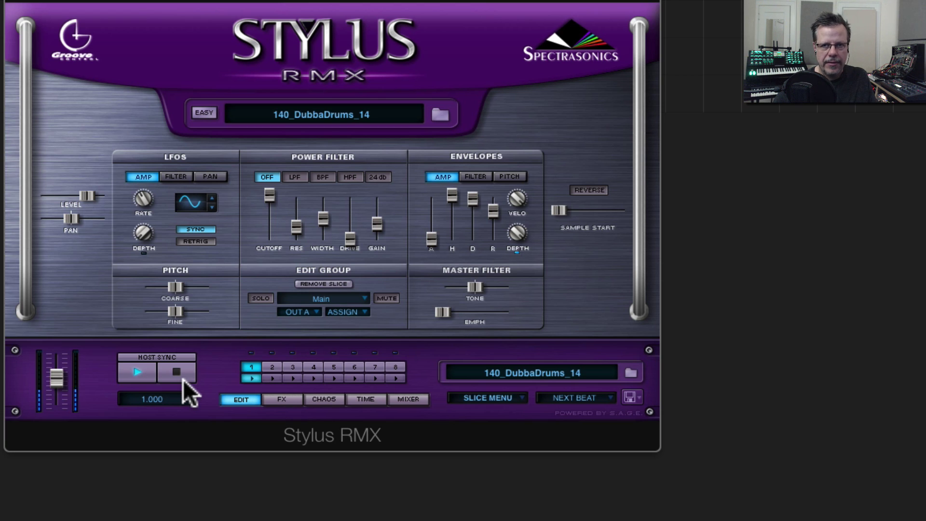
click(325, 299)
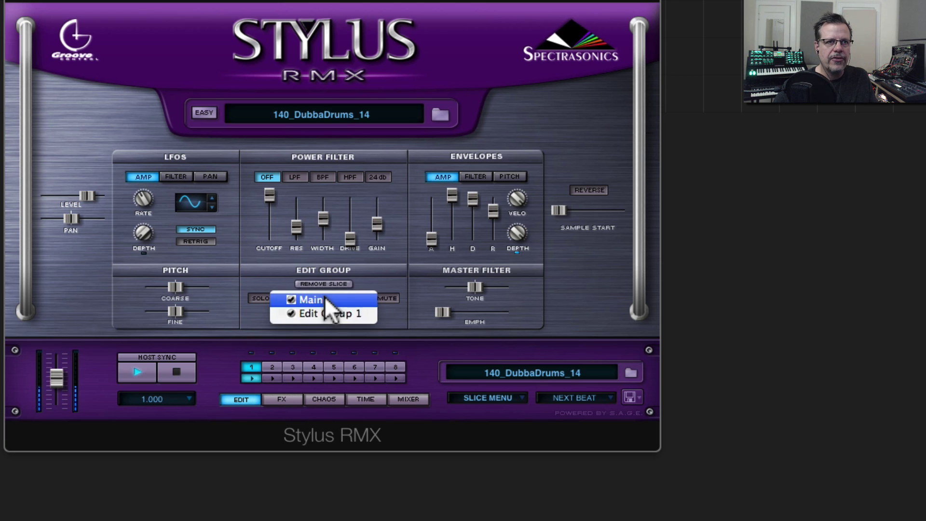
click(328, 312)
key(space)
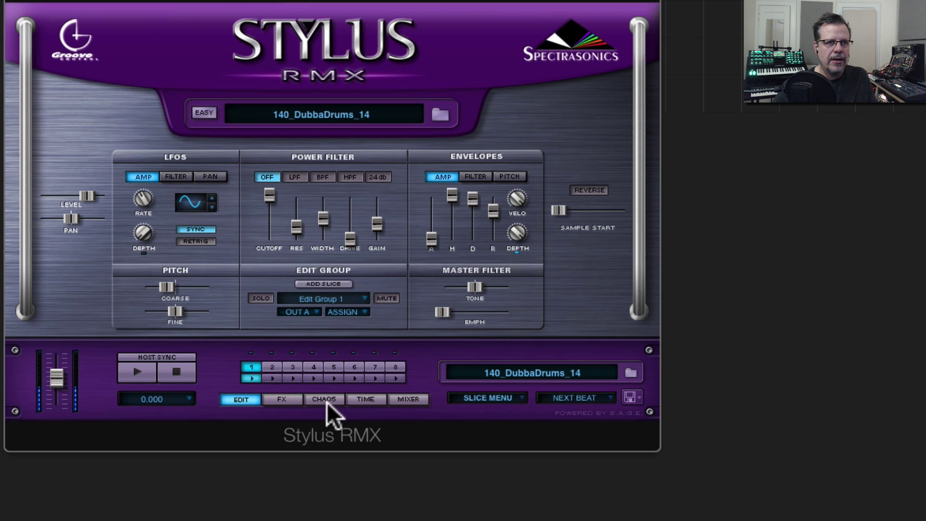
drag(173, 289, 167, 287)
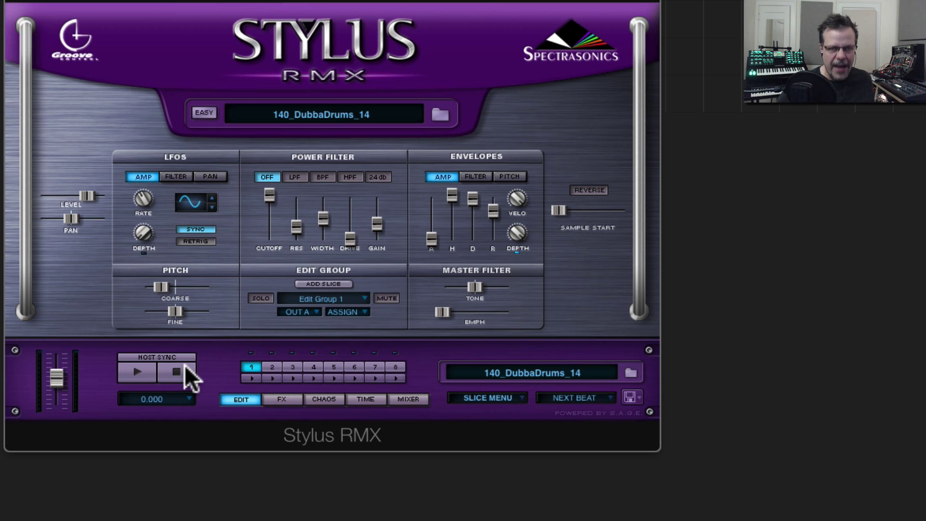
Audition other Drums suite elements, including 140_DubbaDrums_24, and load 140_DubbaDrums_27
click(631, 372)
scroll(530, 232, down, 2)
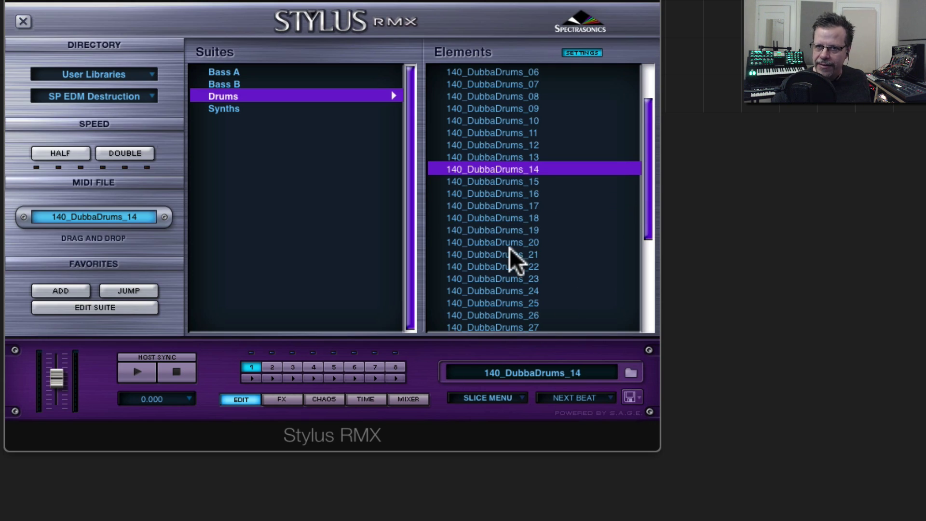
click(511, 254)
click(511, 291)
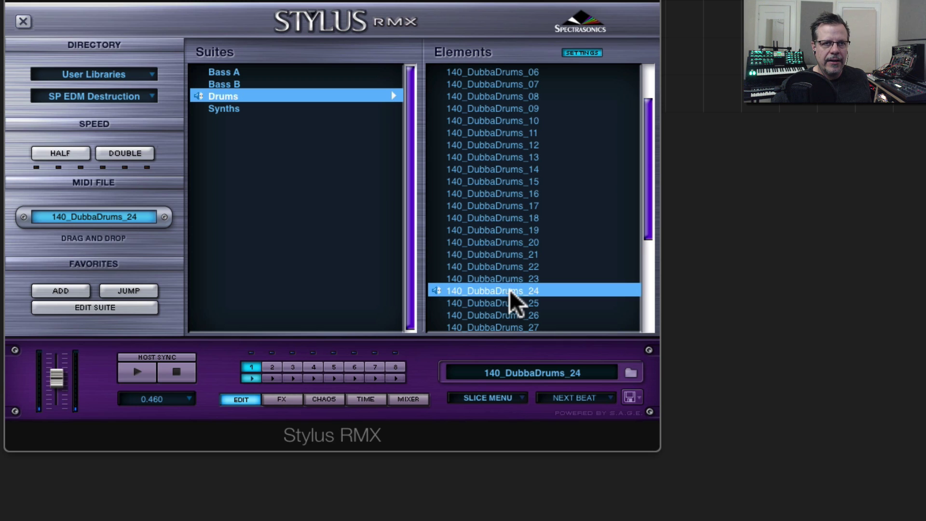
scroll(511, 294, down, 2)
click(511, 280)
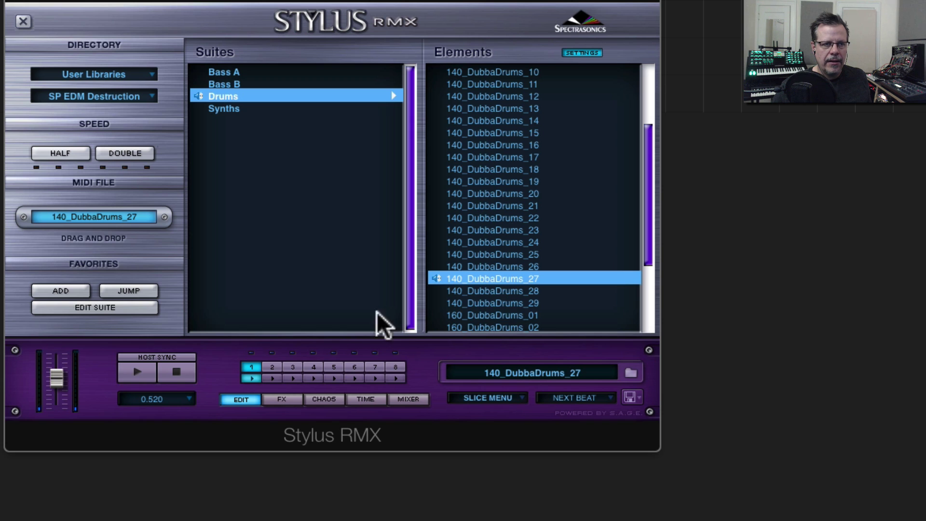
Copy the effect rack from Edit Group 1 and paste it into the Main edit group's rack
click(284, 400)
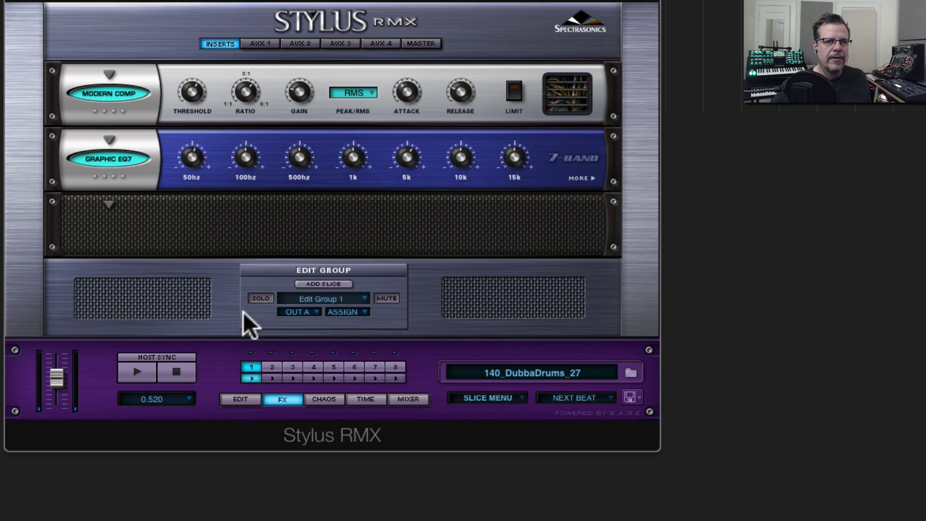
click(316, 299)
click(89, 242)
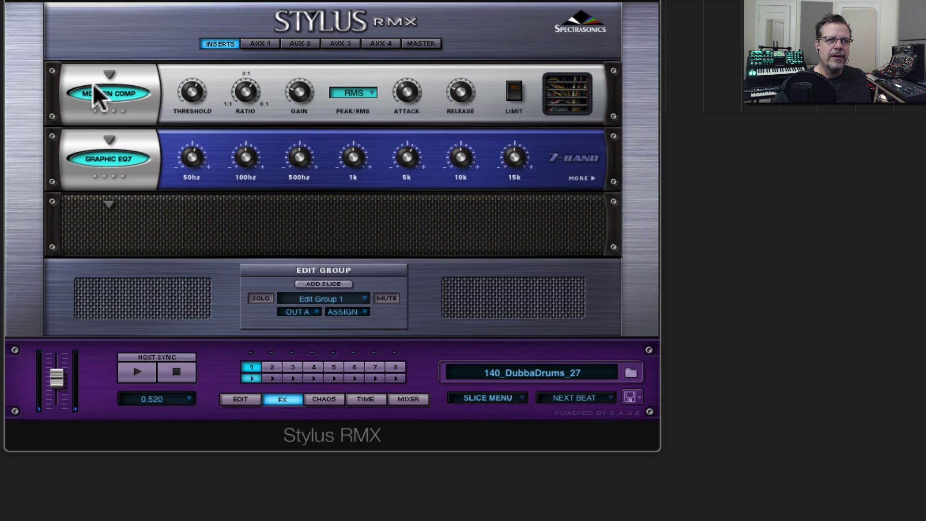
click(105, 25)
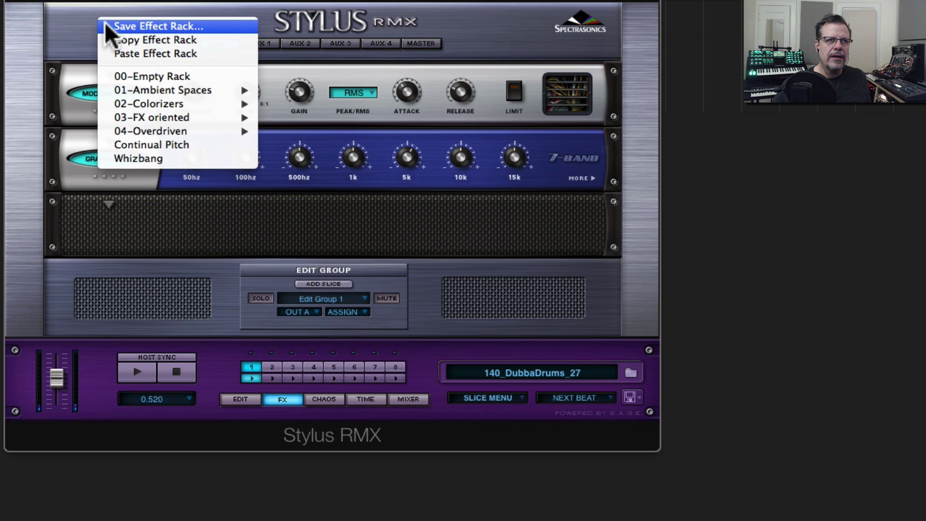
click(144, 42)
click(328, 300)
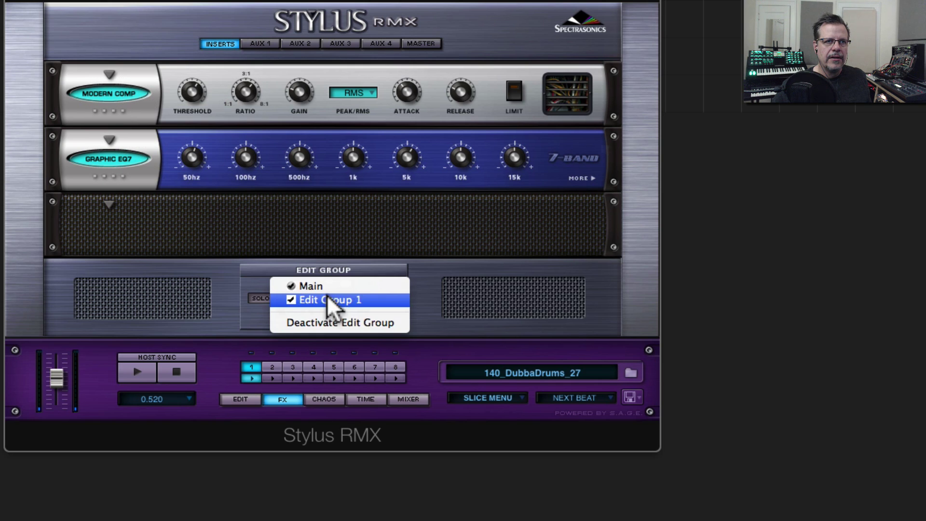
click(327, 285)
click(141, 34)
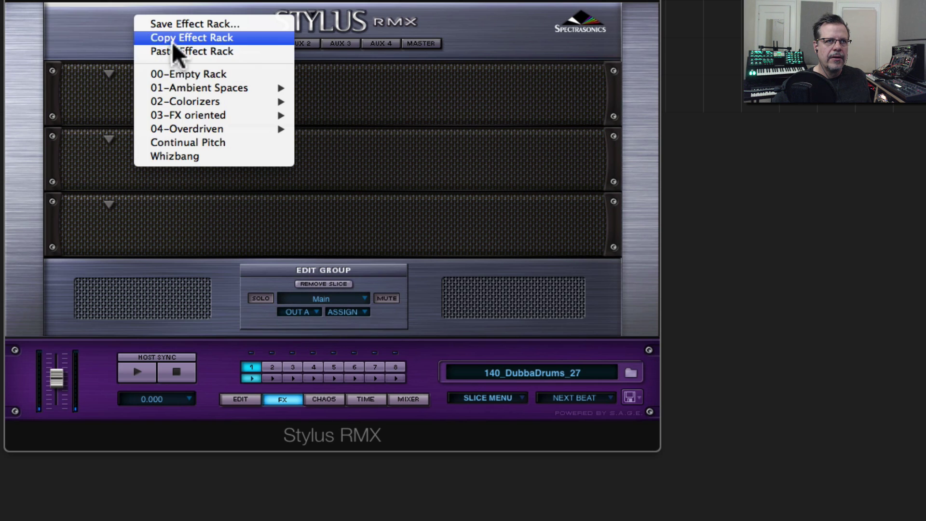
click(187, 50)
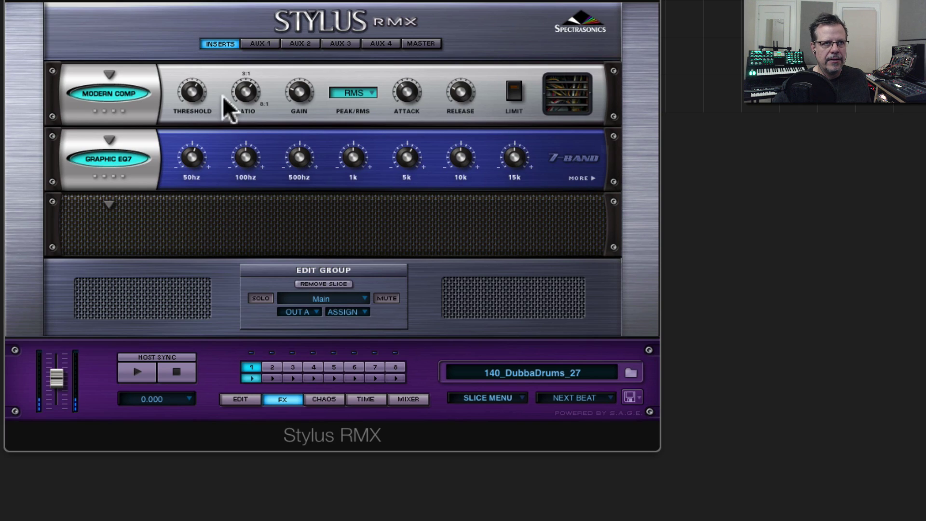
mouse_move(310, 83)
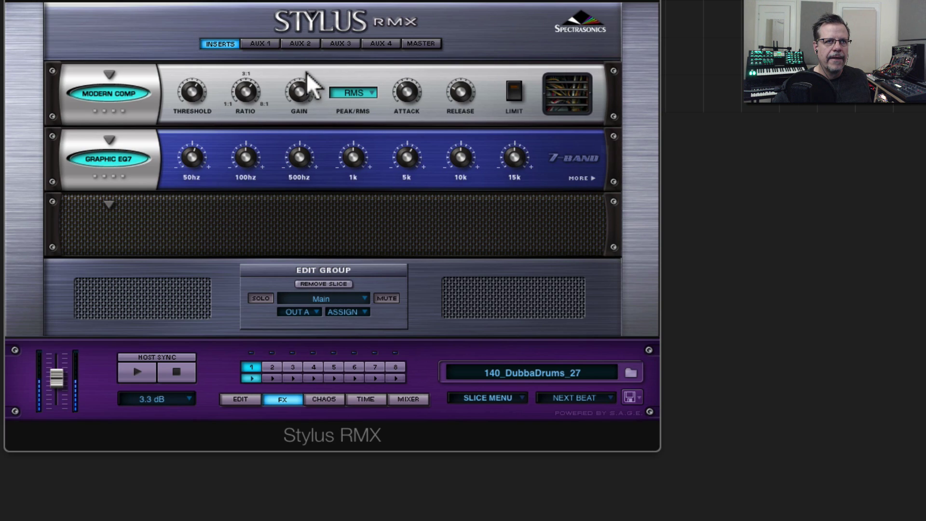
Audition 174_DubbaDrums_04 from the Drums suite, load 174_DubbaDrums_08 and stop the playback
click(630, 373)
scroll(496, 283, down, 3)
click(495, 280)
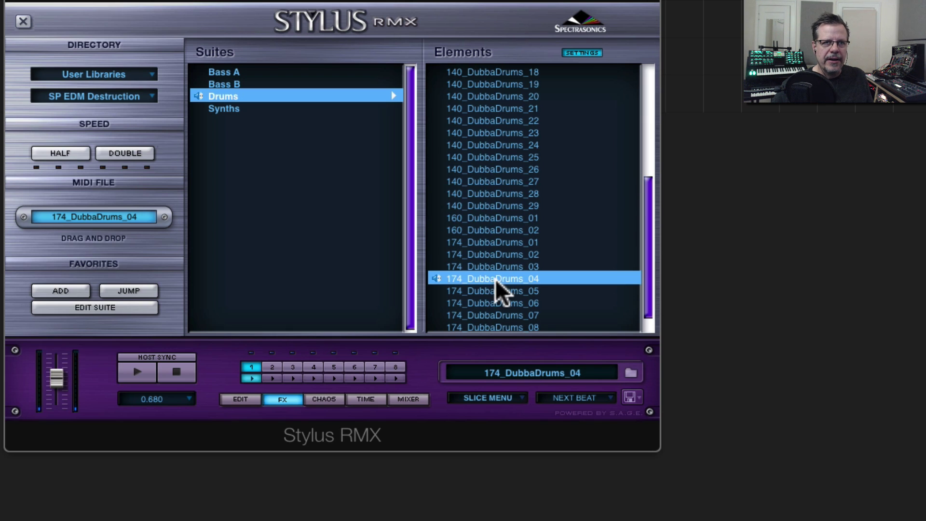
scroll(500, 307, down, 1)
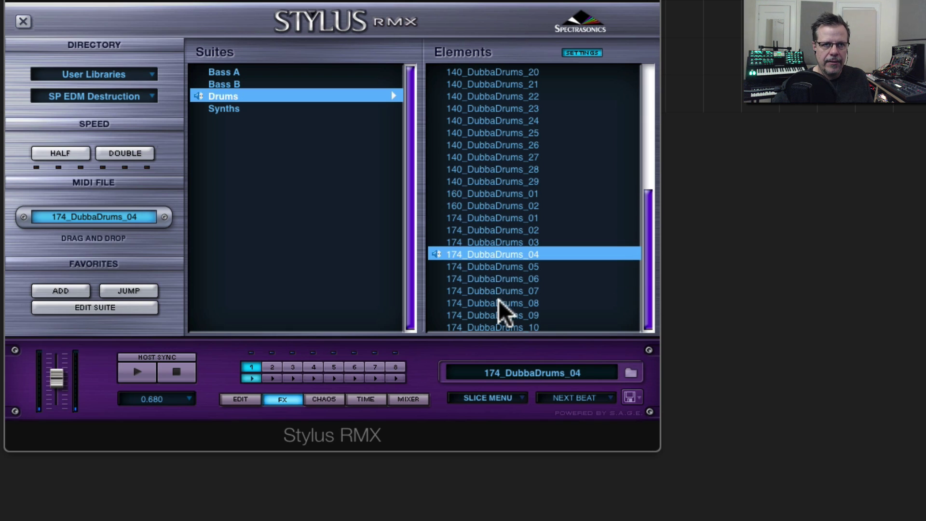
click(500, 303)
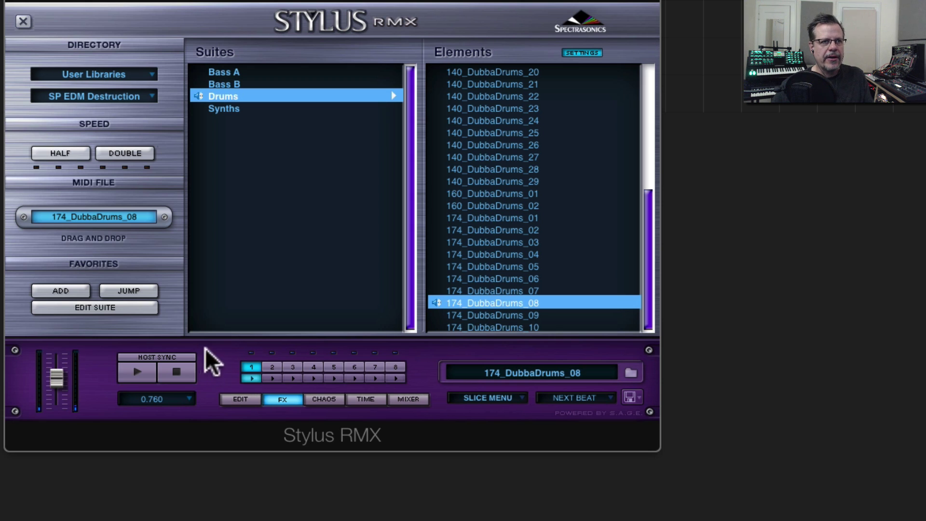
key(space)
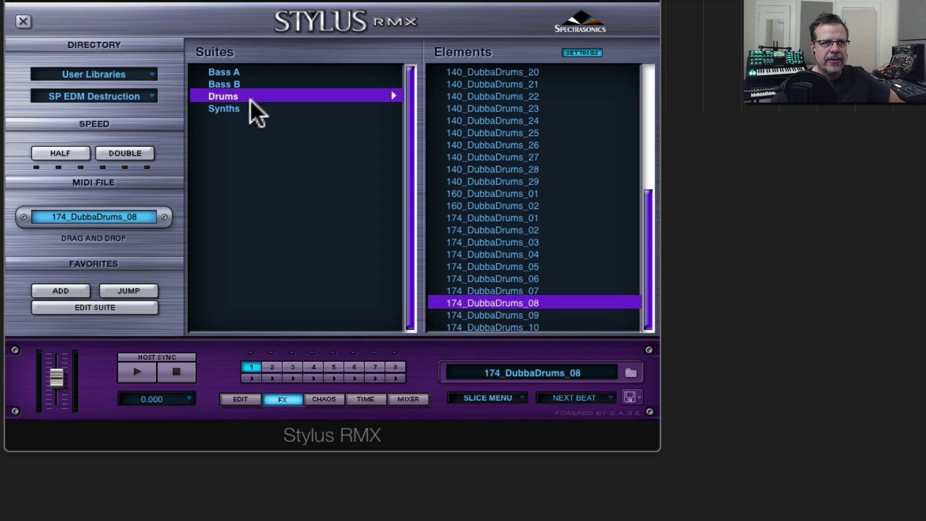
Load 140_Gm_Arp_02 from the Synths suite into part 1 and 140_DubbaDrums_14 from the SP EDM Destruction Drums suite into part 2
click(224, 111)
click(492, 218)
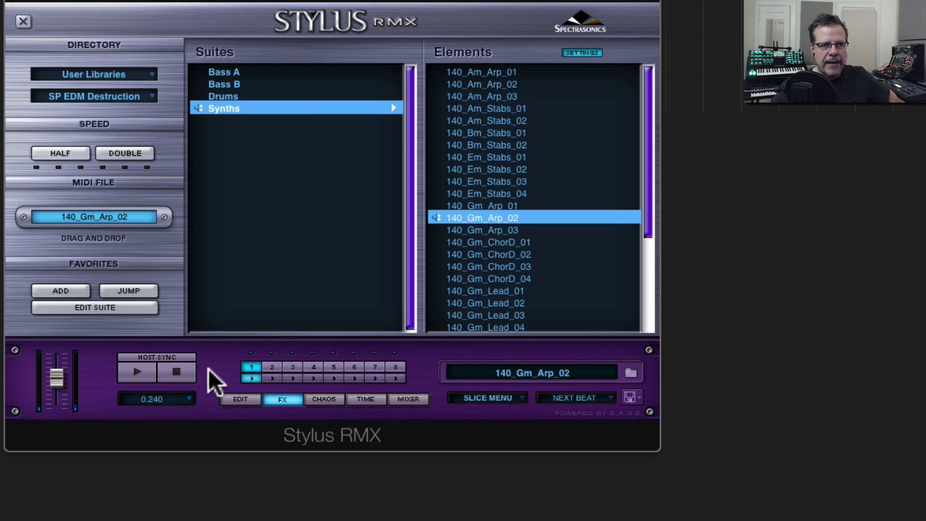
click(272, 367)
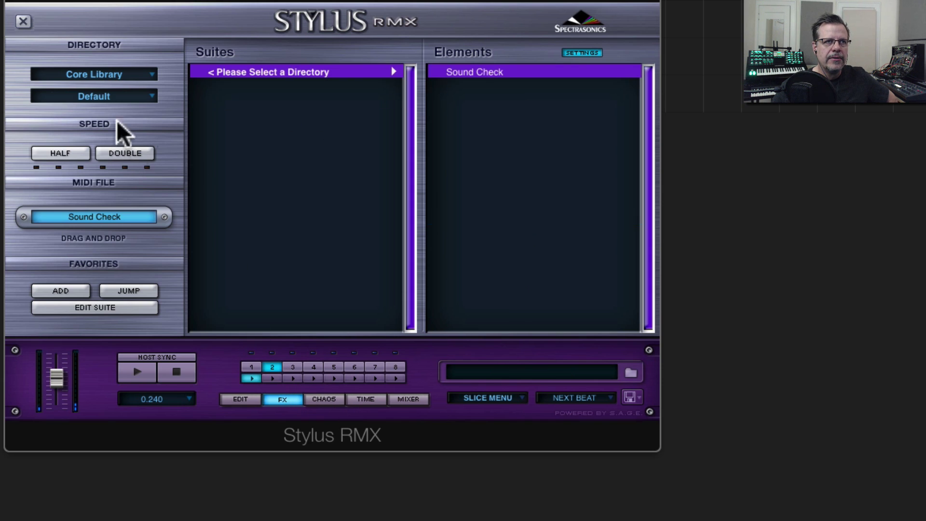
click(98, 75)
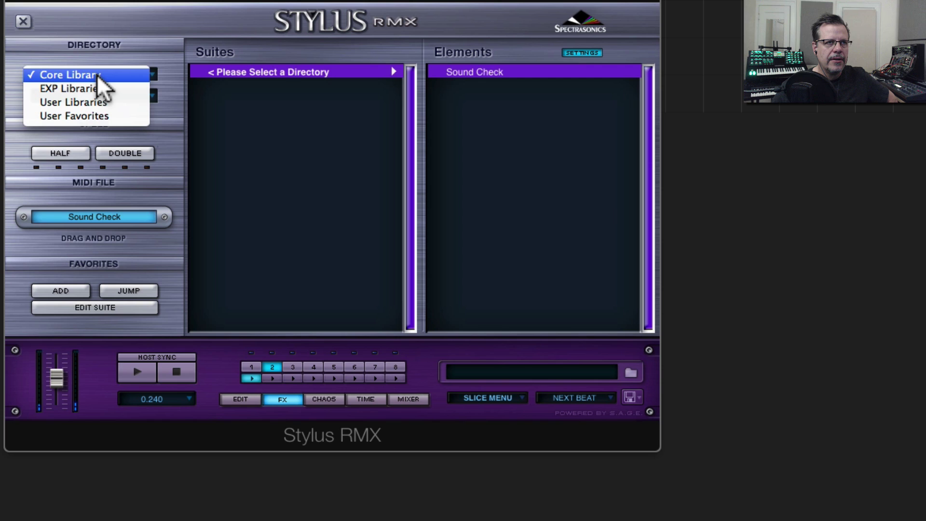
click(110, 102)
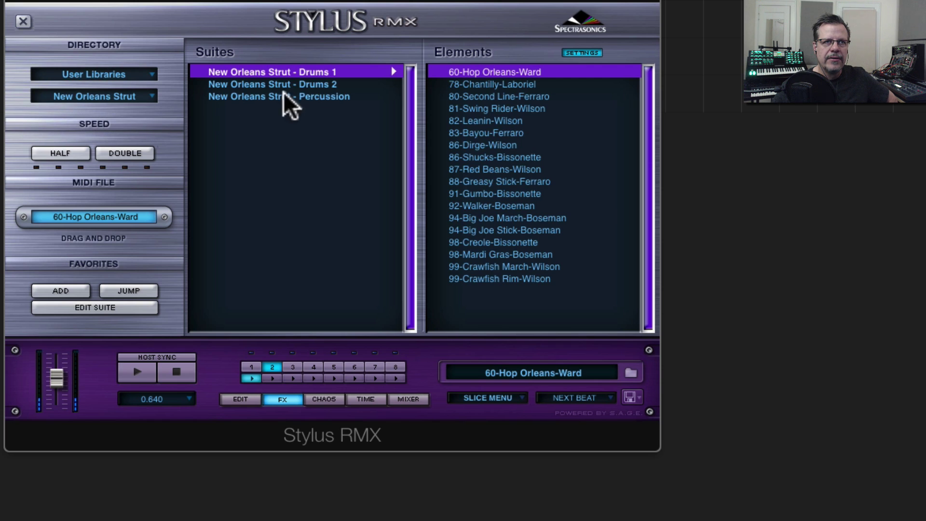
click(96, 95)
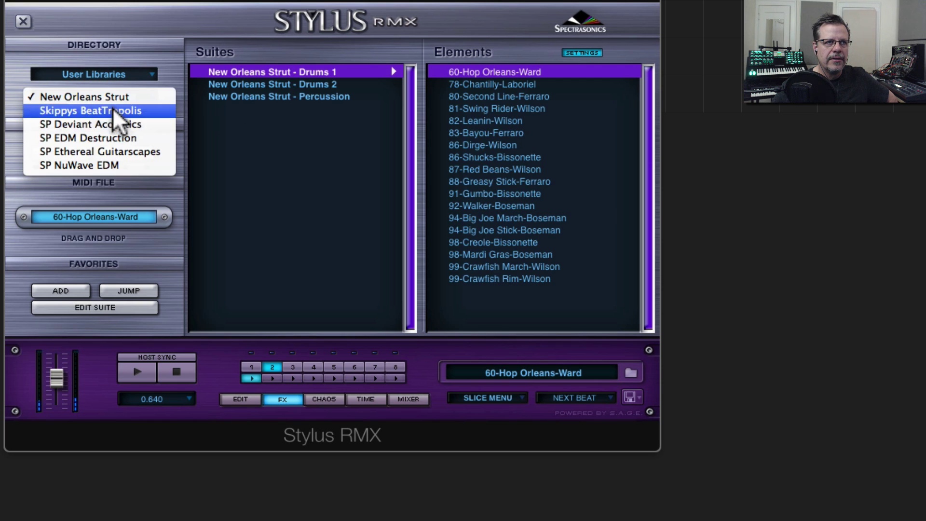
click(121, 135)
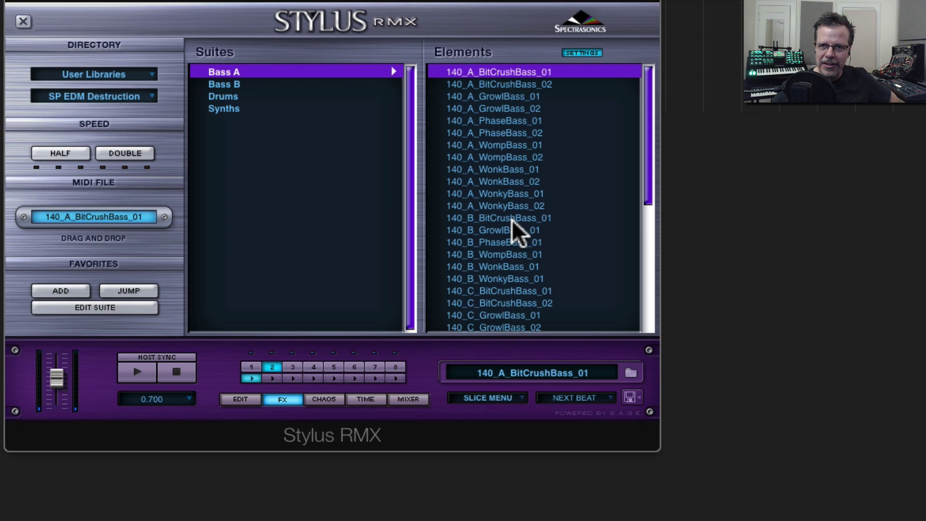
scroll(512, 228, down, 5)
click(250, 98)
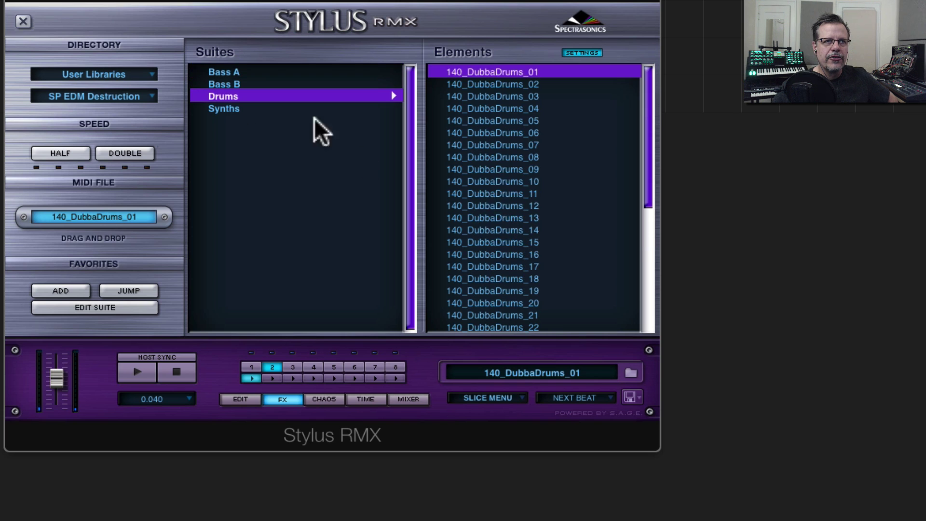
click(507, 229)
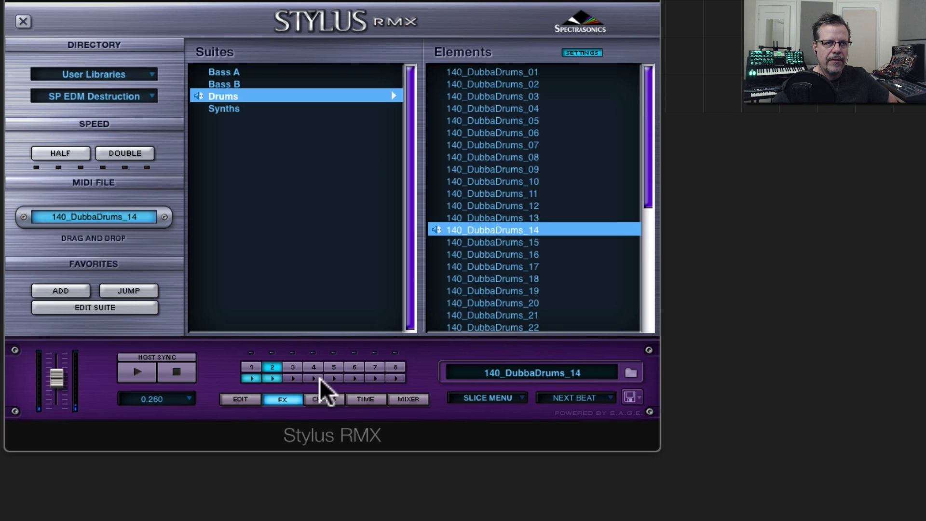
Play both parts together and balance them, lowering part 1's level to -6.24 dB and raising part 2's level
click(137, 372)
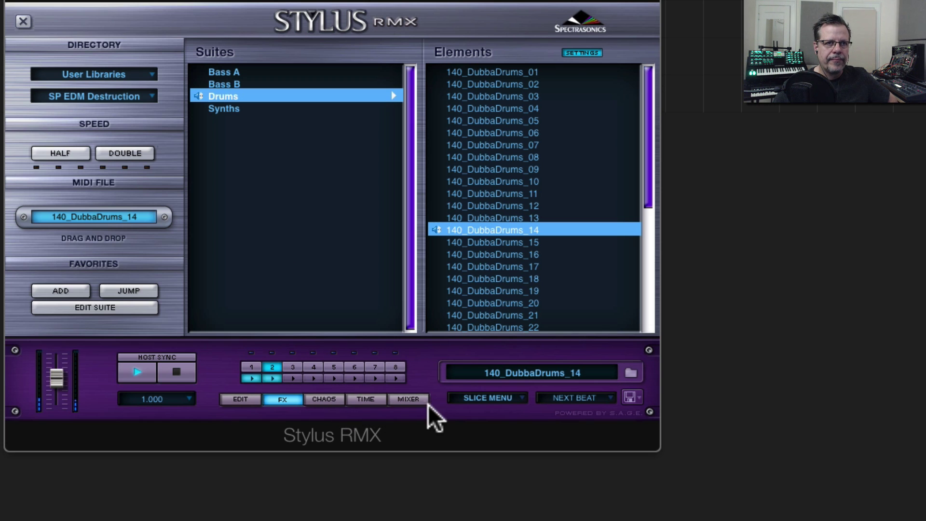
click(416, 398)
drag(340, 56, 319, 63)
drag(331, 97, 352, 95)
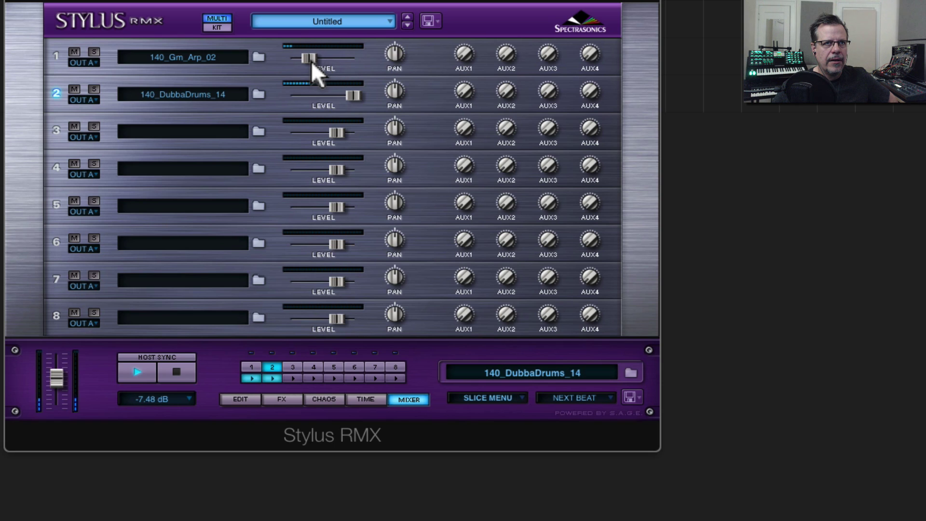
drag(311, 60, 321, 71)
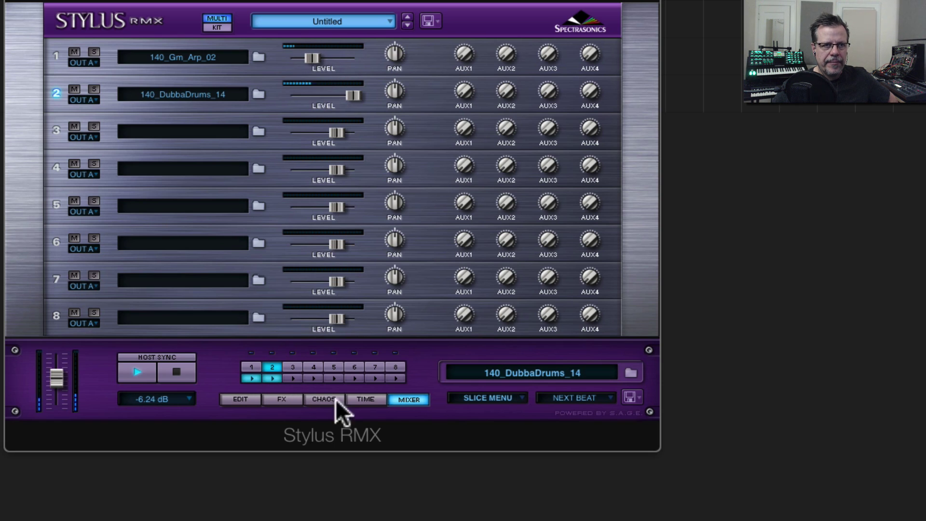
Groove-lock parts 2 and 1 to the 1/16 Note Grid, and raise part 1's mixer level to -4.65 dB
click(367, 399)
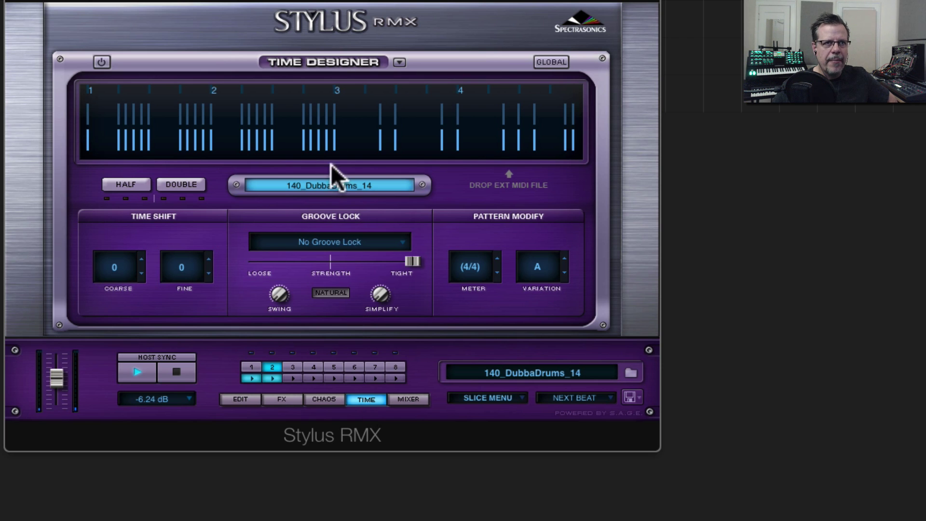
click(341, 240)
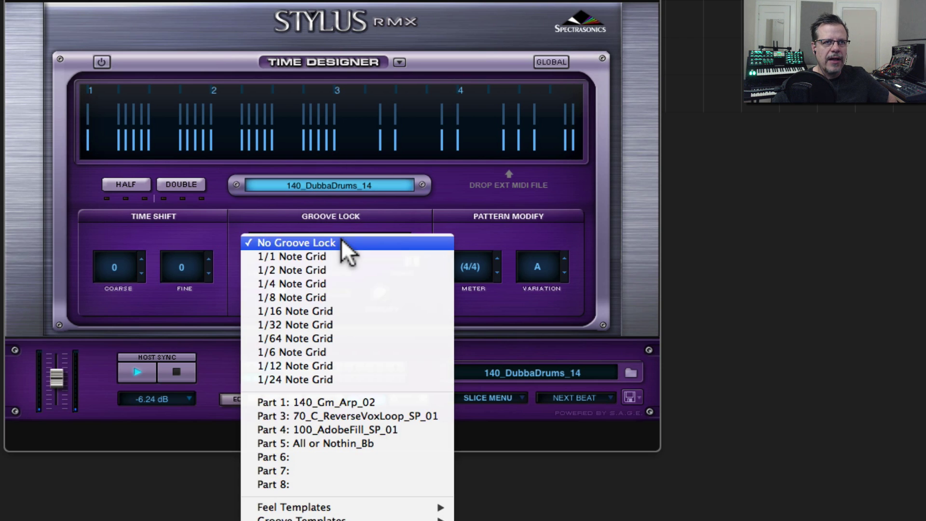
click(336, 311)
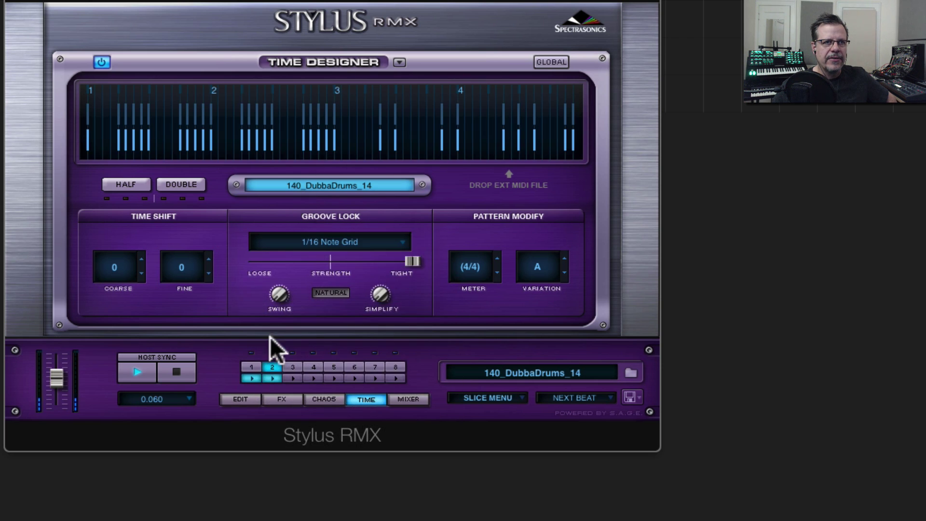
click(252, 368)
click(328, 239)
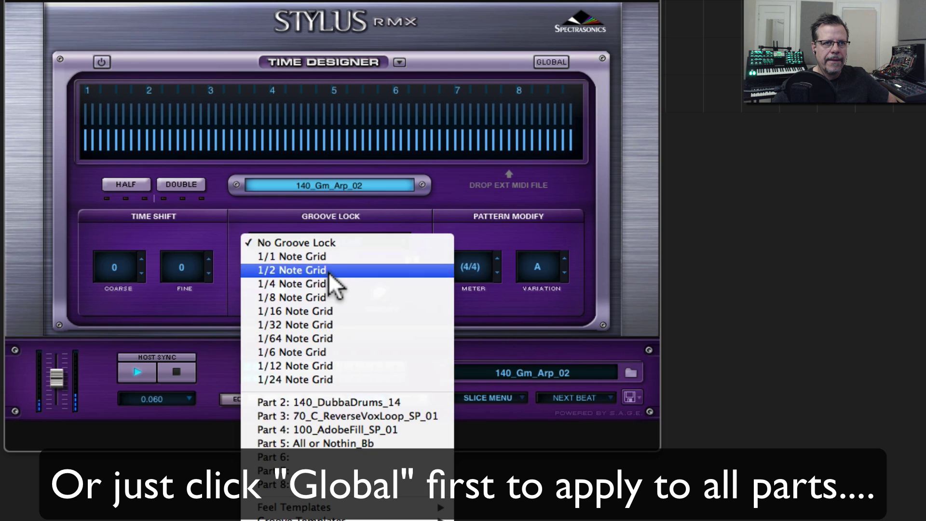
click(333, 310)
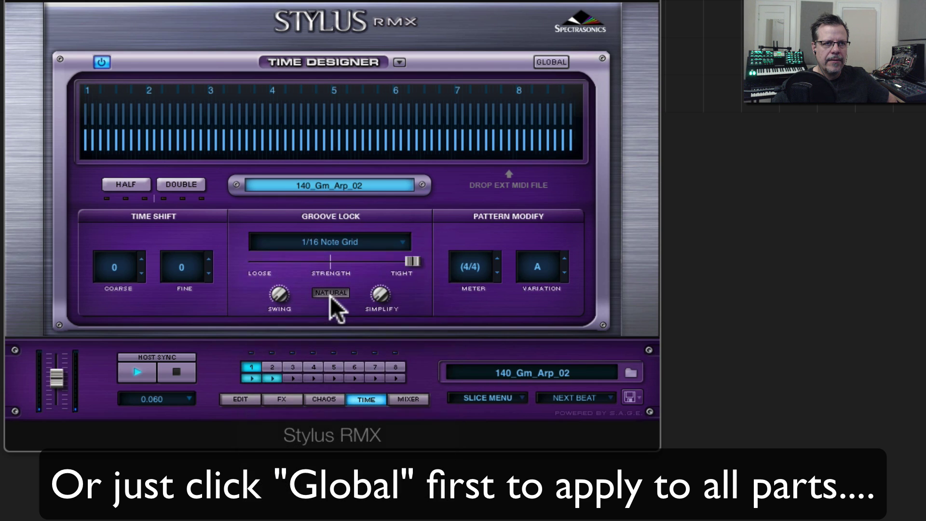
click(406, 397)
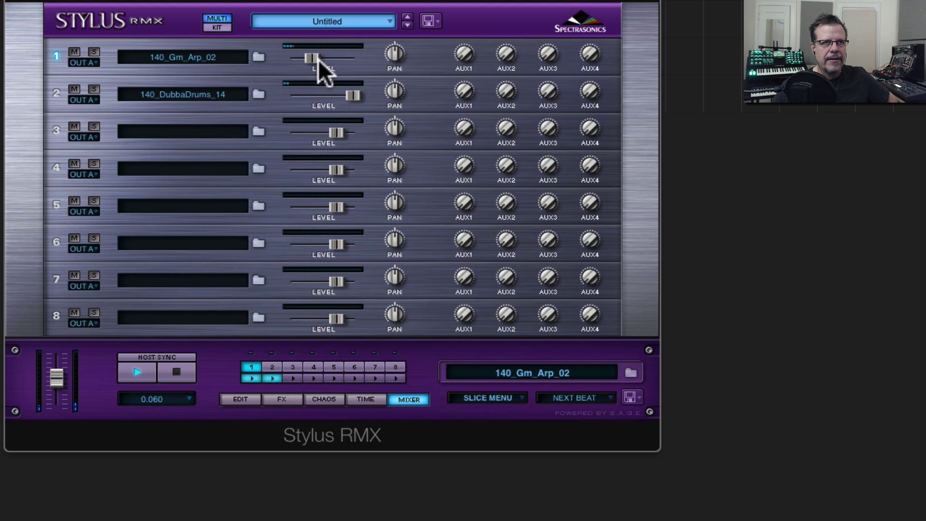
scroll(322, 58, up, 1)
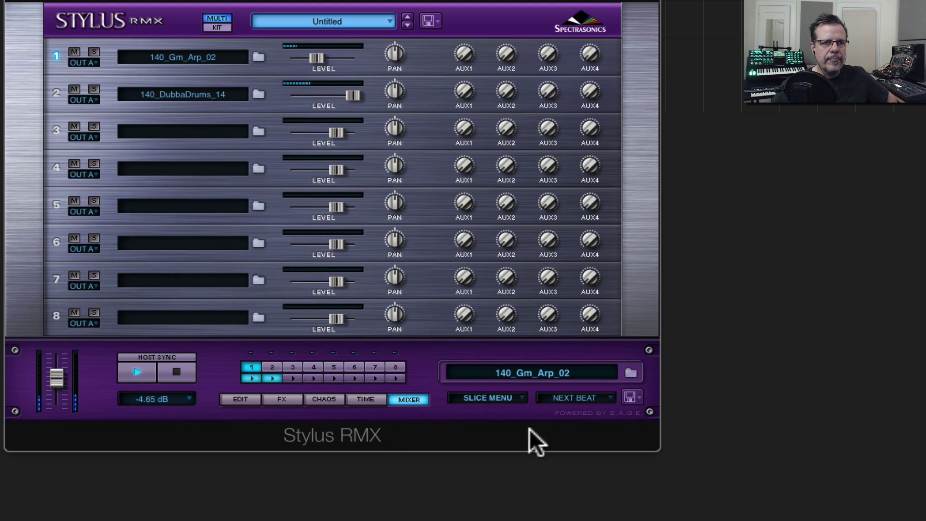
Audition 140_Gm_Lead_02 and 140_Gm_Stabs_01 in part 1 against the drums, and raise the master level to -0.30 dB
click(626, 378)
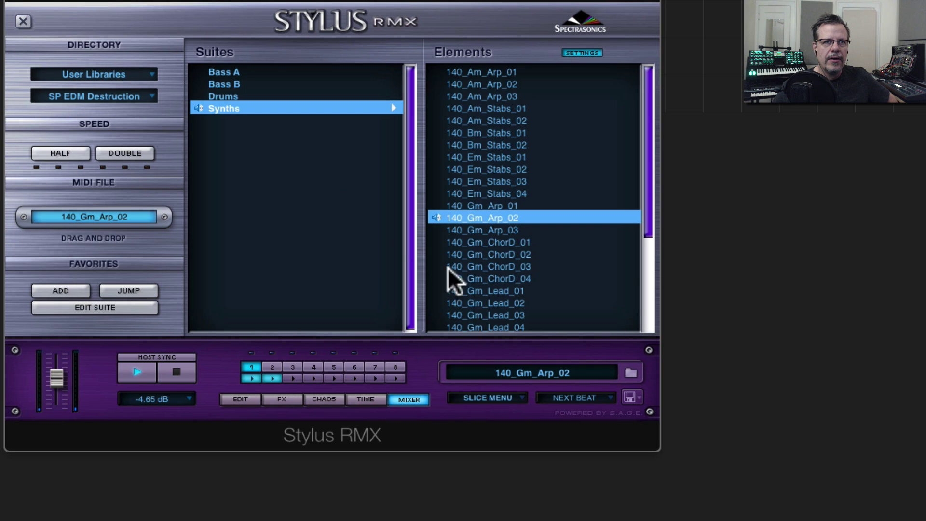
click(480, 299)
scroll(498, 292, down, 2)
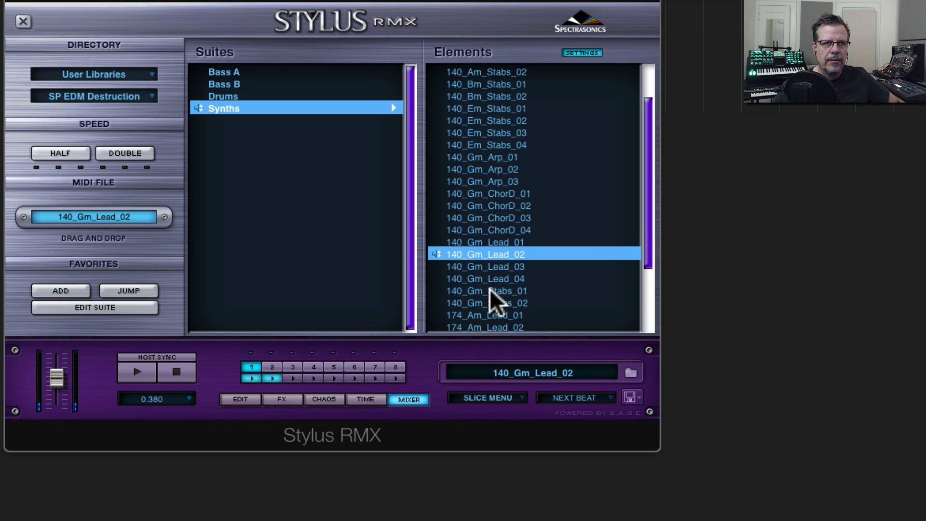
click(489, 289)
scroll(492, 292, down, 2)
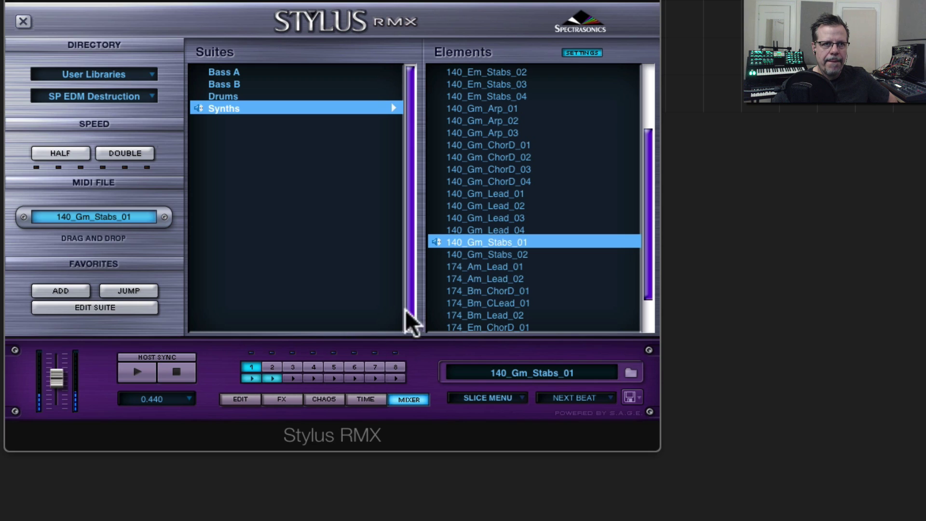
click(139, 375)
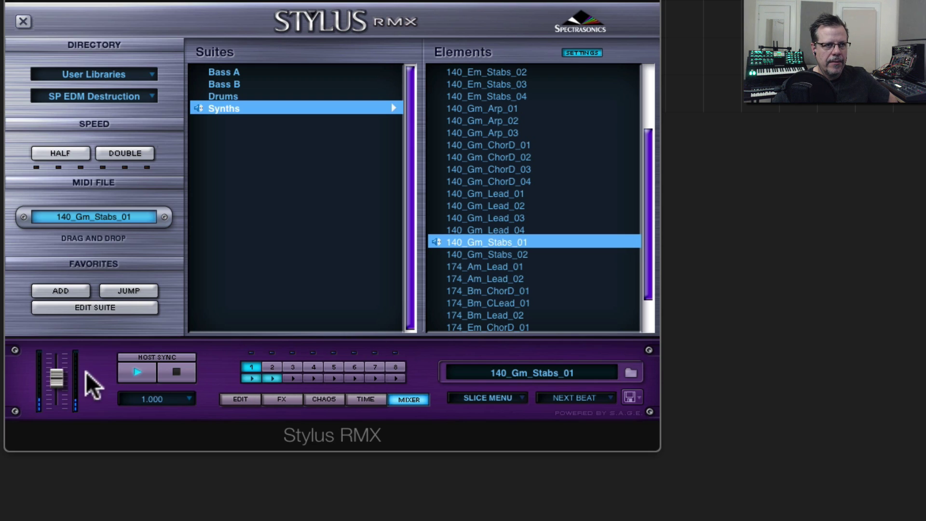
drag(57, 377, 58, 370)
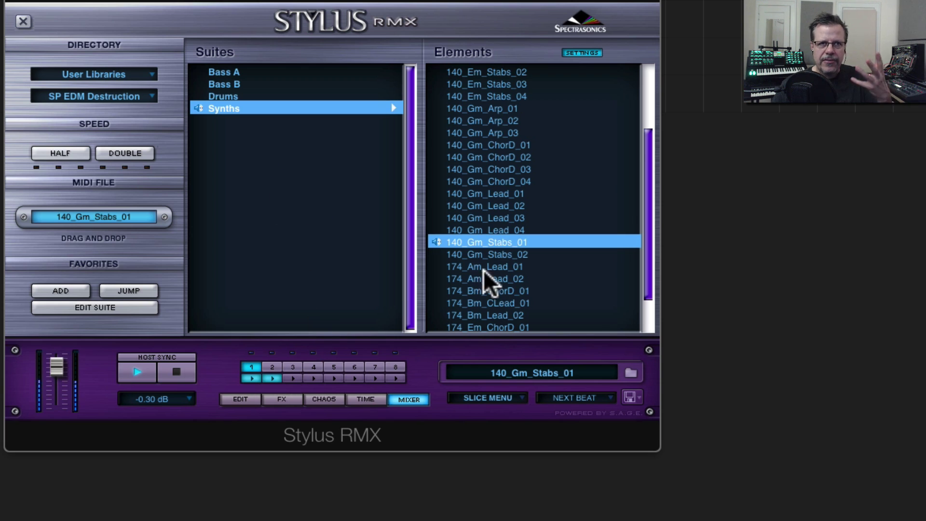
Audition 174_Gm_Lead_01 from the Synths suite, load 174_Em_Lead_01 into part 1 and stop the playback
scroll(482, 280, down, 2)
click(501, 292)
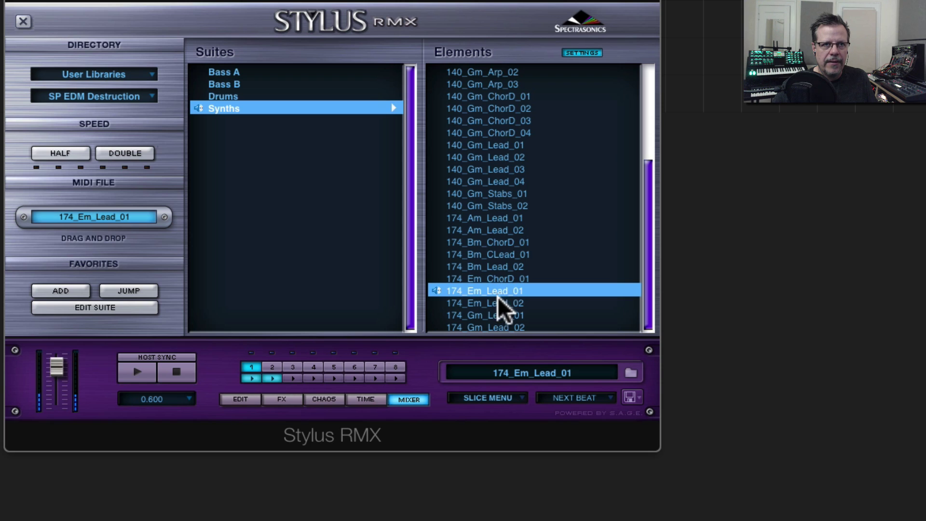
click(499, 314)
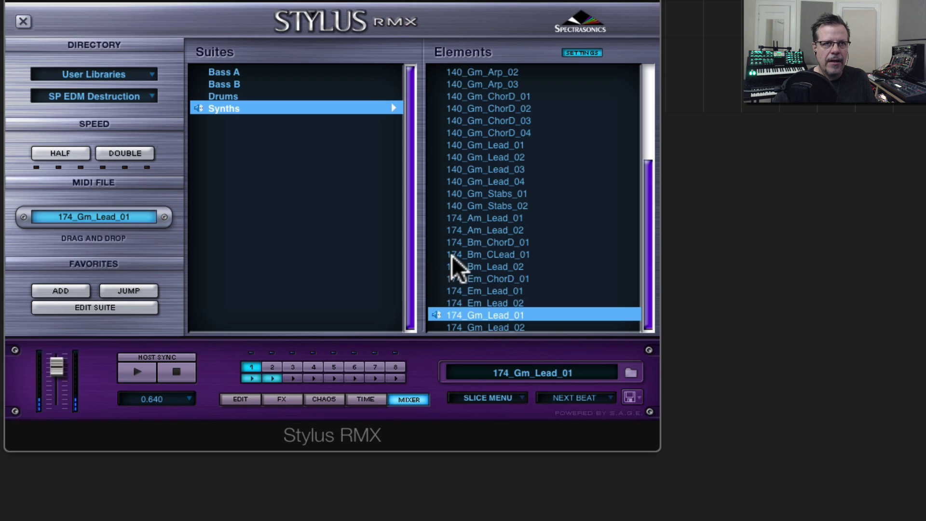
click(502, 292)
click(186, 366)
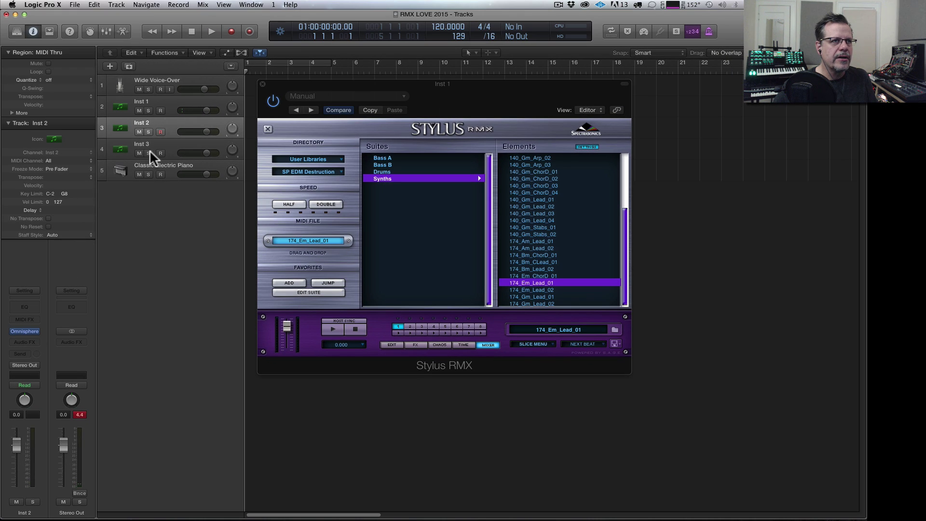
Insert a stereo Ultrabeat drum synth on the Inst 3 track and move its window clear of the track list
click(150, 151)
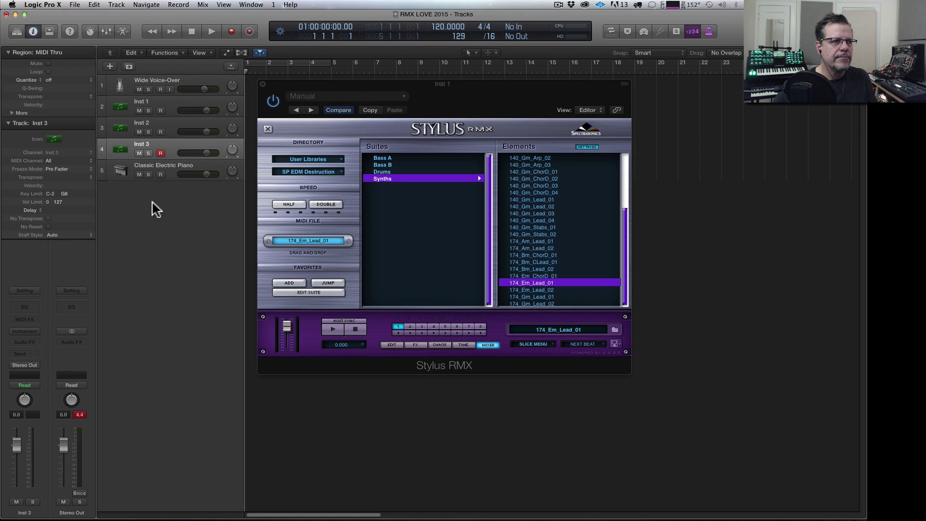
click(33, 331)
mouse_move(51, 425)
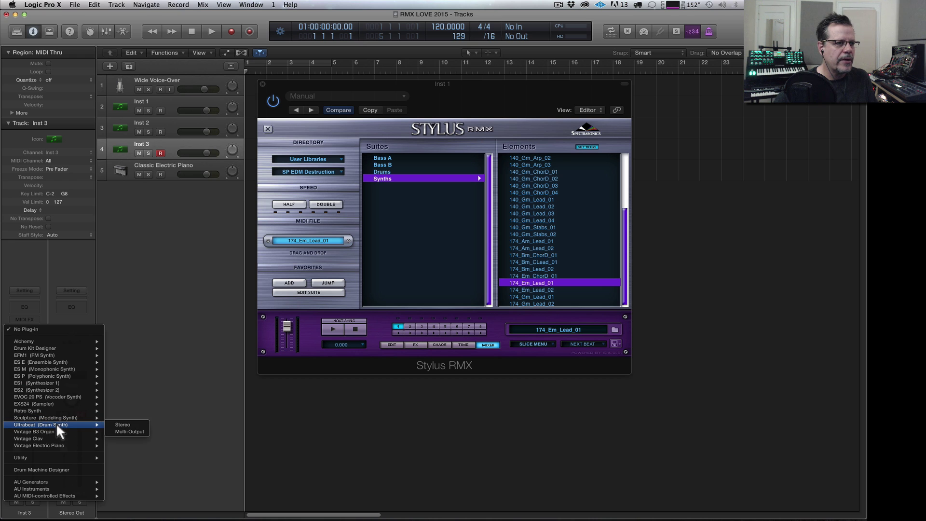
click(124, 425)
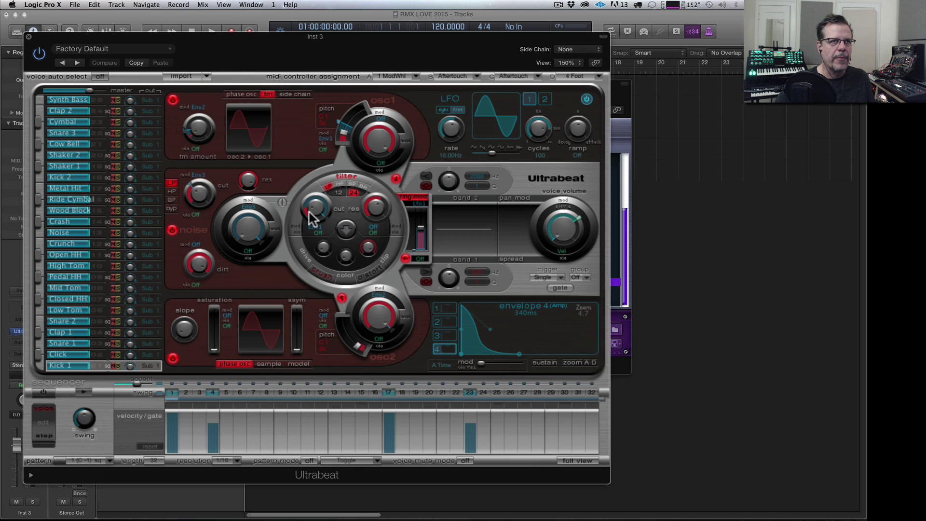
drag(218, 42, 401, 55)
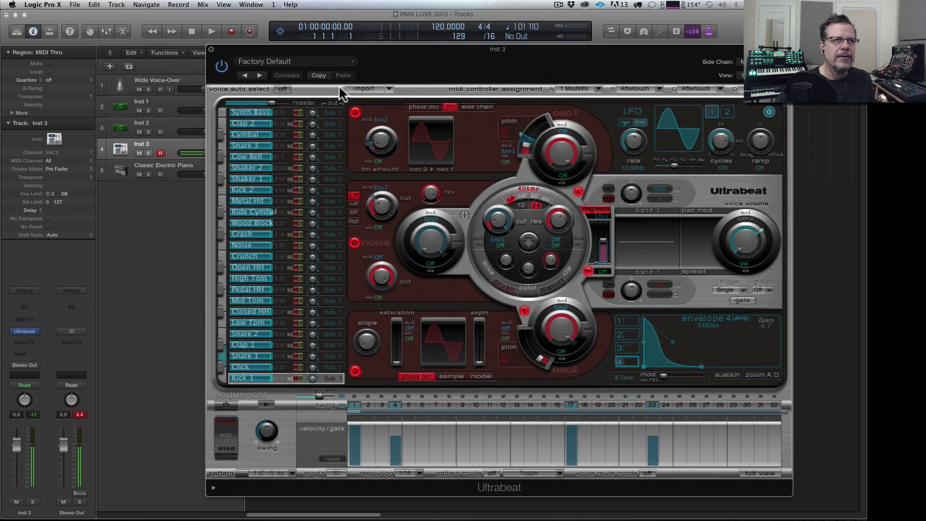
Load the Epic Electro drum kit into Ultrabeat
click(298, 61)
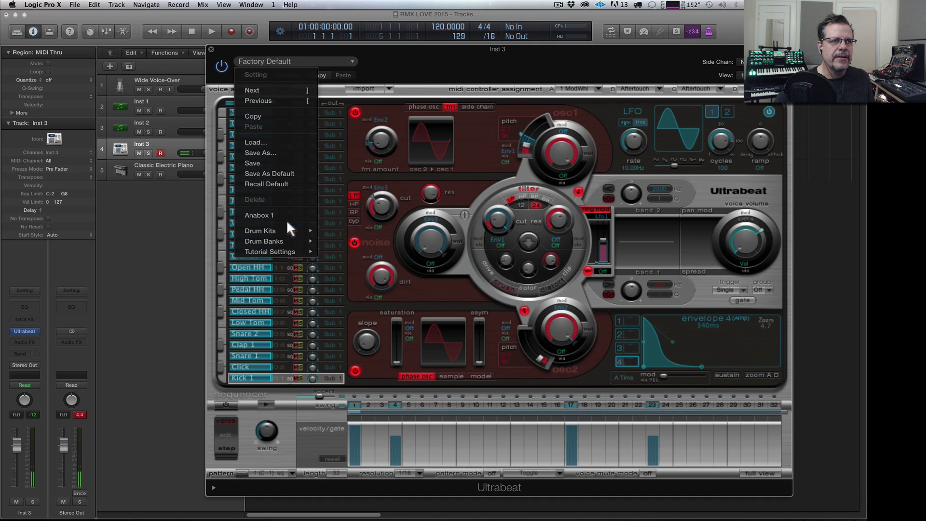
mouse_move(289, 231)
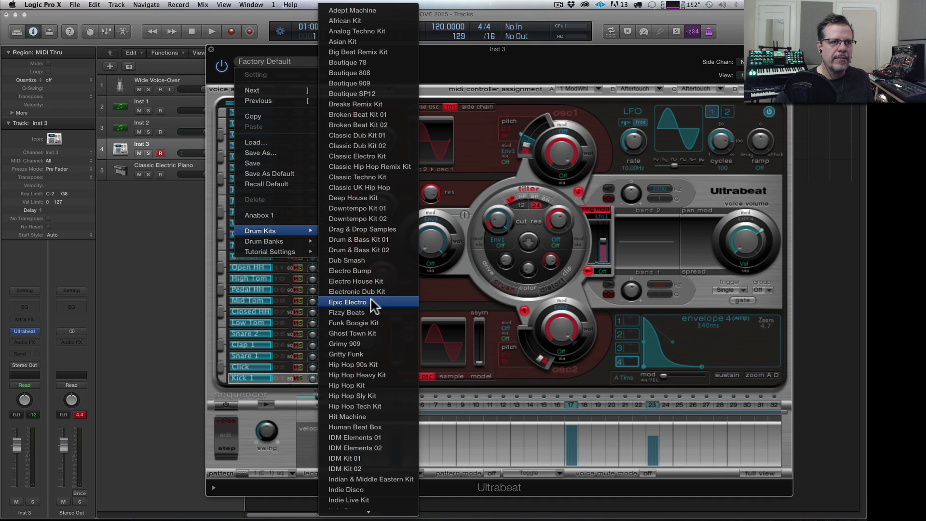
click(347, 301)
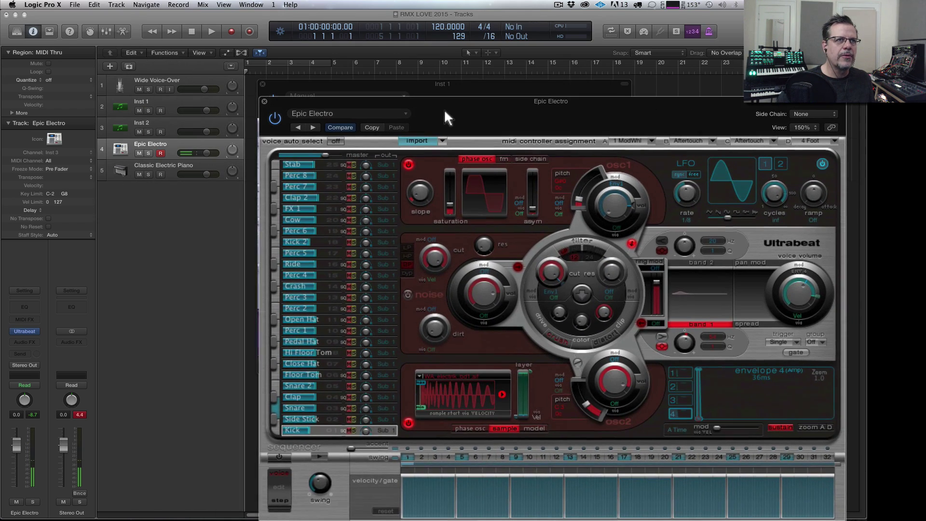
Record a four-bar Epic Electro drum pattern in a cycle over bars 1 to 4 and quantize it to 1/16 Note
click(276, 63)
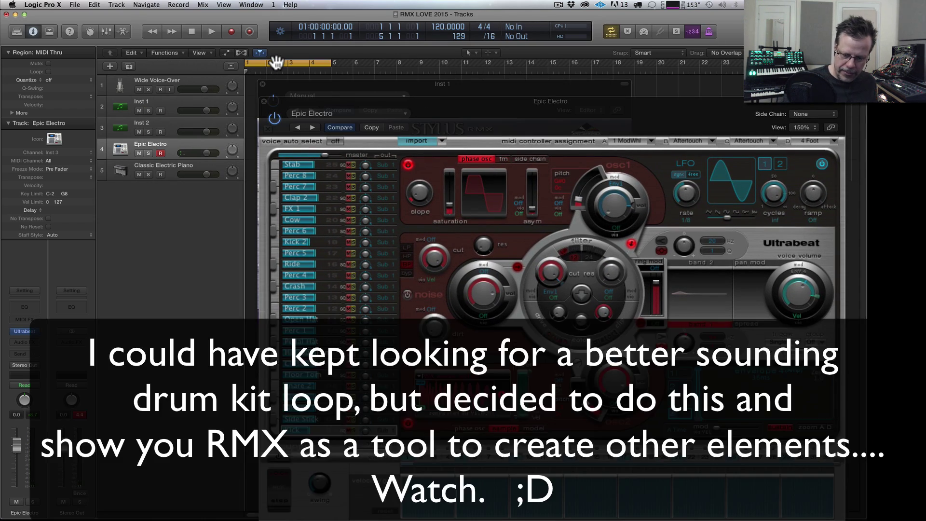
key(space)
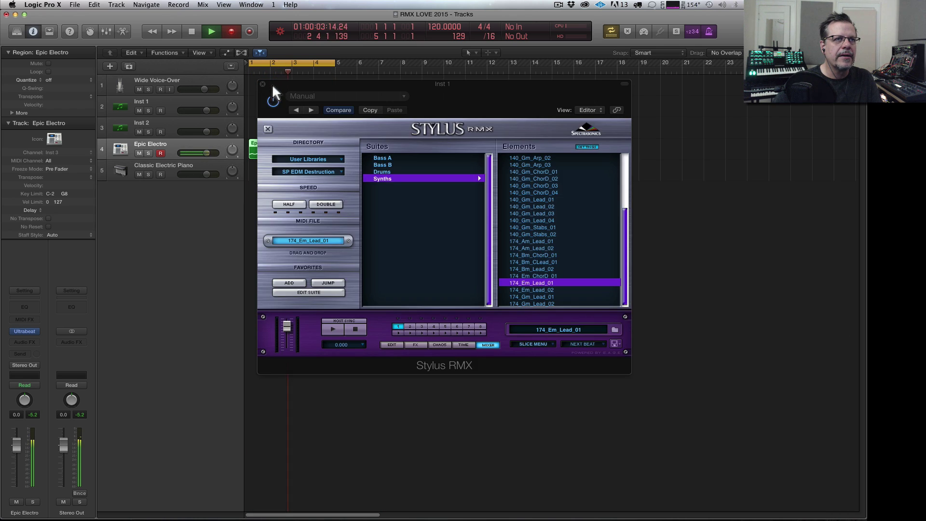
drag(269, 94, 347, 179)
click(279, 139)
key(q)
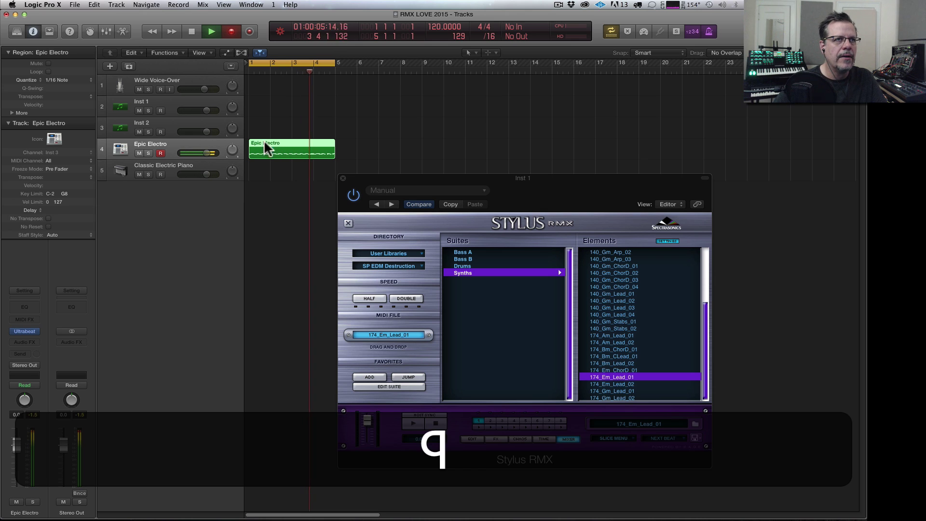
key(q)
drag(384, 181, 318, 154)
Record a four-bar pass of notes triggering 174_Em_Lead_01 on the Inst 1 track over the drum pattern
click(188, 130)
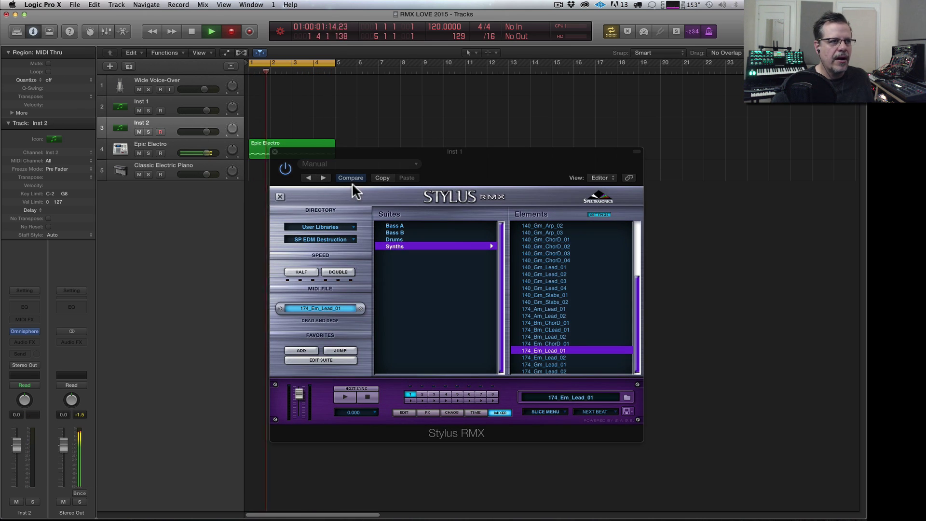
click(176, 101)
key(BackSpace)
key(0)
key(KP_Multiply)
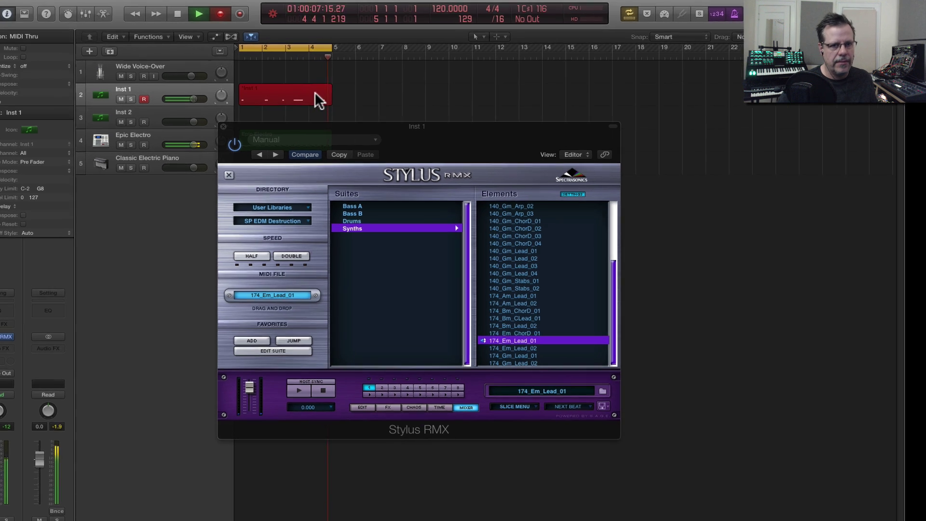
key(space)
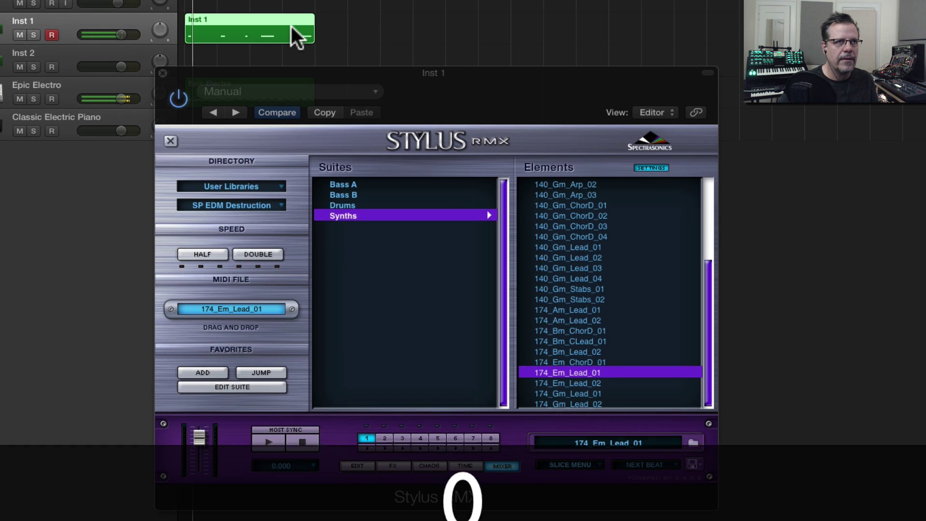
Raise the 174_Em_Lead_01 coarse pitch to 12 and reduce the amp envelope's hold to minimum and decay to 0.079 secs
click(356, 465)
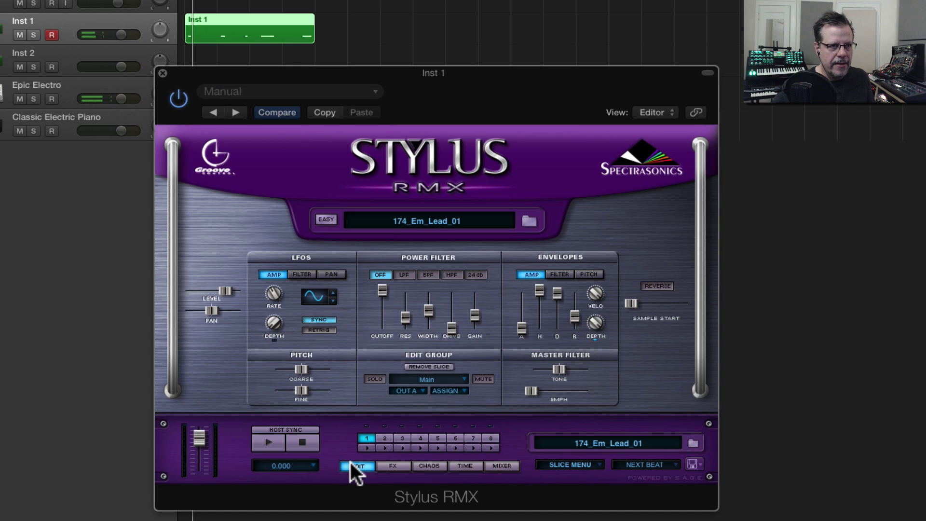
key(0)
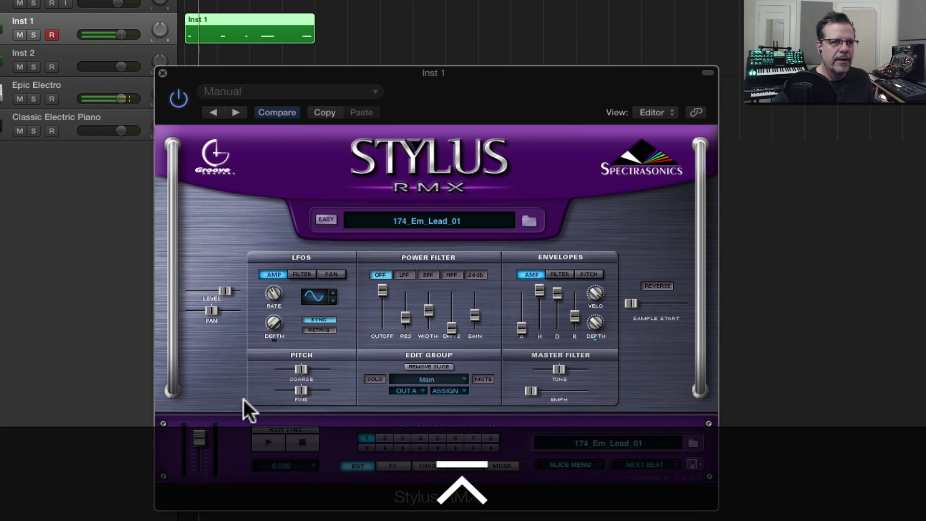
drag(314, 368, 323, 369)
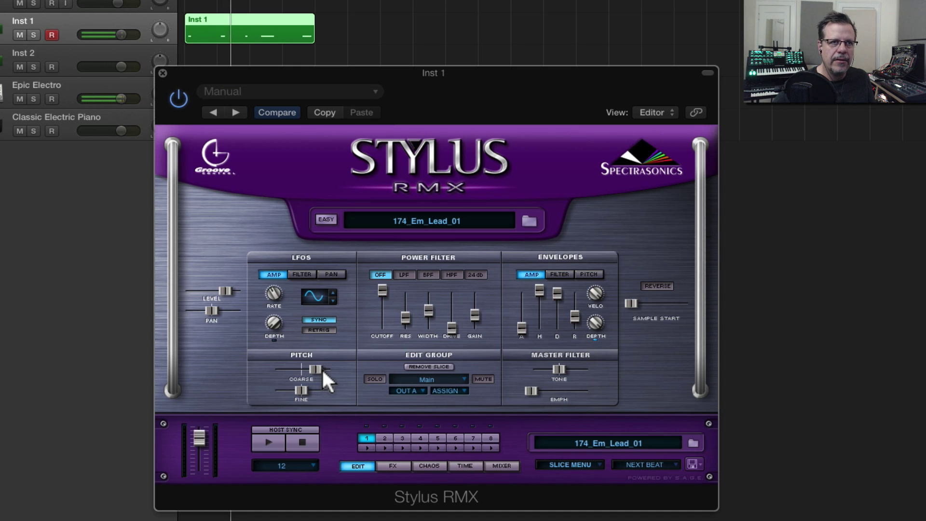
click(542, 287)
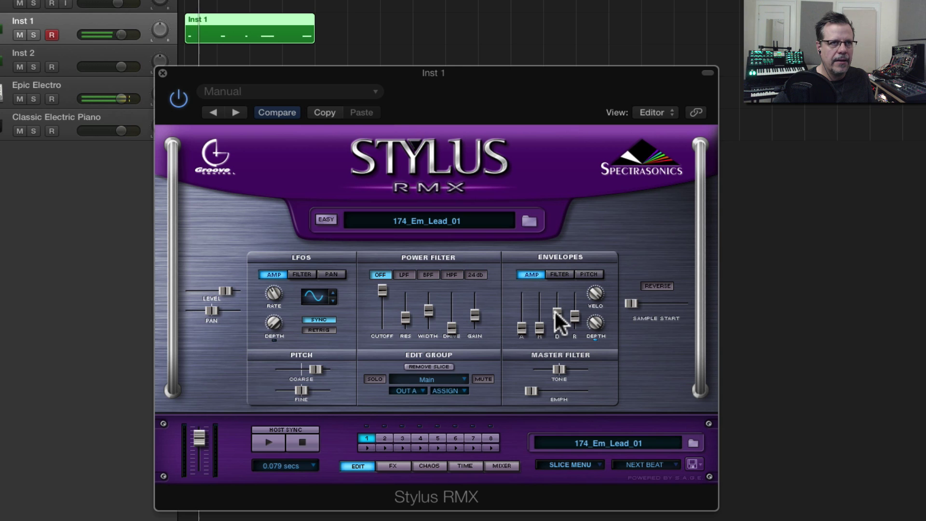
Move the Stylus RMX window clear of the regions and set the Inst 1 track's MIDI channel to 1
click(384, 437)
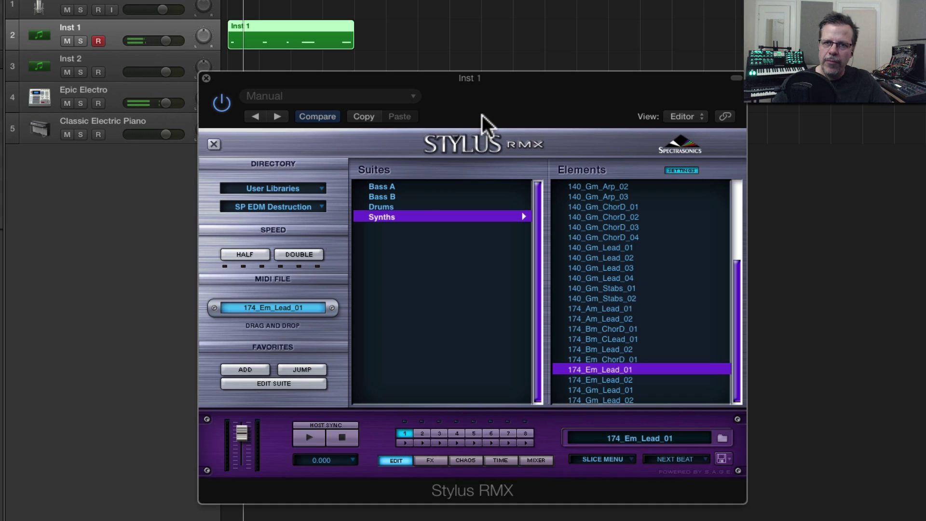
drag(484, 123, 649, 126)
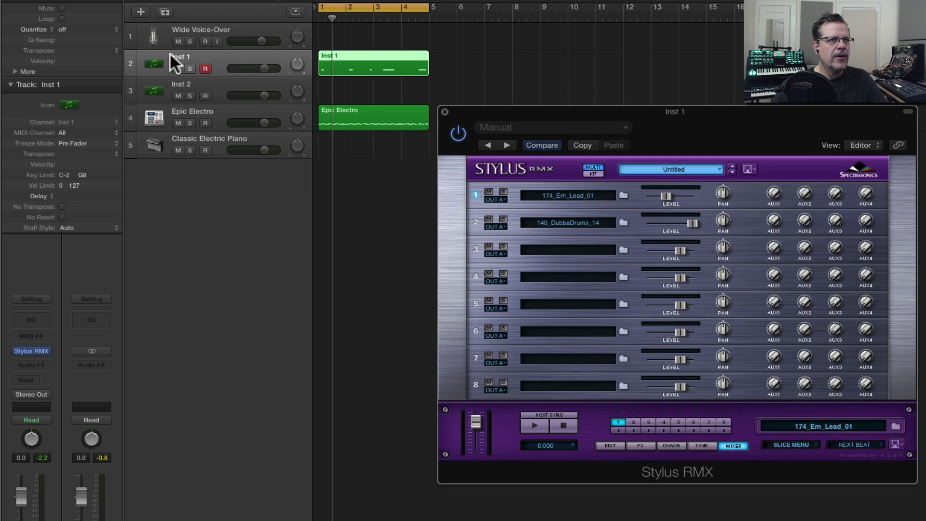
click(177, 53)
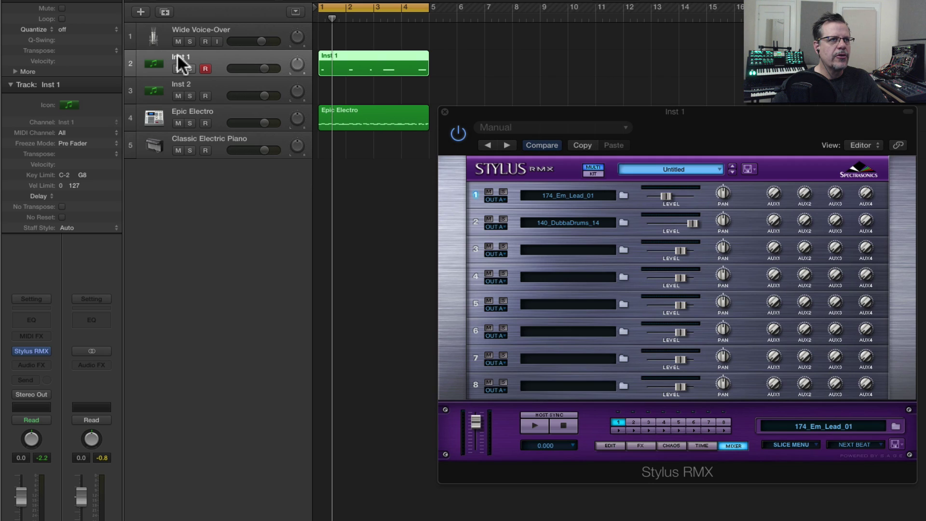
click(59, 133)
click(64, 138)
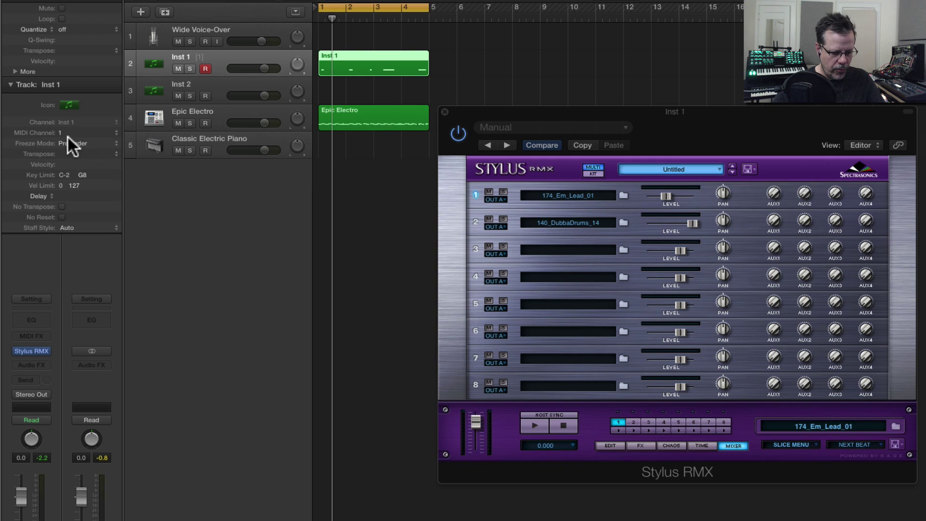
key(ctrl+shift+Return)
key(ctrl+shift+Return)
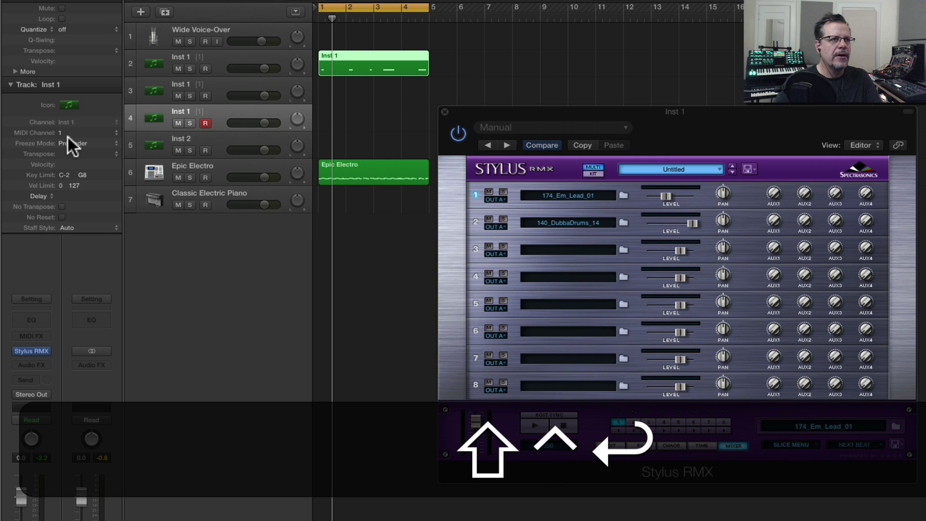
key(super+z)
key(super+z)
Create seven more Inst 1 tracks assigned to MIDI channels 2 to 8
key(ctrl+Return)
key(ctrl+Return)
key(ctrl+Return)
key(ctrl+Return)
key(ctrl+Return)
key(ctrl+Return)
key(ctrl+Return)
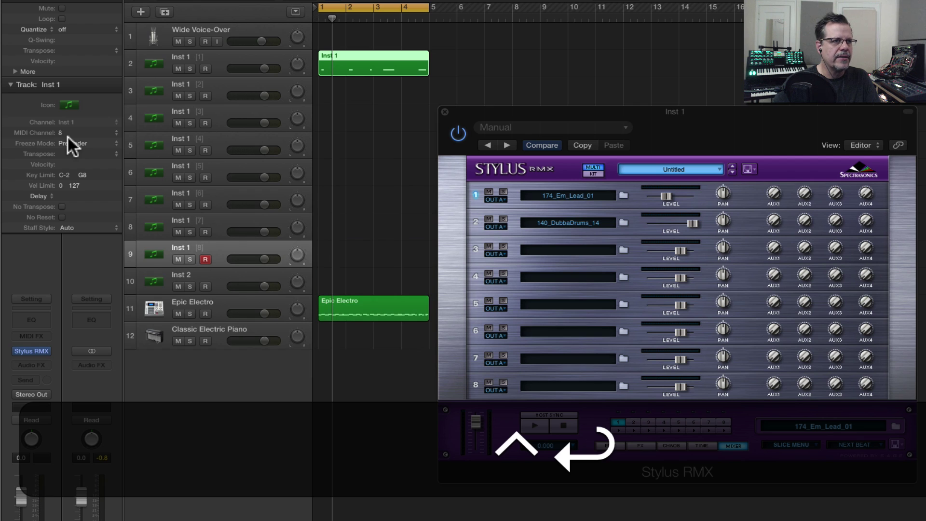
Place the 140_DubbaDrums_14 MIDI file from part 2 at bar 1 of the Inst 1 channel 2 track and play it
click(221, 90)
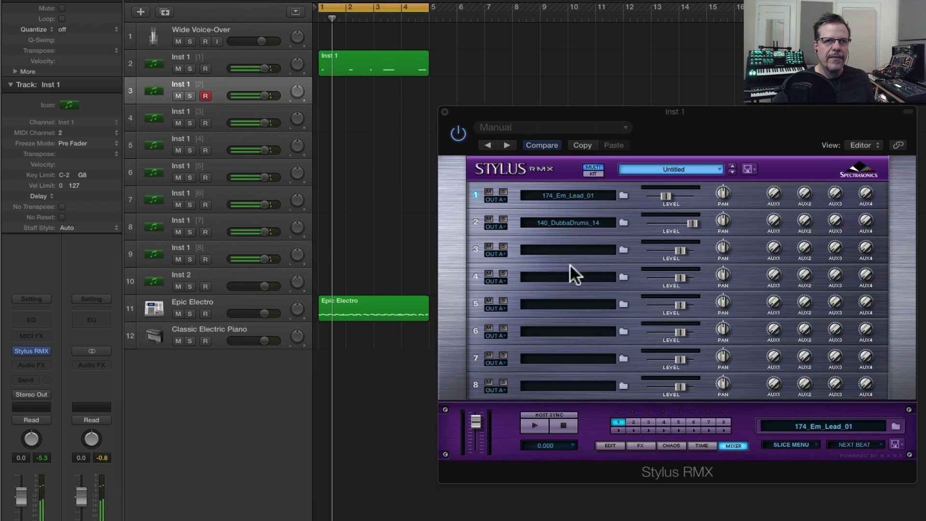
click(623, 220)
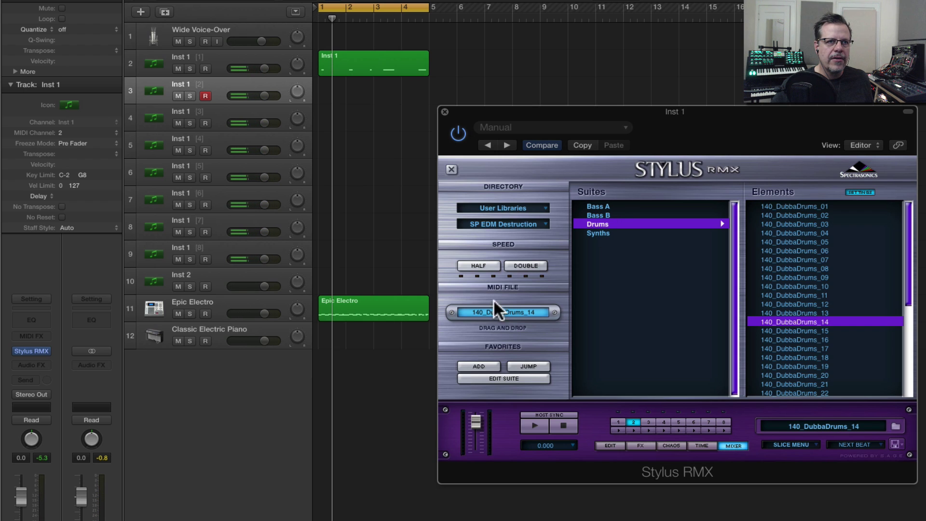
drag(494, 313, 323, 90)
key(space)
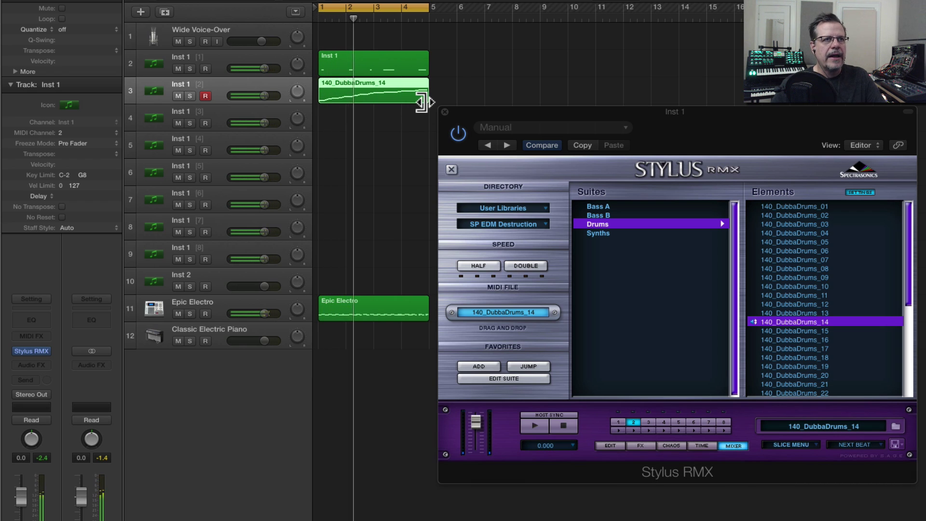
Shorten the 140_DubbaDrums_14 region to two bars, loop it and quantize it to 1/8 Note
drag(425, 101, 372, 99)
key(alt+l)
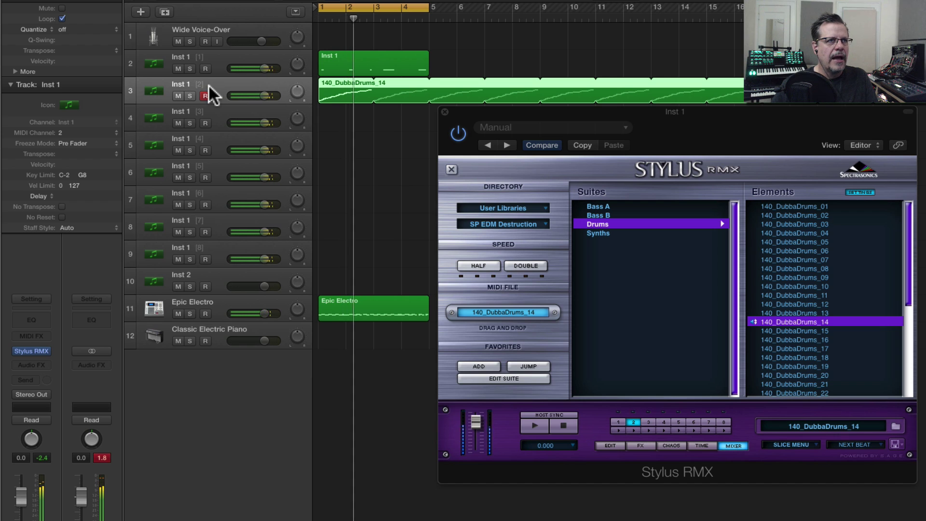
click(88, 29)
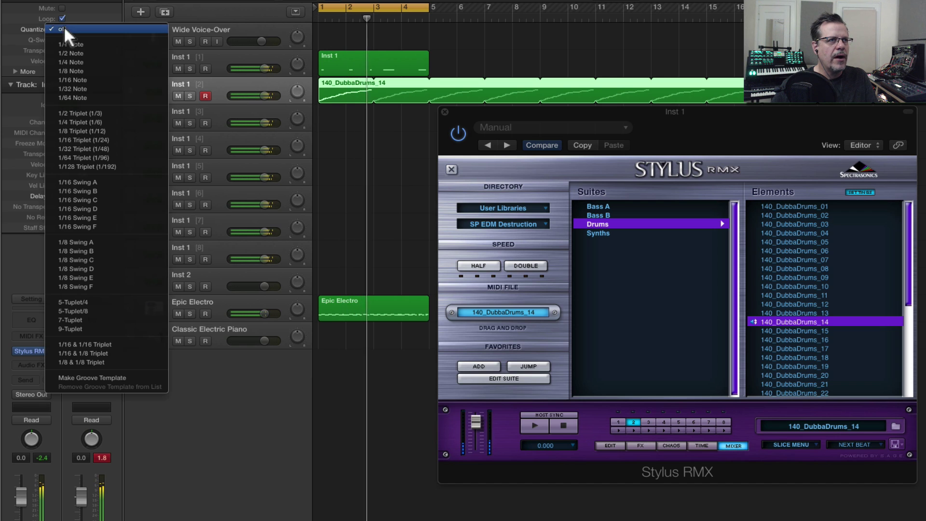
click(80, 72)
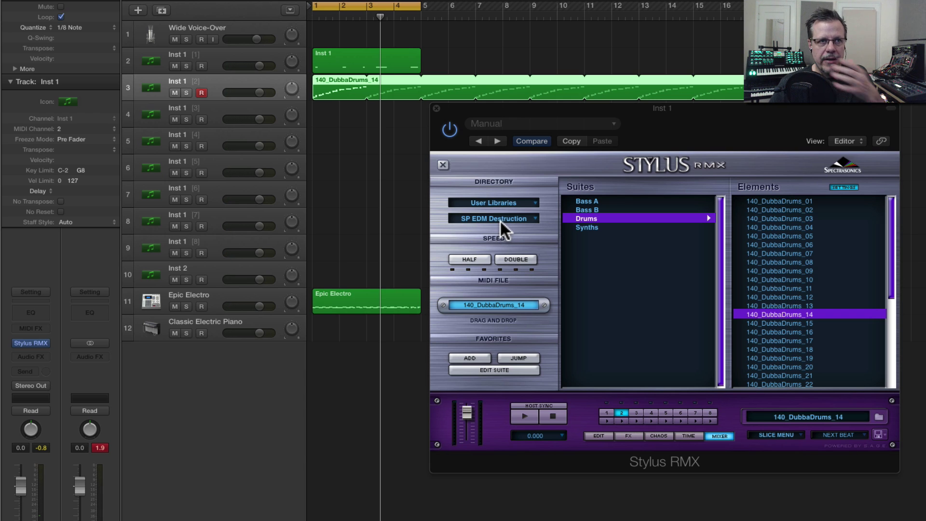
Load 80_C_BigSky_01_SP from SP Ethereal Guitarscapes into part 3 and place its MIDI file at bar 1 of the channel 3 track
click(636, 410)
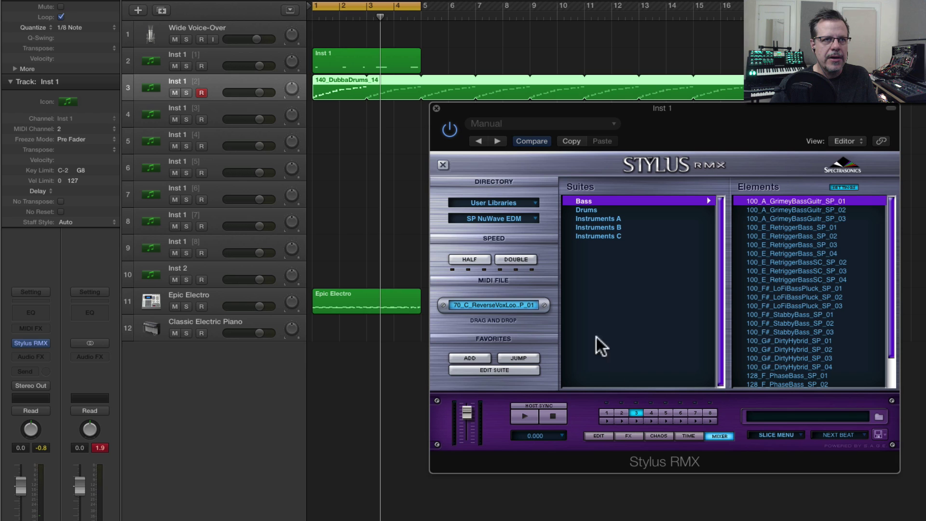
click(495, 217)
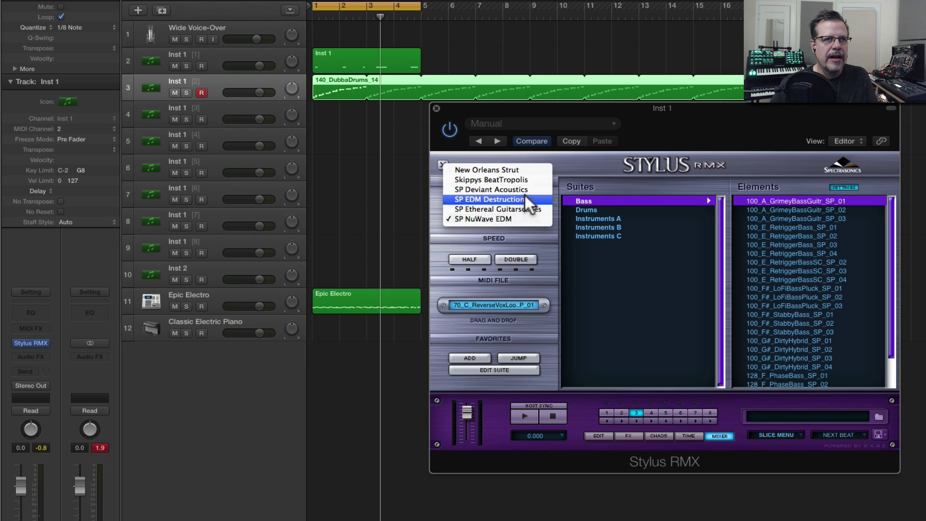
click(526, 208)
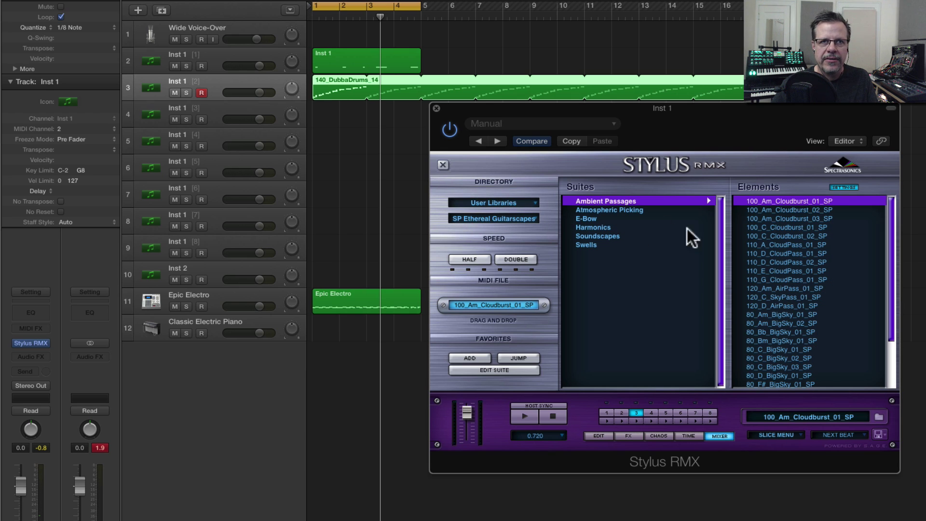
scroll(786, 334, down, 3)
click(779, 322)
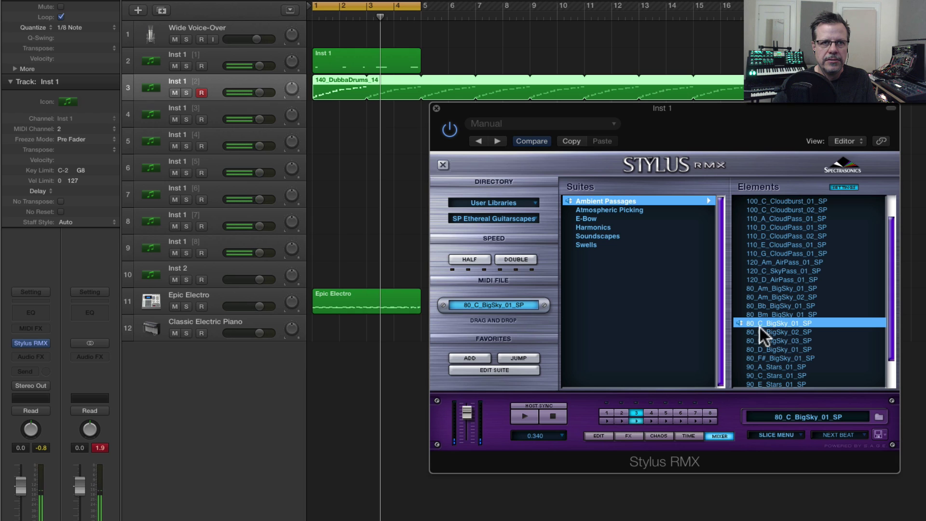
drag(499, 302, 343, 114)
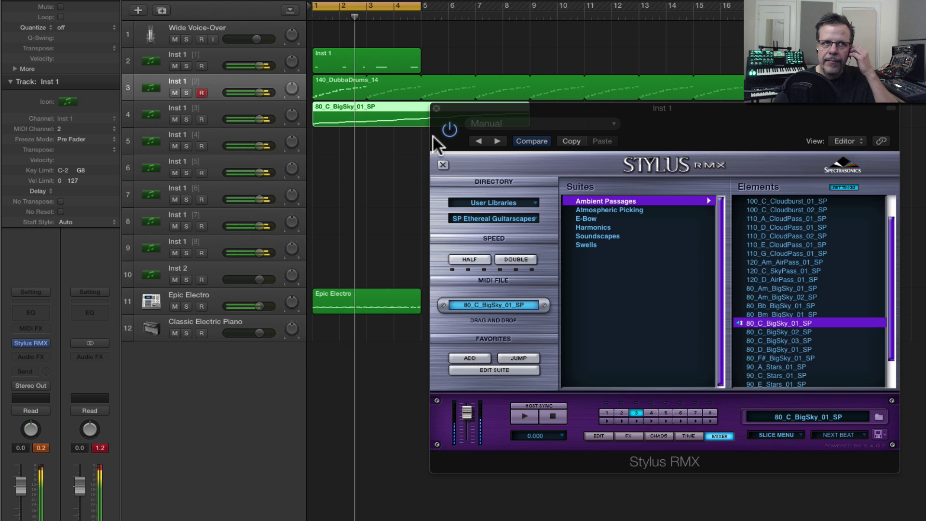
Quantize the 80_C_BigSky_01_SP region to 1/16 Swing A and the 140_DubbaDrums_14 region to 1/4 Note
click(62, 26)
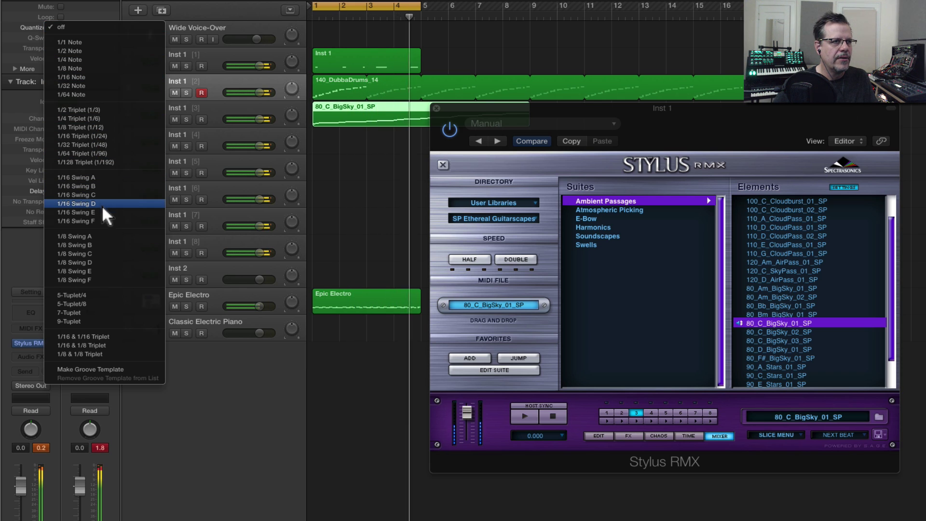
click(106, 178)
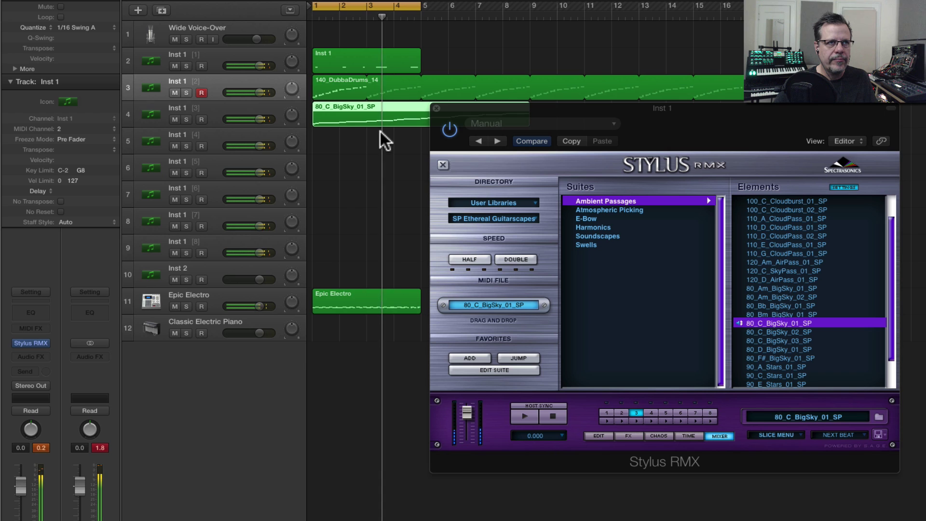
click(322, 81)
click(73, 26)
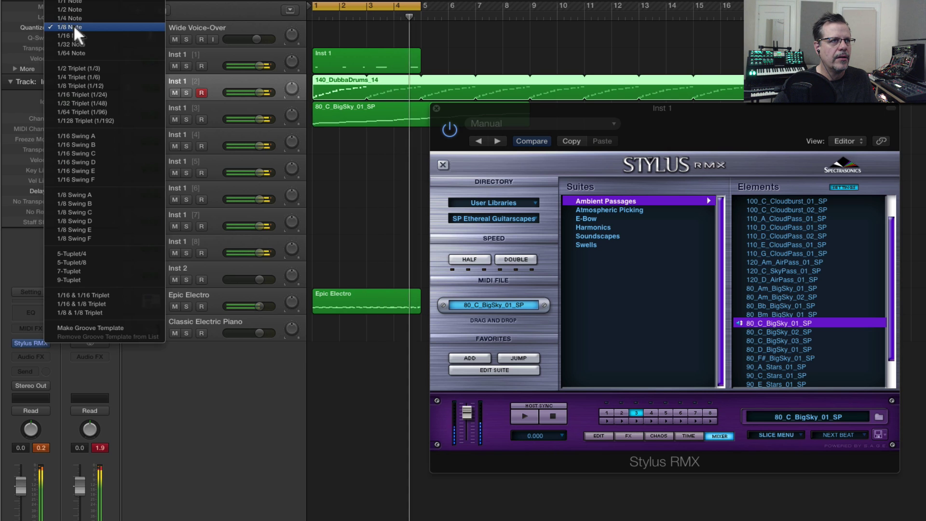
click(76, 18)
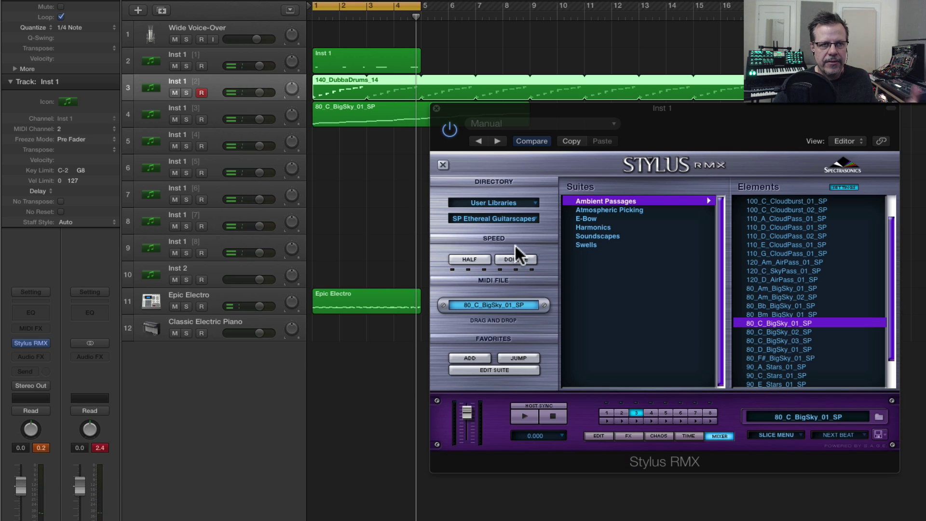
Load 110_G_CloudPass_01_SP into part 3, replace the channel 3 region with its MIDI file and quantize it to 1/16 Swing C
click(781, 253)
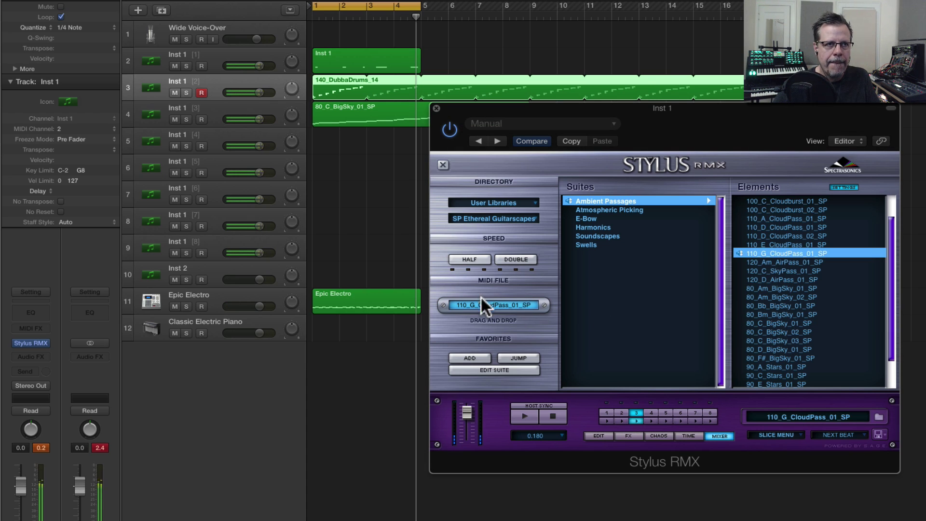
drag(482, 300, 337, 109)
key(BackSpace)
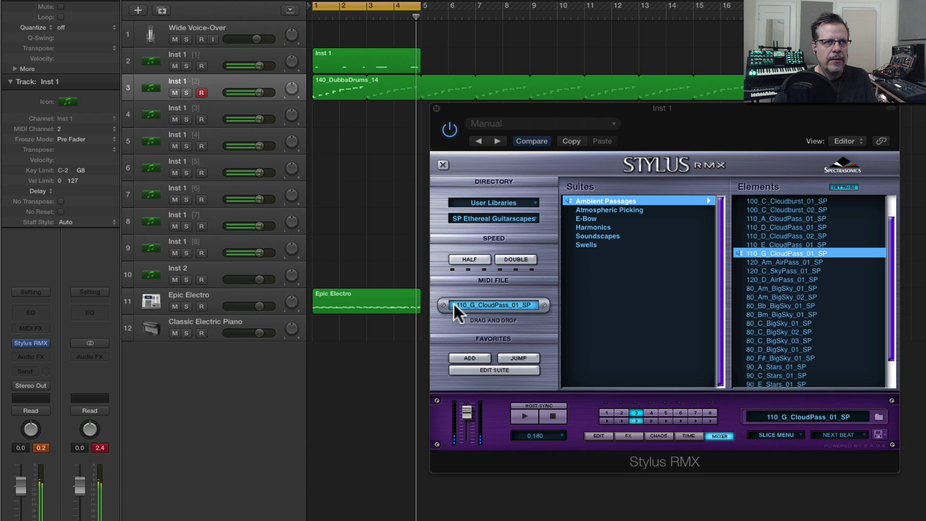
drag(470, 300, 337, 106)
click(65, 26)
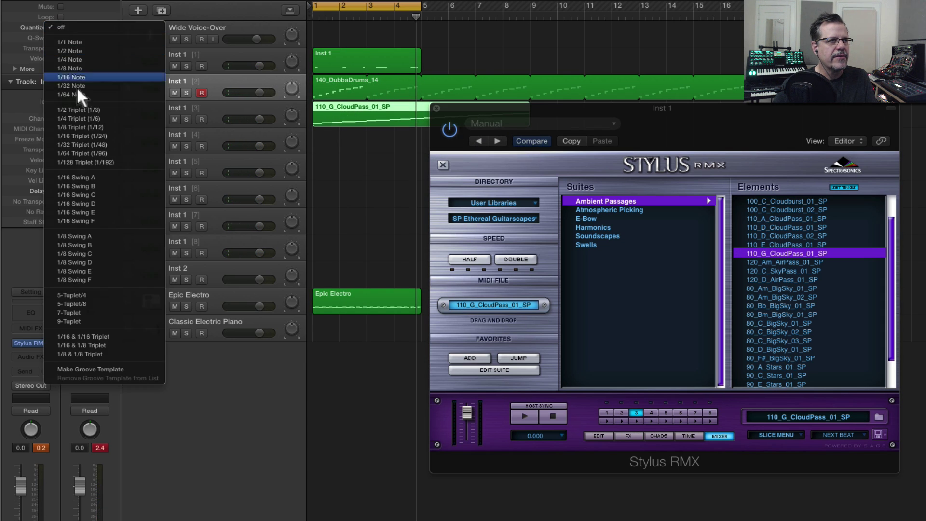
click(92, 195)
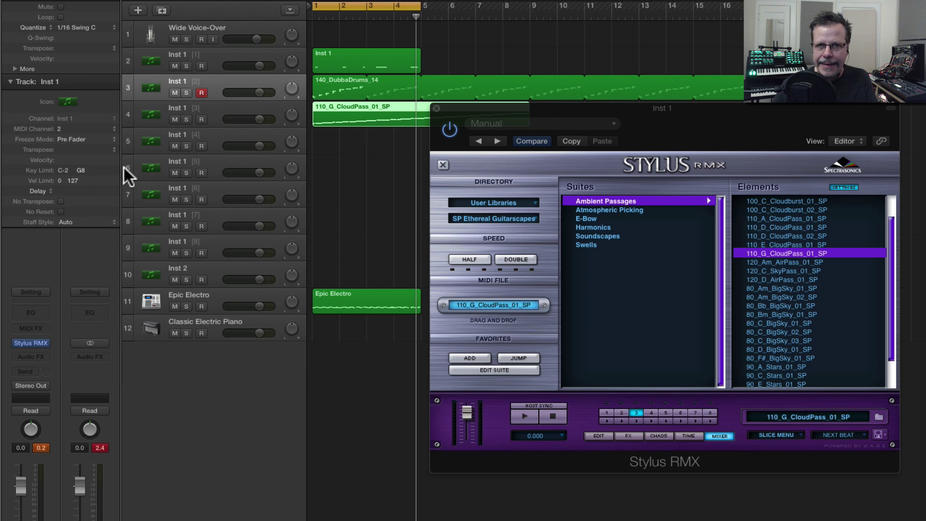
Delete the 140_DubbaDrums_14 region and raise the Epic Electro track's volume to 4.1 dB during playback
key(space)
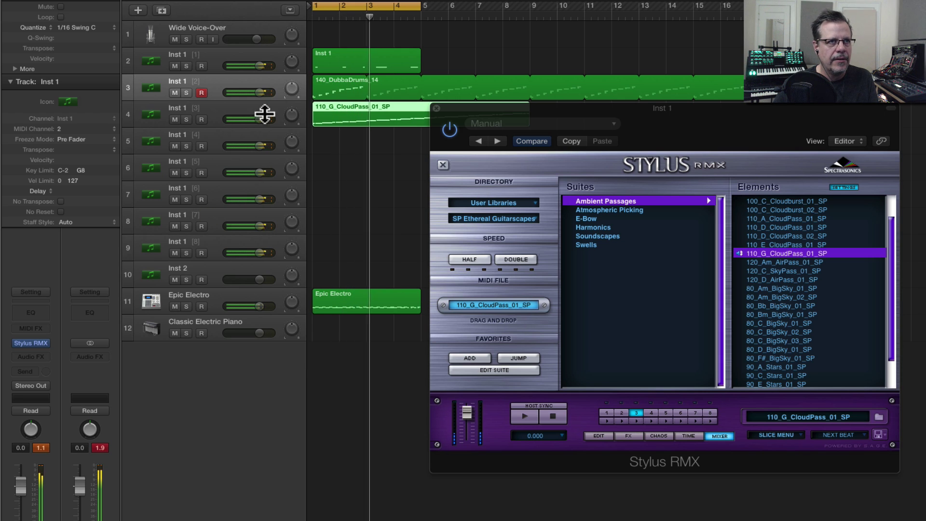
click(323, 85)
key(BackSpace)
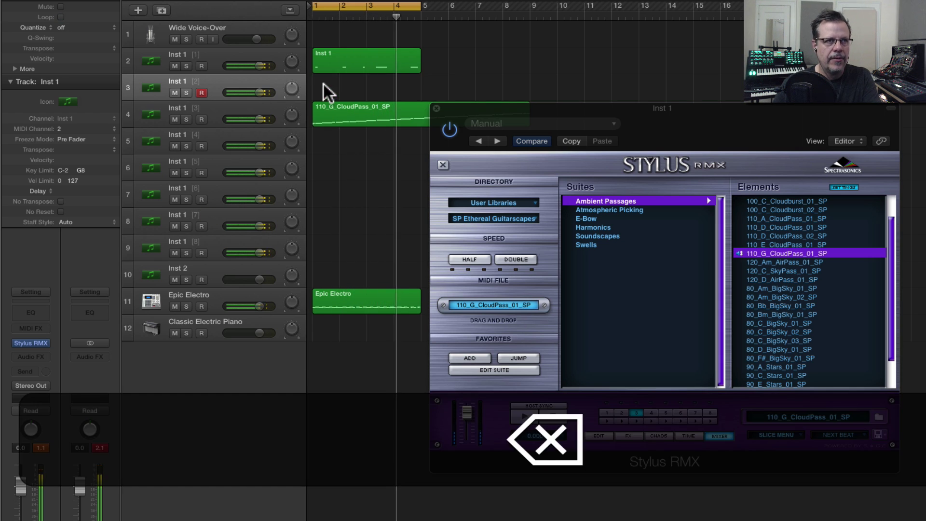
click(236, 294)
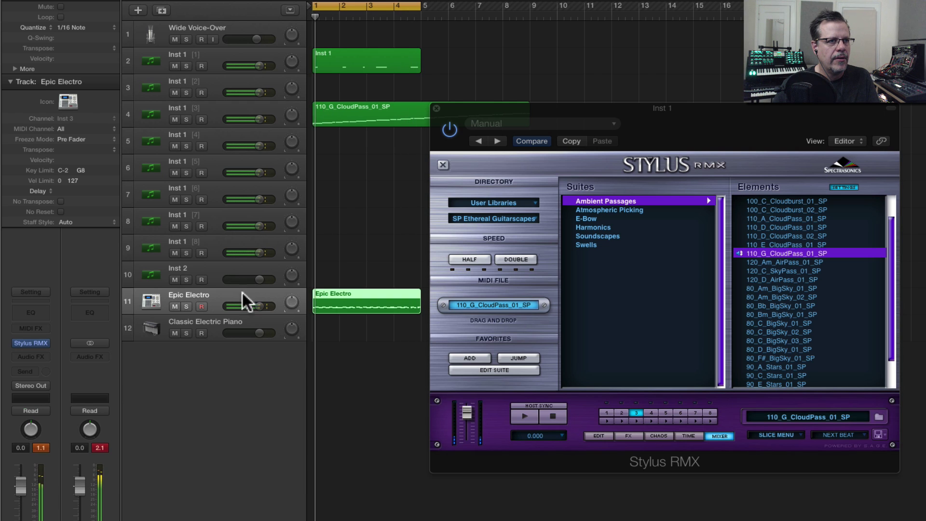
drag(260, 306, 267, 306)
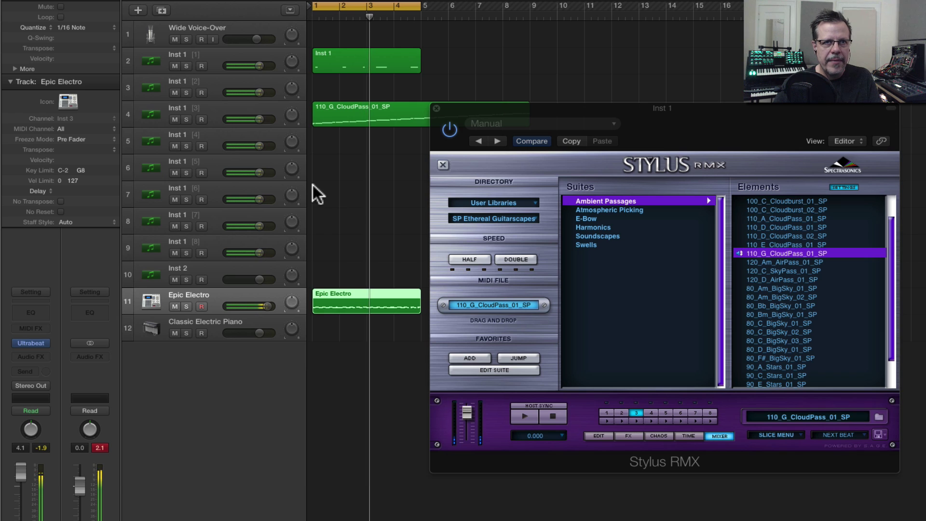
Load 90_C_Stars_01_SP into part 3 and replace the 110_G_CloudPass_01_SP region with its MIDI file at bar 1
key(space)
scroll(794, 328, down, 4)
click(785, 339)
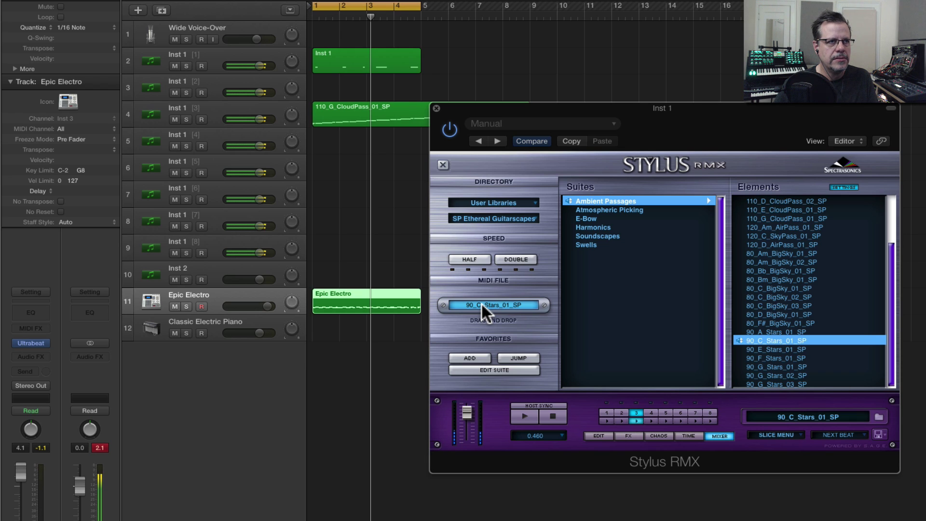
click(344, 108)
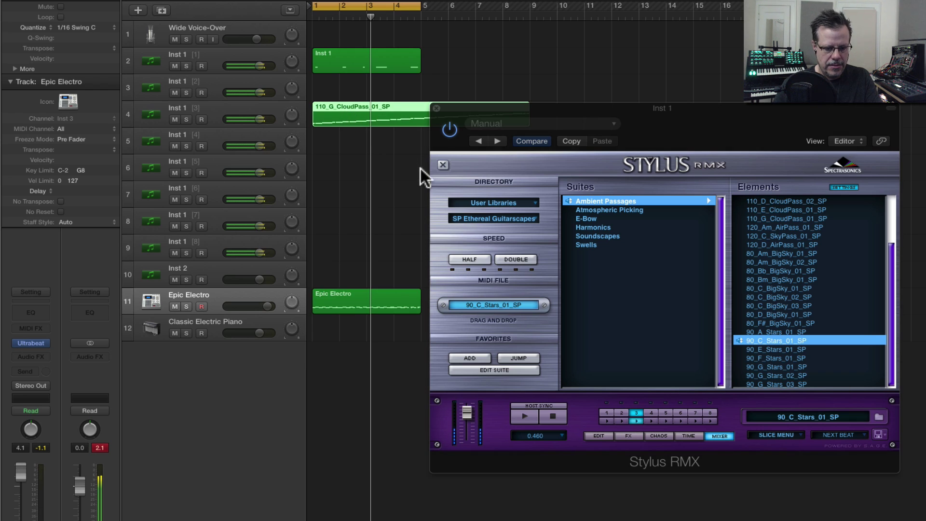
key(BackSpace)
drag(459, 297, 322, 116)
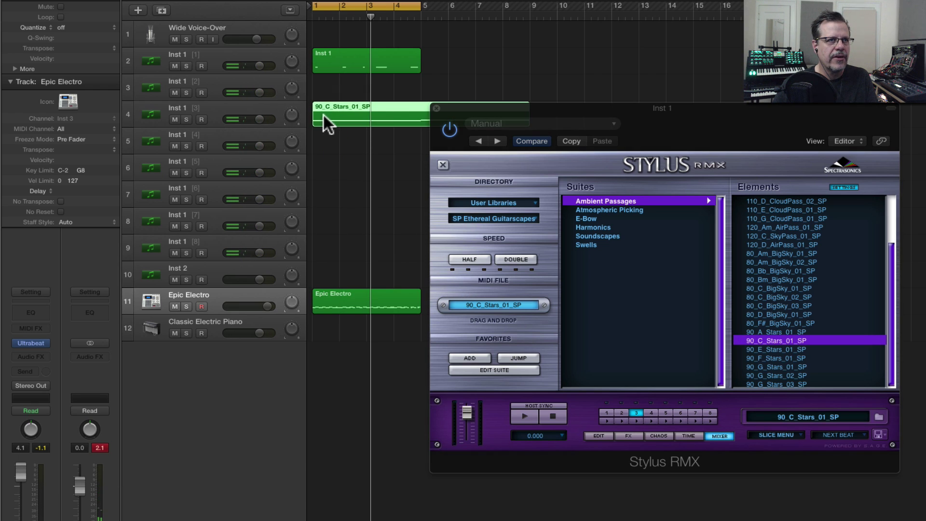
Quantize the 90_C_Stars_01_SP region to 1/16 Swing D while the arrangement plays
key(q)
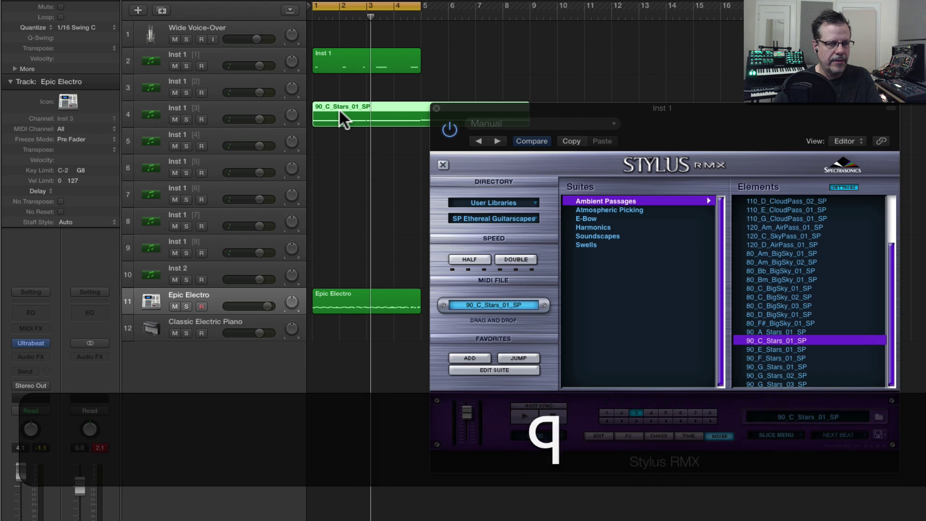
key(space)
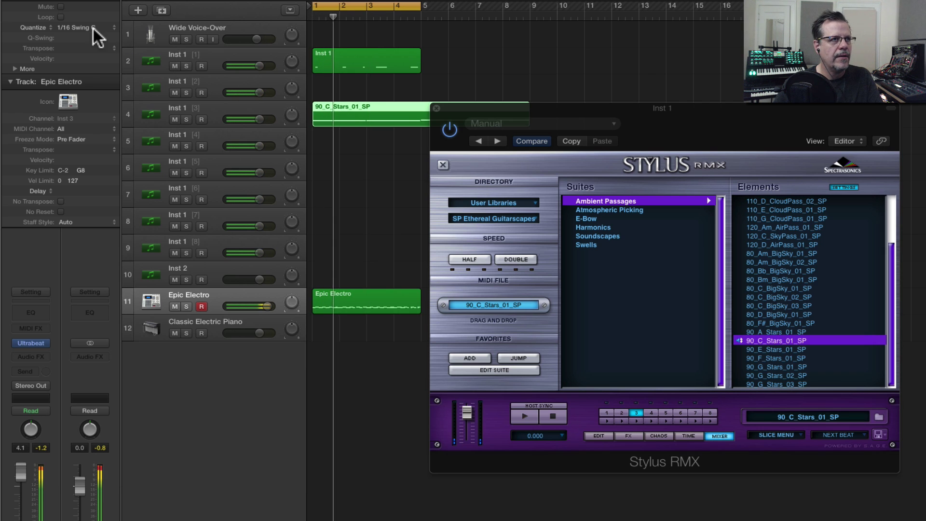
click(94, 27)
click(103, 35)
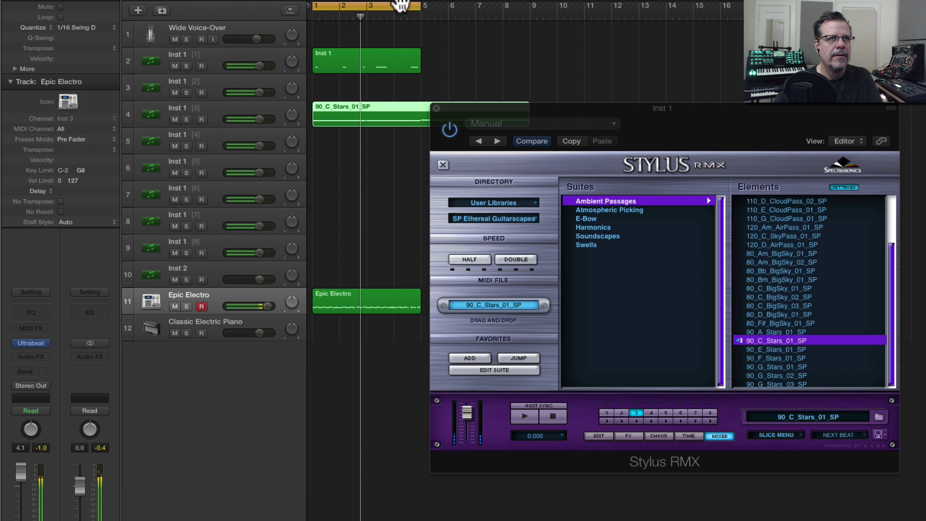
Extend the cycle range to bar 9 and copy the channel 1 and Epic Electro regions to bar 5
drag(419, 6, 531, 10)
drag(357, 59, 465, 58)
drag(369, 293, 464, 290)
drag(449, 114, 592, 121)
drag(336, 295, 446, 293)
drag(621, 115, 505, 117)
Raise the coarse pitch of part 1's 174_Em_Lead_01 slightly on its edit page
click(239, 54)
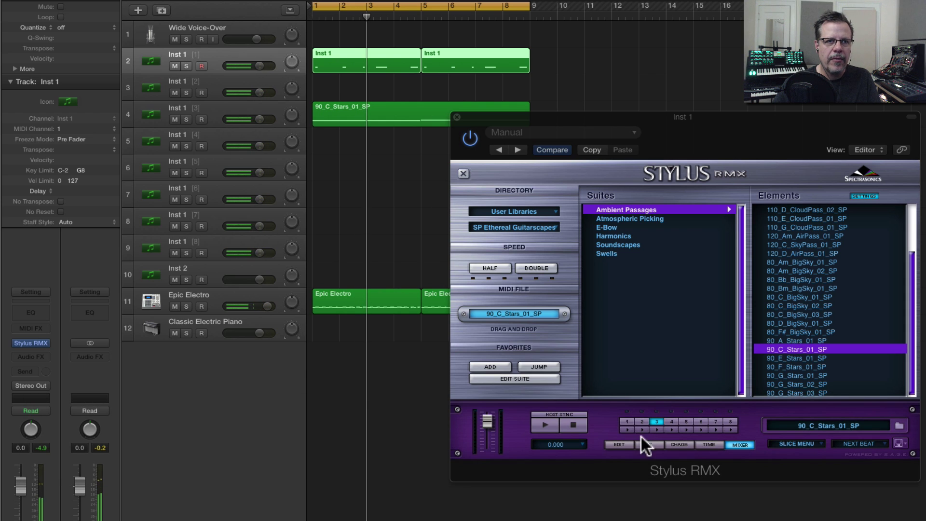
click(629, 422)
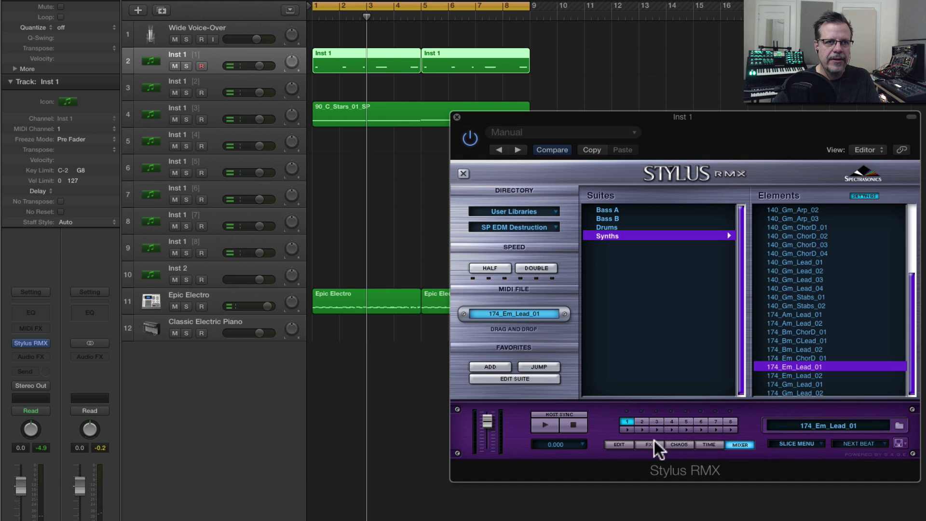
click(617, 444)
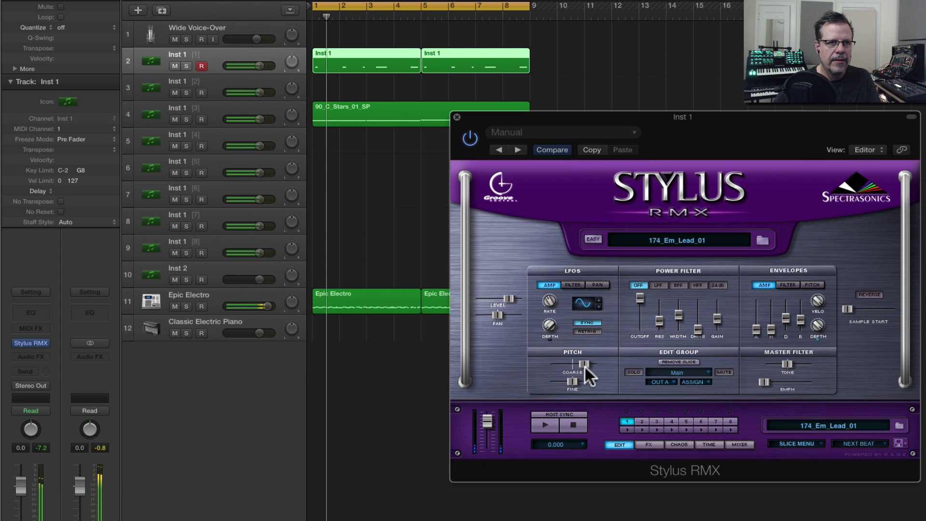
drag(586, 365, 587, 365)
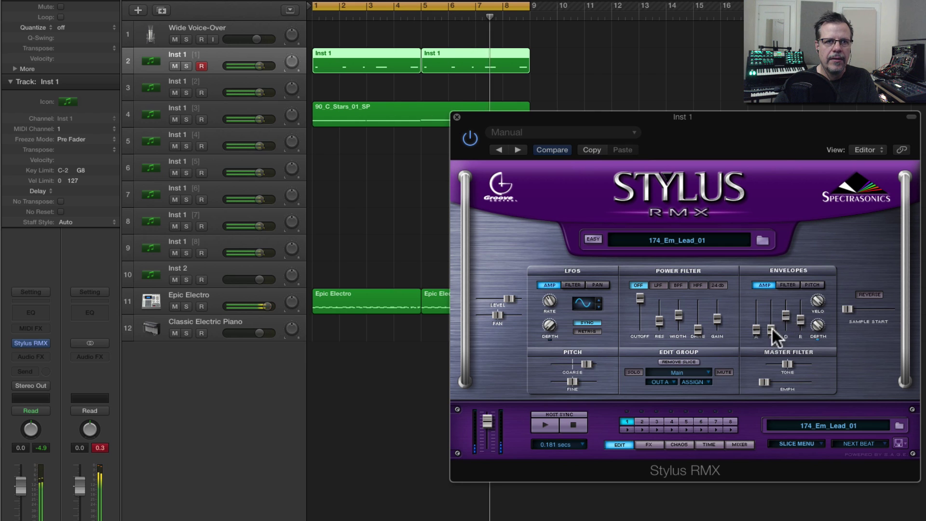
Add a Pro-Verb effect in part 1's first insert slot and set its mix to 13
click(649, 444)
click(525, 211)
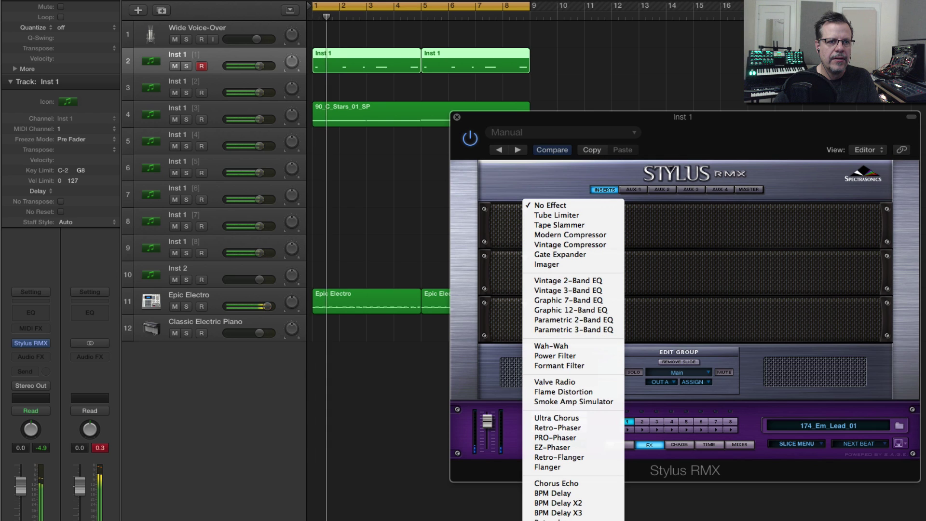
click(592, 470)
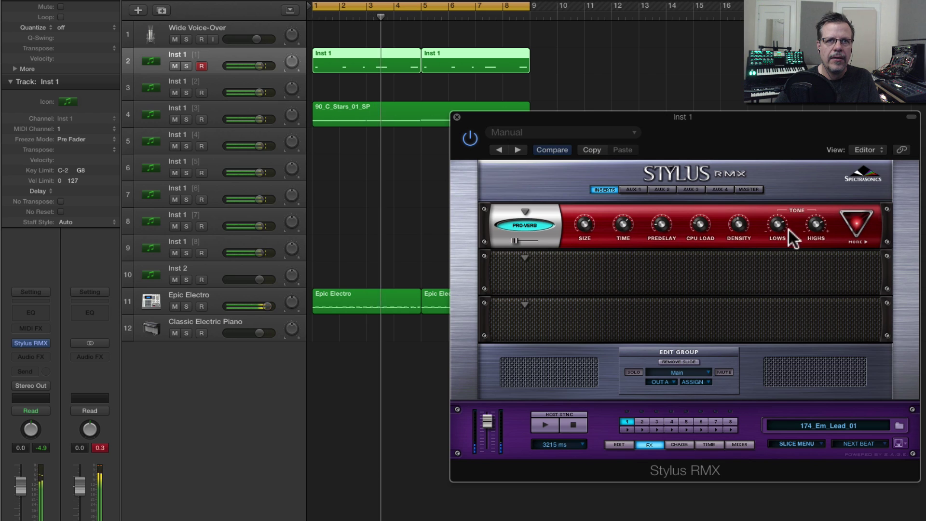
click(858, 244)
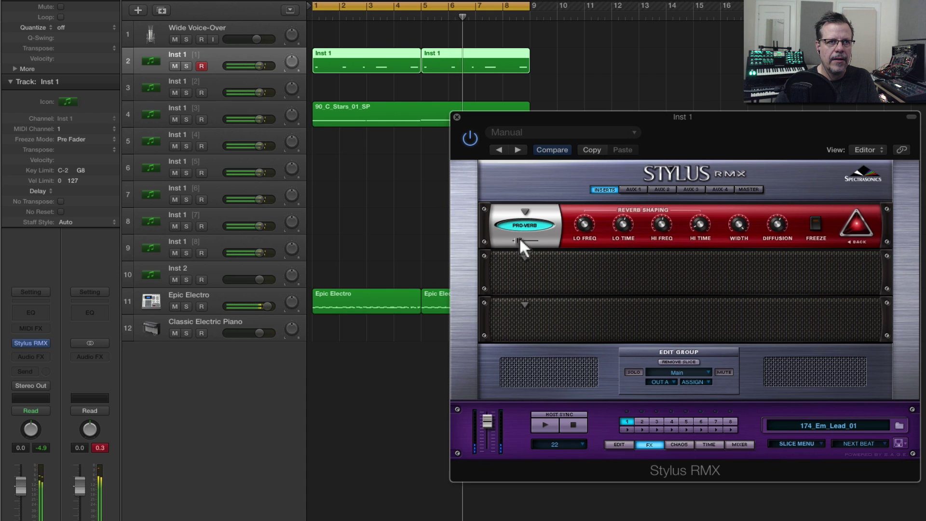
mouse_move(520, 239)
mouse_down()
mouse_move(531, 240)
mouse_move(516, 240)
mouse_up()
Delete the second channel 1 region, shorten the first to just under two bars and copy it to bars 3, 5 and 7
click(564, 58)
click(502, 57)
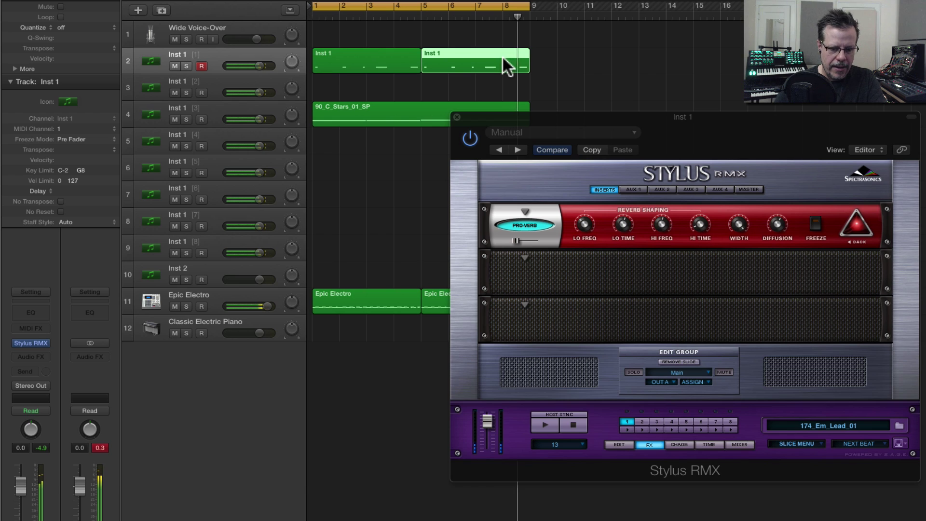
key(BackSpace)
drag(419, 68, 491, 51)
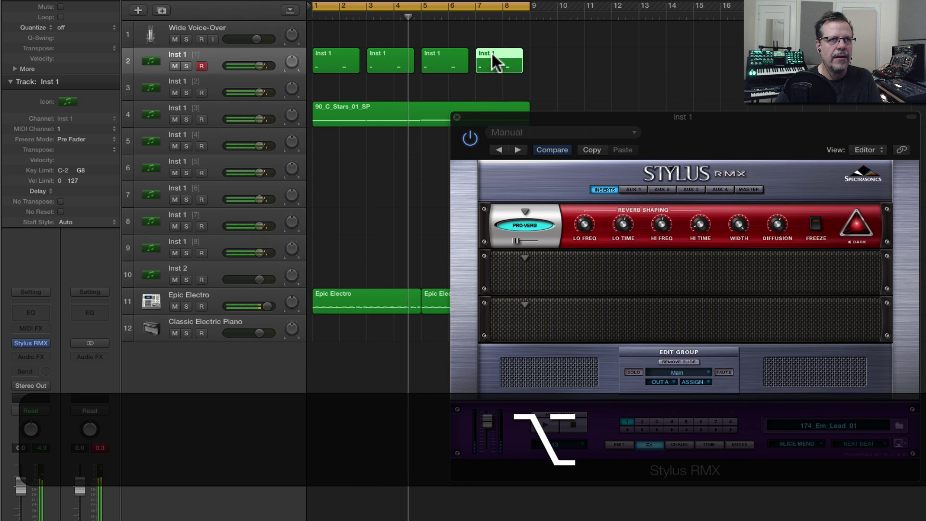
Load 115_TopLoop_SP_01 from the Drums suite of the SP NuWave EDM library into part 2
key(space)
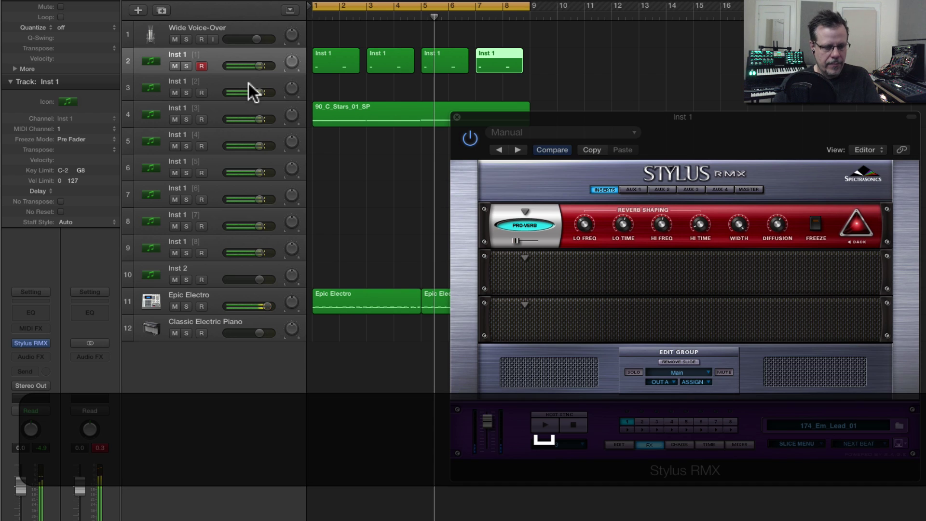
click(247, 83)
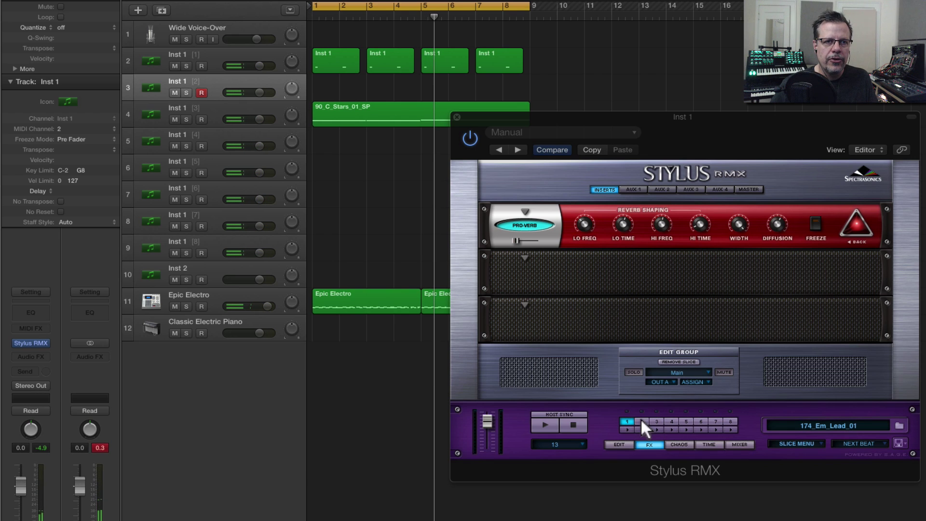
click(641, 421)
click(899, 427)
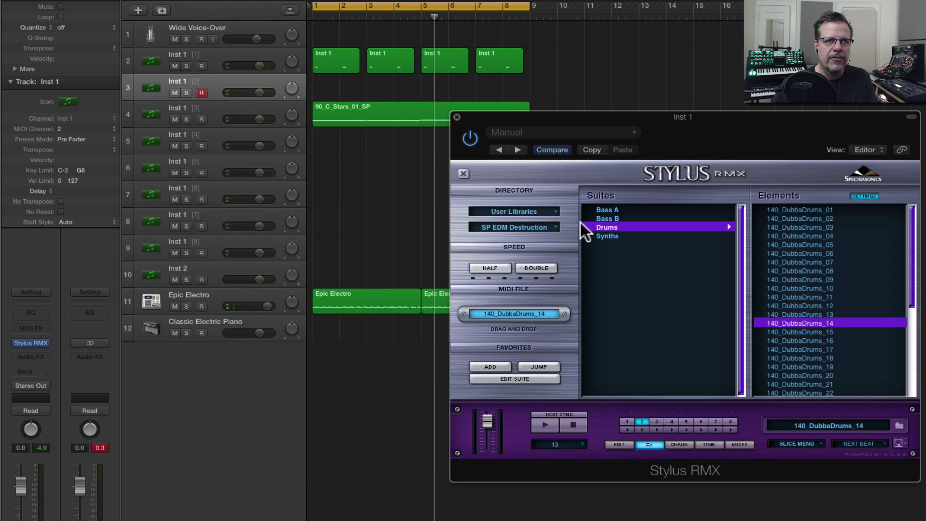
click(510, 227)
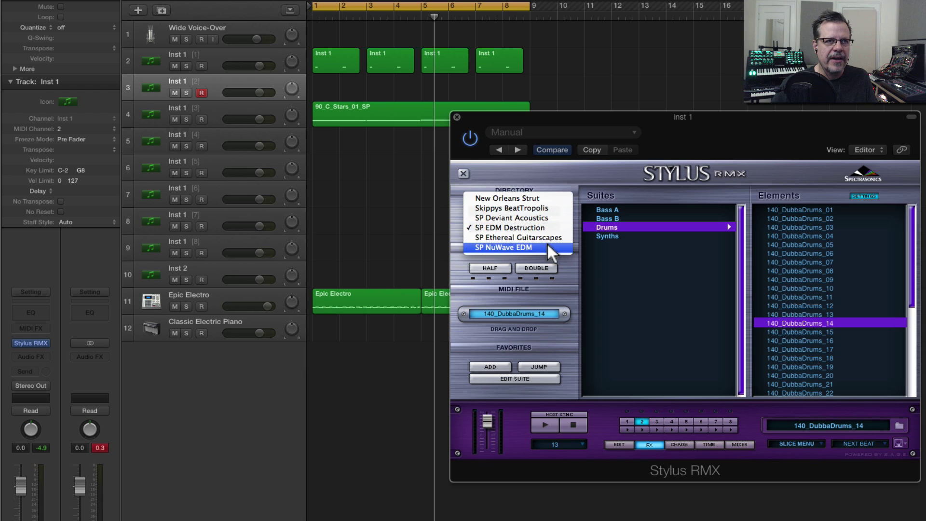
click(547, 246)
click(617, 218)
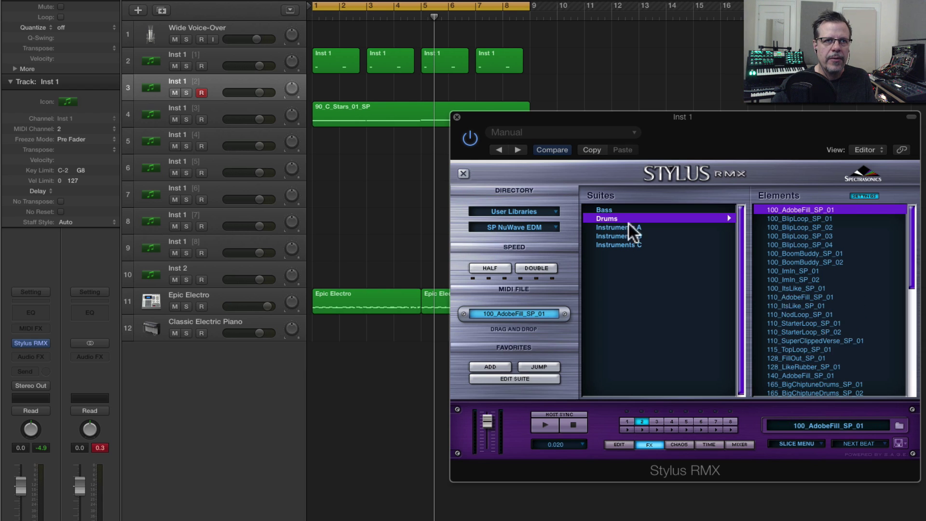
click(795, 345)
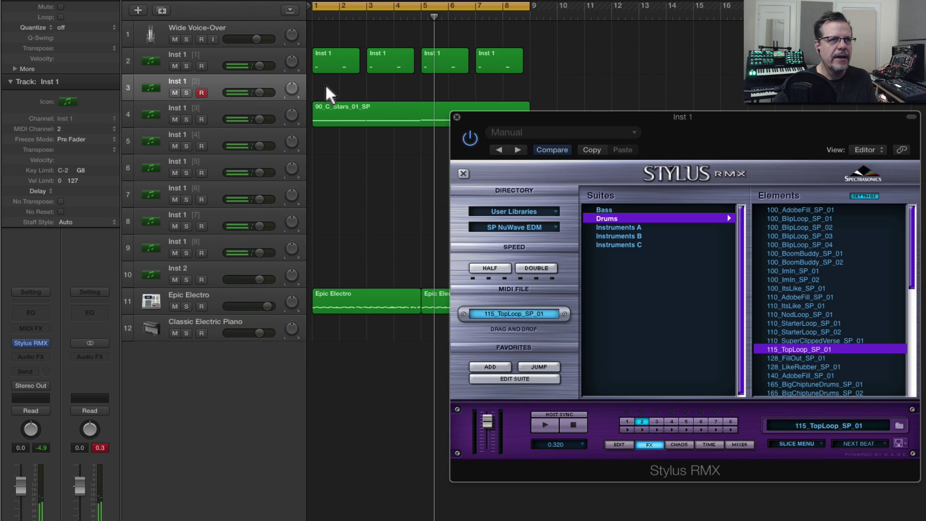
Place the 115_TopLoop_SP_01 MIDI file at bar 1 of the channel 2 track and loop the region
drag(499, 310, 345, 79)
key(Return)
key(space)
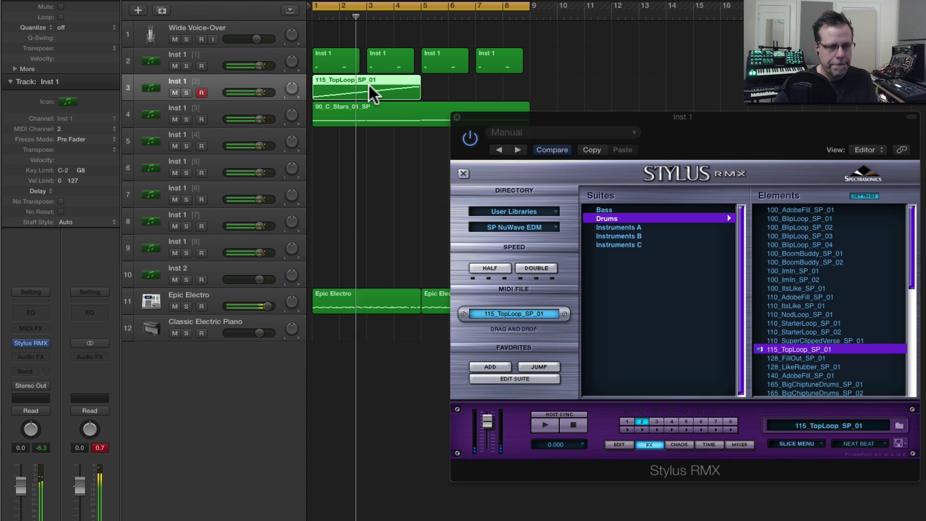
key(l)
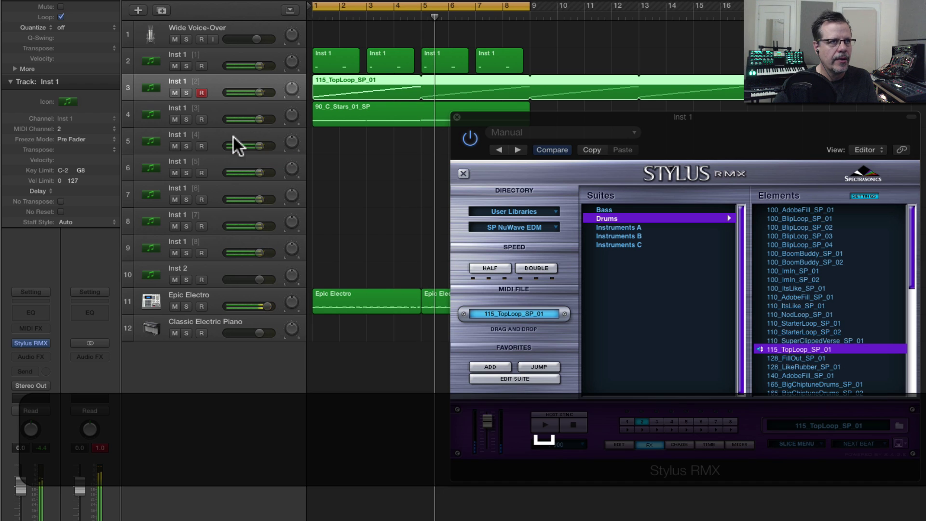
Select the channel 4 track and open the Chopped Synths suite of Skippys BeatTropolis for part 4
click(234, 137)
click(671, 421)
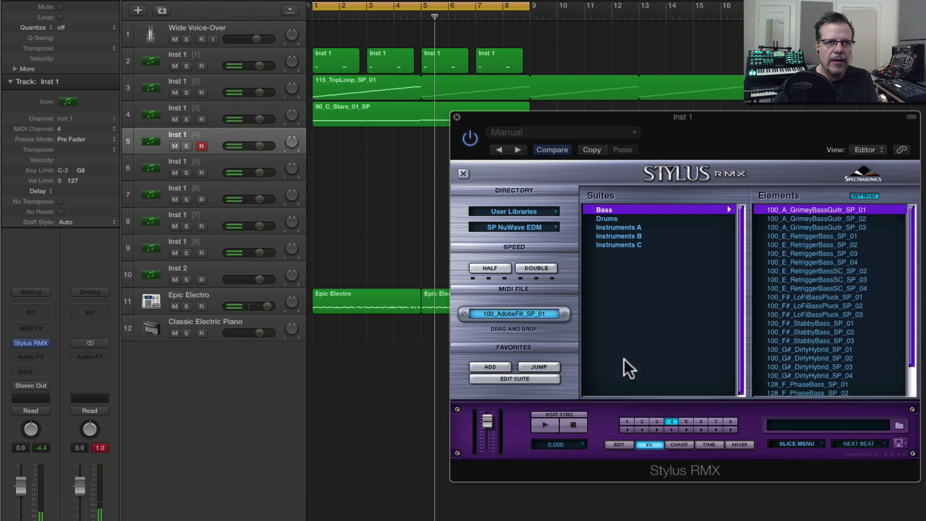
click(519, 227)
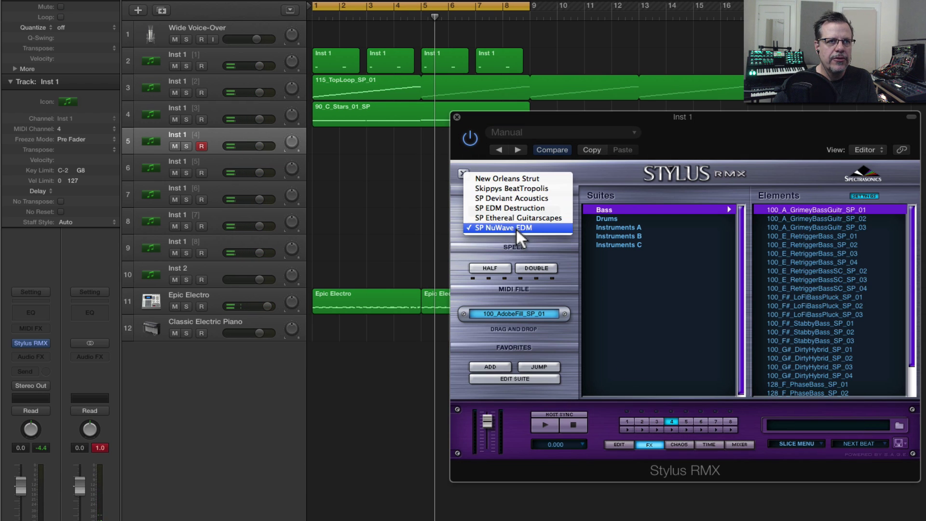
click(527, 188)
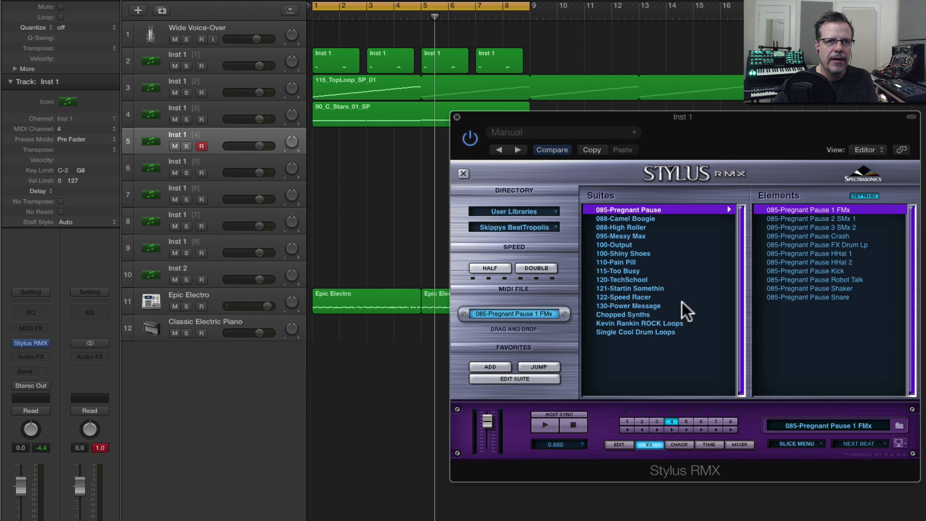
click(622, 314)
scroll(798, 326, down, 9)
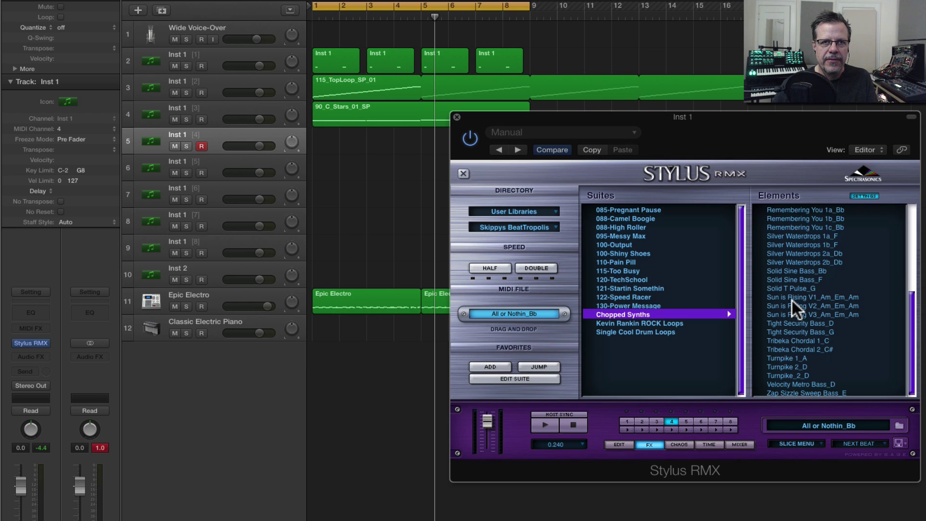
Audition the Chopped Synths elements, load Solid Sine Bass_Bb into part 4 and place its MIDI file at bar 1 of the channel 4 track
click(792, 300)
click(794, 340)
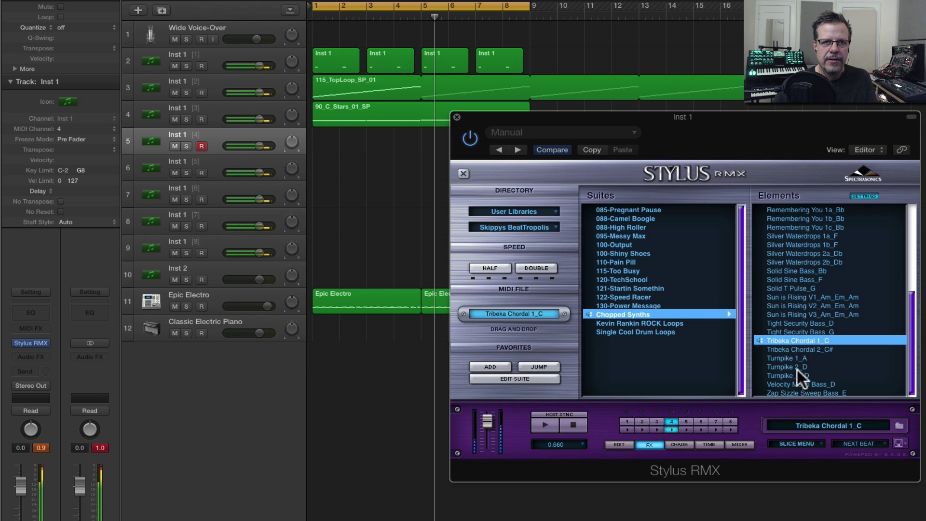
click(807, 389)
scroll(813, 371, up, 2)
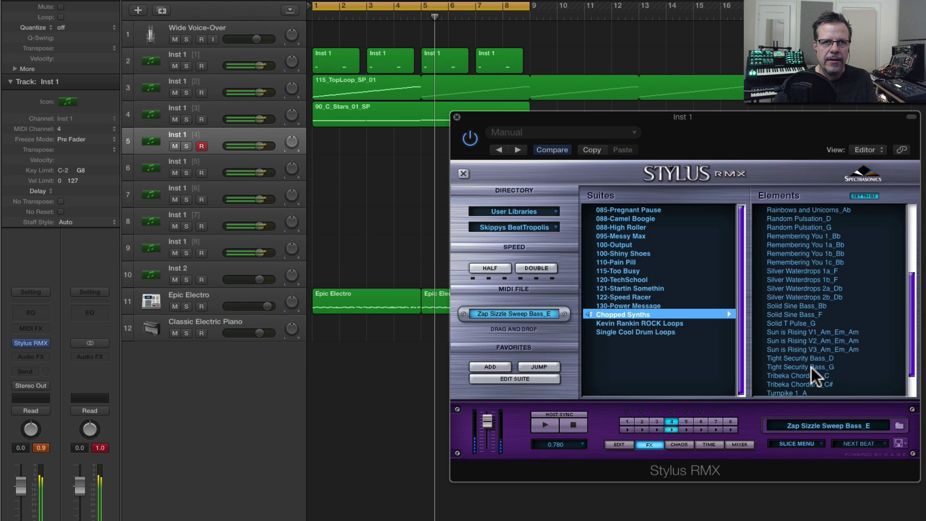
click(793, 305)
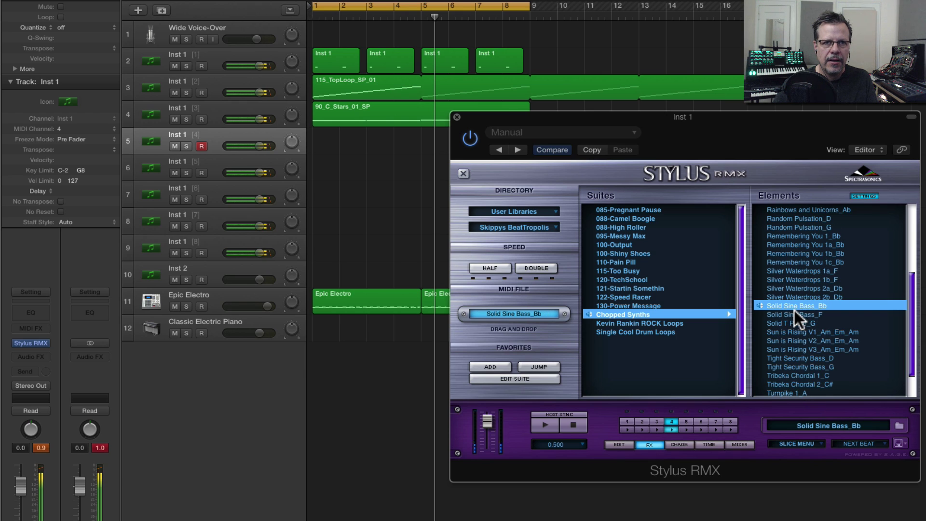
drag(514, 313, 320, 143)
key(space)
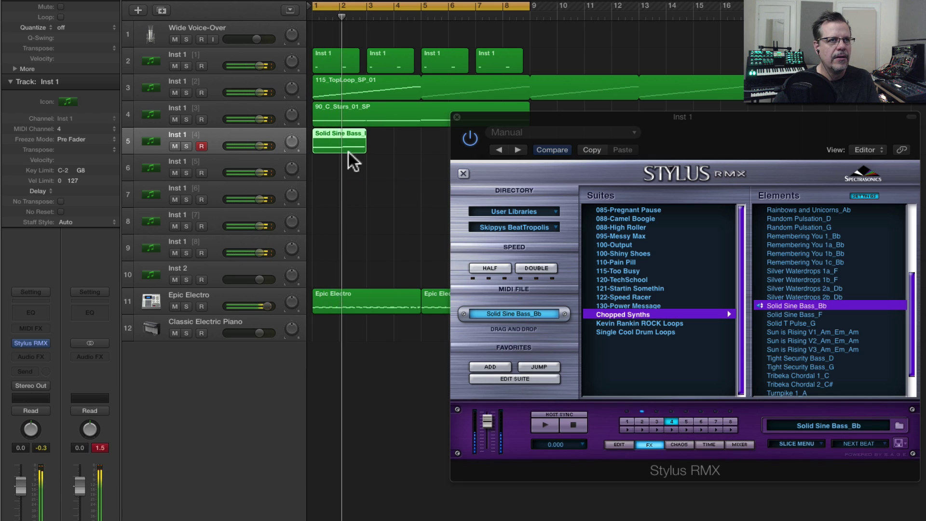
Loop the Solid Sine Bass_Bb region and tune its part to coarse pitch -4 and fine pitch 1.000
key(l)
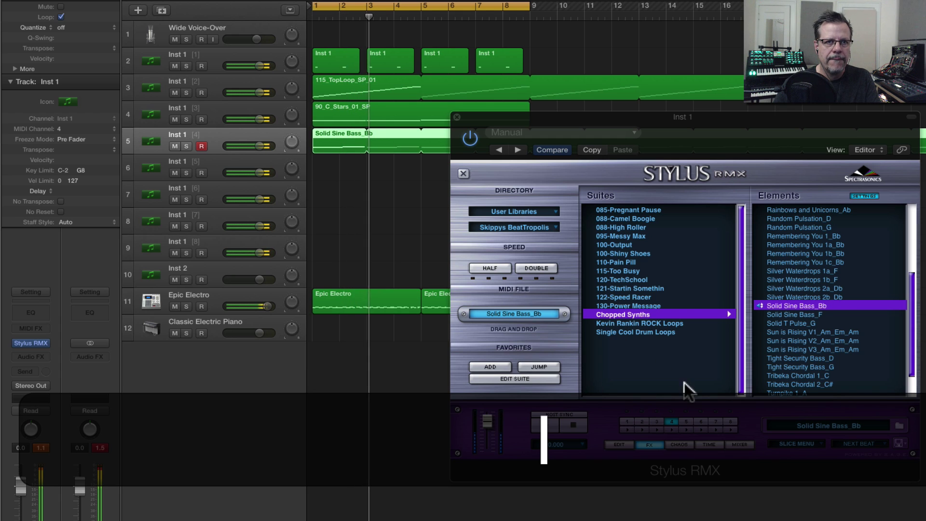
click(612, 442)
drag(578, 361, 569, 360)
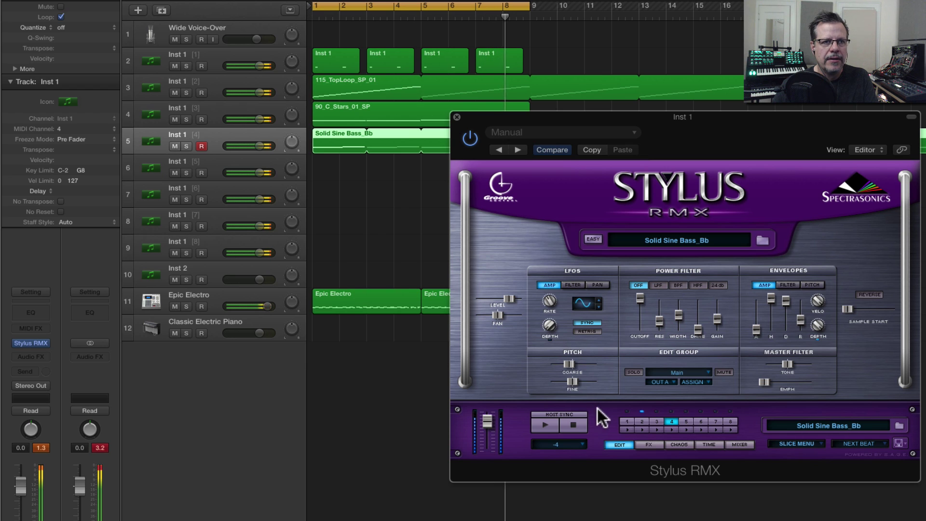
drag(579, 381, 601, 385)
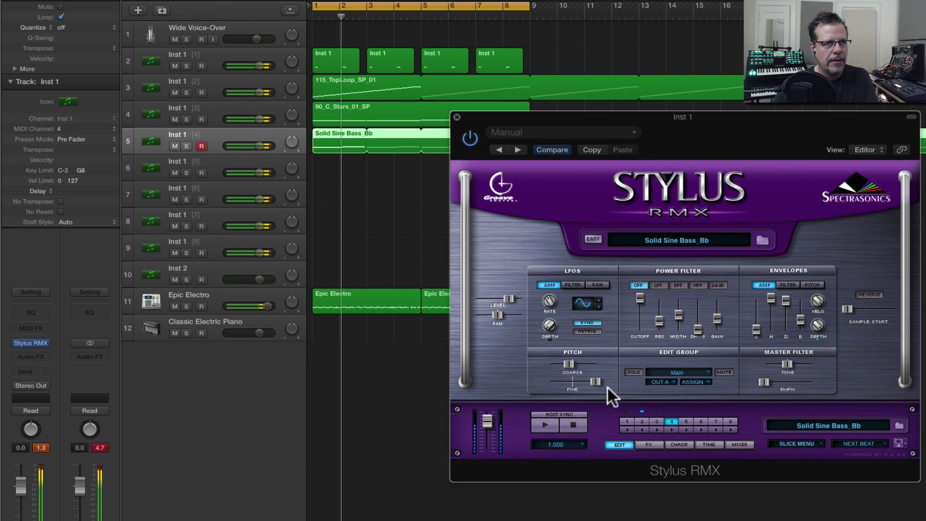
mouse_move(571, 361)
mouse_down()
mouse_move(561, 363)
mouse_move(580, 363)
mouse_move(569, 365)
mouse_up()
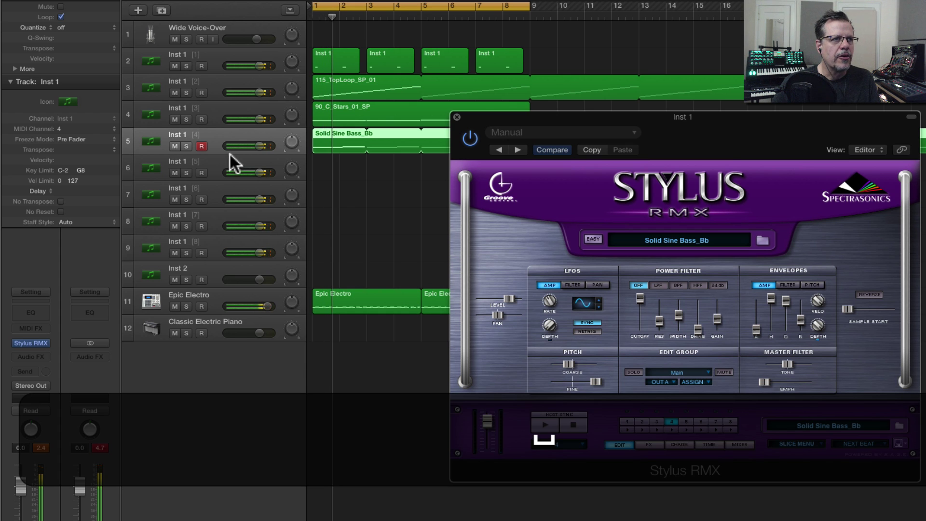
Select the channel 5 track and open the Programmed Beats suite of the SP Deviant Acoustics user library
click(261, 176)
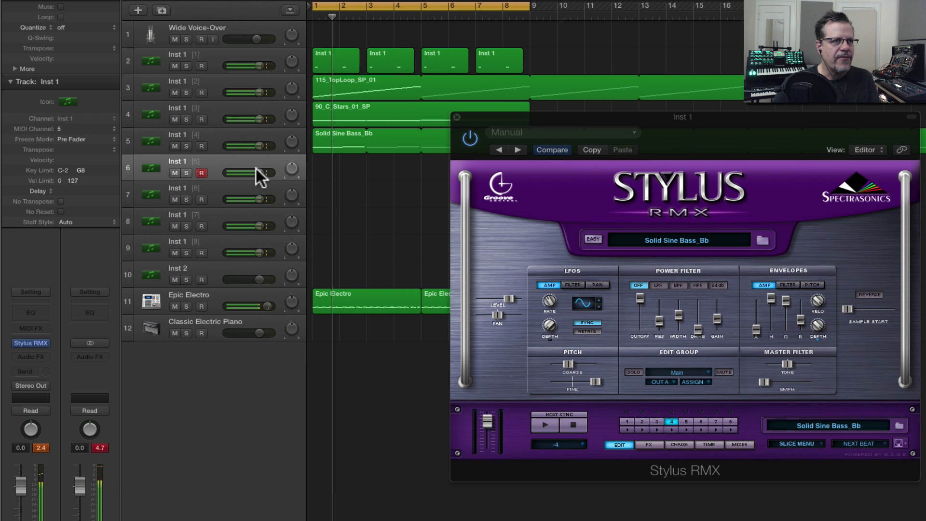
click(897, 426)
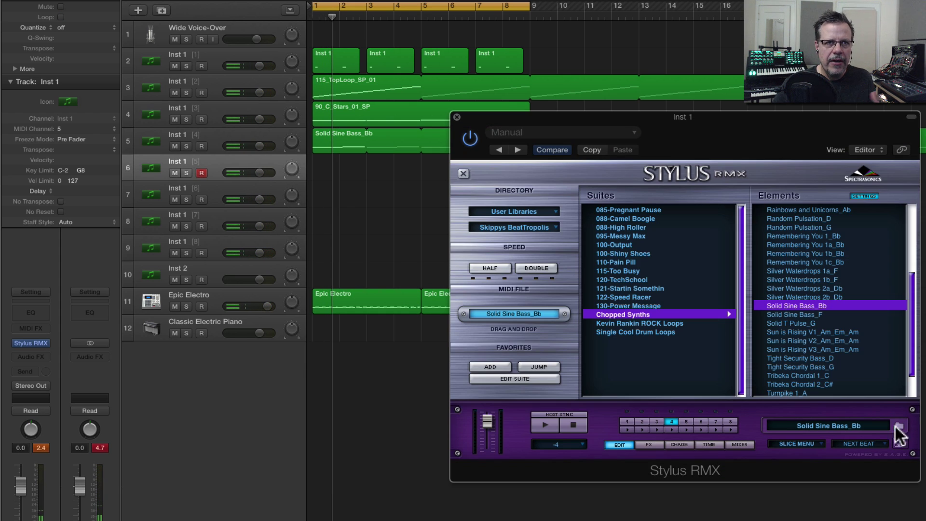
click(522, 223)
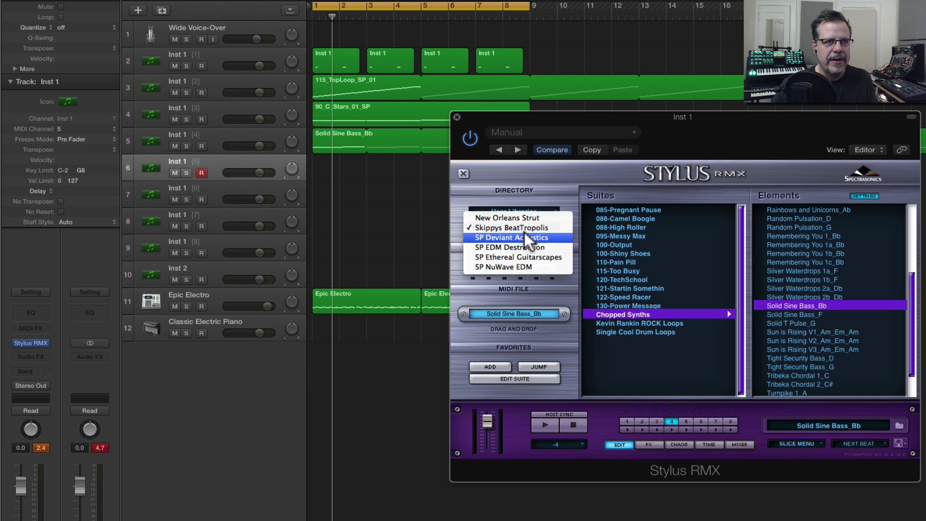
click(538, 248)
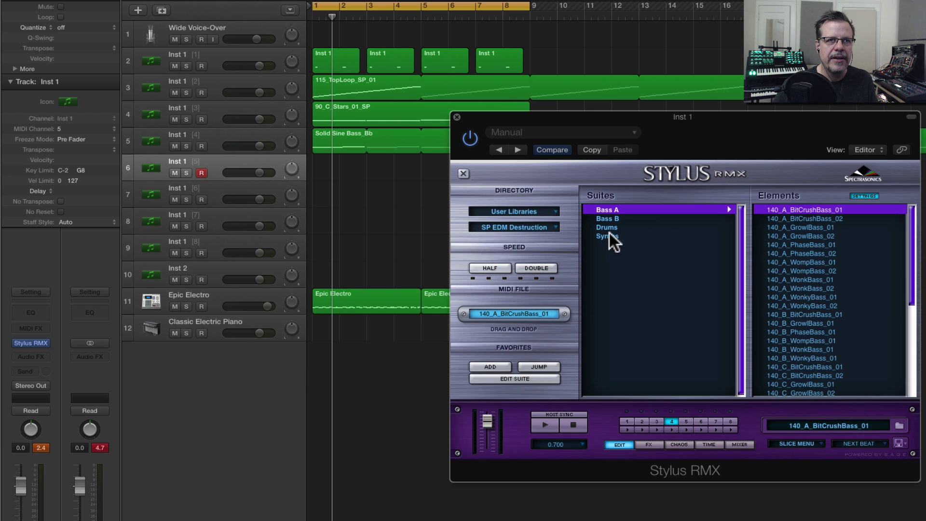
click(610, 227)
click(526, 227)
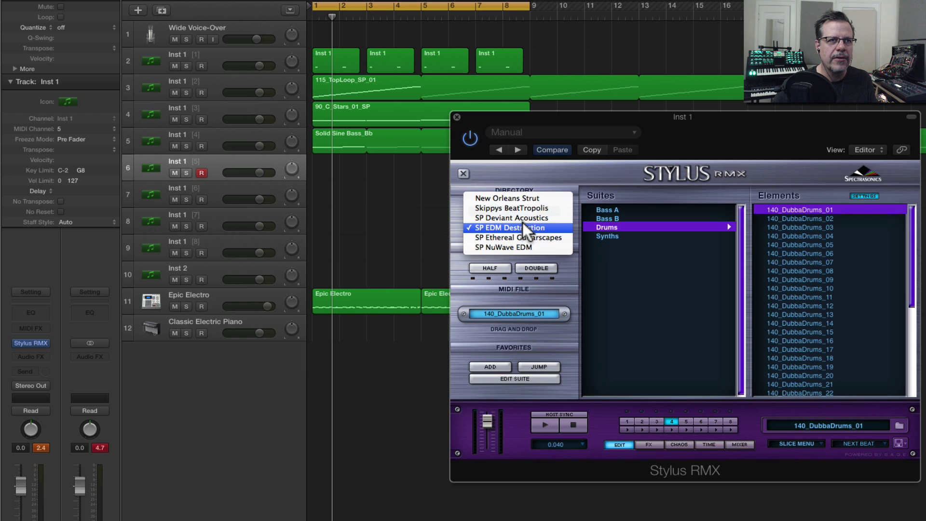
click(525, 218)
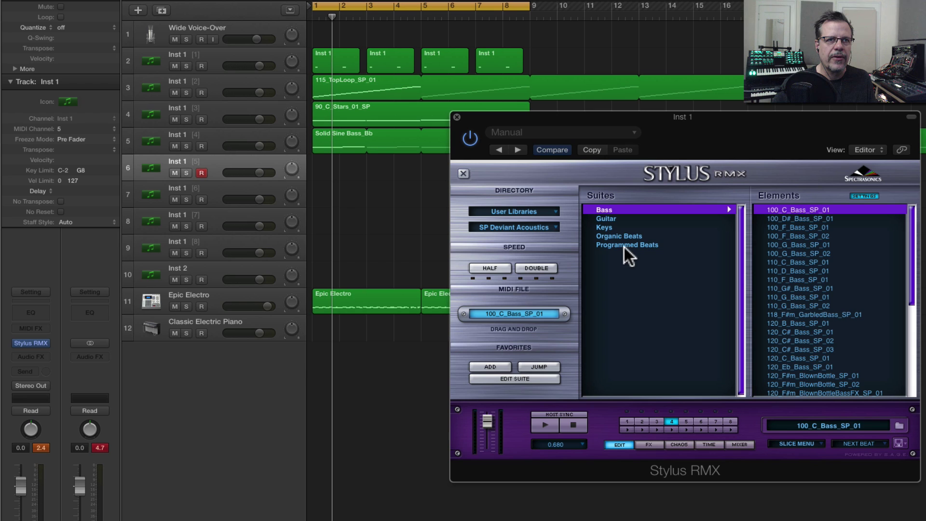
click(627, 243)
Audition several Programmed Beats elements and load 90_Beats_SP_01
click(800, 348)
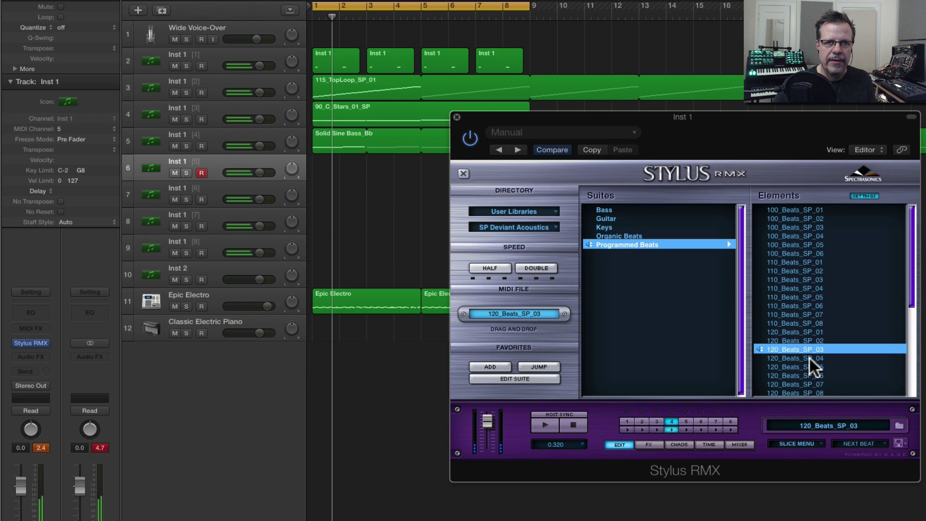
scroll(809, 358, down, 2)
click(799, 362)
scroll(801, 360, down, 2)
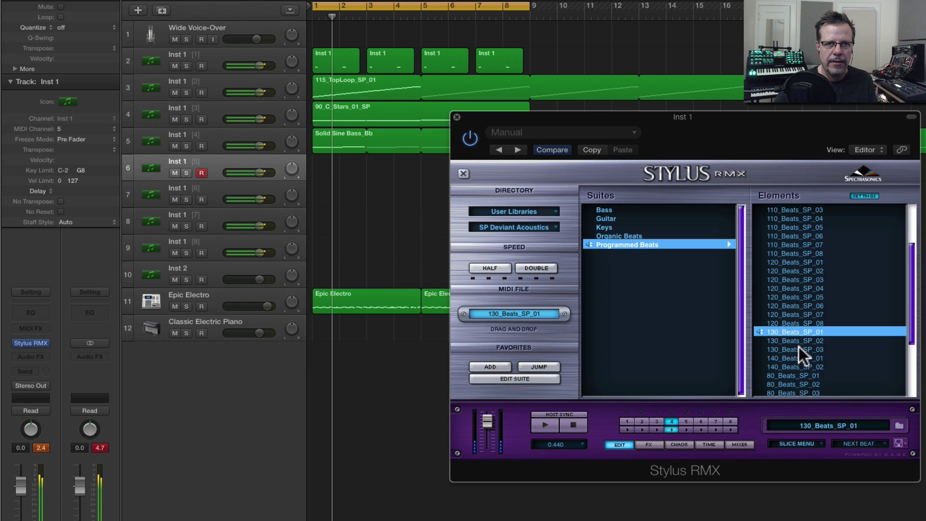
scroll(798, 345, down, 2)
click(790, 366)
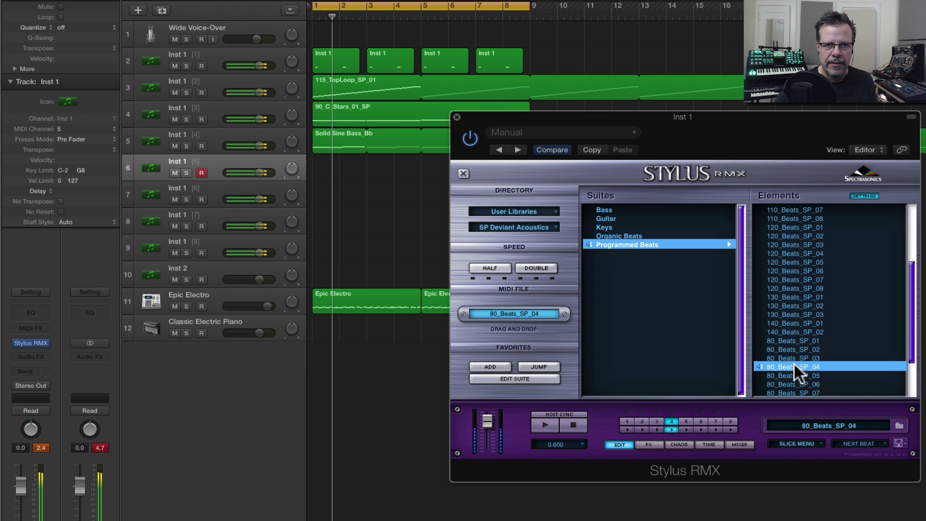
scroll(795, 356, down, 2)
click(792, 358)
scroll(792, 355, down, 2)
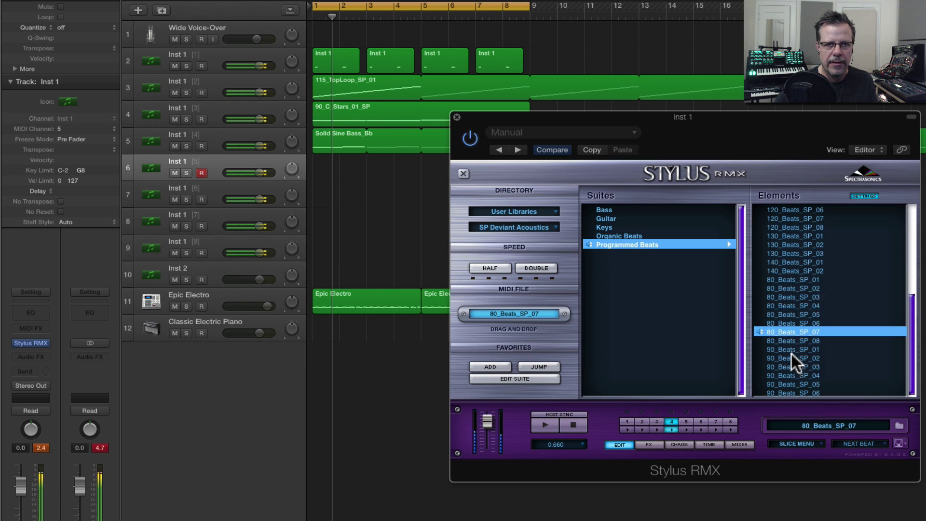
click(791, 350)
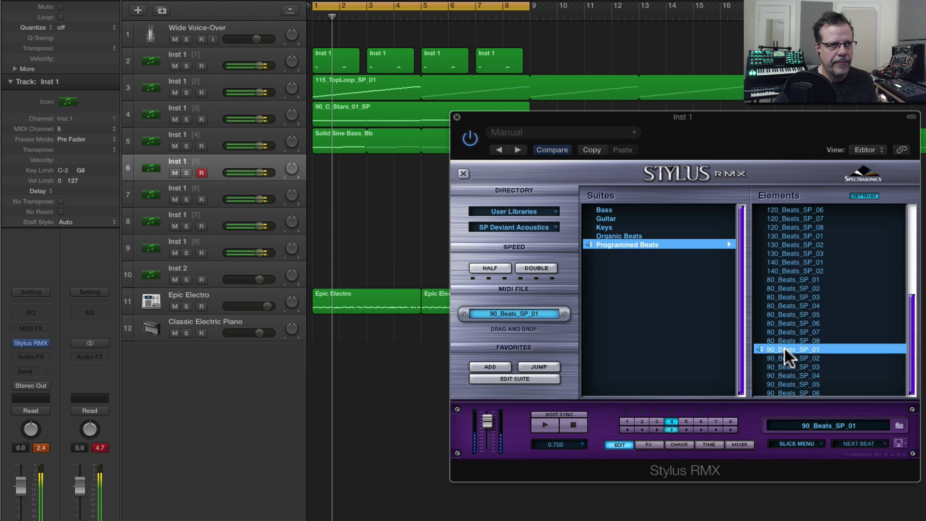
Place the 90_Beats_SP_01 MIDI file at bar 1 of the channel 5 track, start playback and loop the region
drag(526, 321, 318, 170)
key(space)
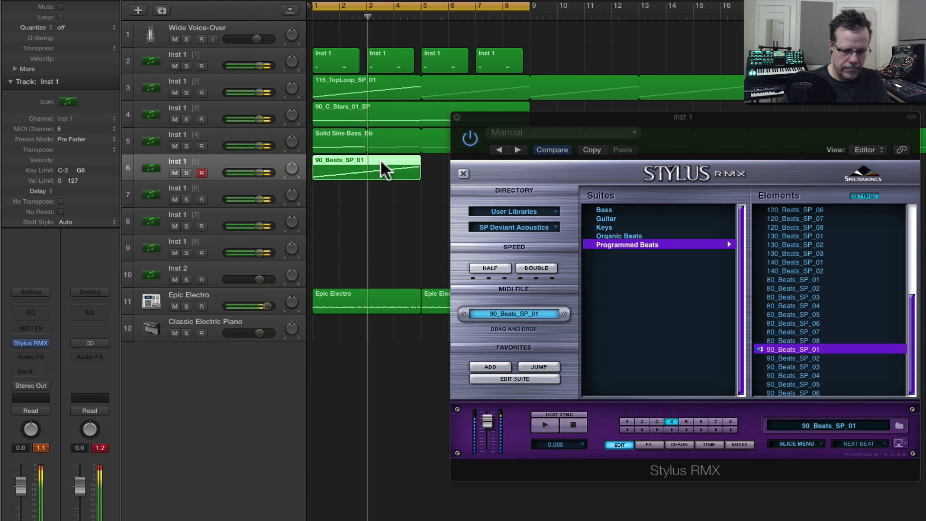
key(l)
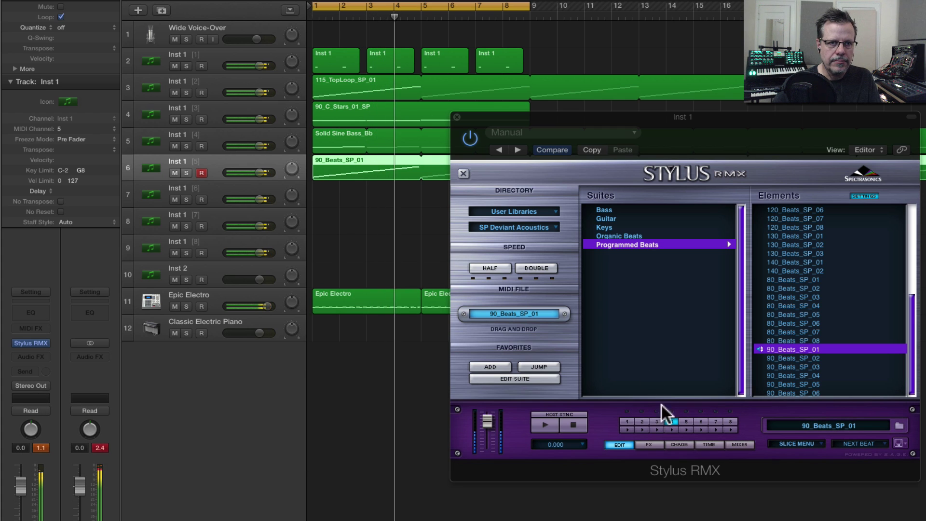
Try coarse pitches of -6 and -8 on 90_Beats_SP_01 and settle on 4
click(619, 443)
drag(567, 360, 560, 362)
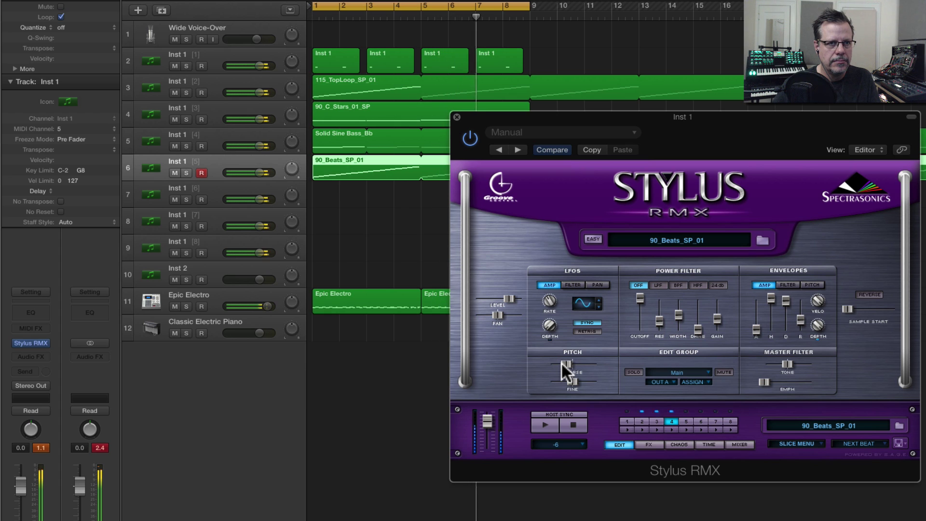
drag(560, 362, 559, 363)
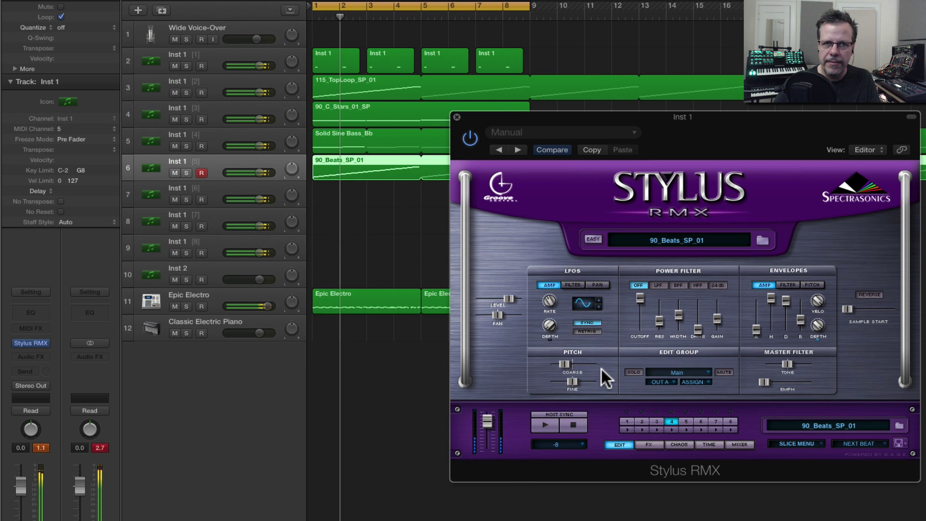
drag(566, 360, 578, 362)
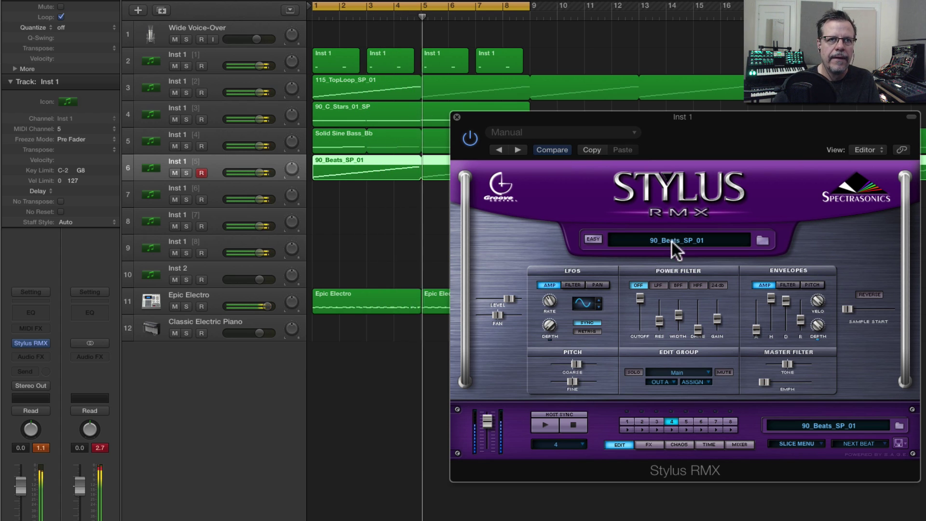
Insert BPM Delay X2 in the first effect slot of 90_Beats_SP_01 with its mix at about 28%
click(649, 444)
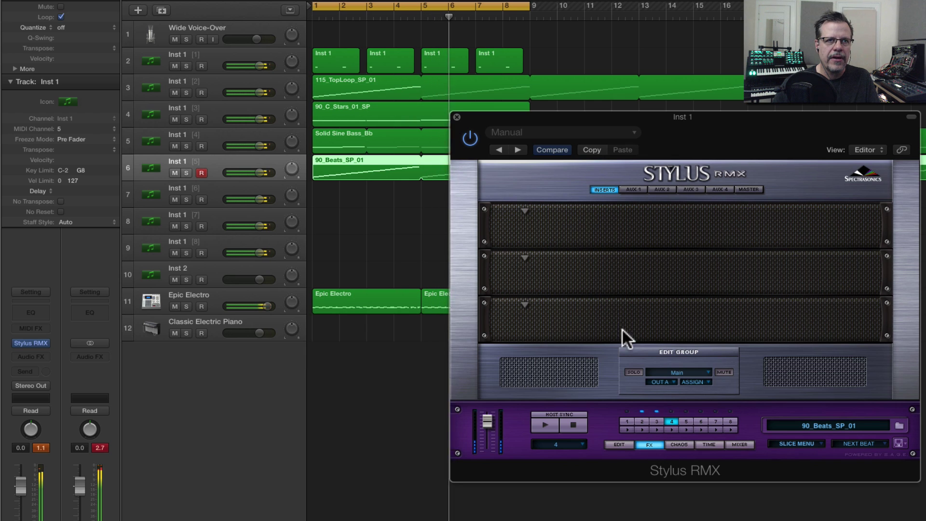
click(525, 209)
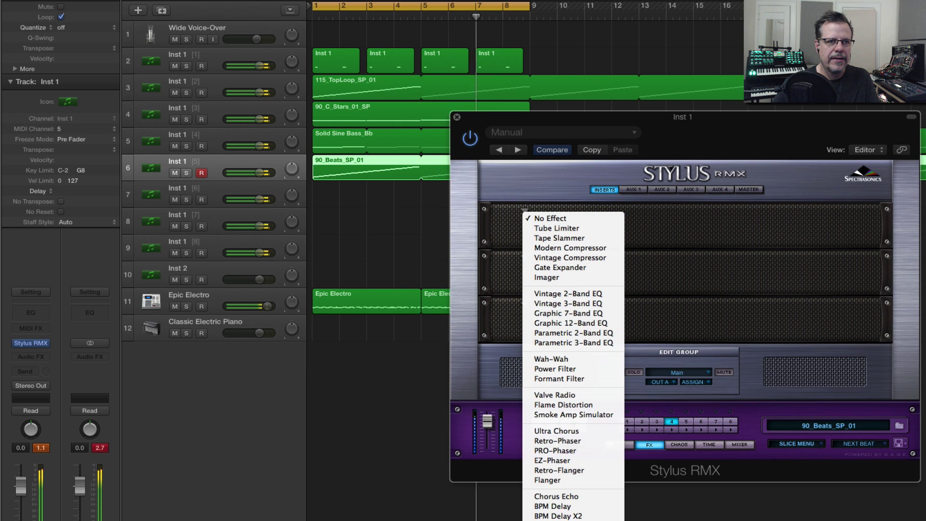
click(558, 515)
click(519, 239)
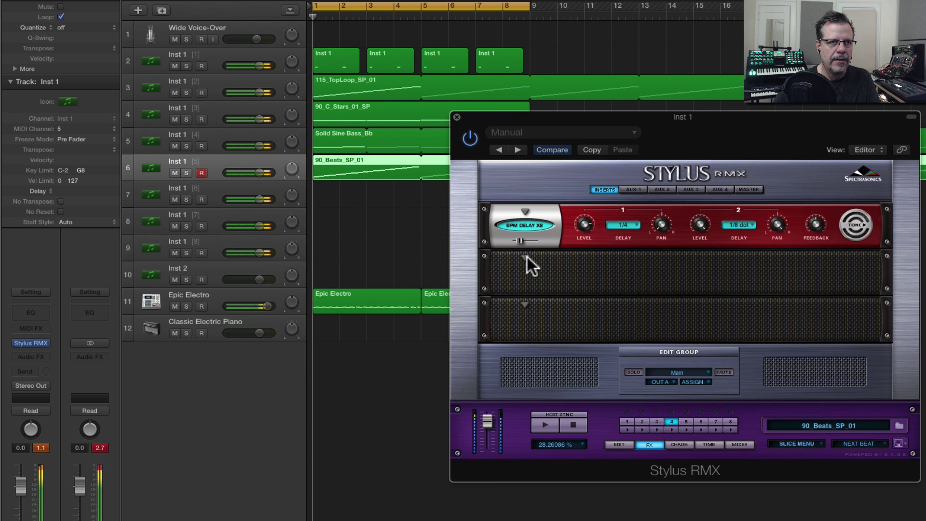
Insert PRO-Verb in the second effect slot and lower its mix to 17
click(525, 258)
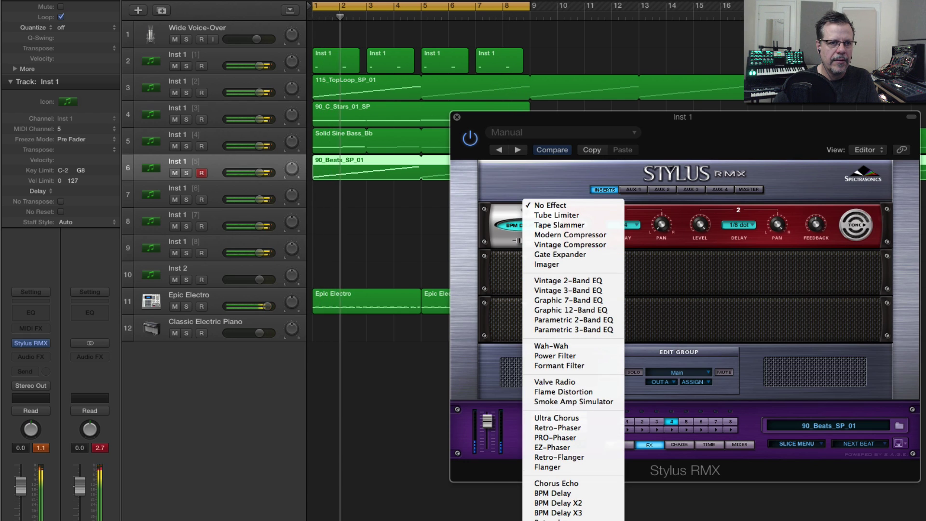
click(555, 515)
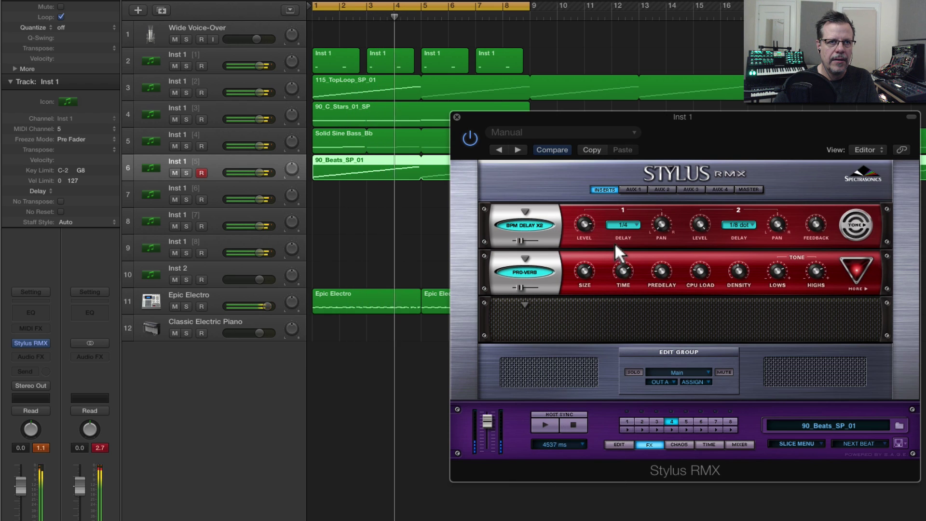
drag(519, 286, 516, 287)
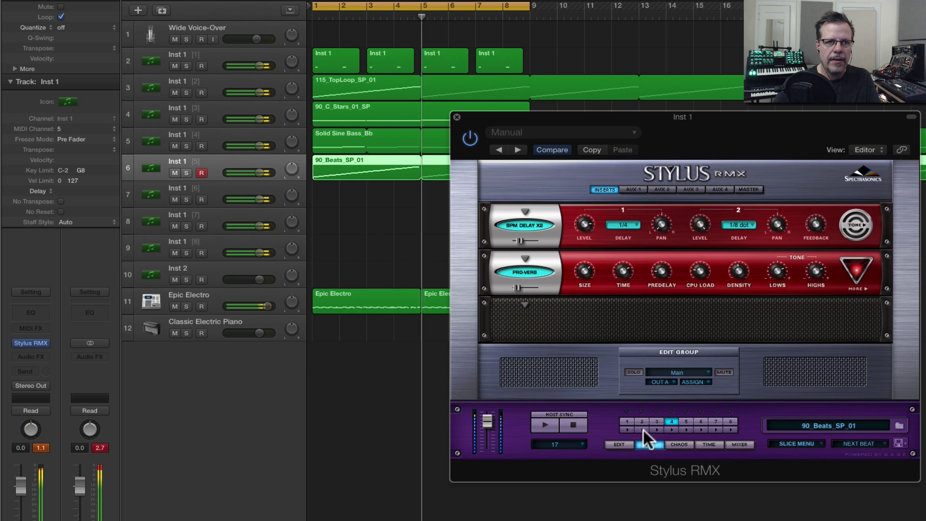
Set the Master Filter tone of 90_Beats_SP_01 to 1767 Hz HP and listen to all RMX regions soloed
click(619, 444)
drag(791, 365, 789, 366)
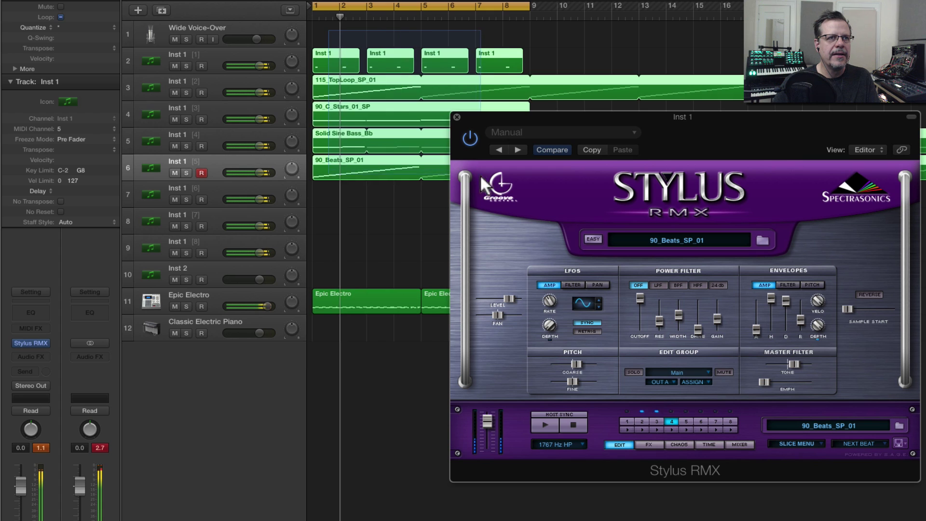
key(s)
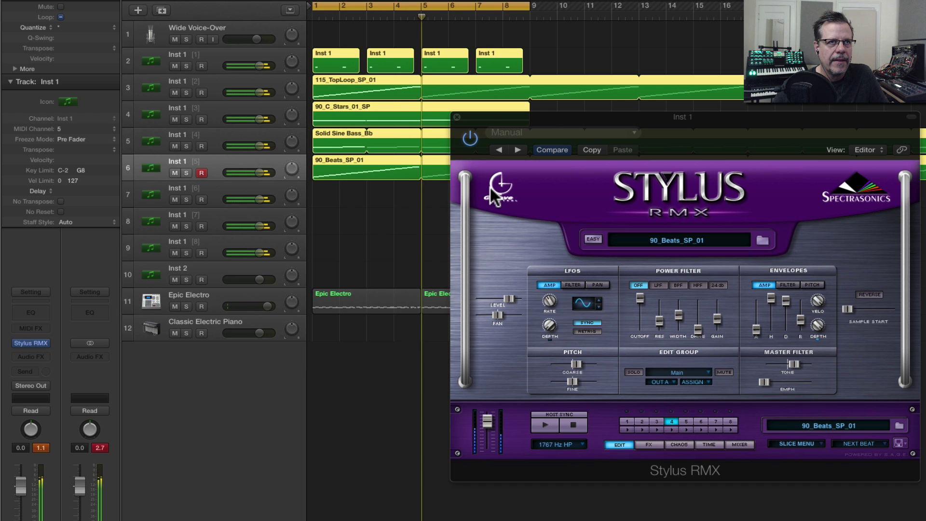
key(space)
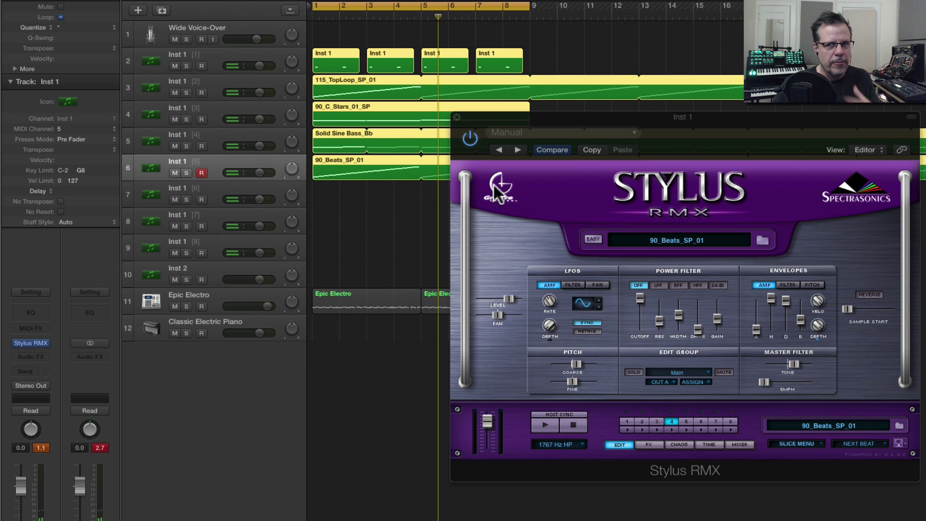
Move the Stylus RMX window clear of the webcam side and review the installed user libraries in its browser
drag(590, 119, 466, 116)
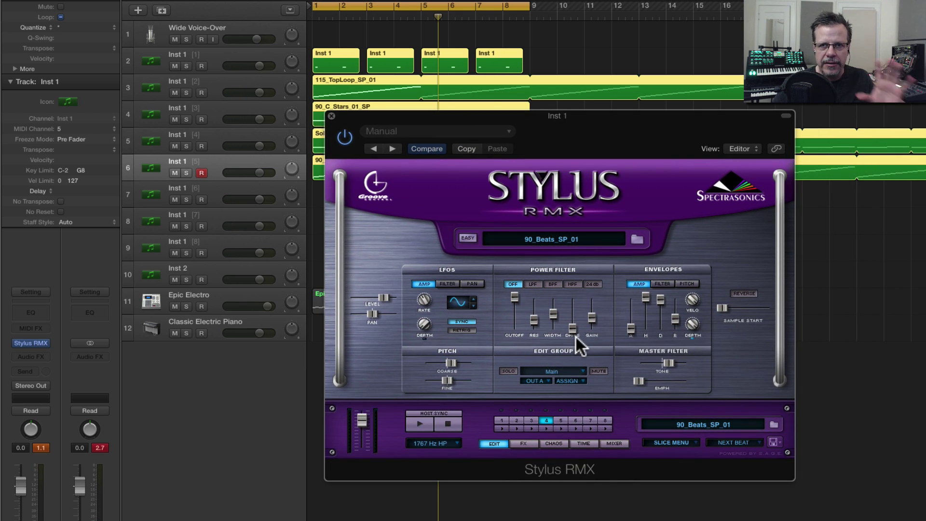
click(637, 240)
click(384, 225)
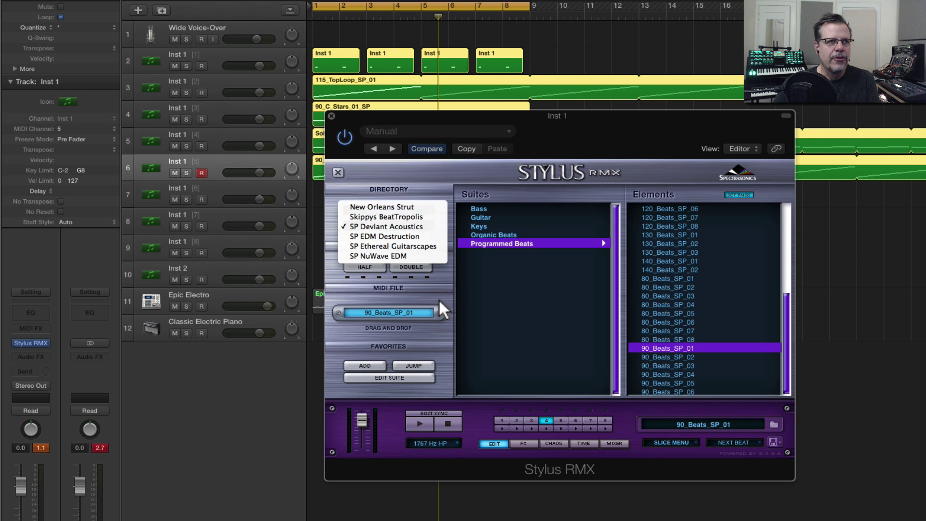
super+click(482, 284)
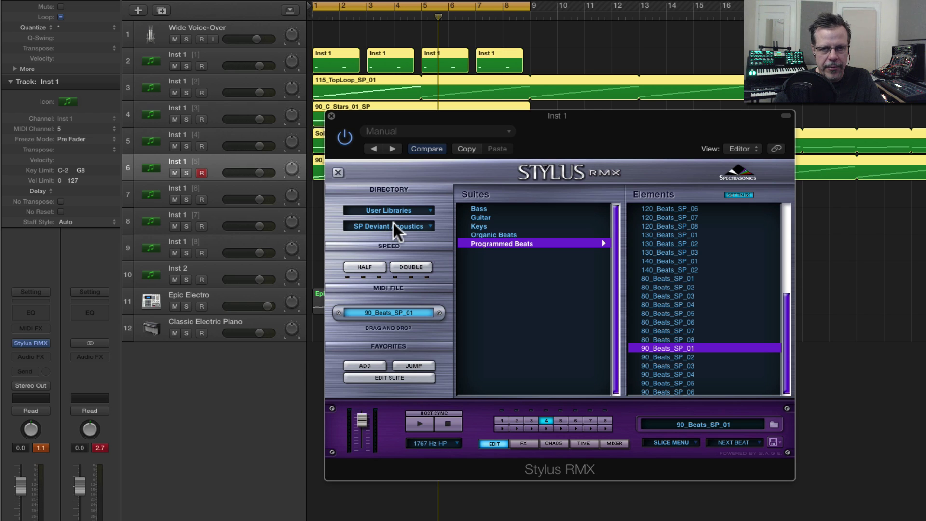
Switch to the web browser and open the All Products page of the Samplephonics site
key(super+Tab)
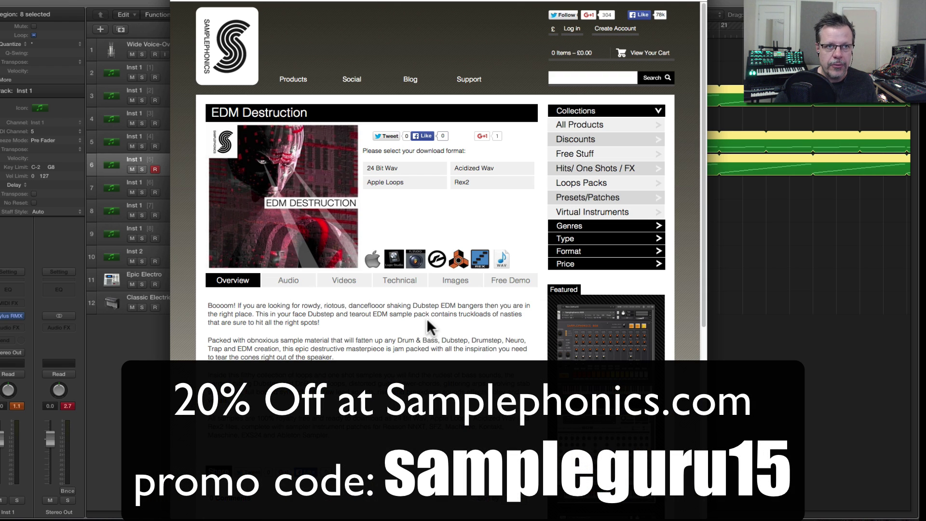
mouse_move(301, 85)
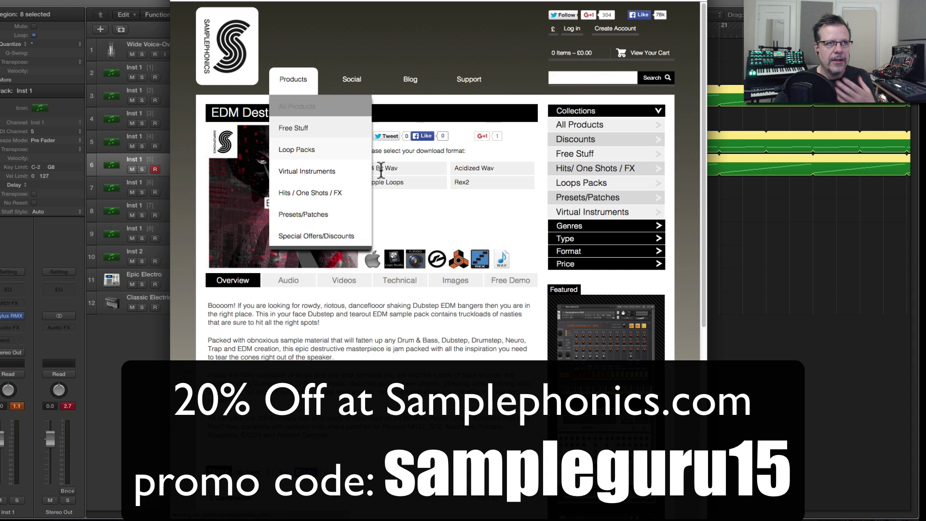
click(303, 113)
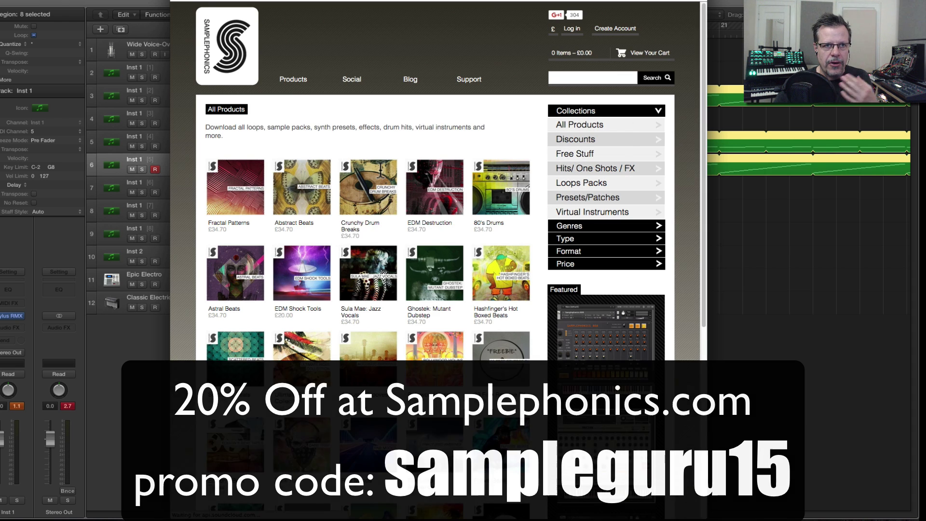